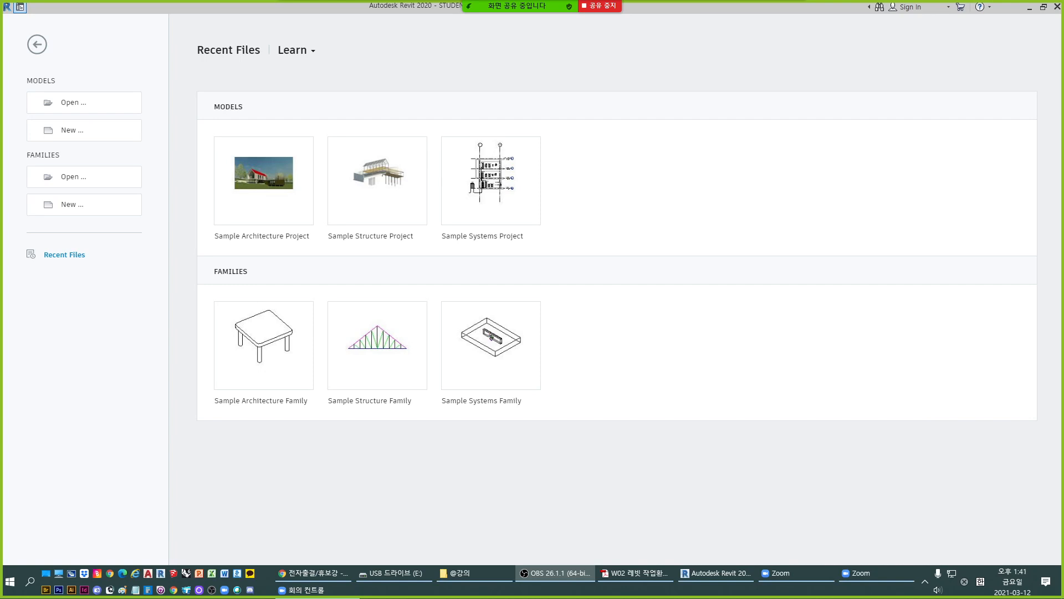
- Switch from Revit to the W02 lecture PDF in Adobe Acrobat
key("alt+Tab")
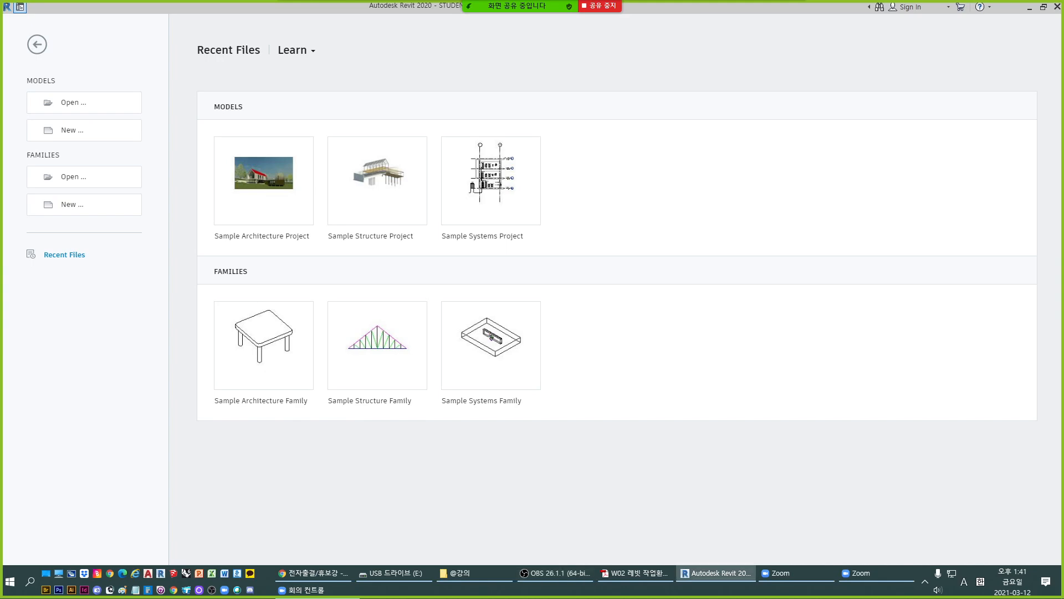
key("alt+Tab")
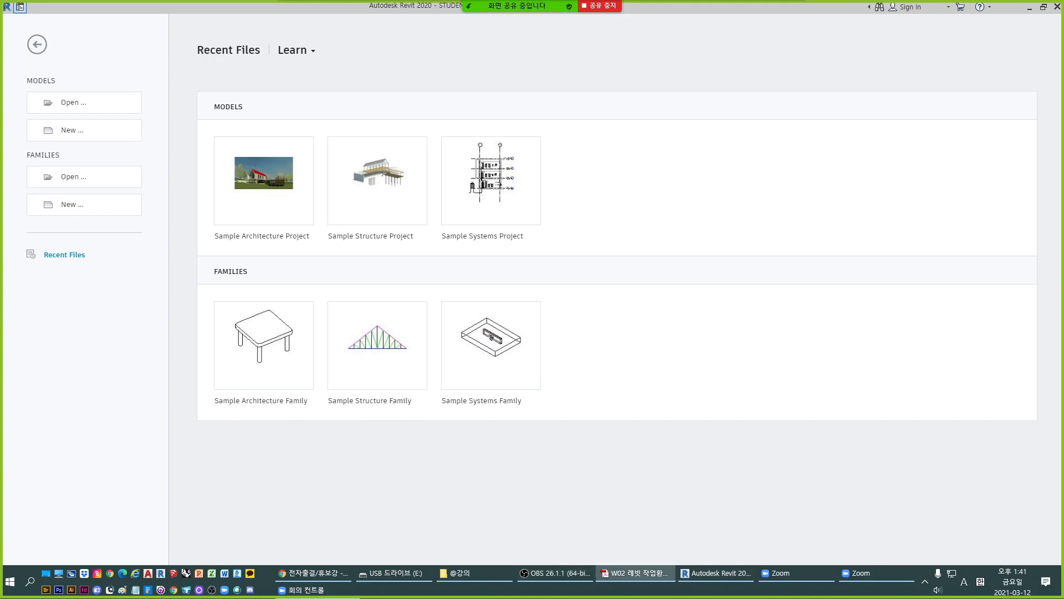
left_click_drag(1063, 111, 842, 1)
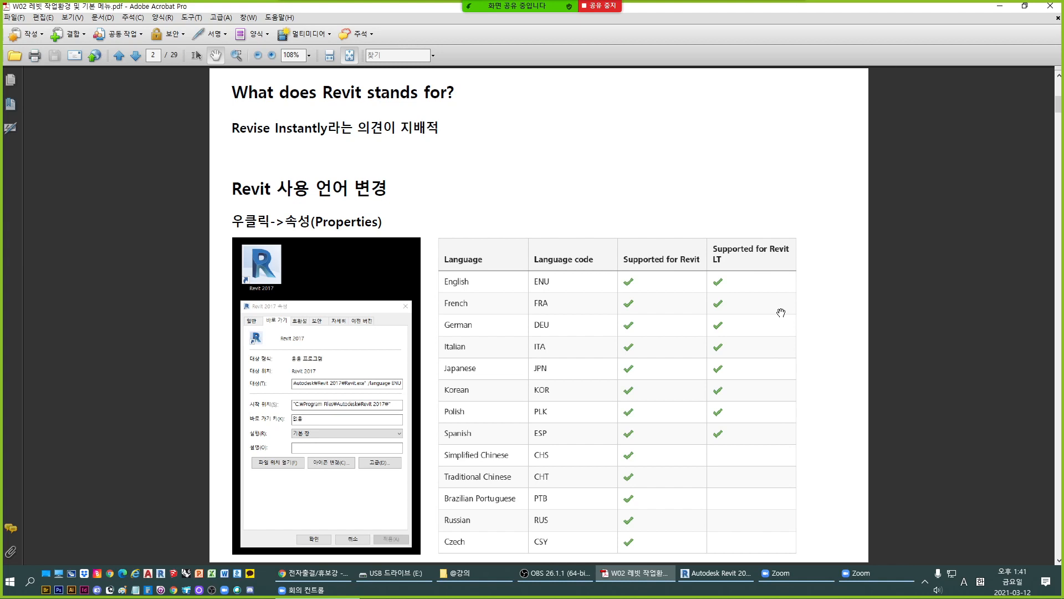
- Open the Revit 2020 shortcut's properties, highlight the /language ENU switch in its Target field, and close the dialog
right_click(161, 573)
left_click(198, 569)
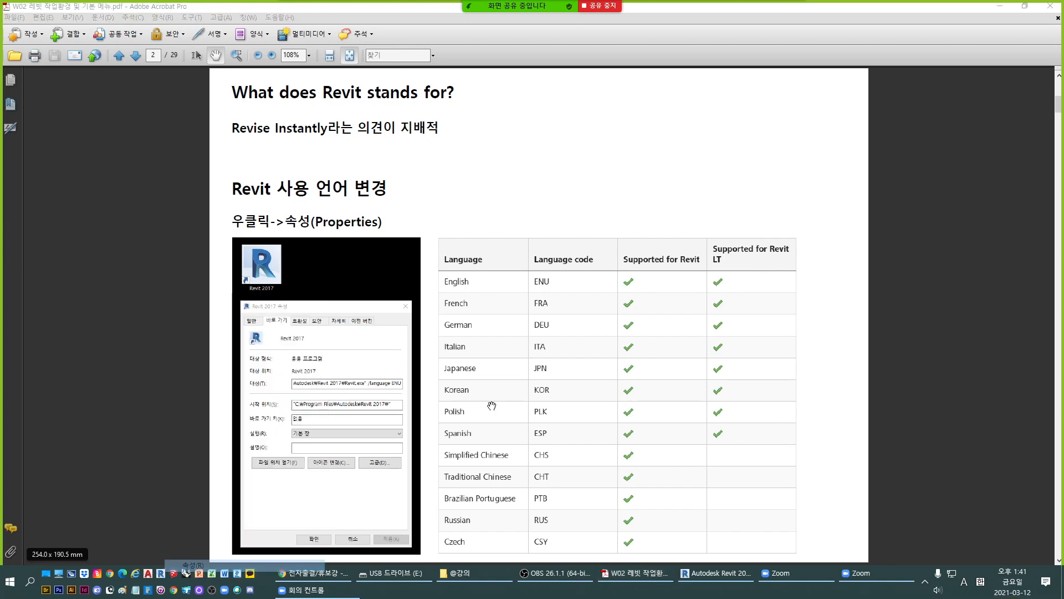
left_click_drag(322, 239, 607, 143)
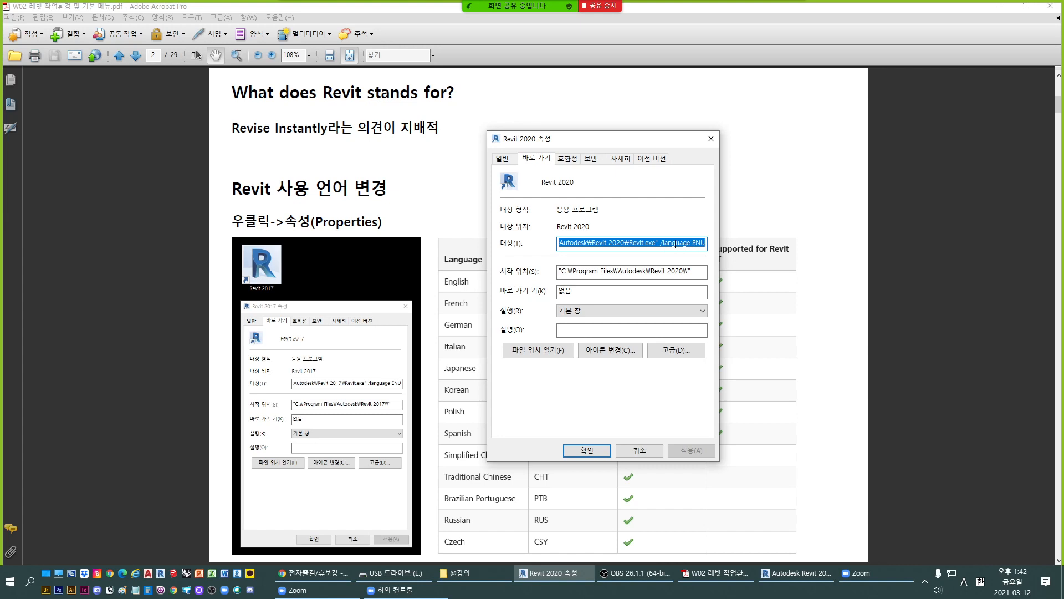
left_click_drag(663, 244, 706, 243)
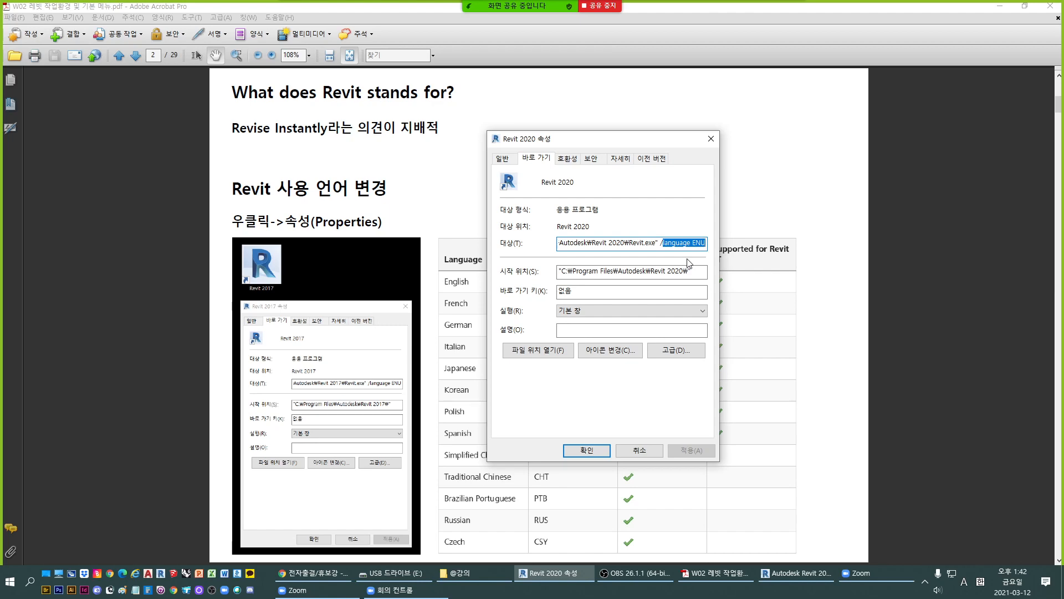
left_click_drag(616, 144, 284, 214)
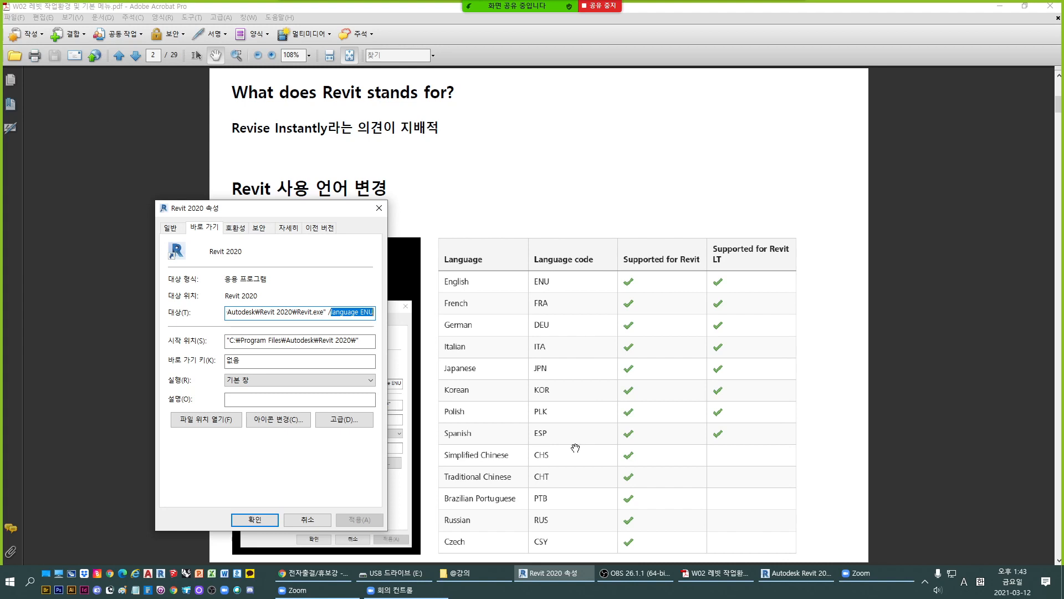
left_click(342, 315)
left_click_drag(359, 314, 383, 314)
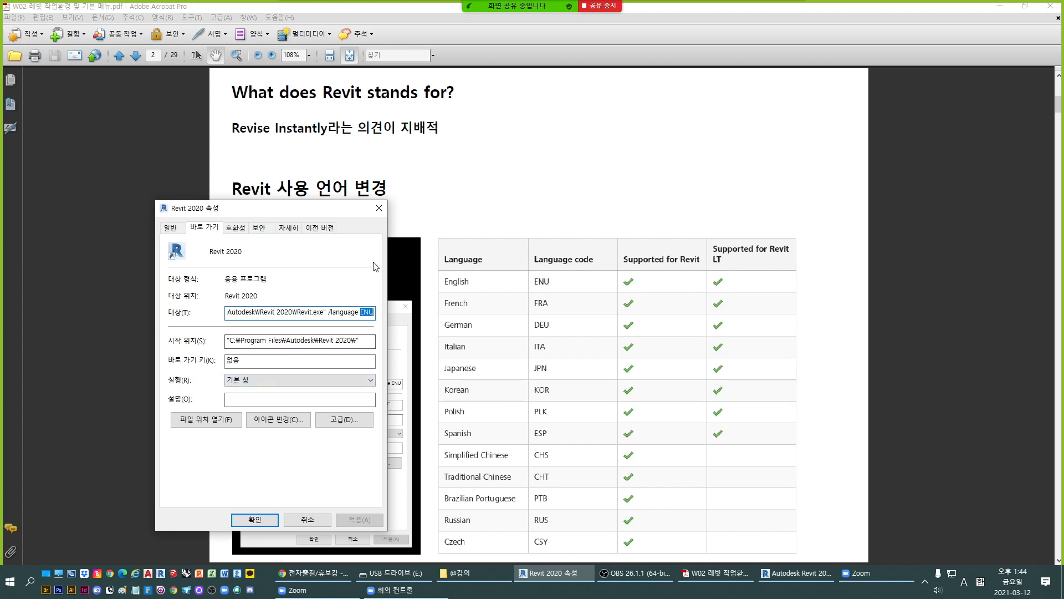
left_click(377, 210)
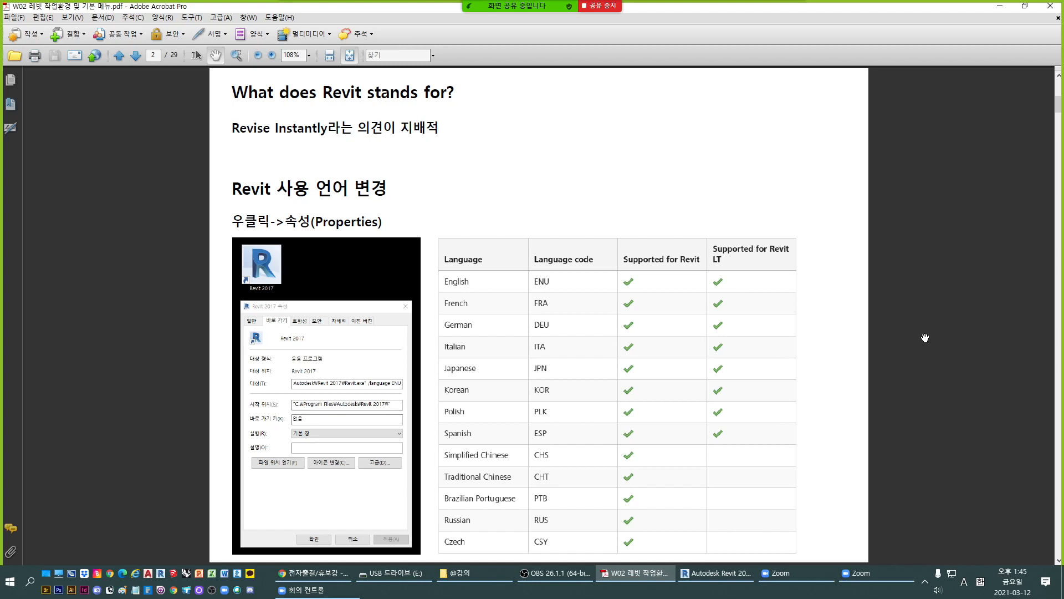
- Scroll to the PDF page about Revit's three element categories
scroll(926, 338, "down", 3)
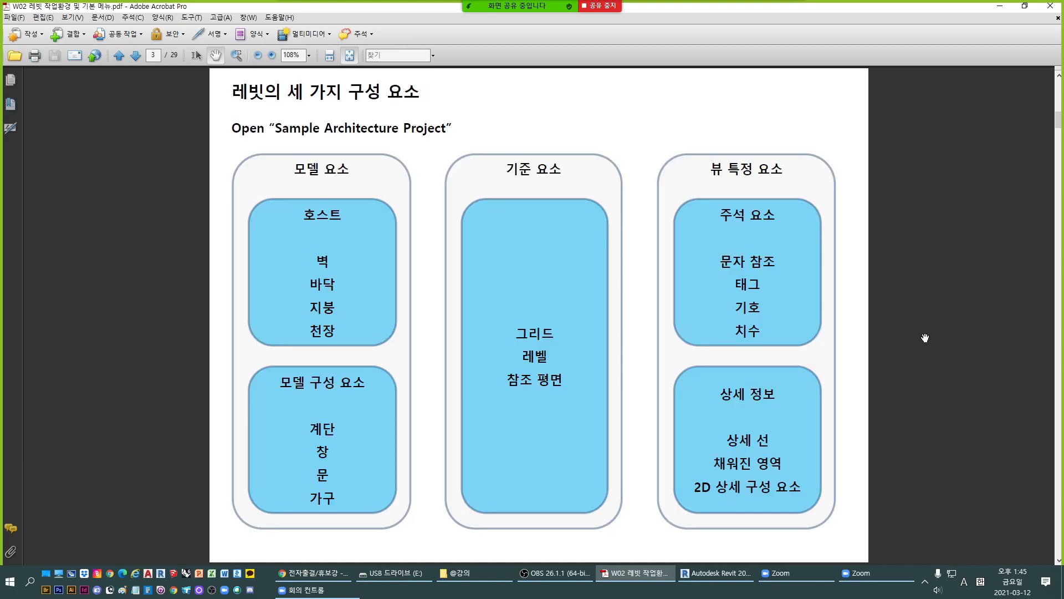
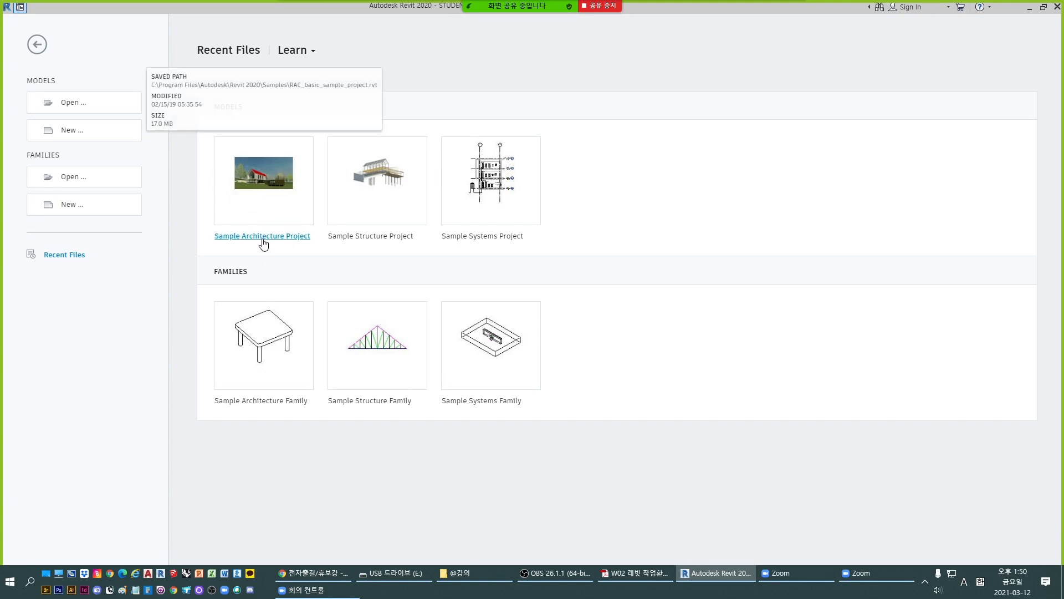
- Open the Sample Architecture Project and its {3D} view
left_click(263, 237)
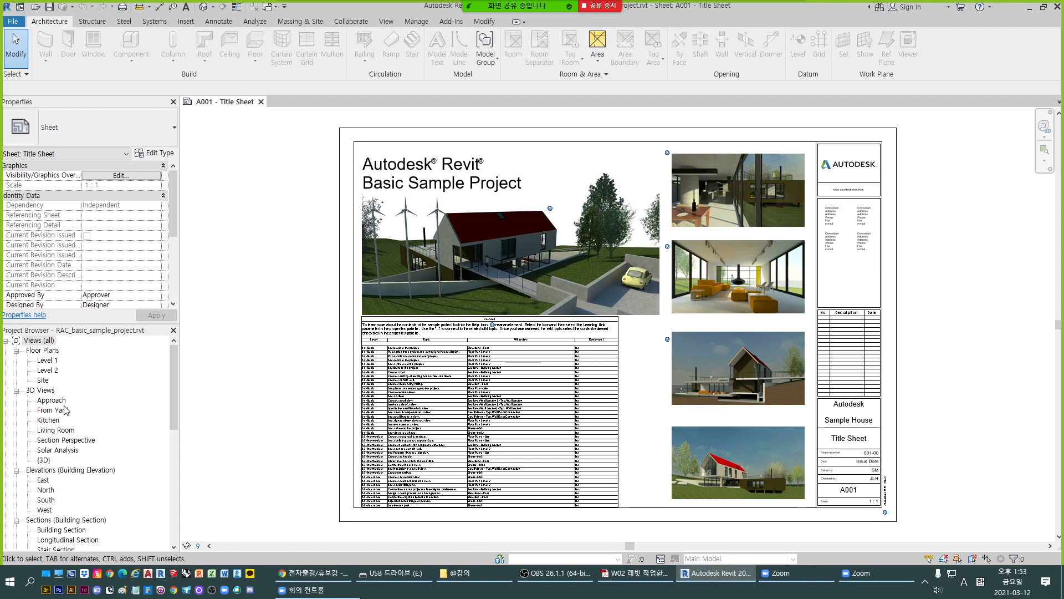
double_click(44, 460)
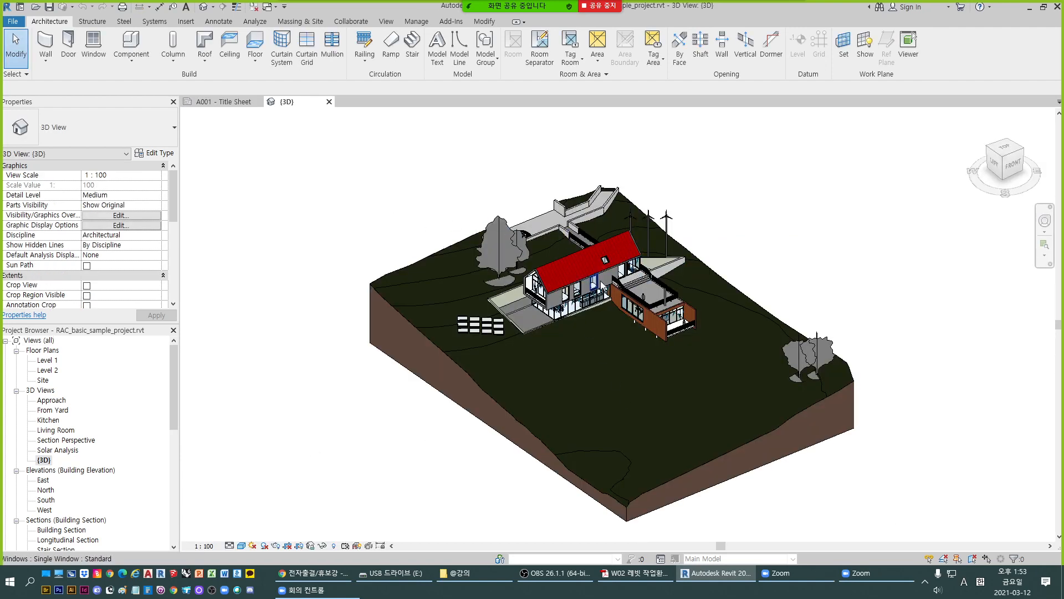
- Switch repeatedly between the A001 - Title Sheet and {3D} view tabs
scroll(568, 256, "up", 2)
left_click(244, 102)
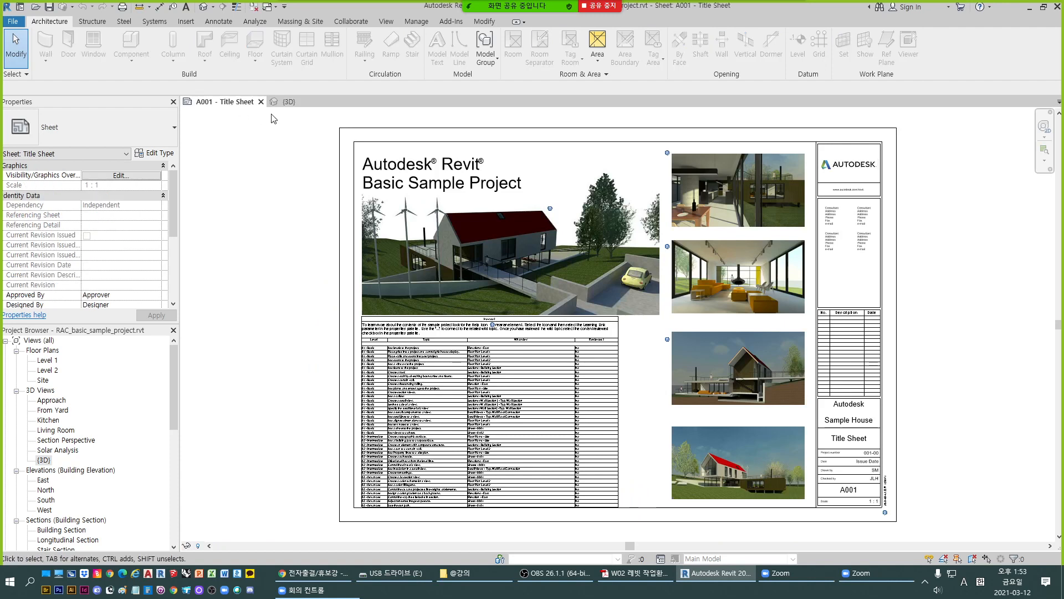
left_click(286, 105)
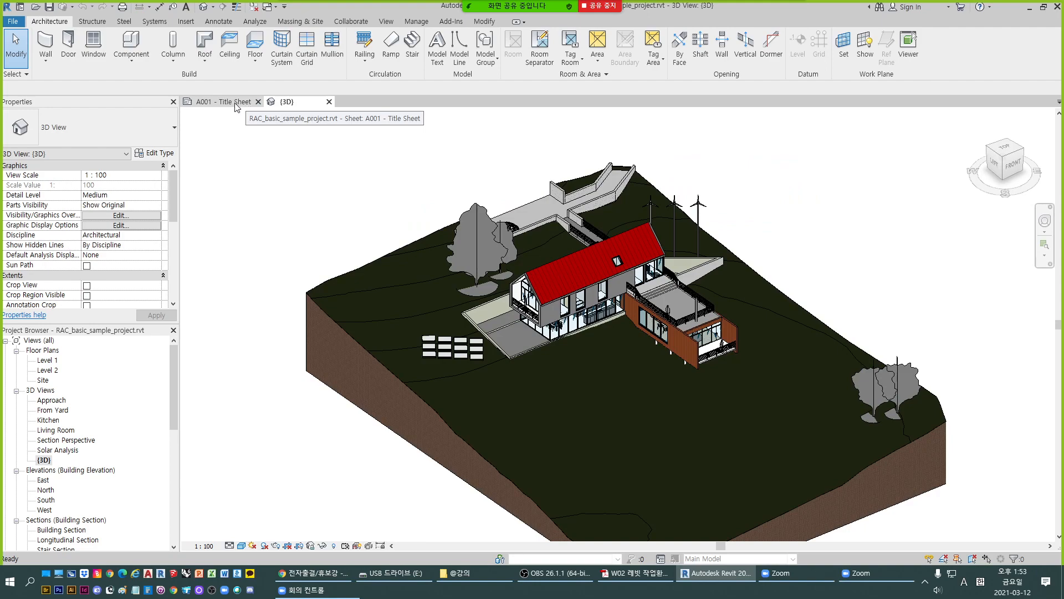
left_click(234, 104)
left_click(287, 104)
left_click(236, 103)
left_click(284, 104)
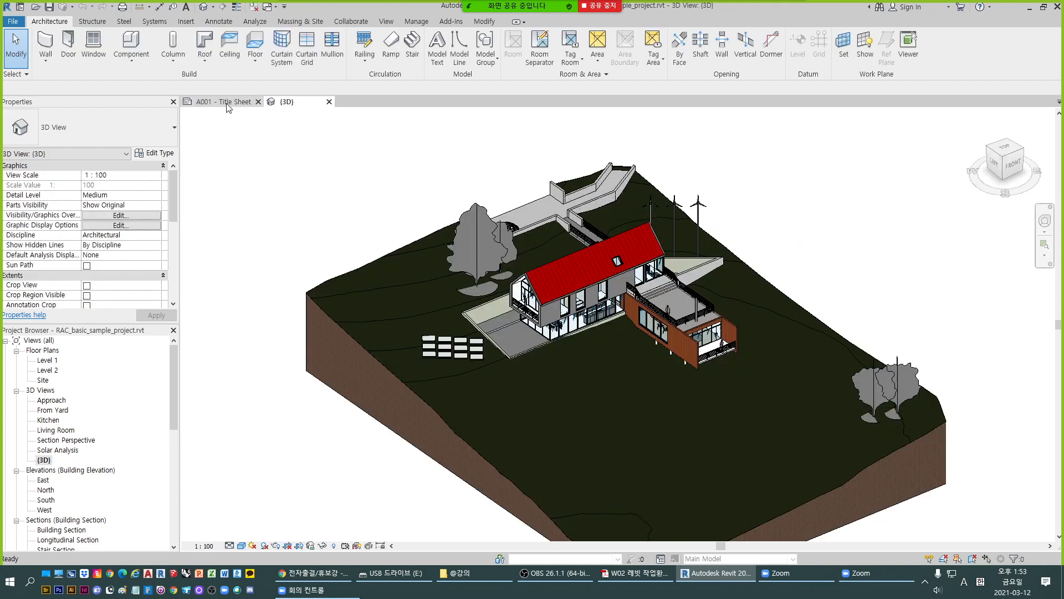
left_click(234, 104)
left_click(285, 103)
left_click(234, 104)
left_click(283, 104)
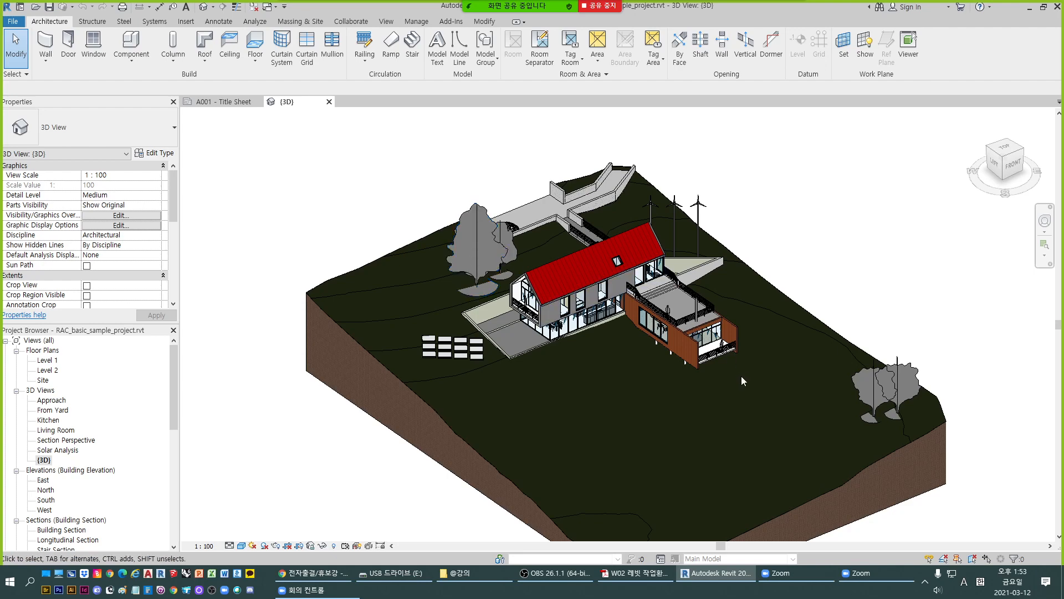
- Zoom in and out around the house to examine its walls, windows and furniture in 3D
scroll(629, 304, "up", 2)
scroll(561, 317, "up", 3)
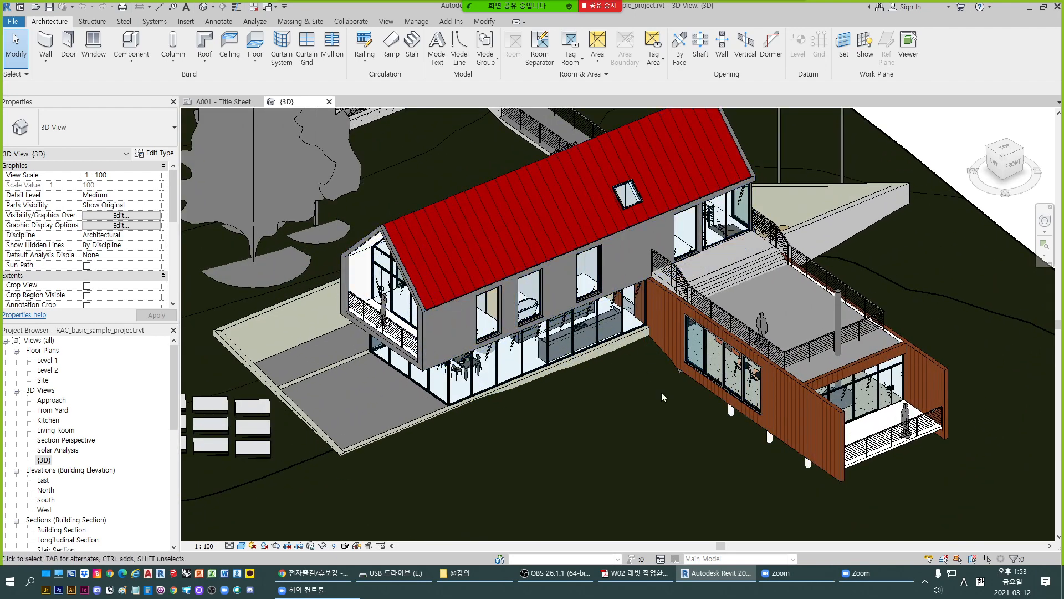
scroll(671, 148, "down", 3)
scroll(669, 196, "up", 3)
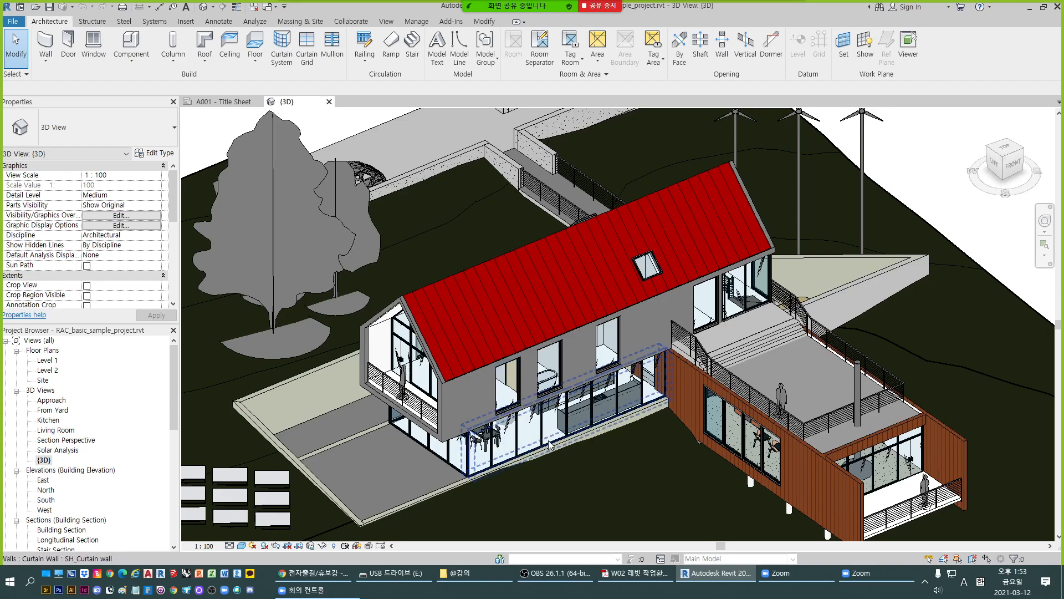
scroll(776, 447, "up", 5)
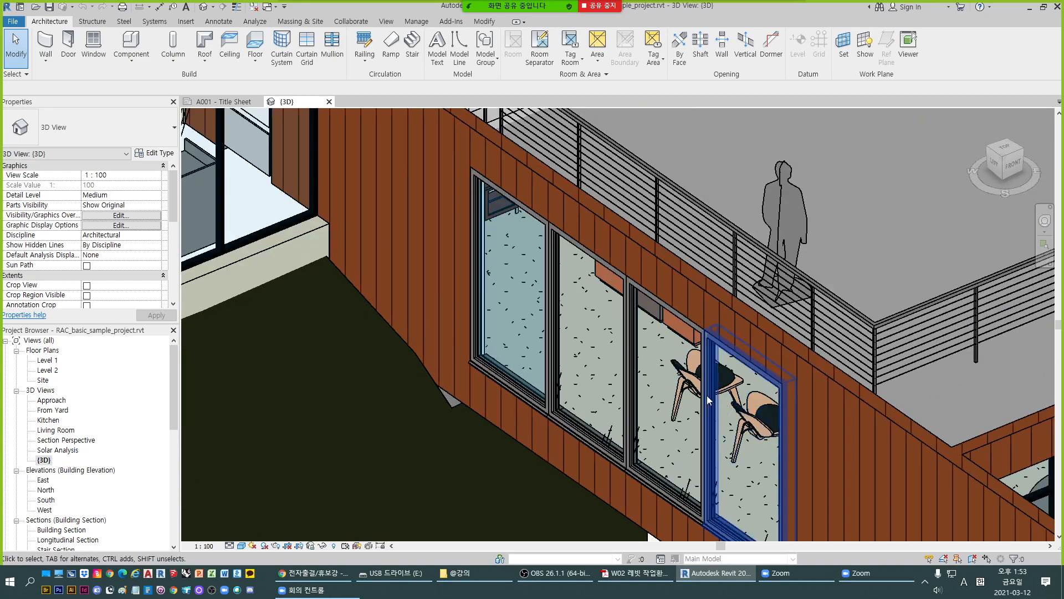
scroll(684, 390, "down", 5)
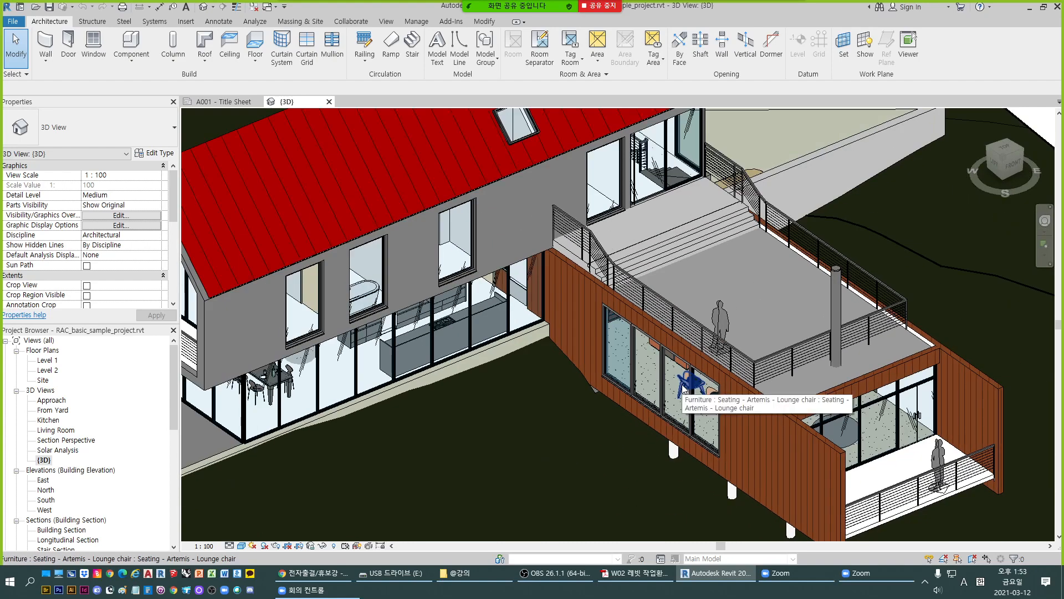
scroll(664, 347, "down", 2)
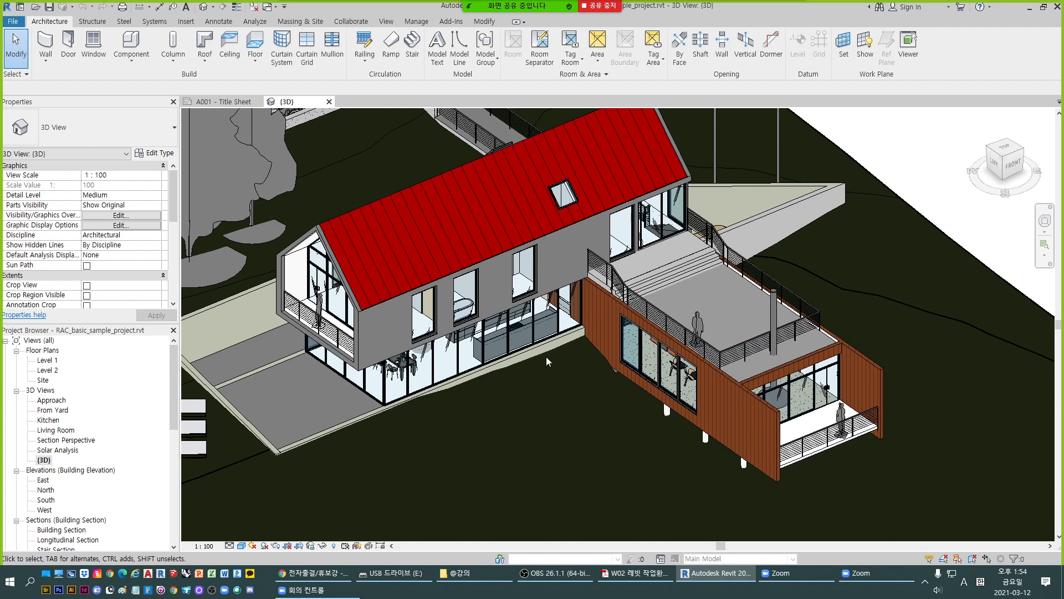
scroll(640, 337, "down", 2)
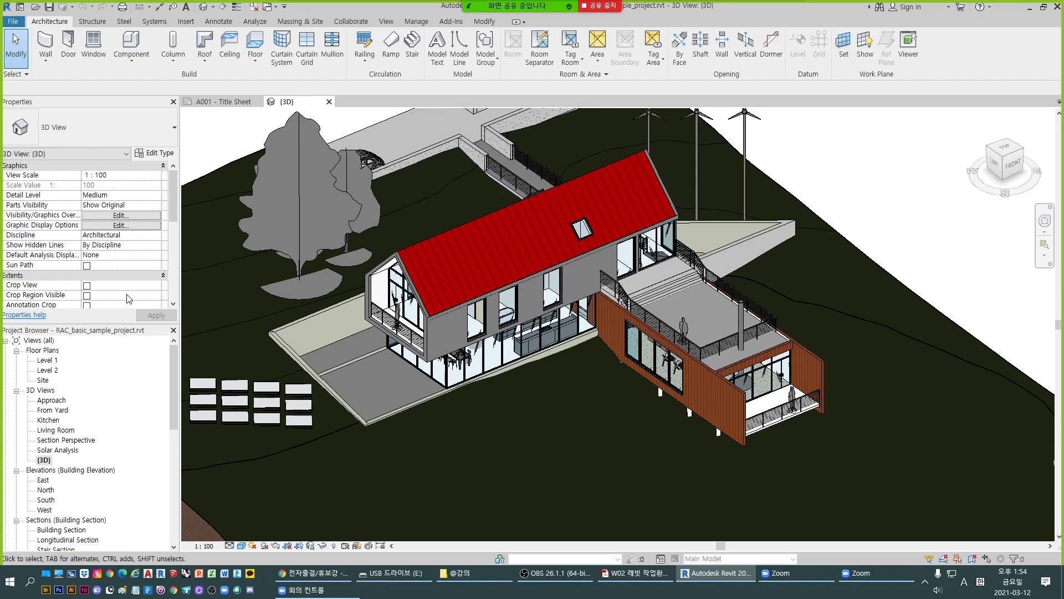
- Open the Level 1 floor plan and compare it with the 3D view by switching tabs
double_click(51, 361)
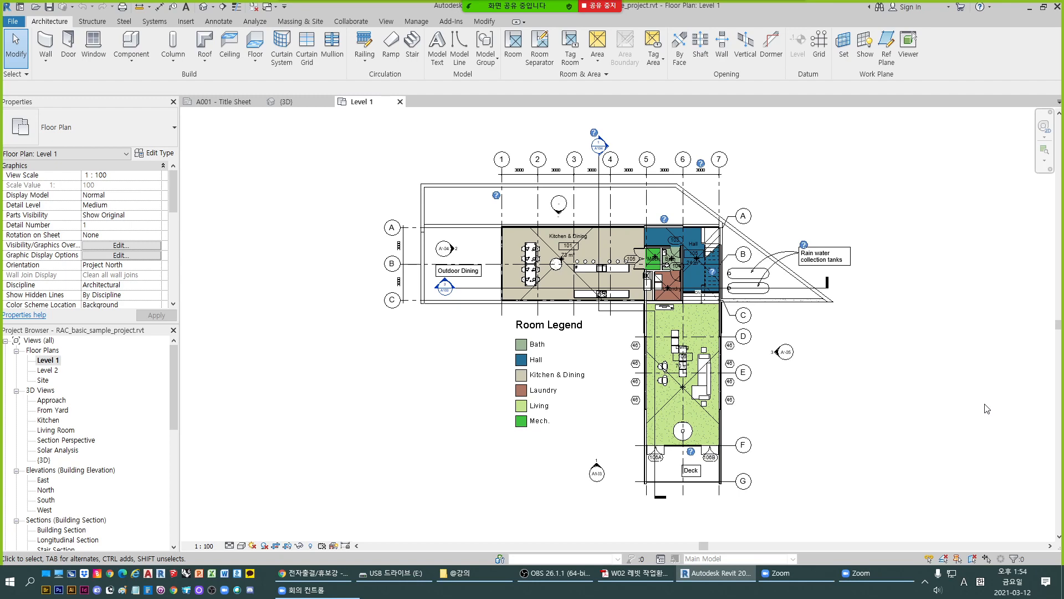
left_click(303, 105)
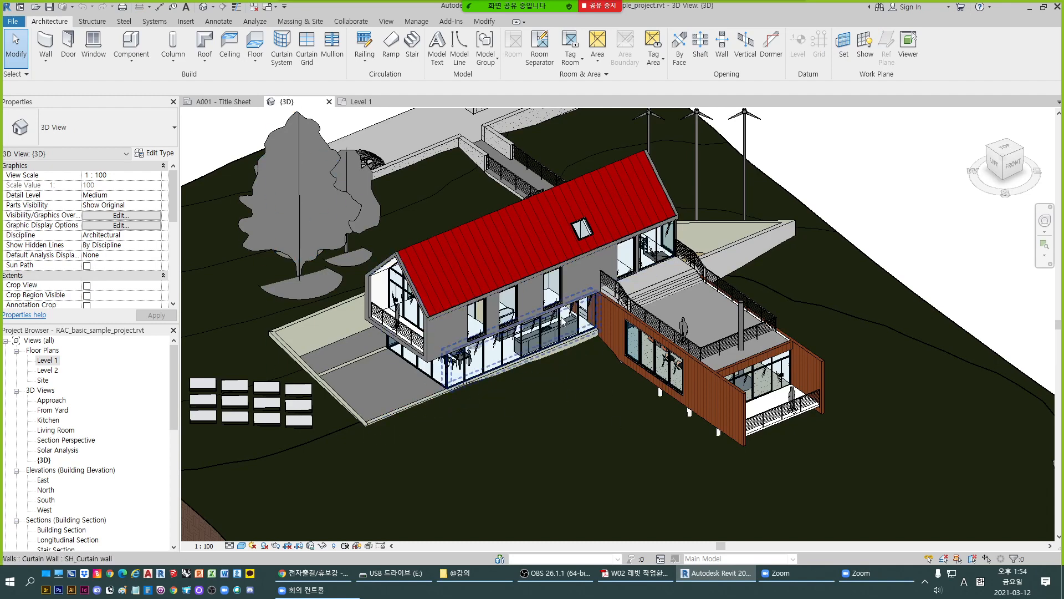
scroll(443, 392, "up", 2)
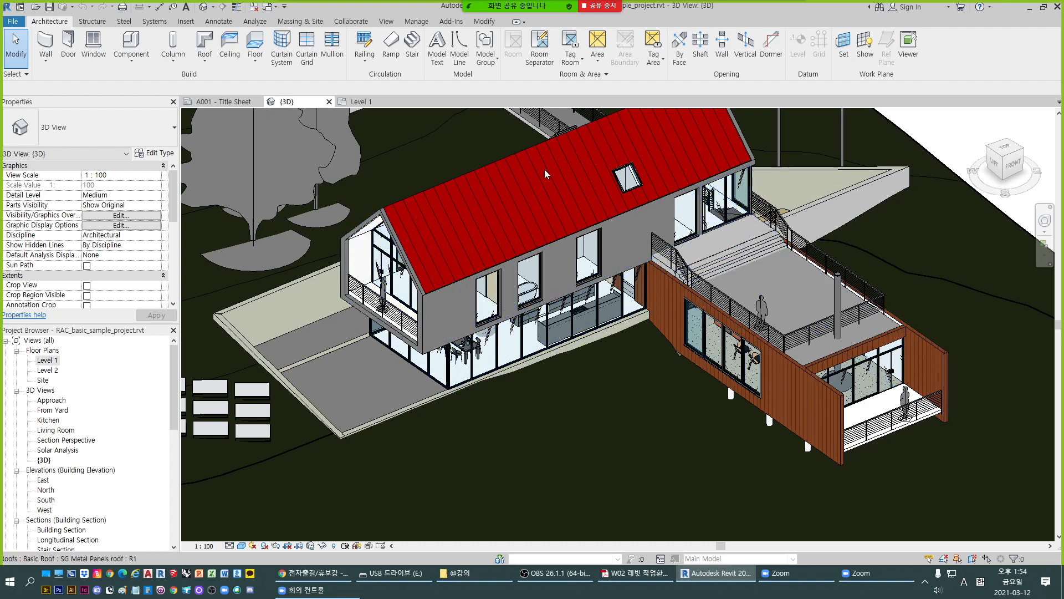
left_click(352, 103)
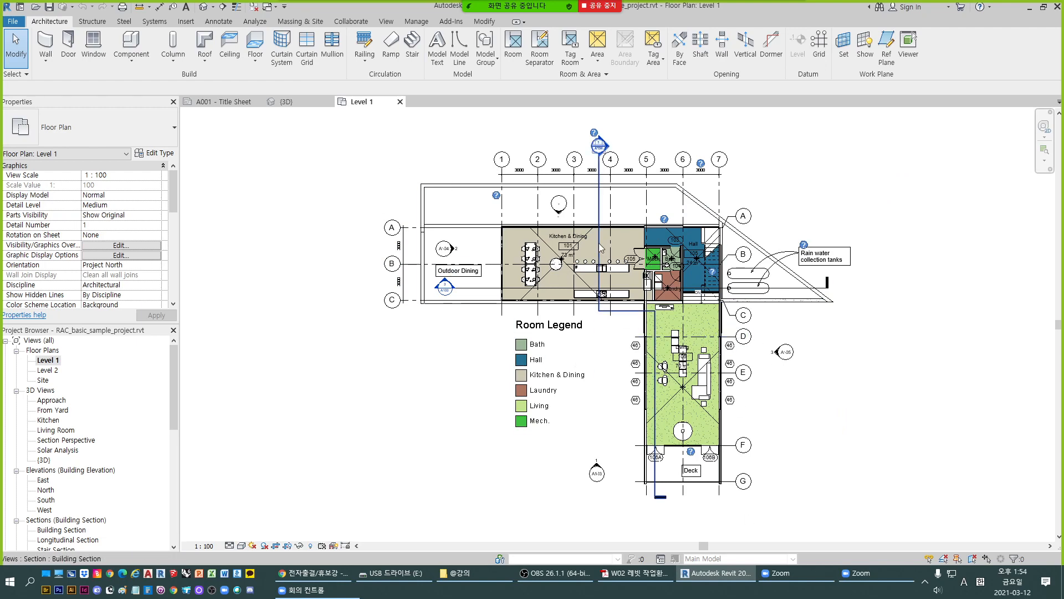
scroll(561, 240, "up", 2)
scroll(561, 240, "down", 3)
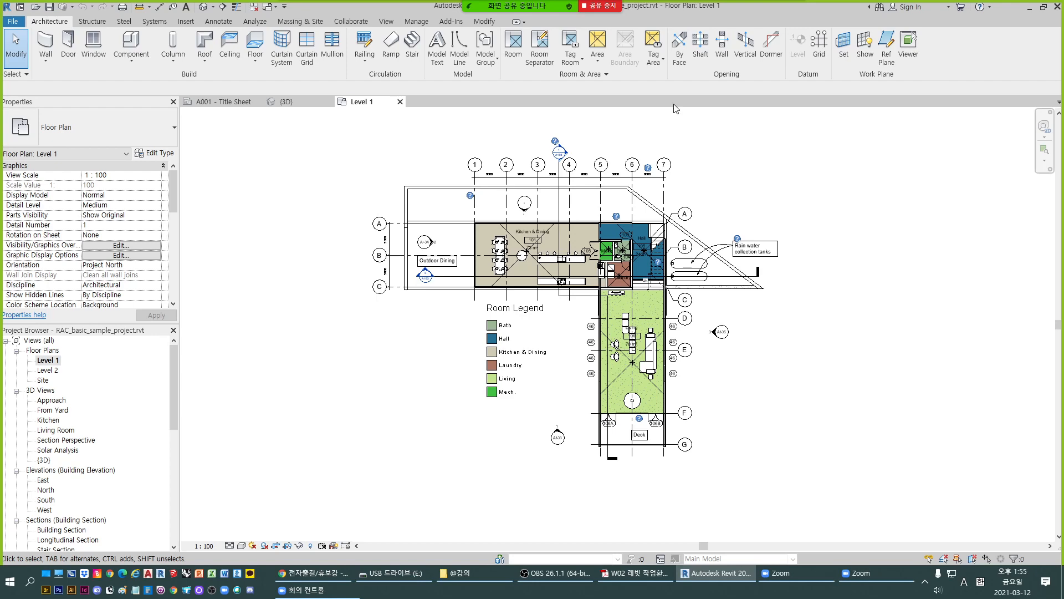
left_click(286, 102)
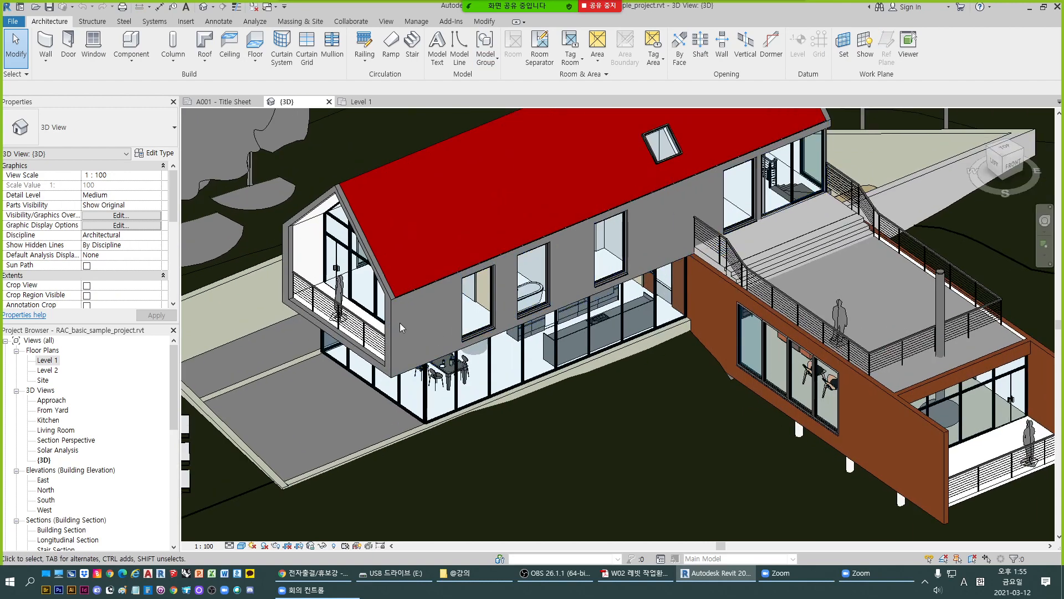
scroll(400, 327, "up", 2)
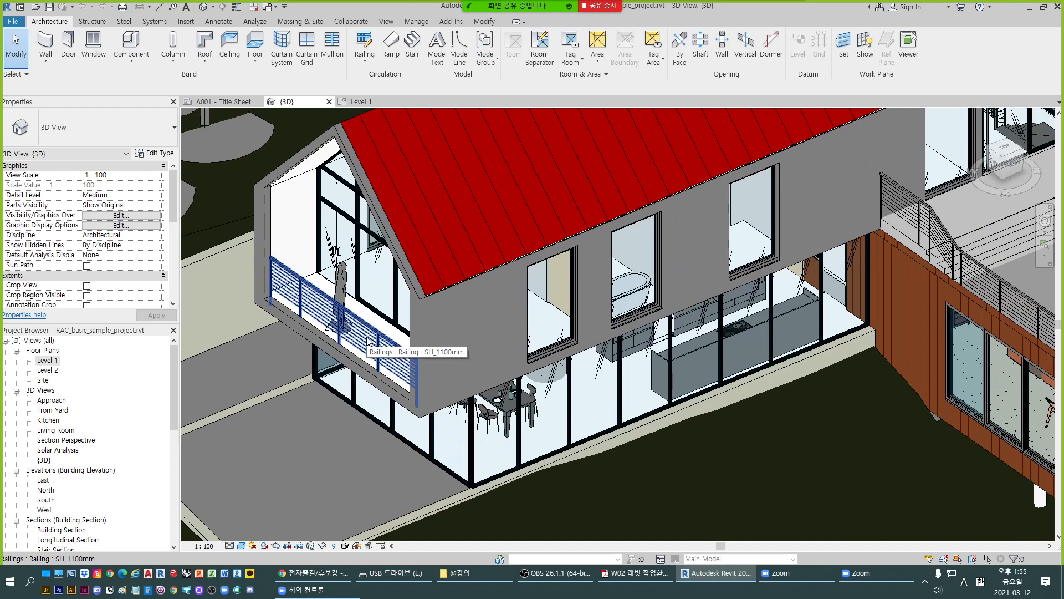
left_click(360, 101)
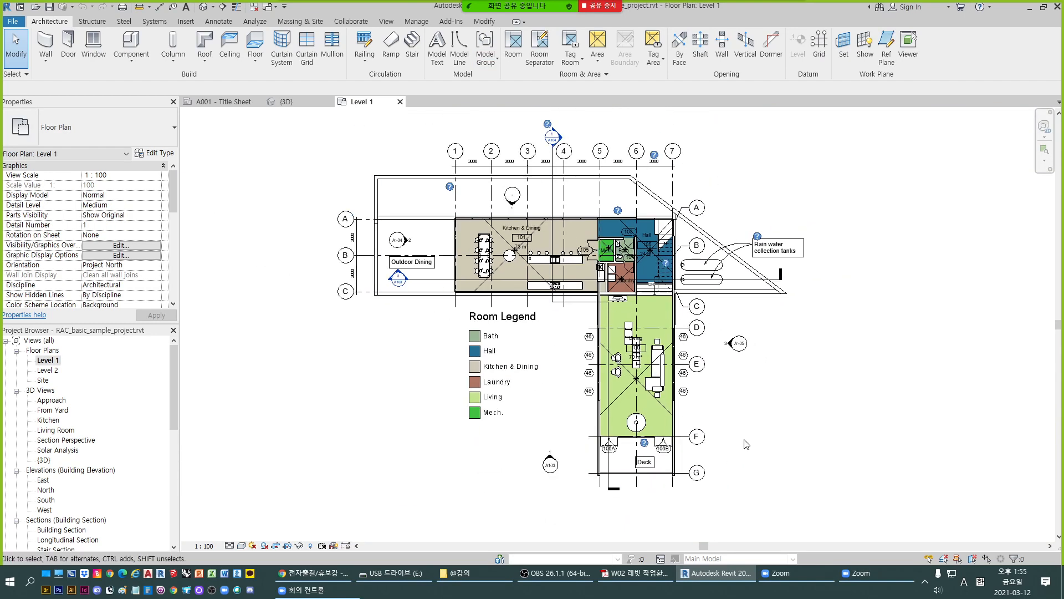
scroll(623, 477, "up", 5)
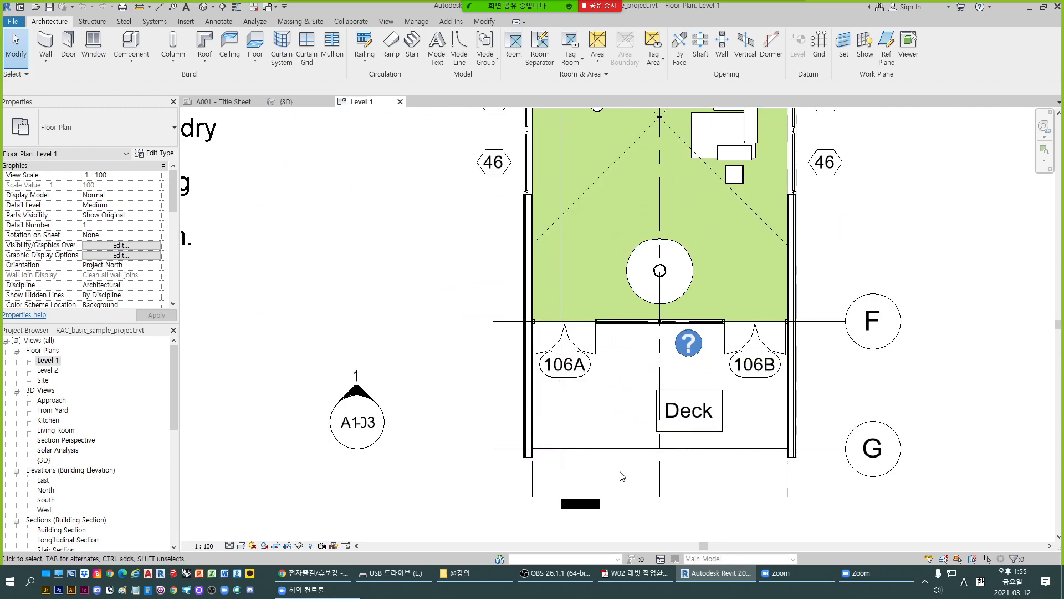
left_click(288, 101)
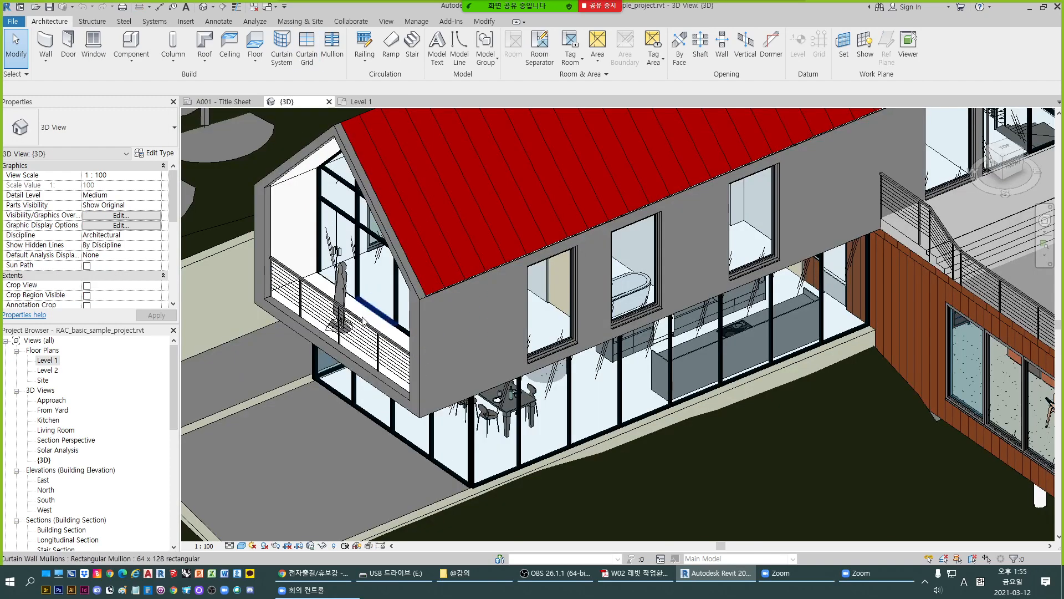
- Select the upper-floor balcony railing in the 3D view and find the matching railing at the deck in the Level 1 plan
left_click(363, 321)
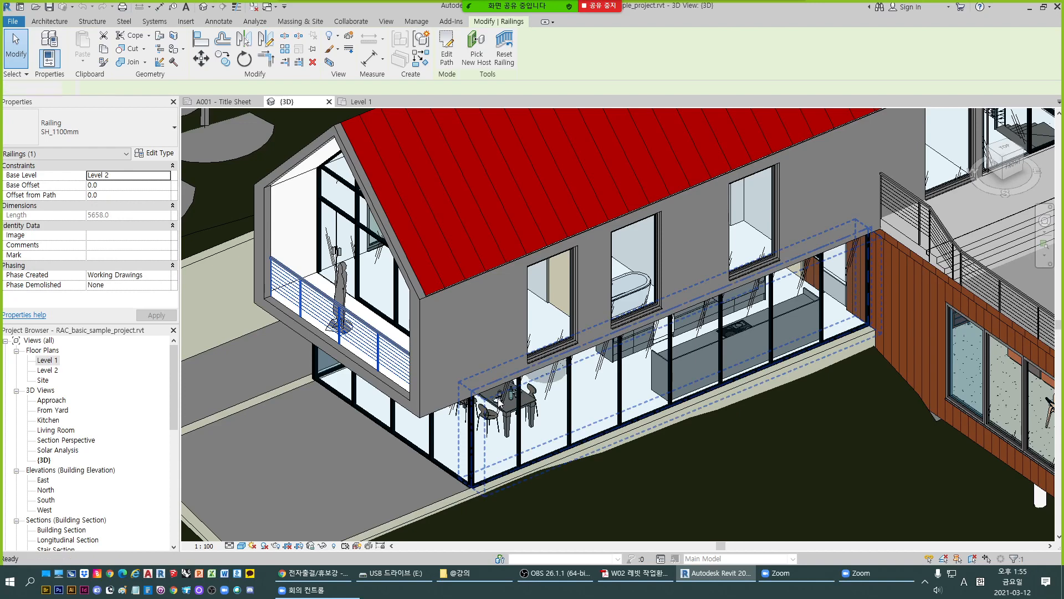
key("Escape")
left_click(366, 101)
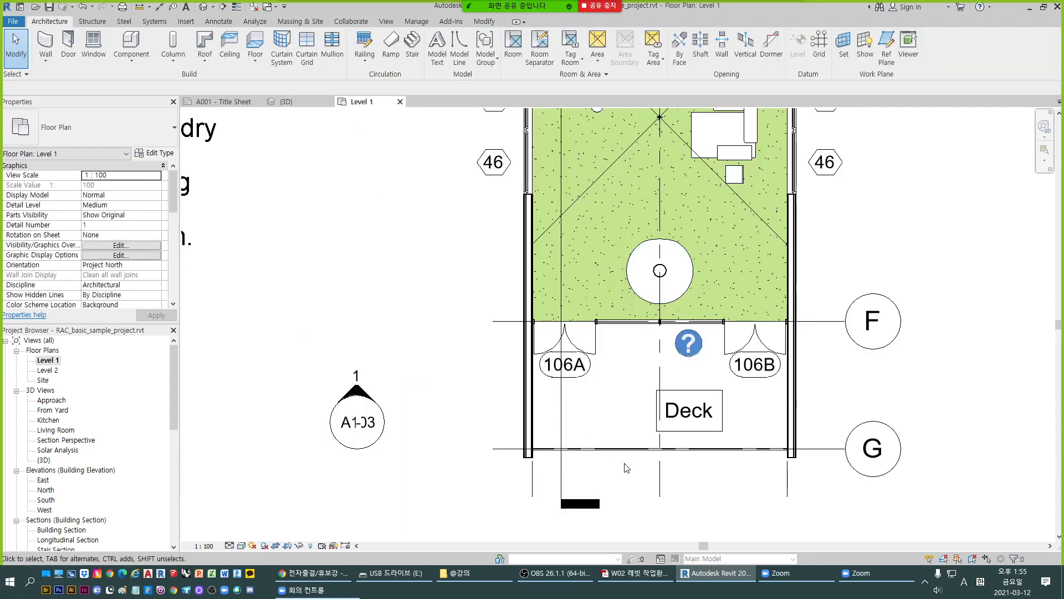
scroll(626, 468, "down", 2)
scroll(630, 429, "up", 2)
scroll(618, 439, "down", 3)
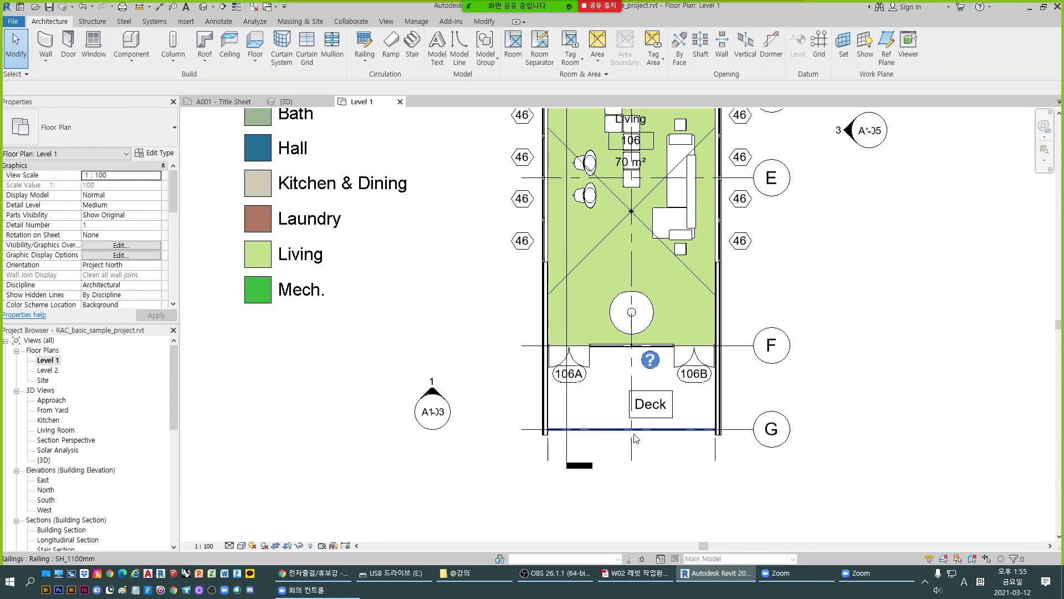
scroll(636, 439, "down", 5)
scroll(632, 429, "up", 6)
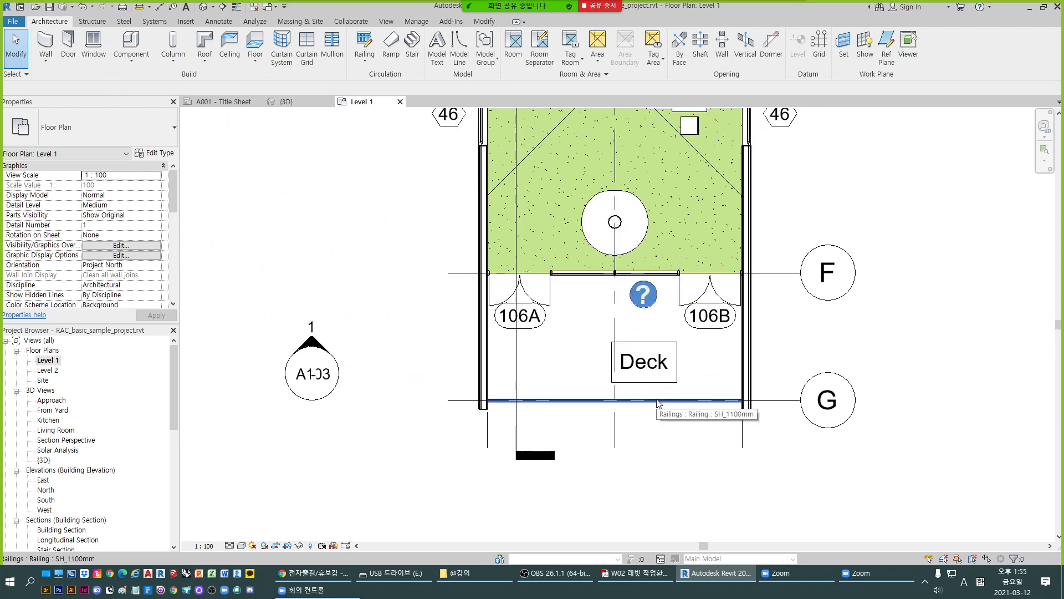
left_click(284, 101)
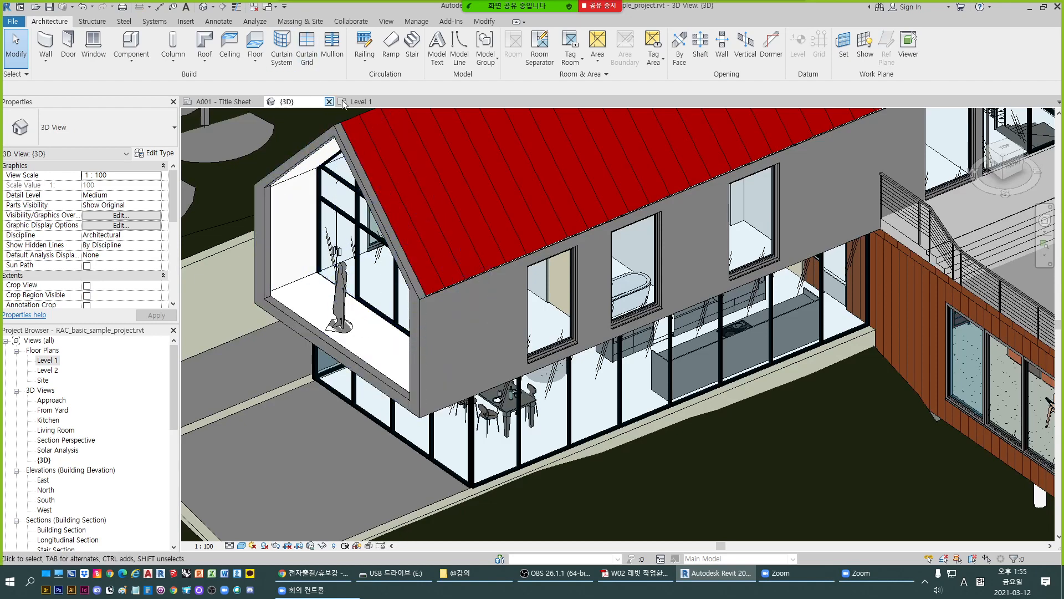
- Open the Level 2 floor plan and zoom in on the deck and master bedroom area
left_click(48, 359)
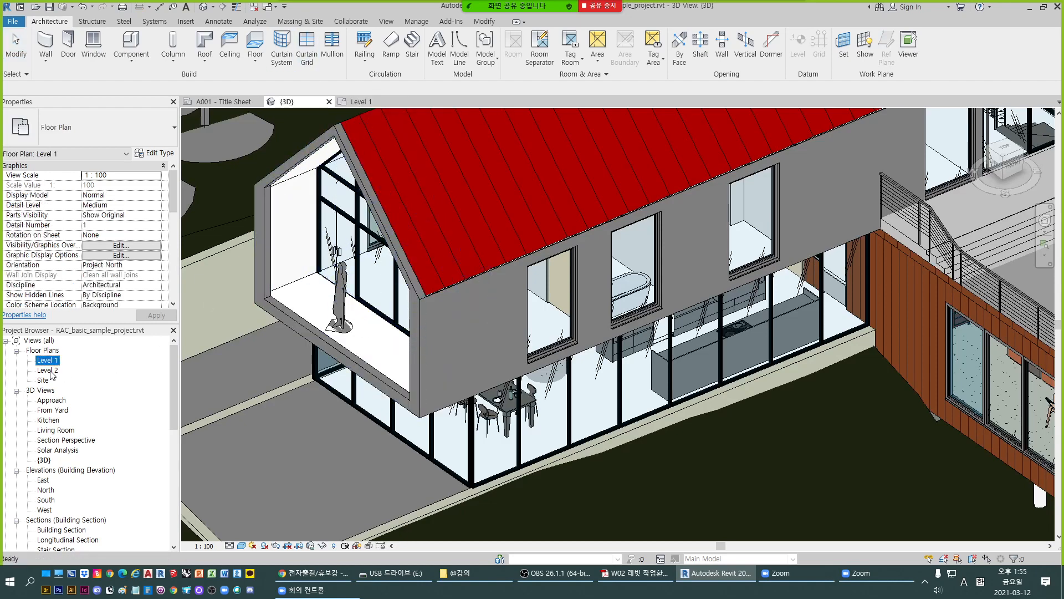
double_click(47, 369)
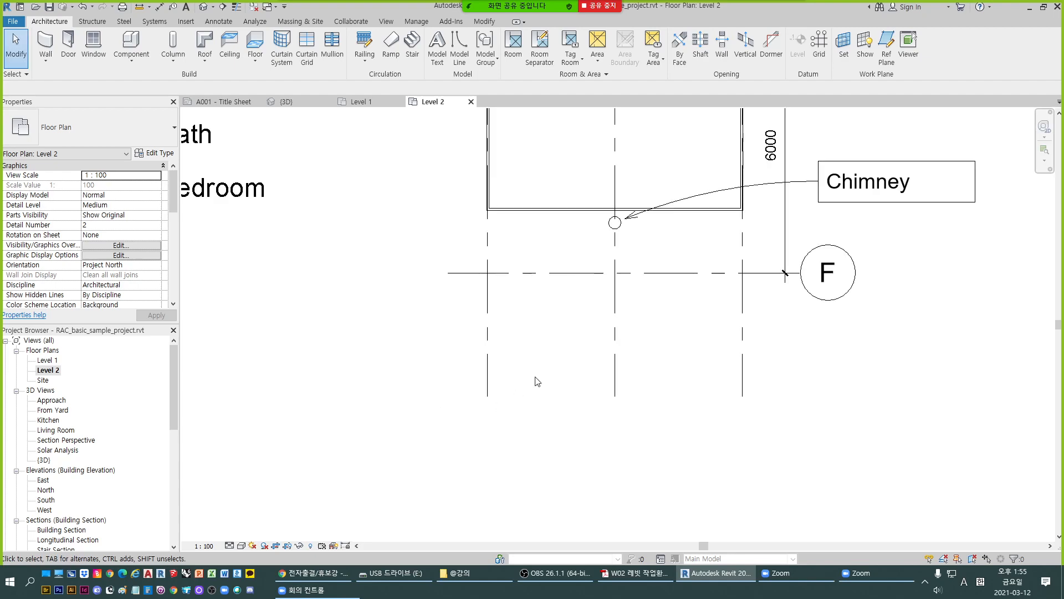
scroll(614, 316, "down", 5)
scroll(443, 187, "up", 8)
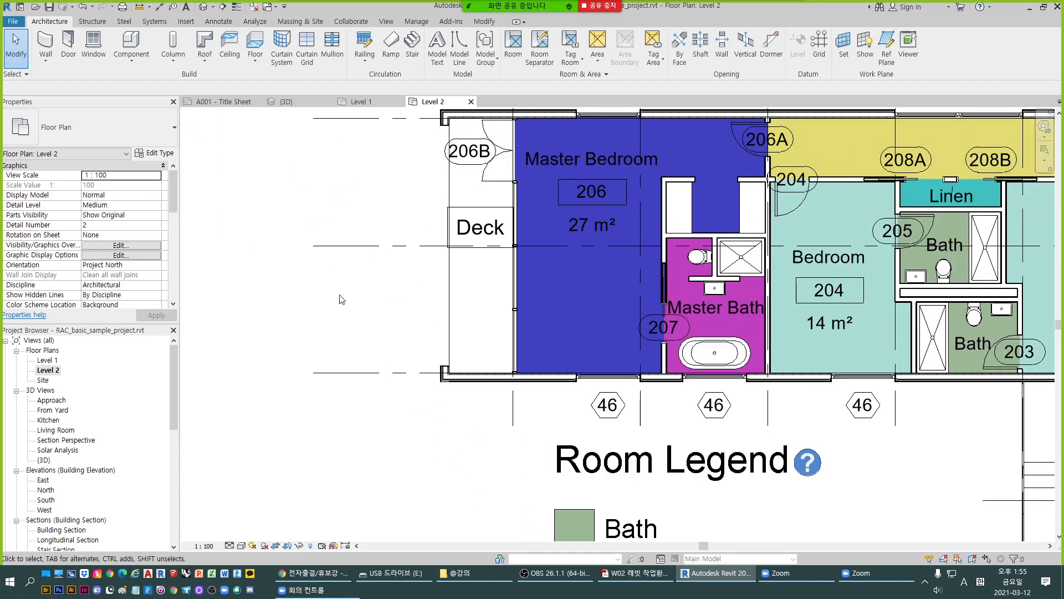
scroll(331, 163, "up", 2)
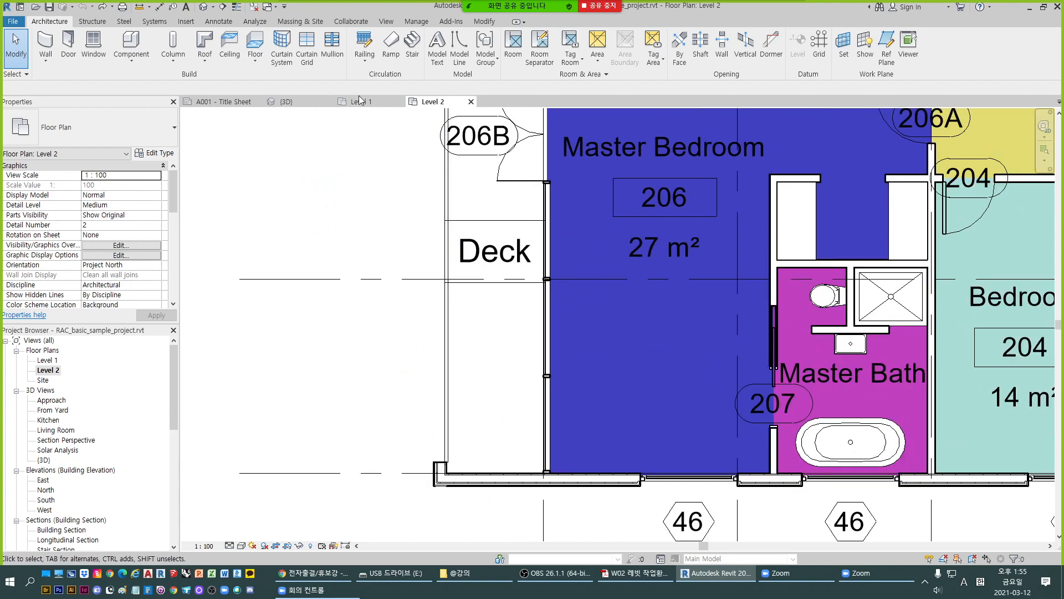
- Delete the upper-floor balcony railing in the 3D view
left_click(287, 102)
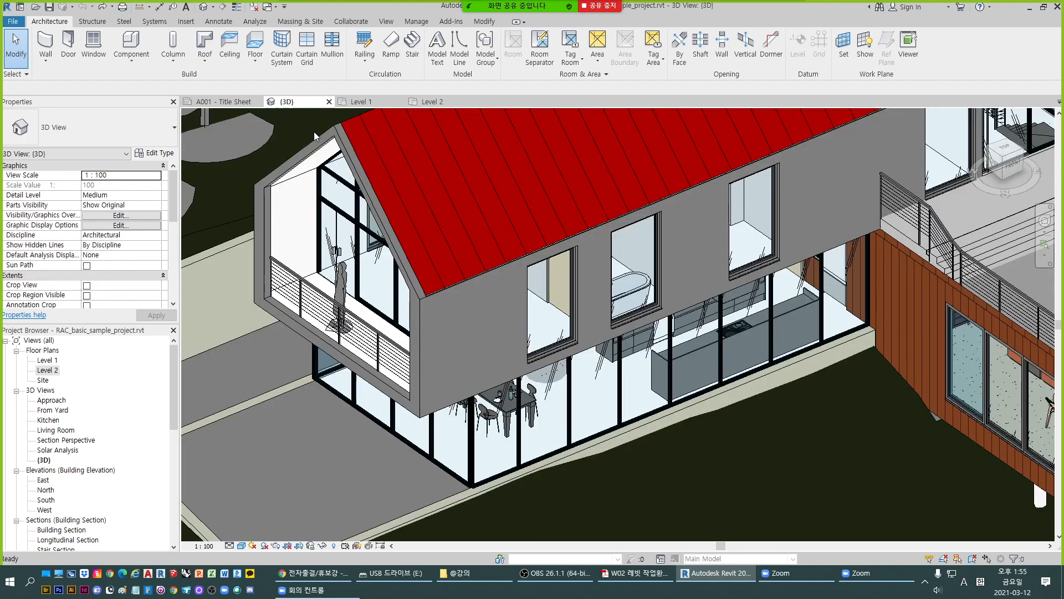
left_click(355, 344)
key("Delete")
- Check the deck in the Level 2 plan, undo the railing deletion, and return to the 3D view
left_click(435, 102)
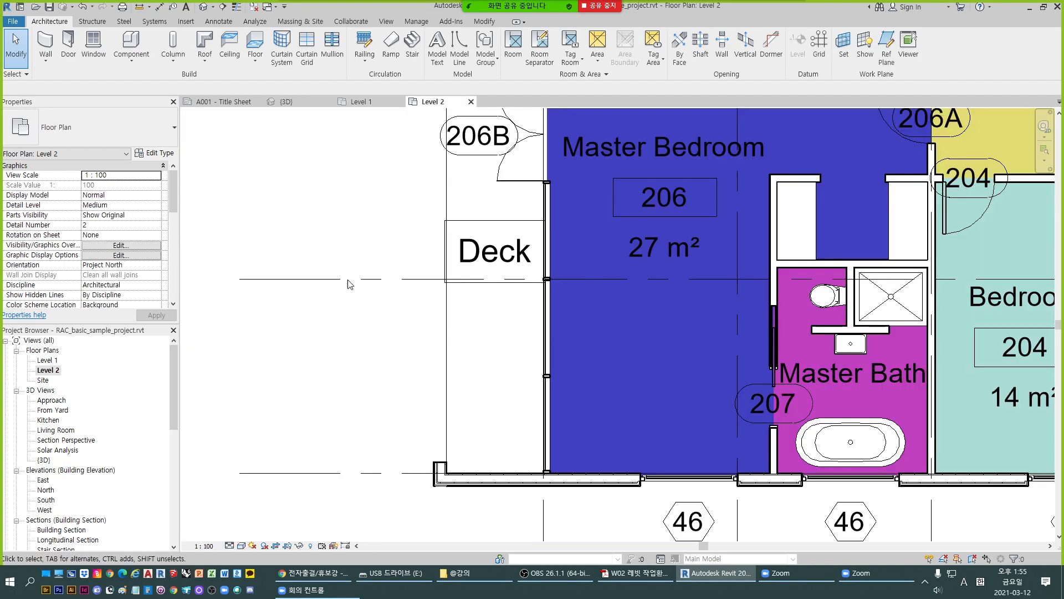
scroll(446, 327, "down", 3)
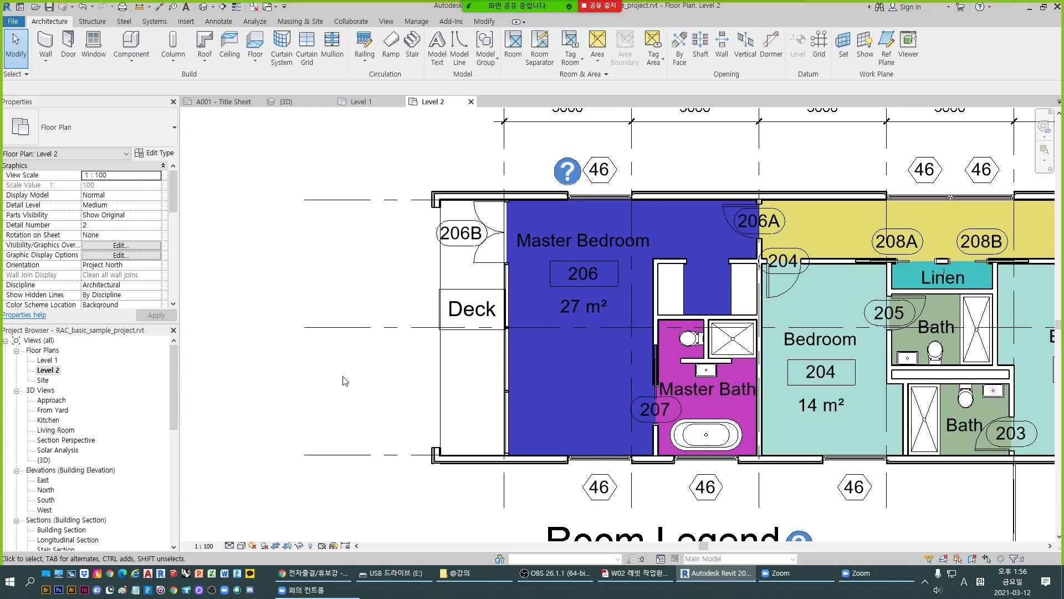
key("ctrl+z")
left_click(294, 102)
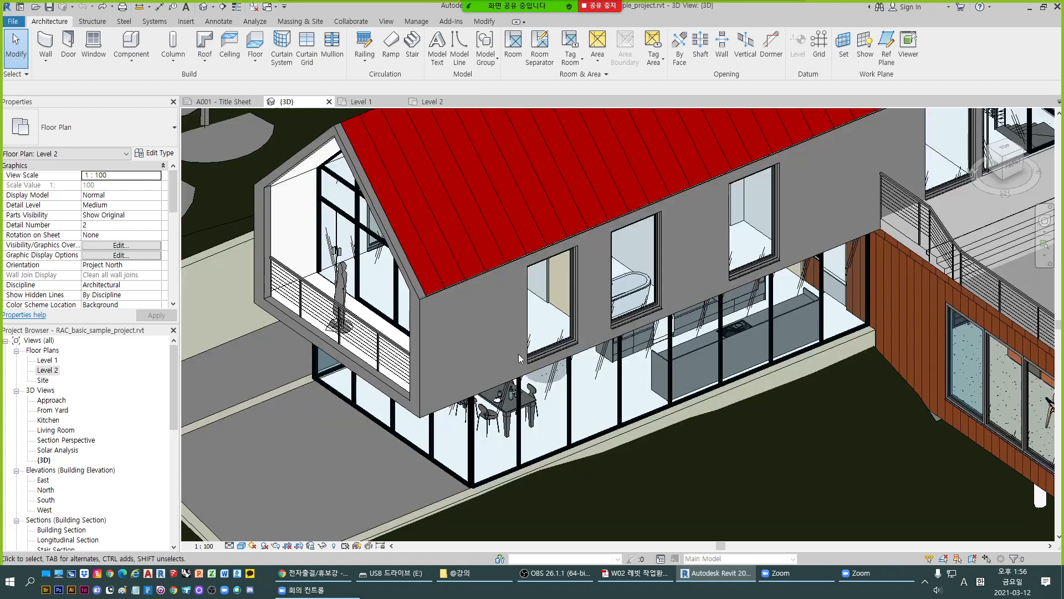
- Zoom out in the 3D view to see the whole house and its site
scroll(460, 294, "down", 3)
scroll(840, 421, "up", 4)
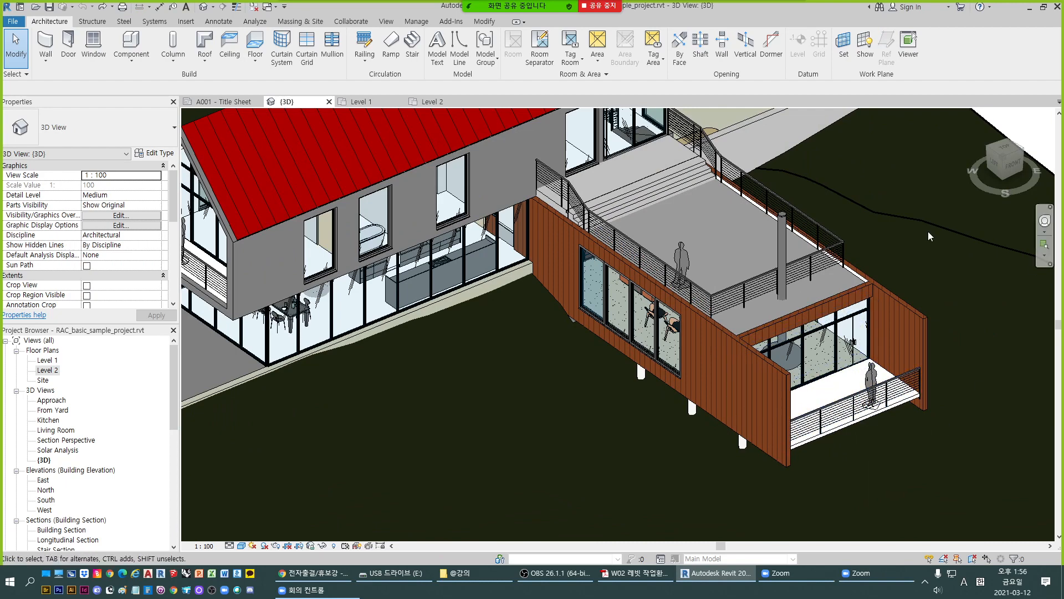
scroll(671, 272, "down", 3)
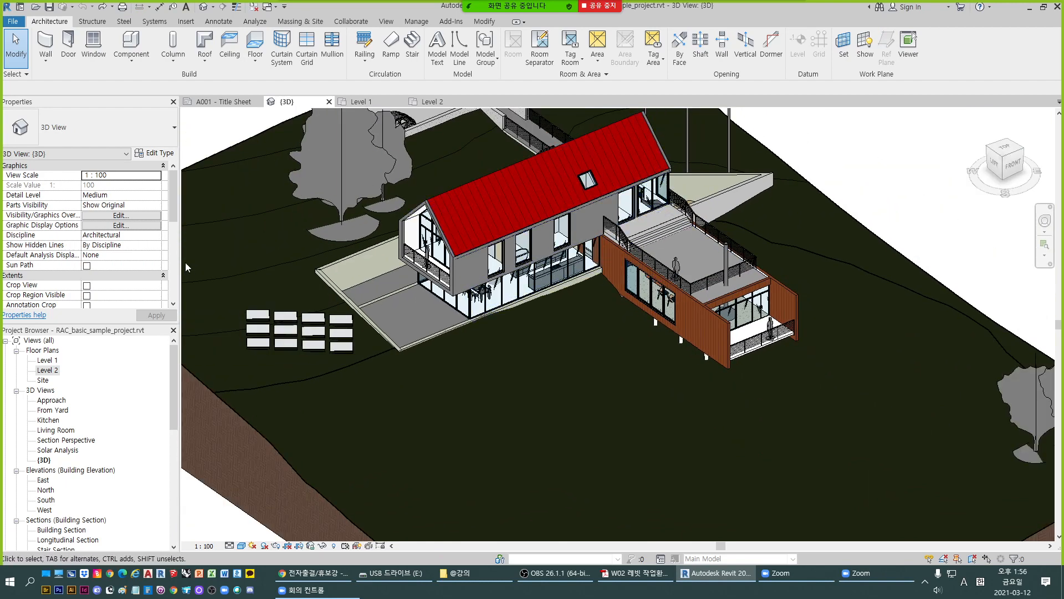
scroll(62, 492, "down", 1)
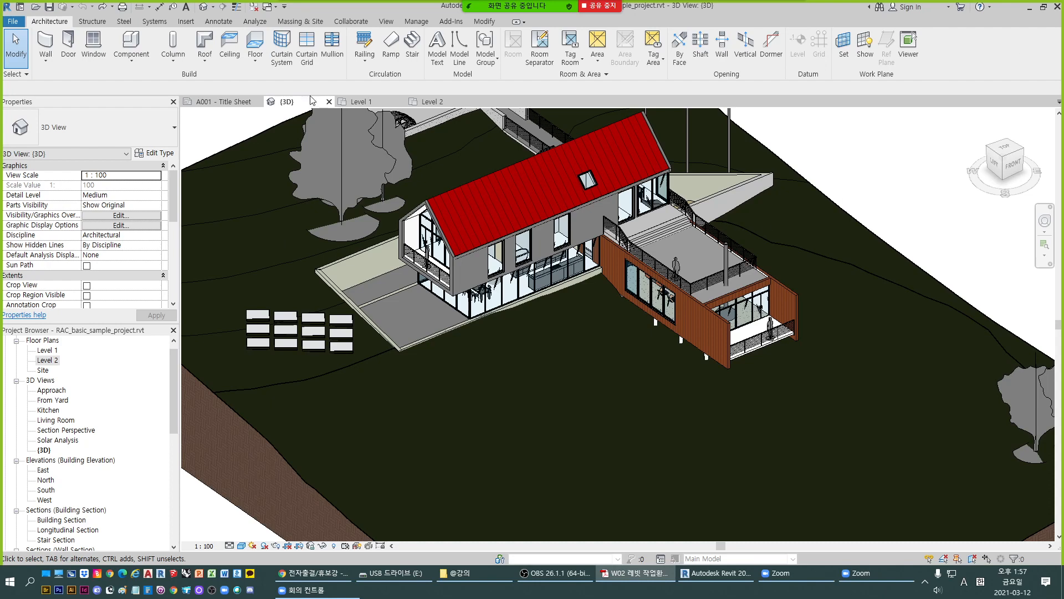
- Switch to the Level 1 floor plan, fit it in the window, and close the Level 2 view tab
left_click(355, 101)
scroll(570, 406, "down", 6)
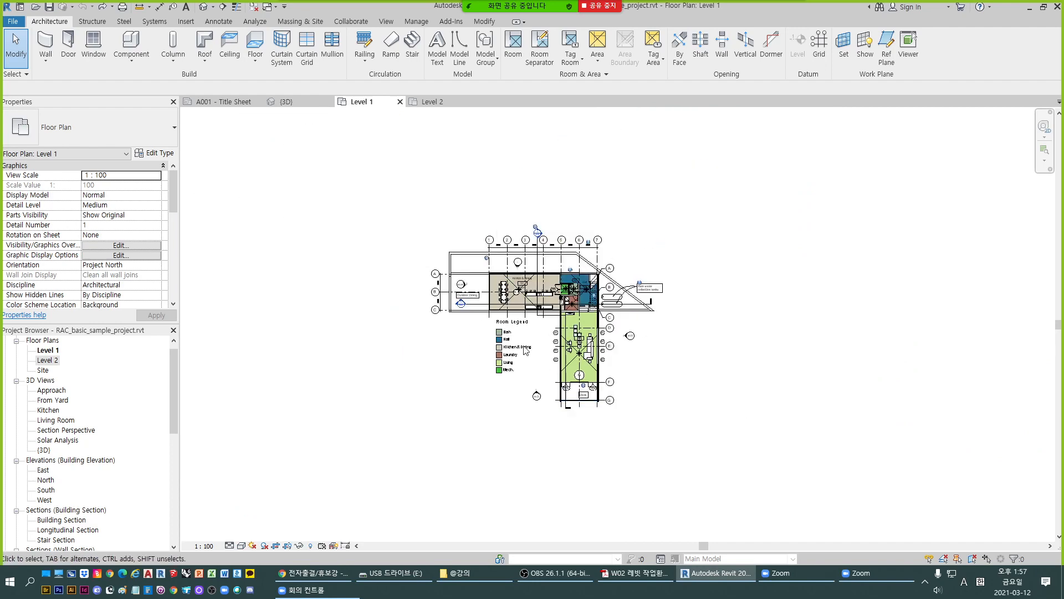
scroll(498, 311, "up", 3)
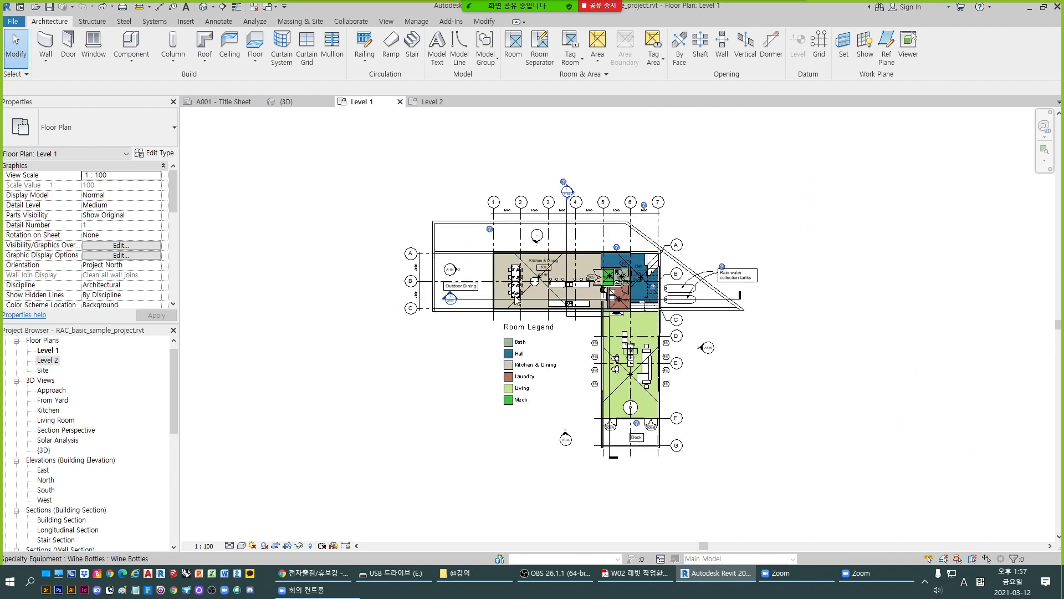
left_click(471, 102)
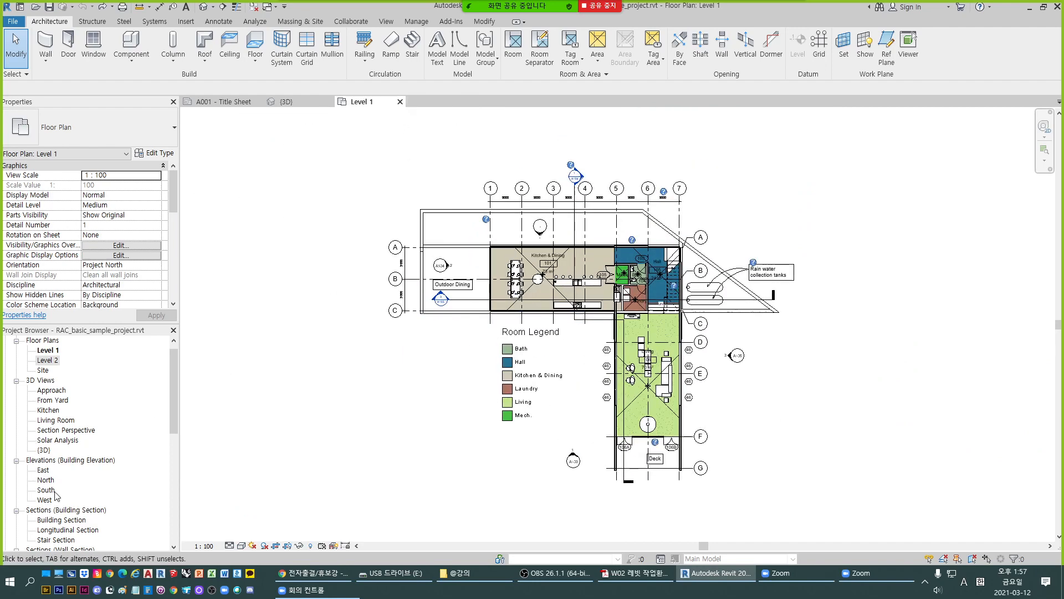
- Open the Longitudinal Section view from the project browser, then return to the Level 1 plan
left_click(61, 521)
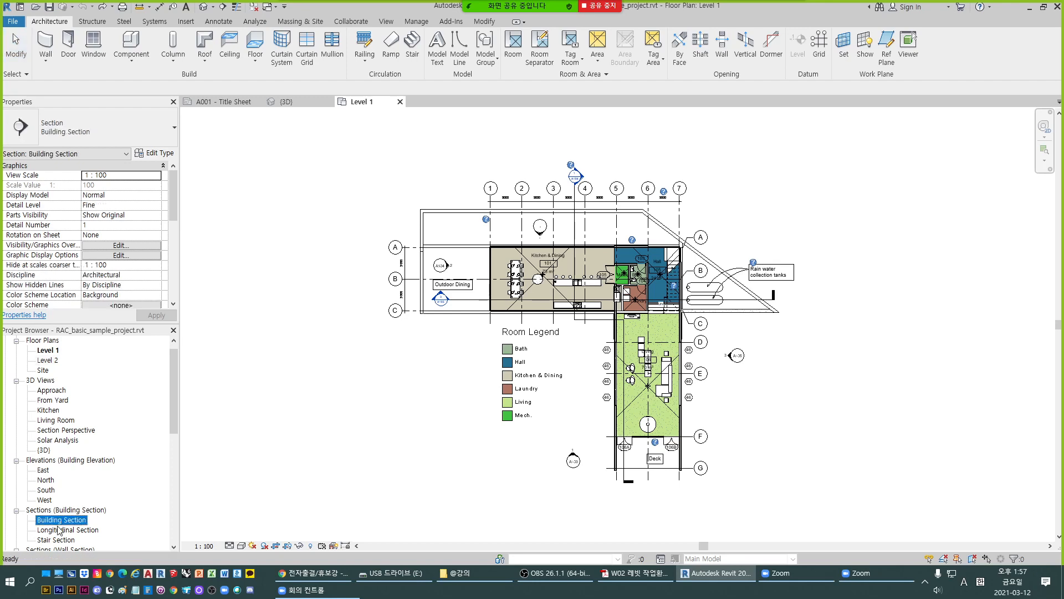
double_click(68, 530)
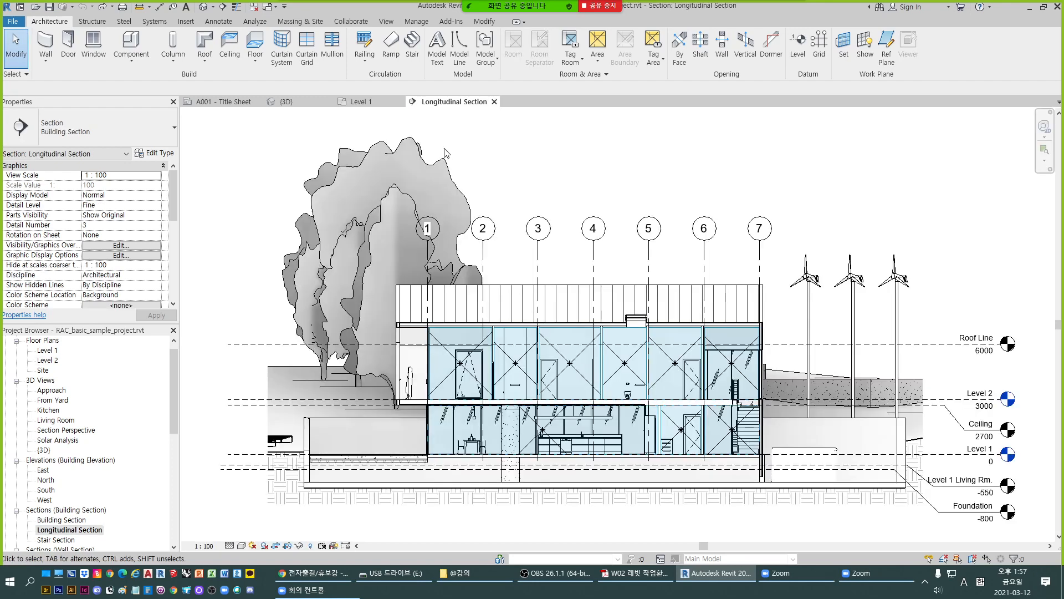
left_click(366, 102)
left_click(419, 103)
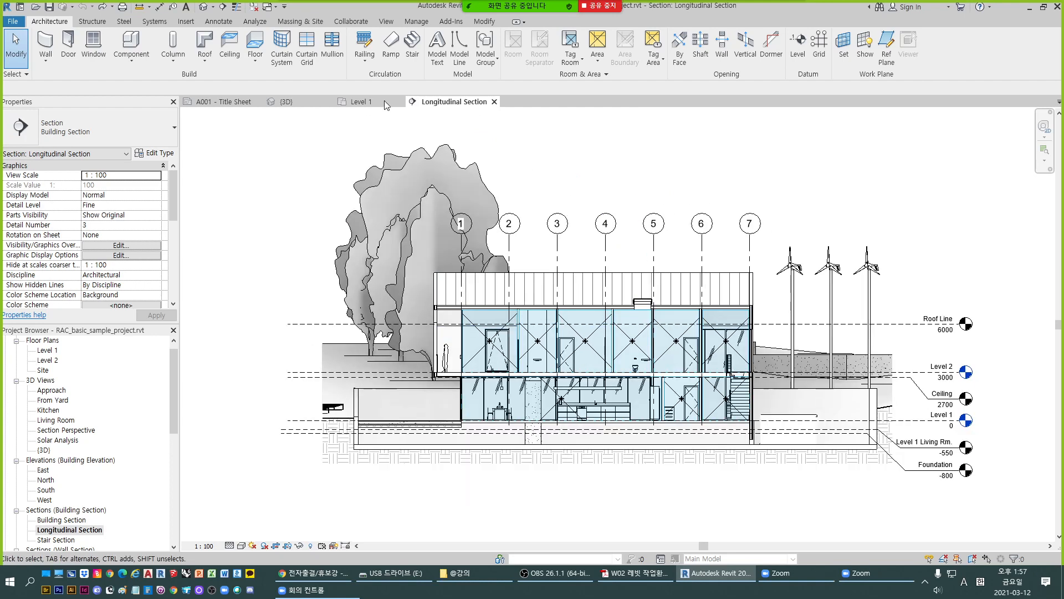
left_click(361, 103)
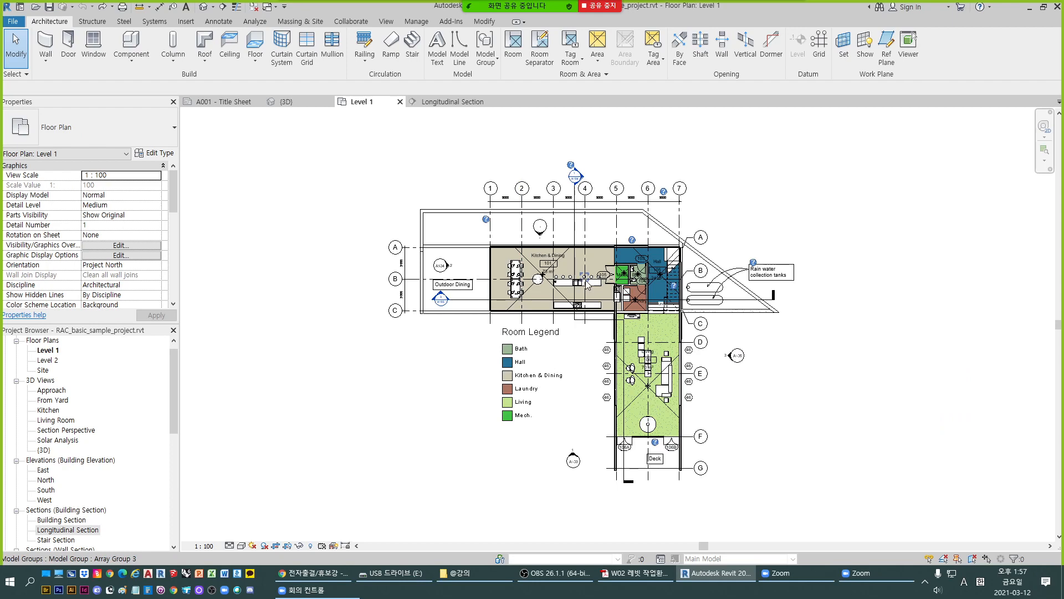
- Compare the Level 1 plan with the Longitudinal Section by switching between the two views
scroll(486, 220, "up", 2)
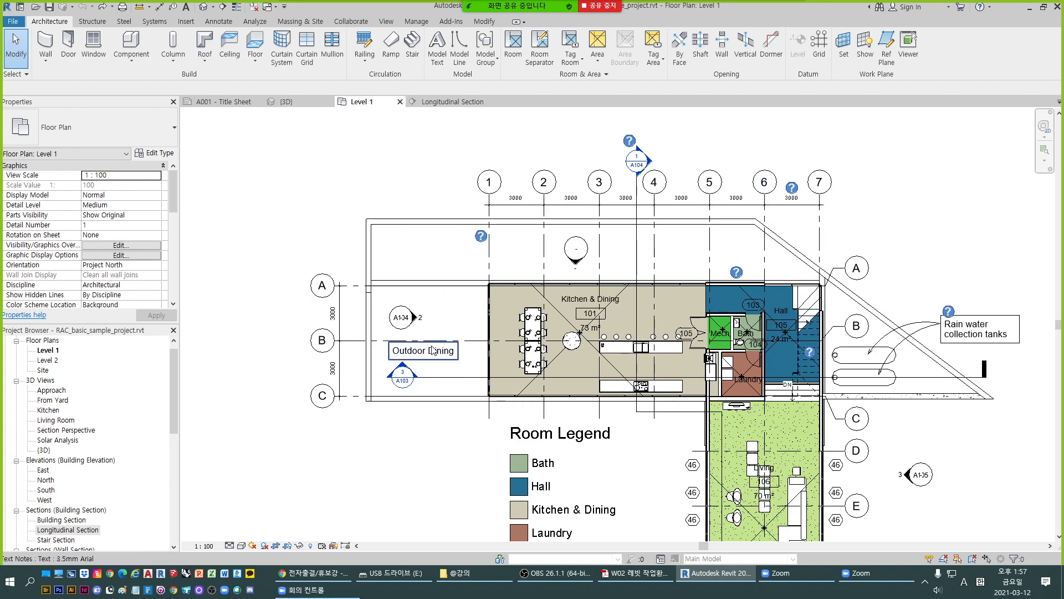
scroll(674, 348, "down", 2)
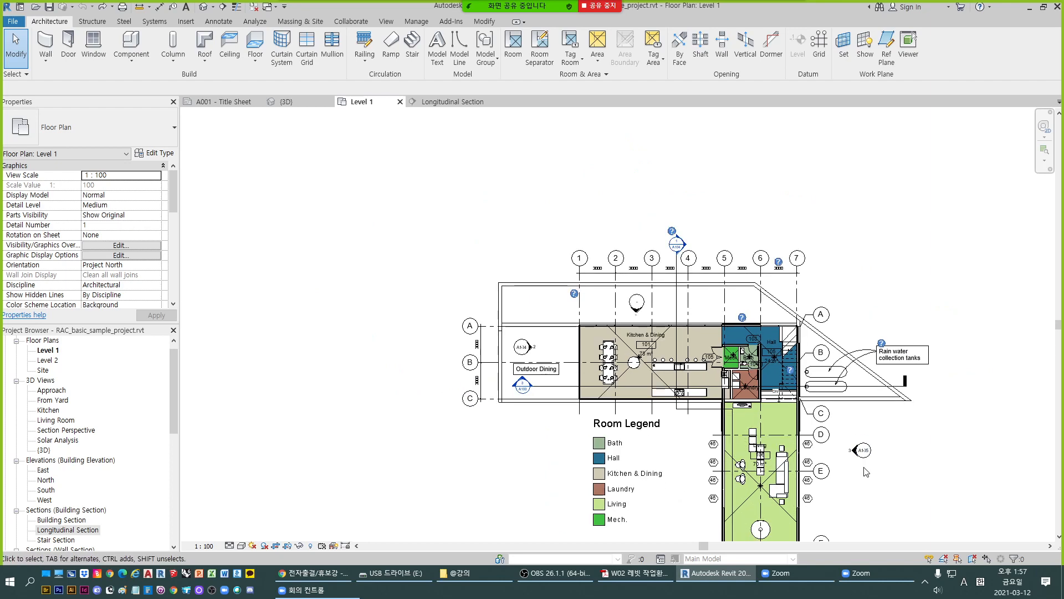
scroll(867, 472, "down", 1)
left_click(438, 100)
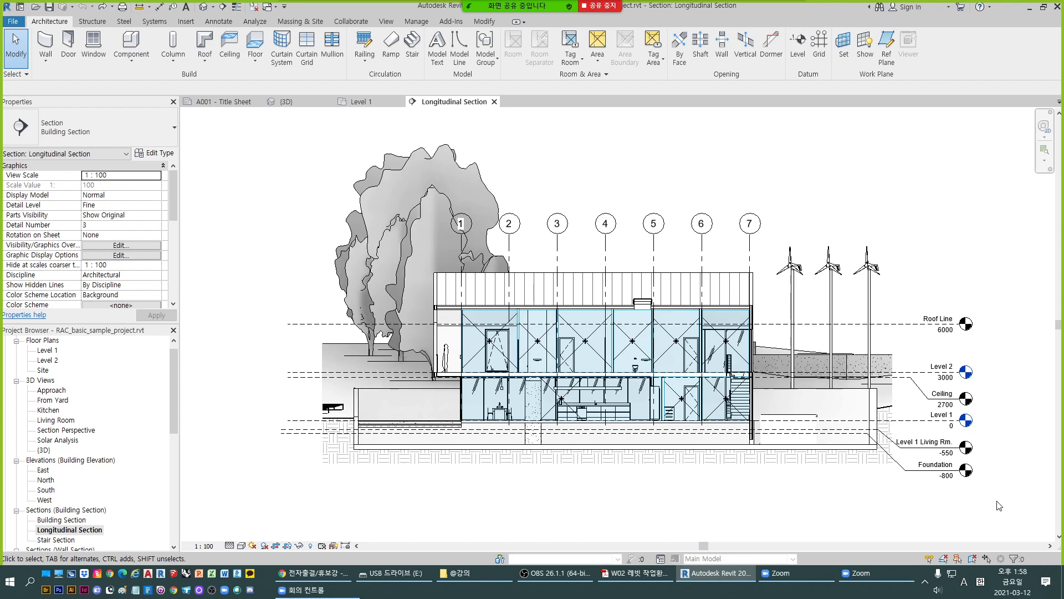
left_click(360, 101)
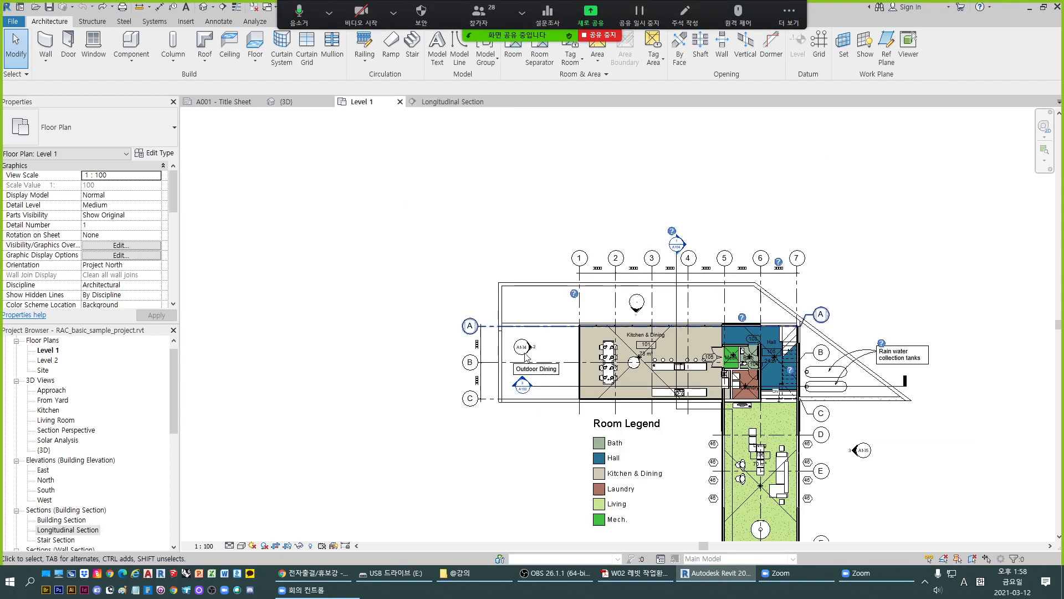
scroll(527, 357, "down", 3)
scroll(425, 308, "up", 1)
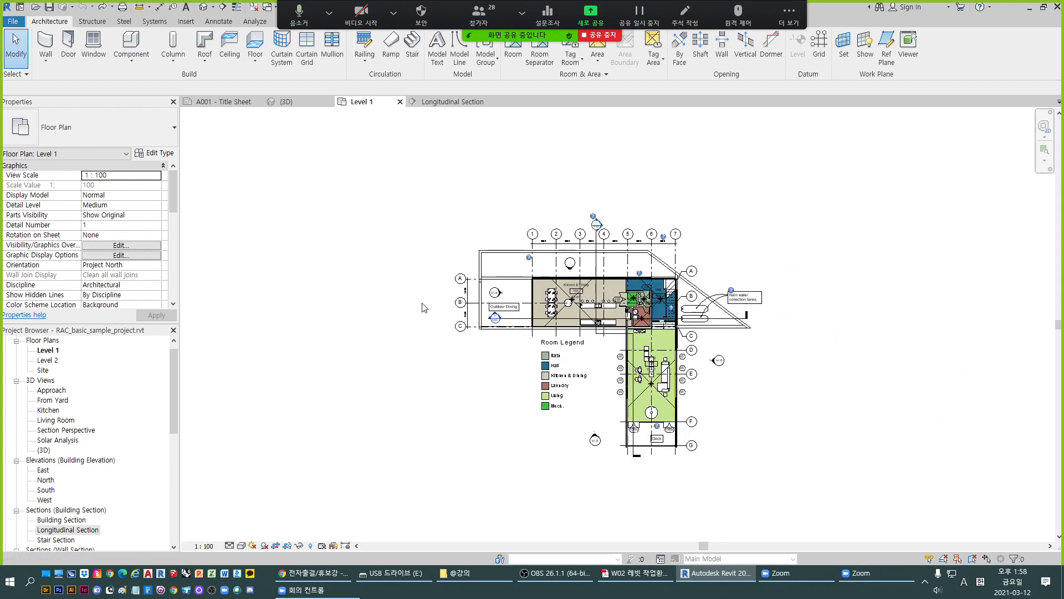
- Open the Site floor plan, then switch back to the Level 1 plan
left_click(43, 370)
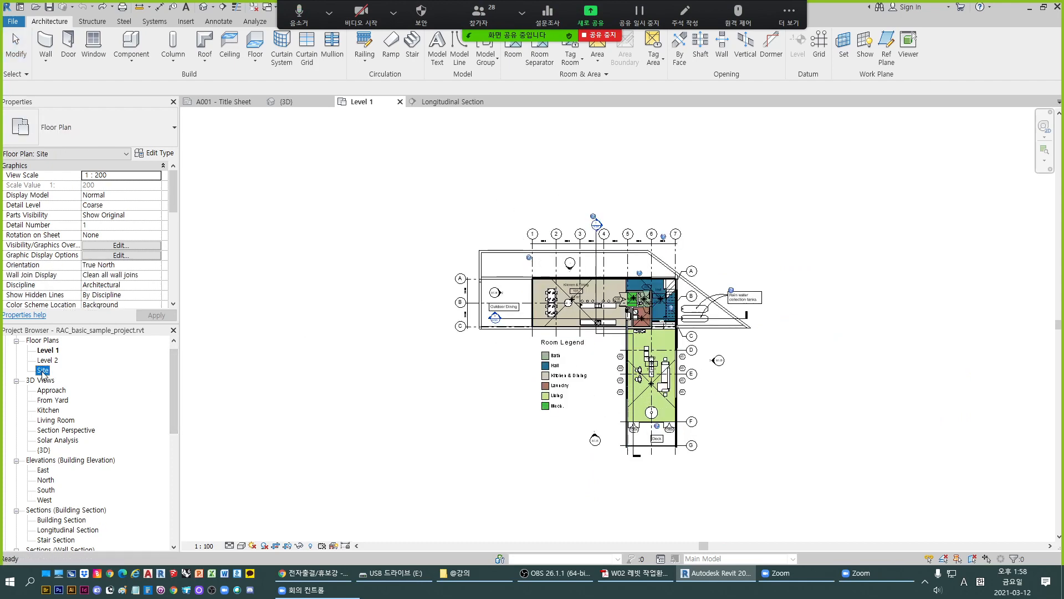
double_click(43, 370)
scroll(596, 253, "up", 3)
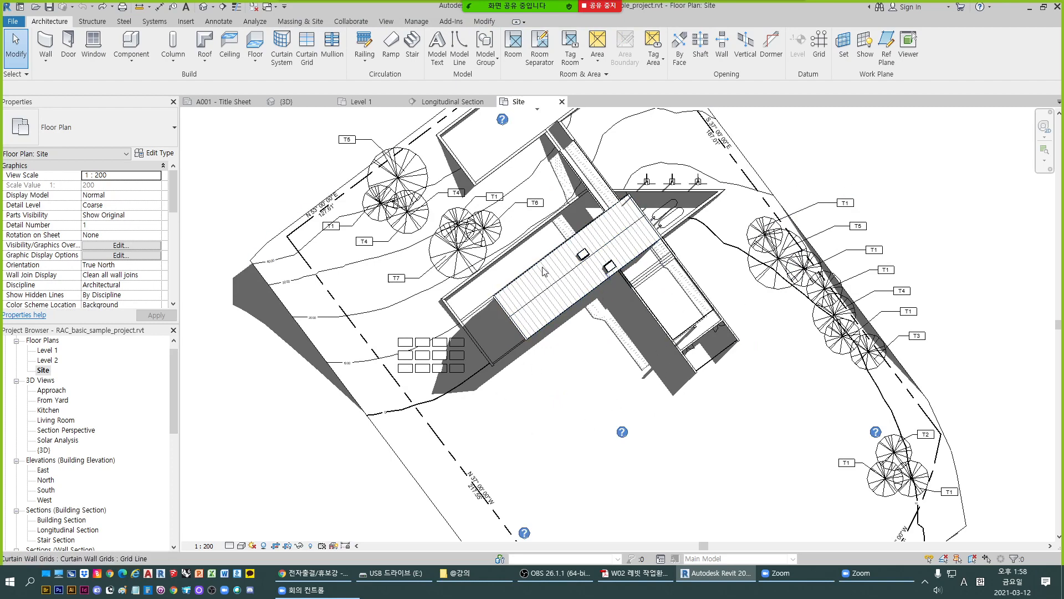
left_click(357, 101)
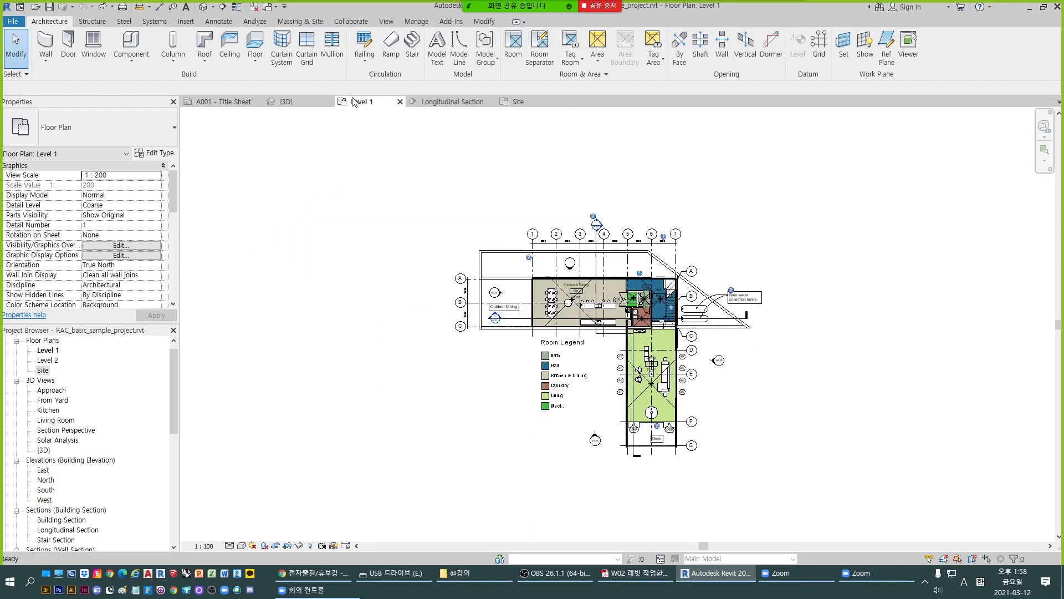
- Examine the Kitchen & Dining area and its curtain wall in the Level 1 plan
scroll(525, 246, "up", 3)
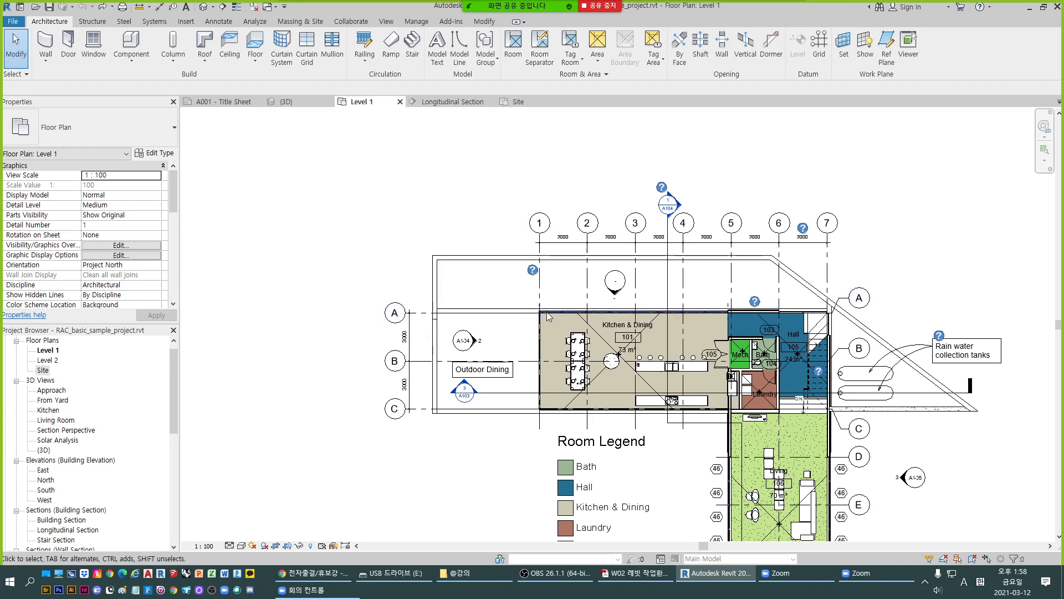
scroll(548, 316, "up", 2)
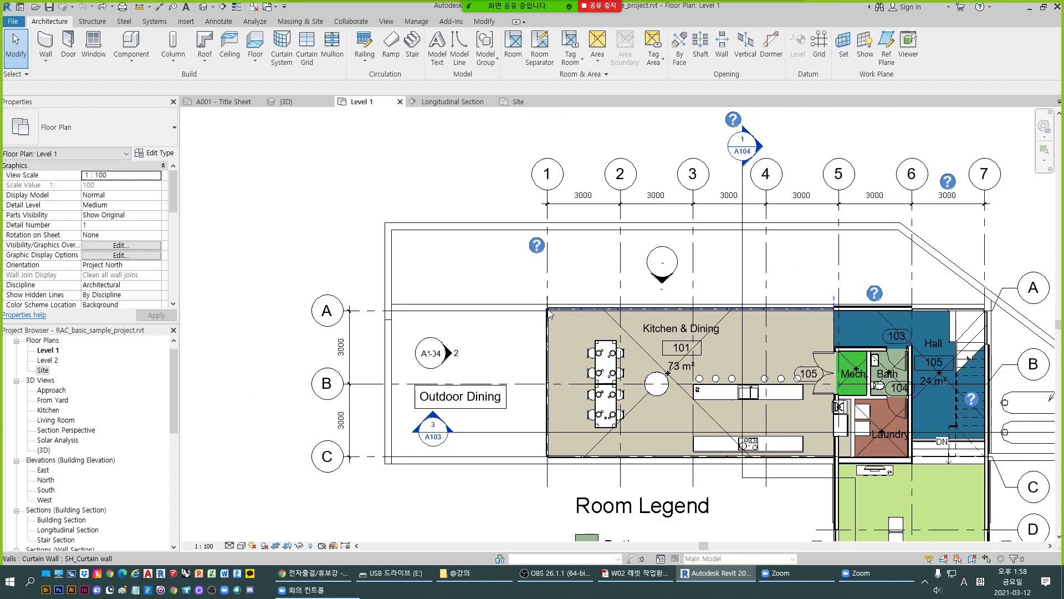
scroll(549, 314, "down", 2)
scroll(549, 314, "up", 2)
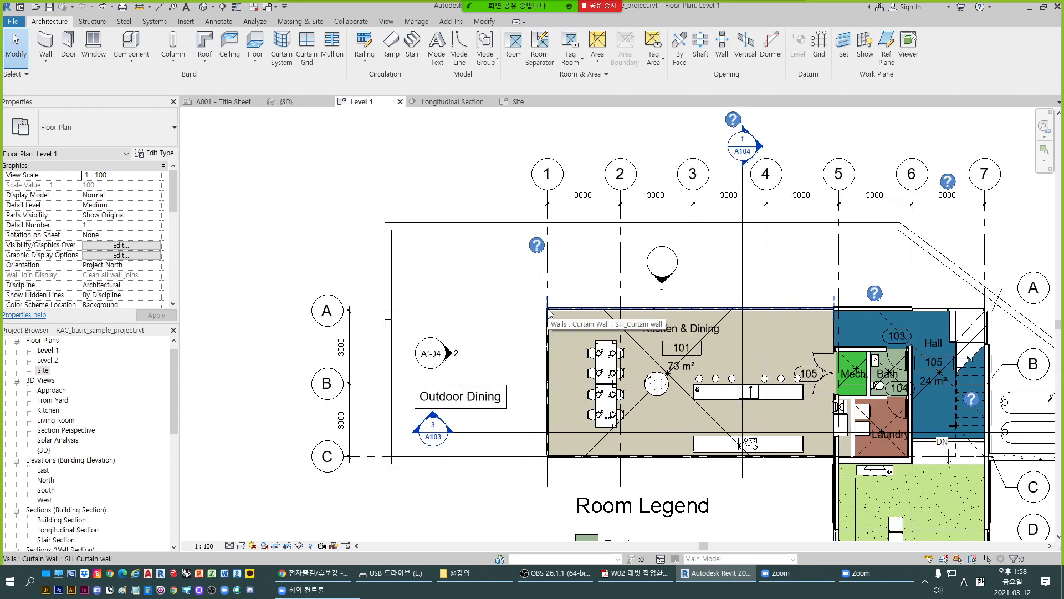
scroll(549, 315, "down", 1)
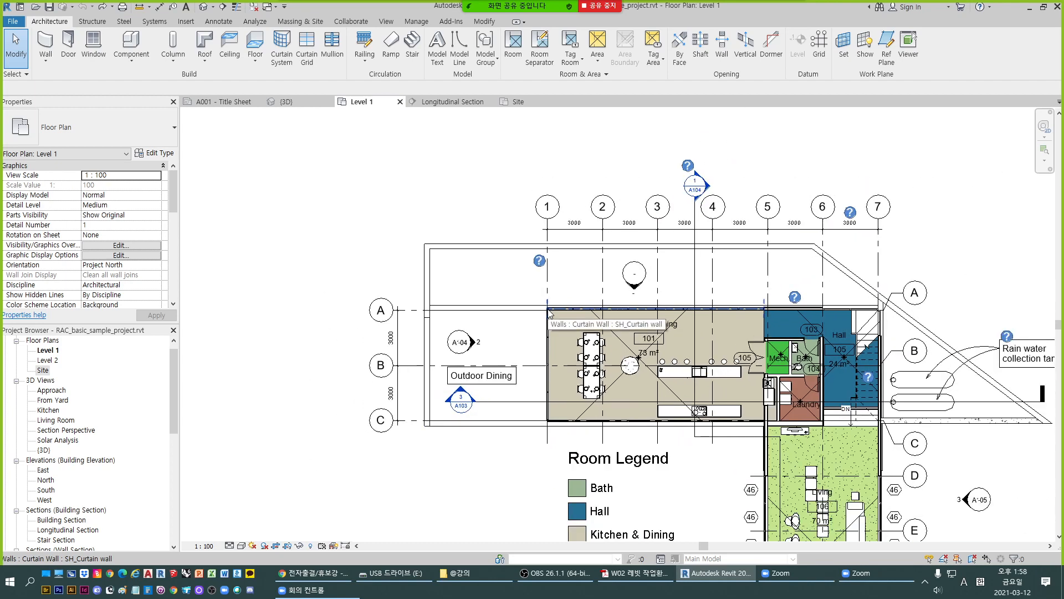
scroll(549, 315, "down", 1)
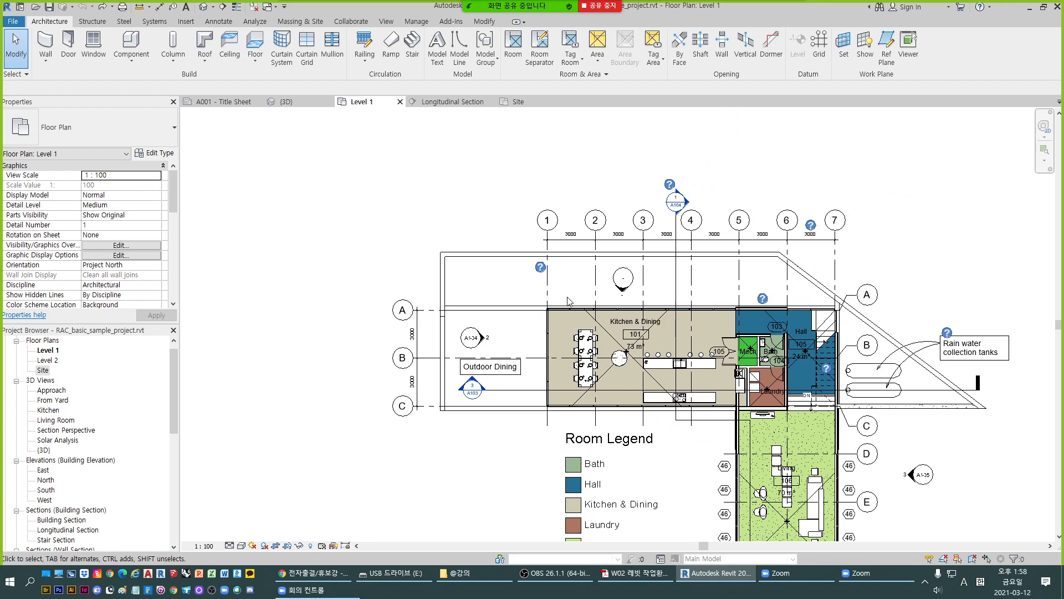
scroll(549, 315, "up", 1)
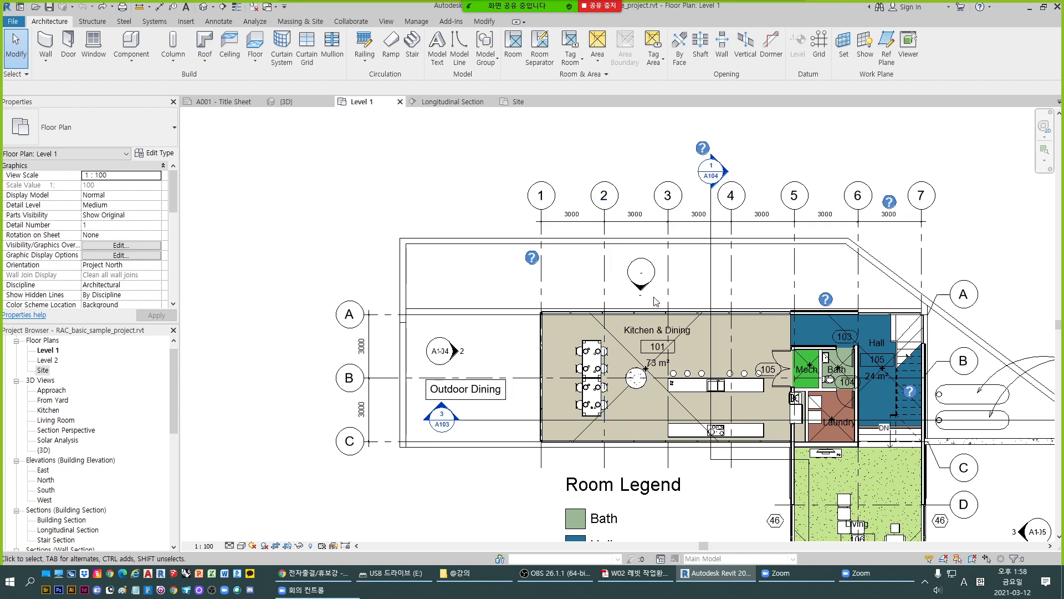
scroll(633, 256, "down", 1)
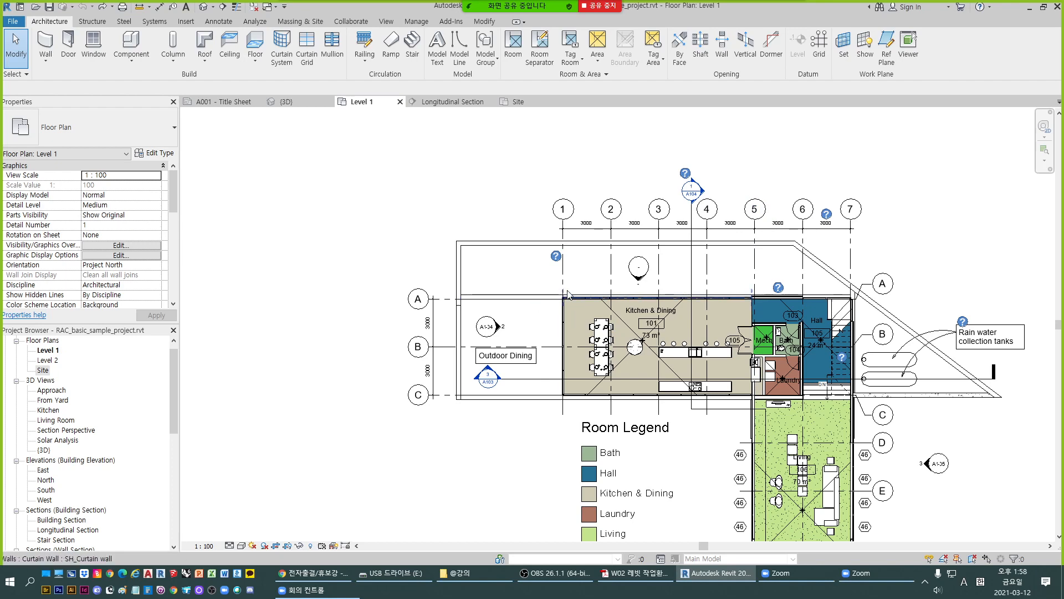
scroll(562, 300, "up", 2)
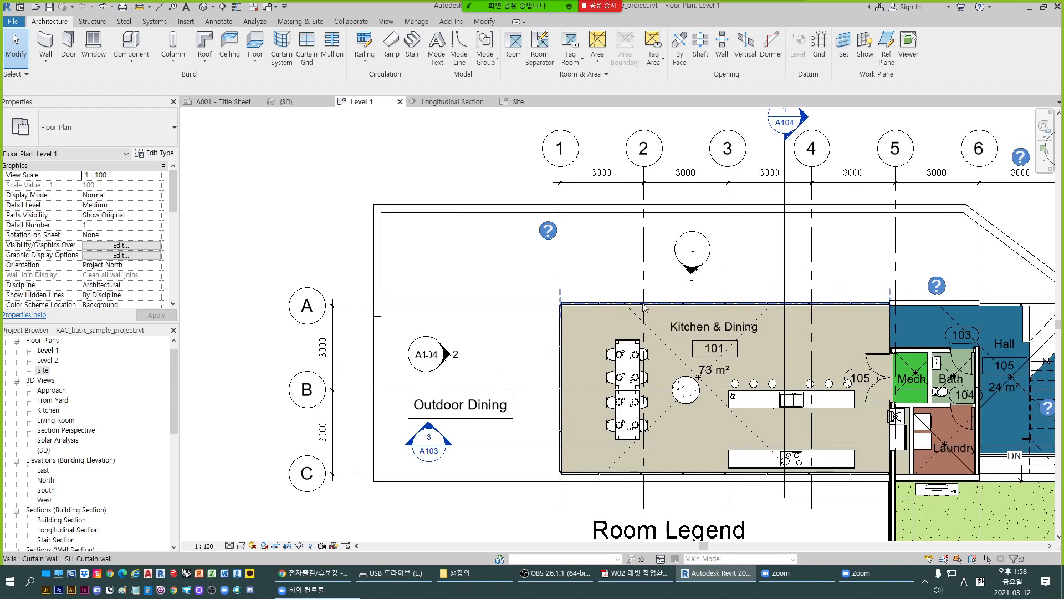
scroll(563, 303, "up", 1)
scroll(565, 303, "down", 3)
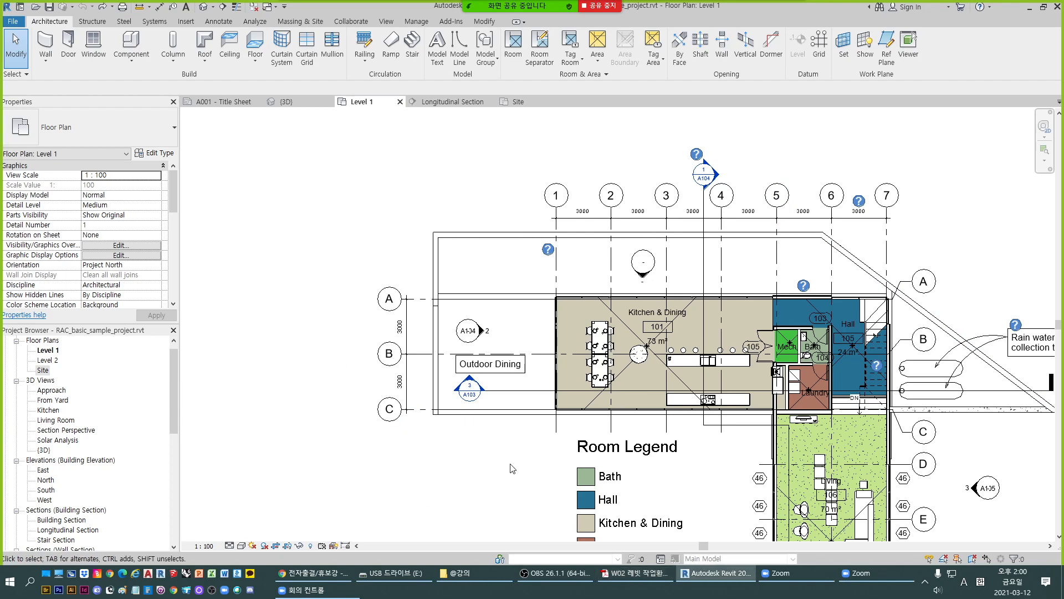
- Pan across the Level 1 plan to examine the kitchen island, rooms, and living wing
middle_click_drag(495, 479, 424, 403)
scroll(338, 334, "down", 1)
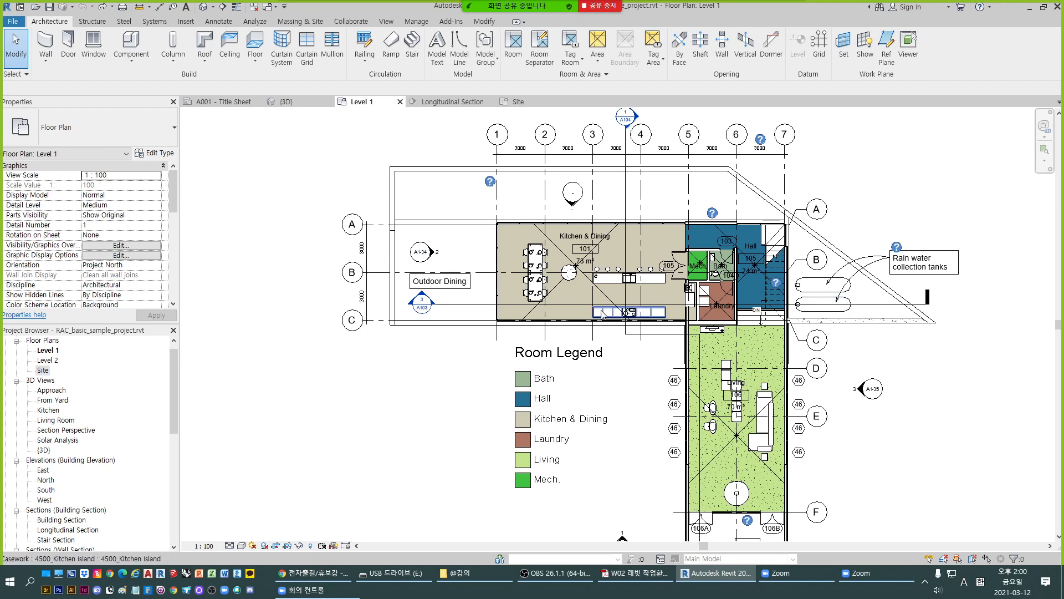
middle_click_drag(986, 301, 933, 315)
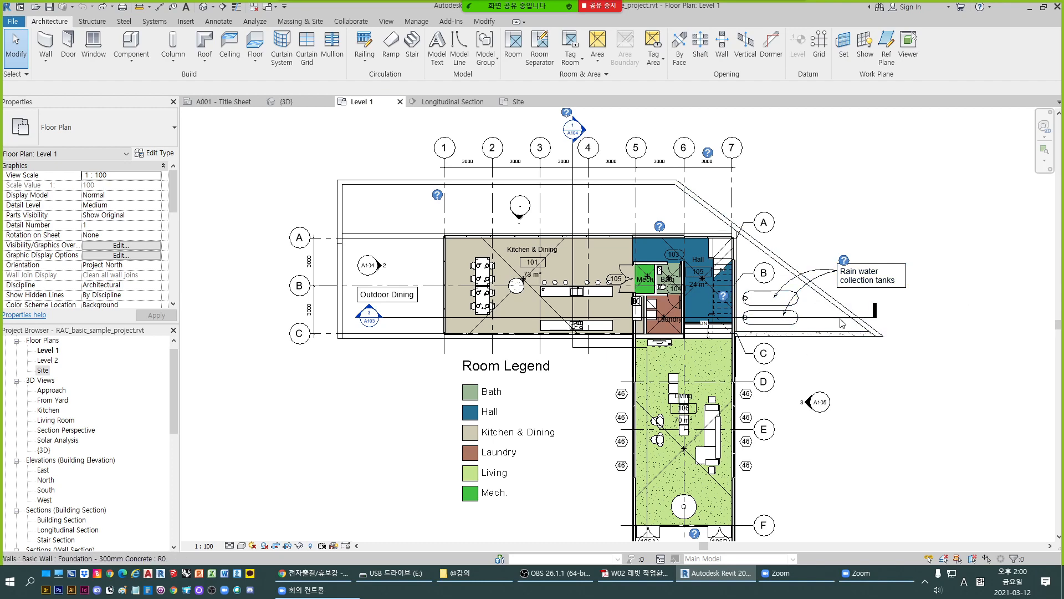
scroll(555, 261, "up", 2)
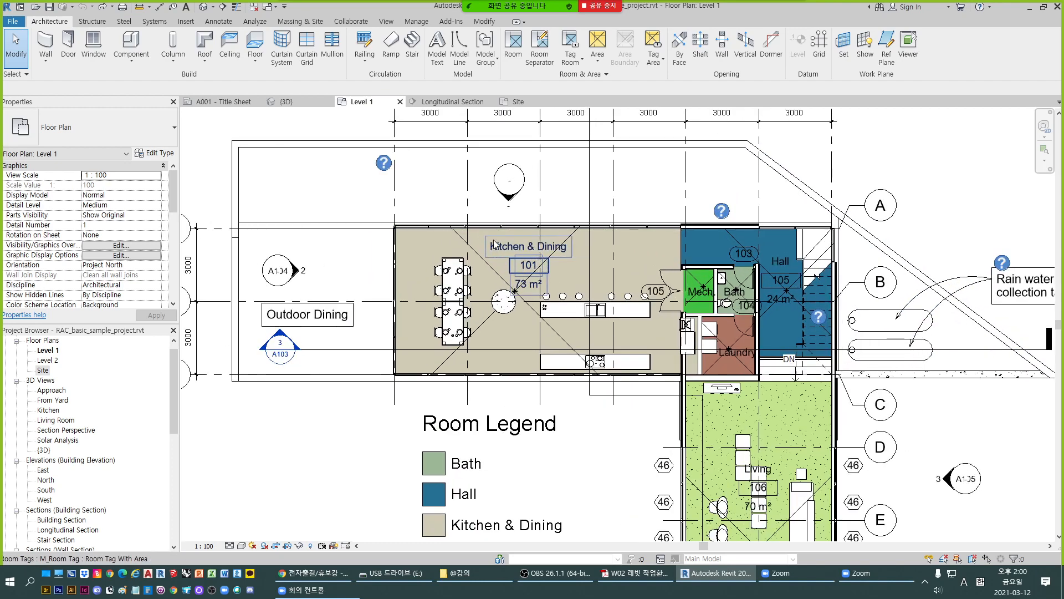
scroll(555, 262, "up", 2)
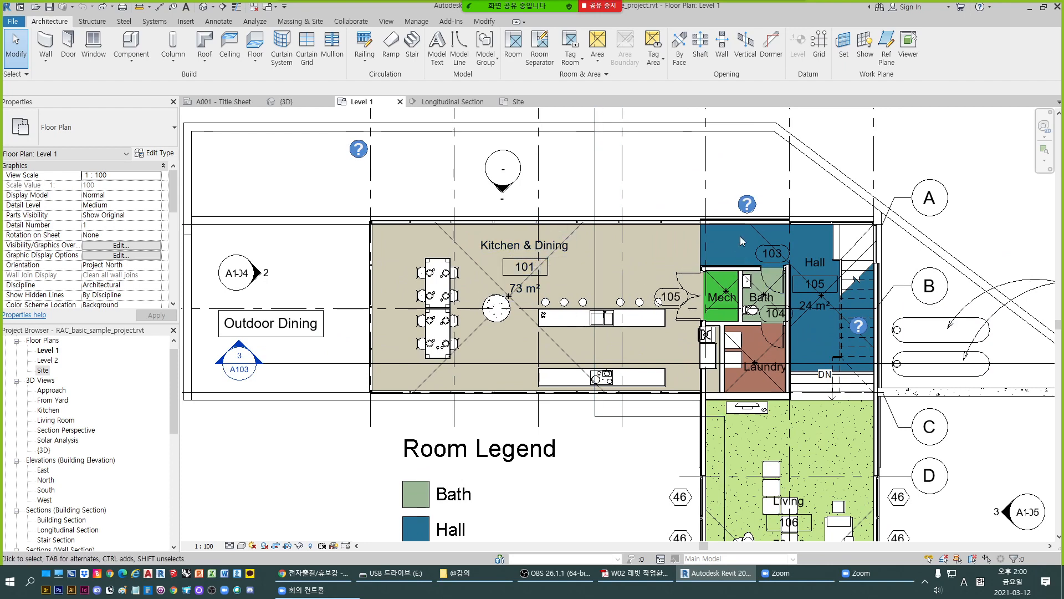
scroll(666, 253, "down", 1)
middle_click_drag(632, 358, 675, 194)
scroll(623, 253, "down", 2)
middle_click_drag(627, 254, 608, 311)
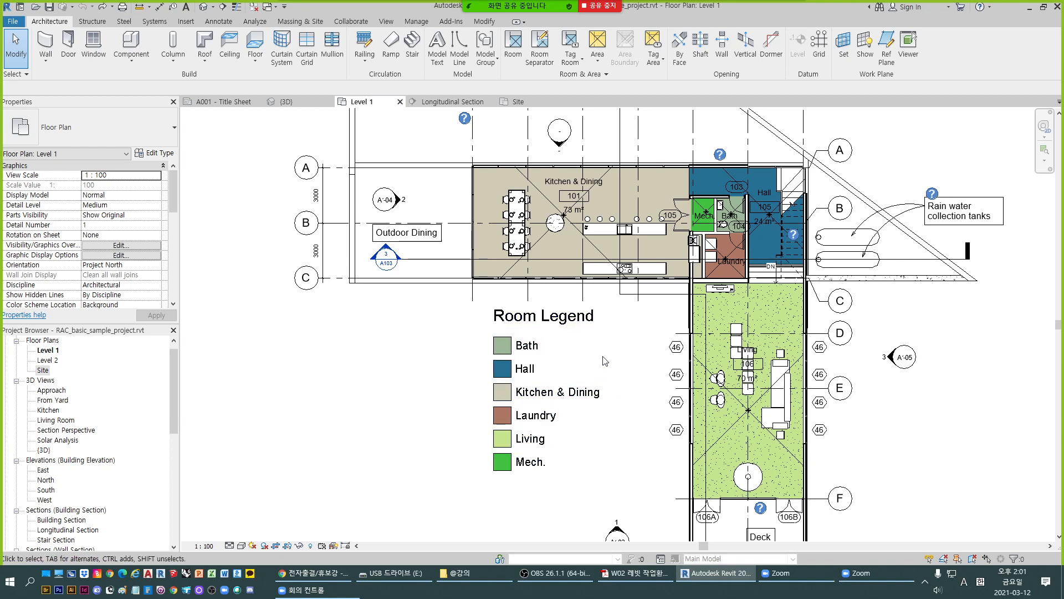
scroll(665, 333, "down", 2)
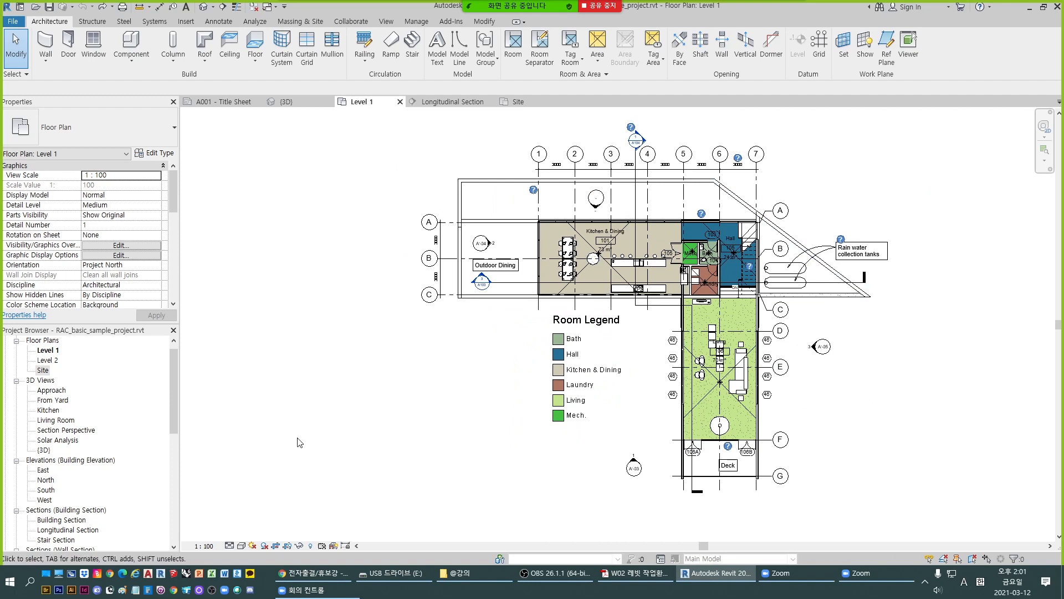
- Check the Longitudinal Section view, then open the Level 2 floor plan
left_click(438, 107)
scroll(563, 328, "down", 1)
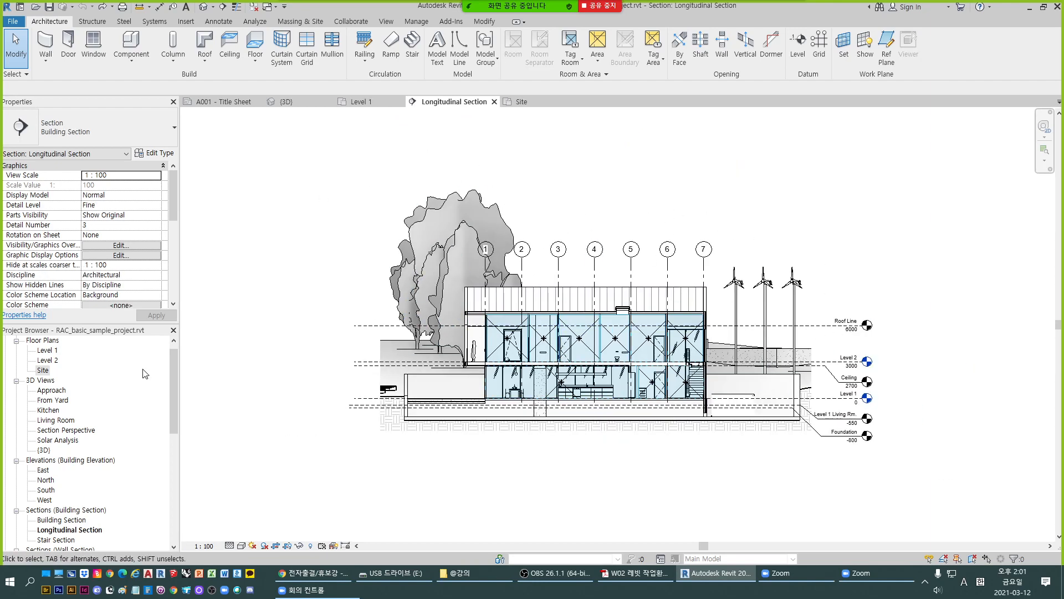
left_click(68, 368)
double_click(47, 360)
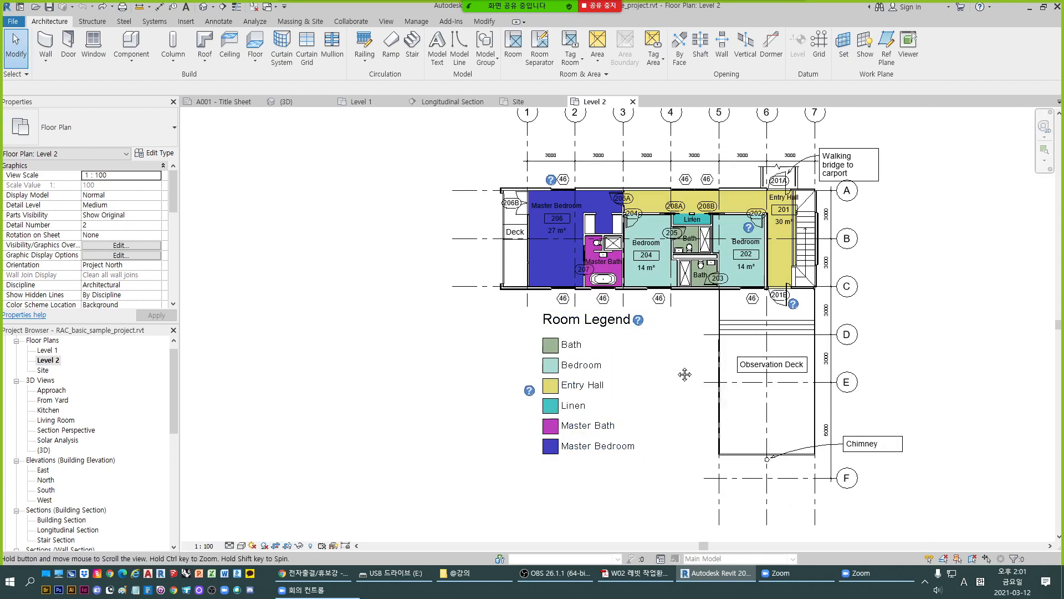
- Open the Site floor plan from the Level 2 plan, then close the Site view's tab
middle_click_drag(608, 366, 547, 419)
left_click(538, 102)
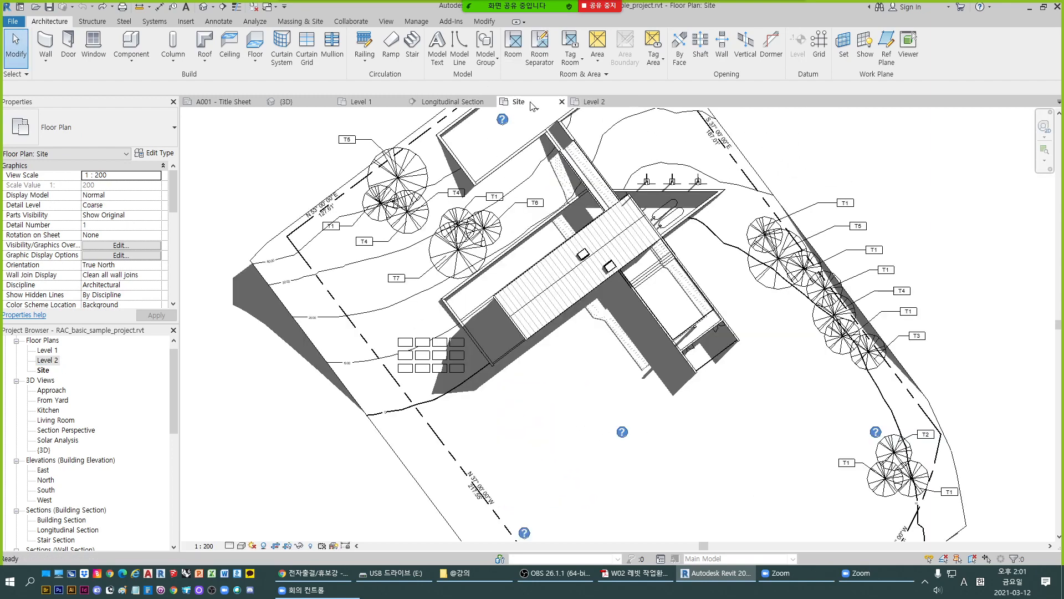
left_click(562, 101)
left_click(491, 102)
- Switch back and forth between the Level 1 and Level 2 floor plans to compare them, zooming into Level 2
left_click(363, 102)
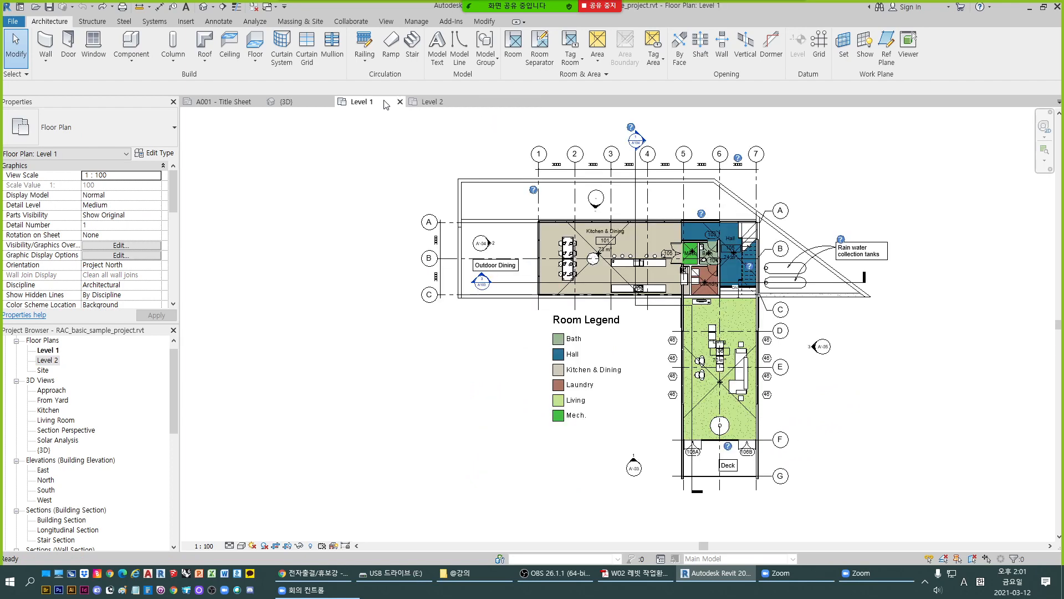
left_click(438, 102)
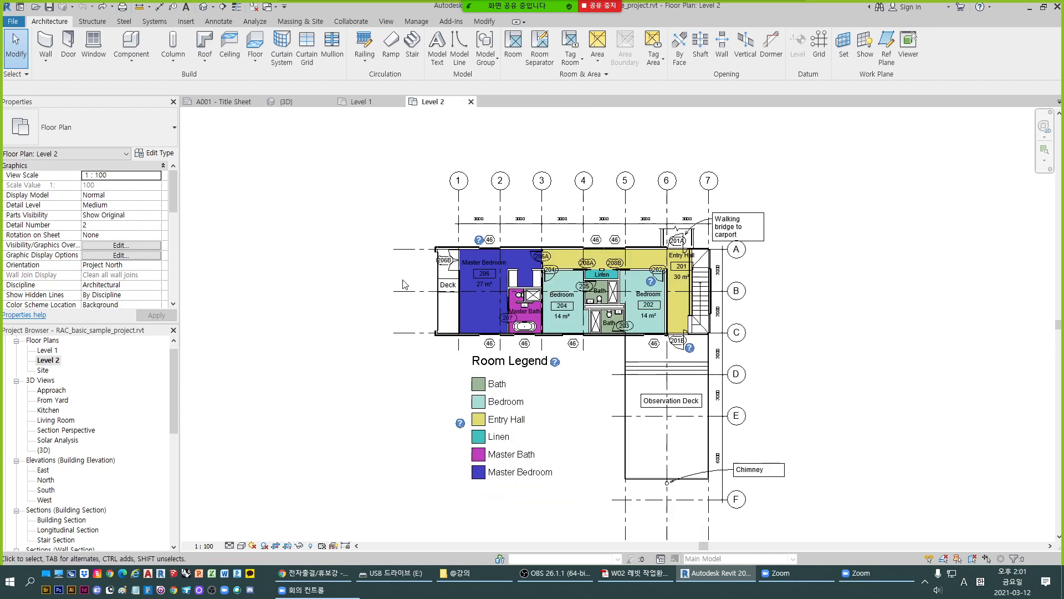
left_click(366, 102)
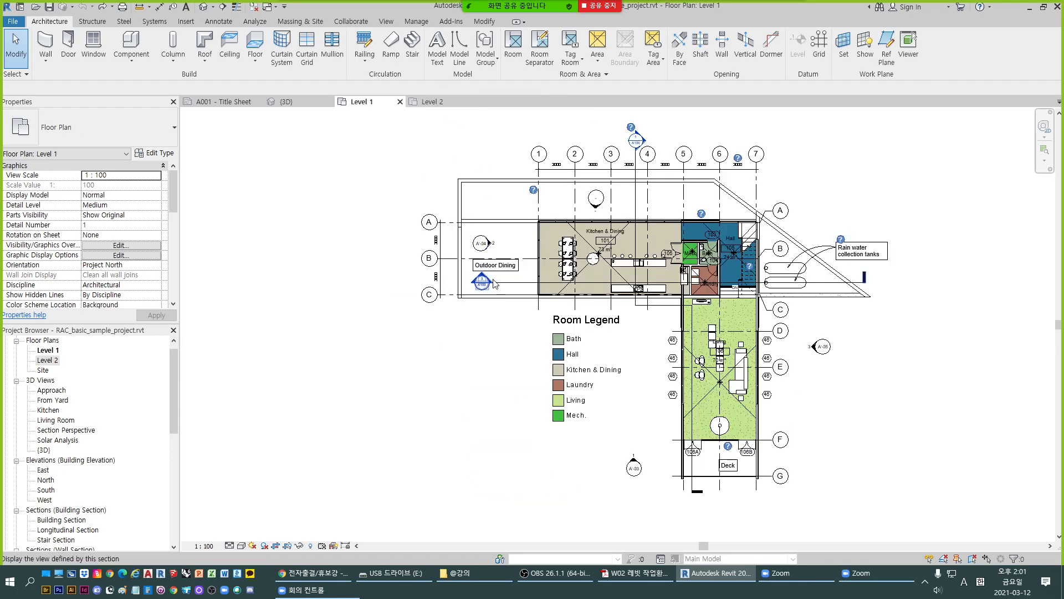
left_click(438, 101)
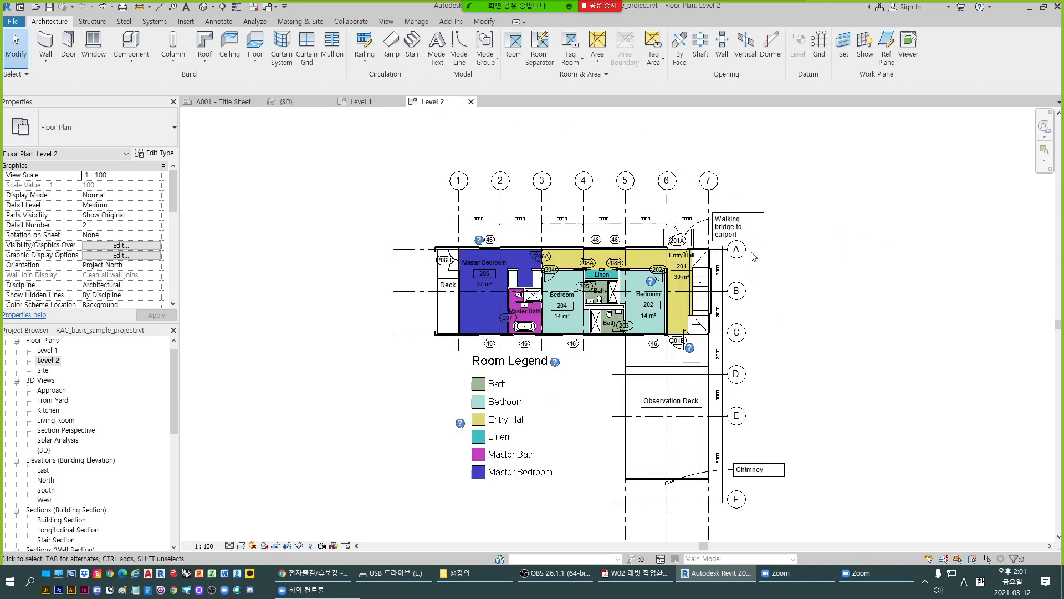
scroll(733, 231, "up", 1)
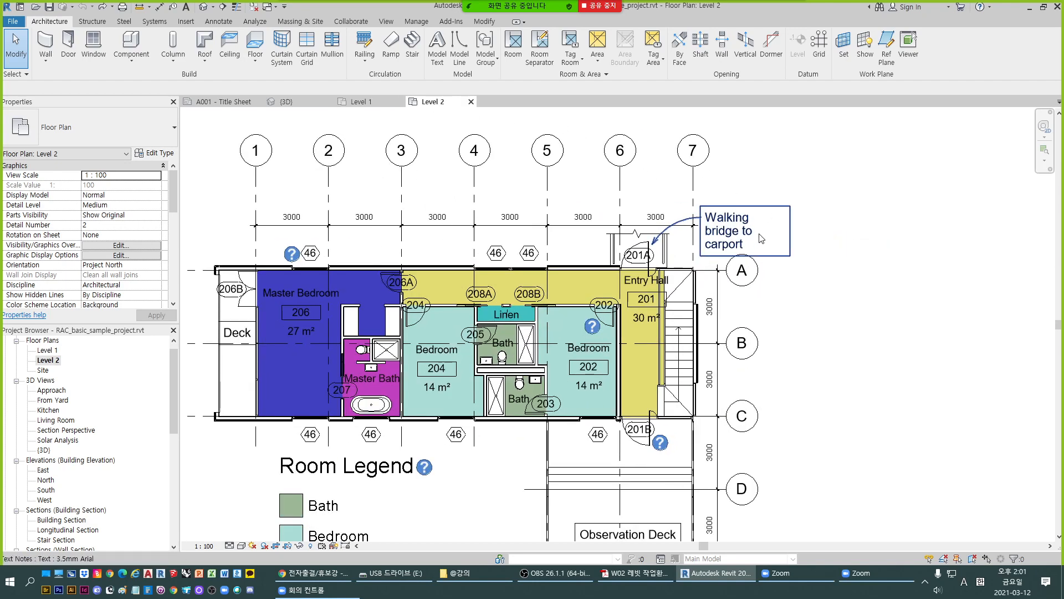
scroll(757, 224, "down", 2)
left_click(355, 101)
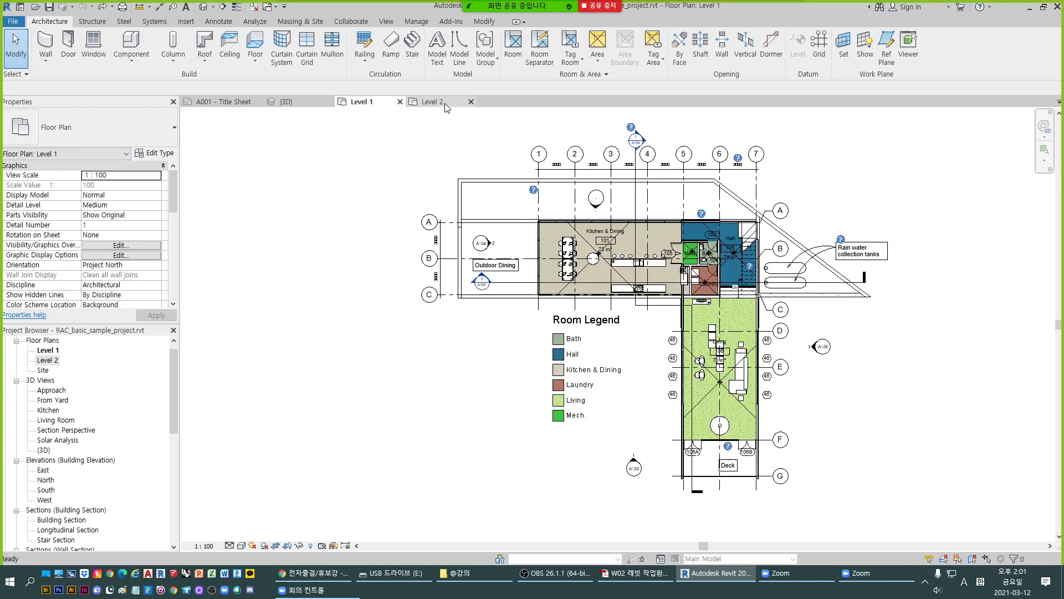
left_click(439, 102)
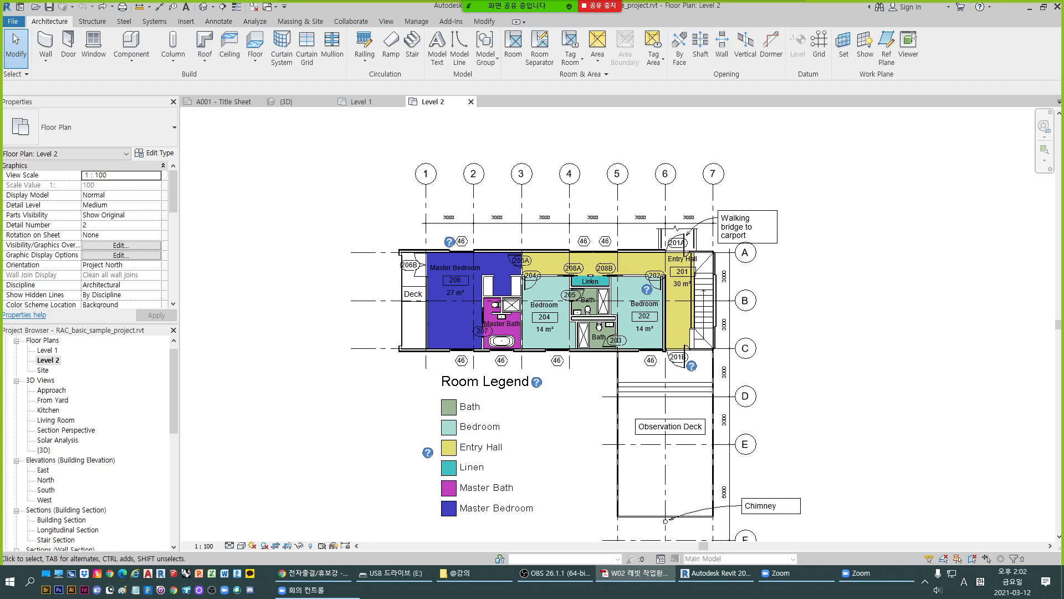
- Open the 3D view and zoom in and out to examine the whole site model
left_click(294, 105)
scroll(619, 290, "down", 5)
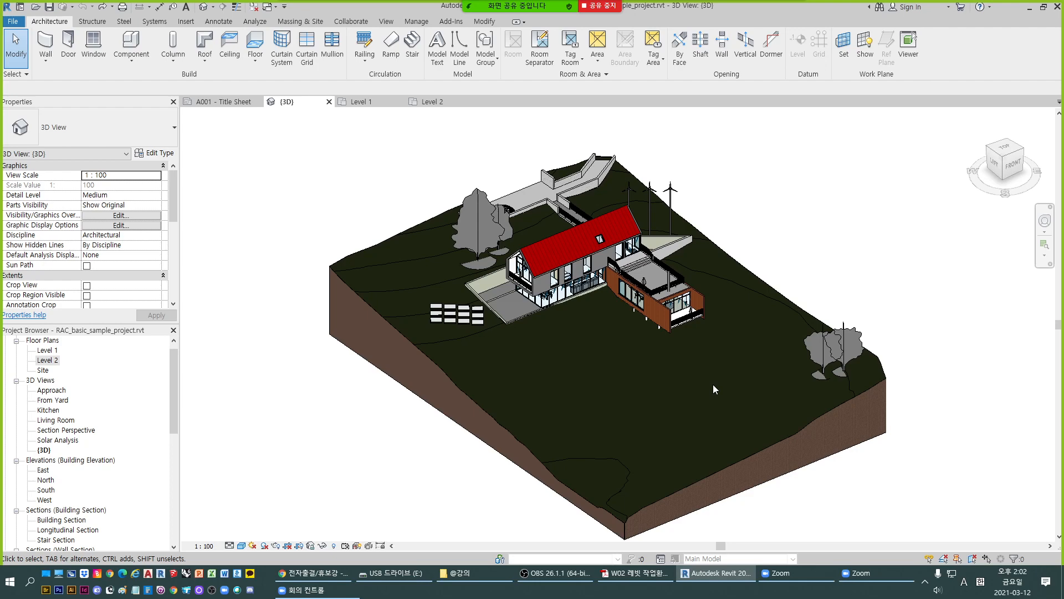
scroll(636, 328, "up", 2)
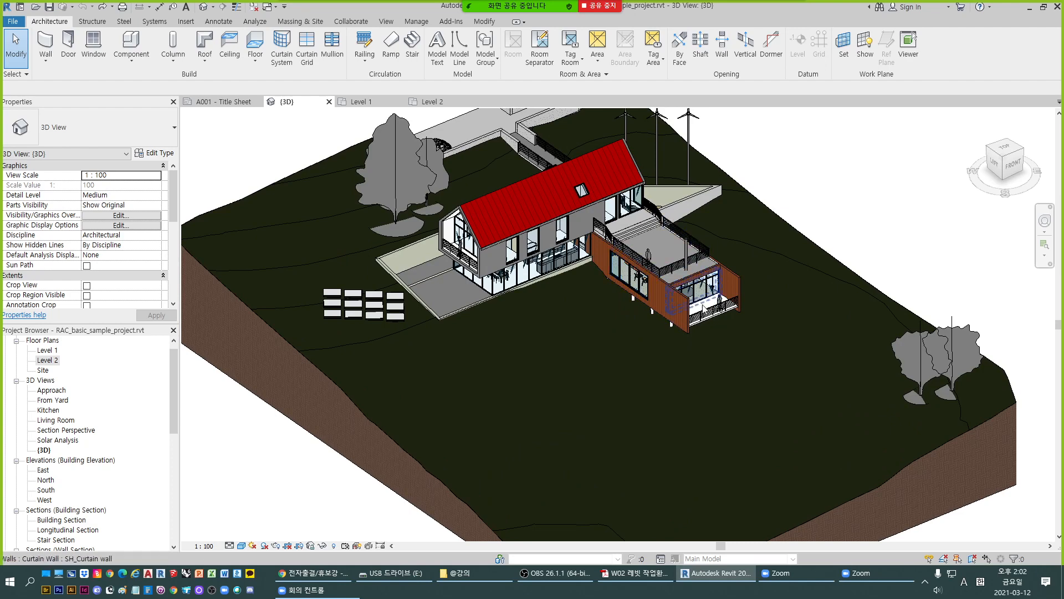
scroll(693, 305, "down", 3)
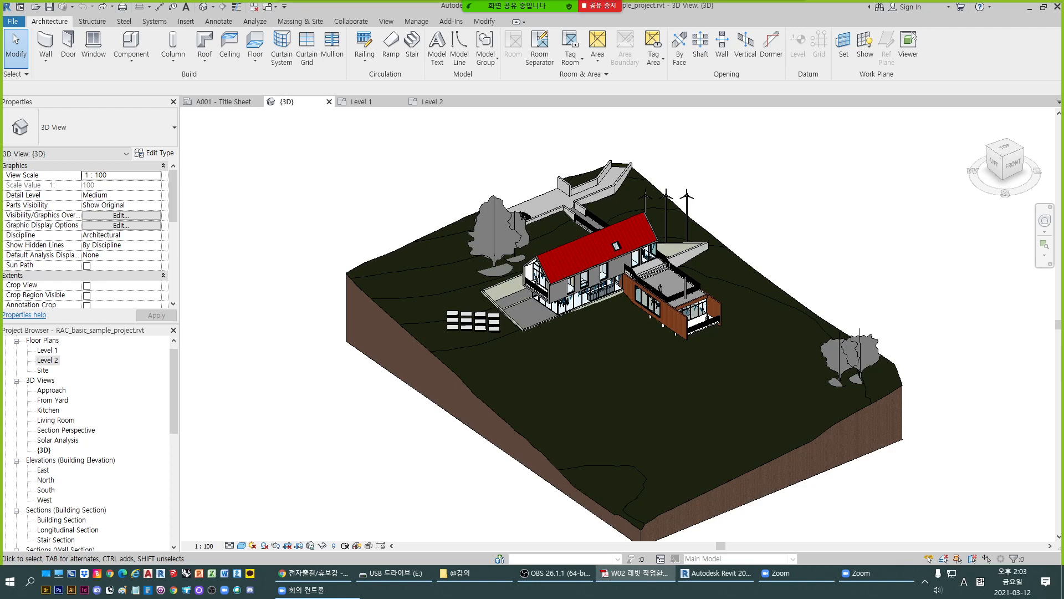
- Select the main roof in the 3D view and zoom in on the house's roofs and terrace
left_click(728, 318)
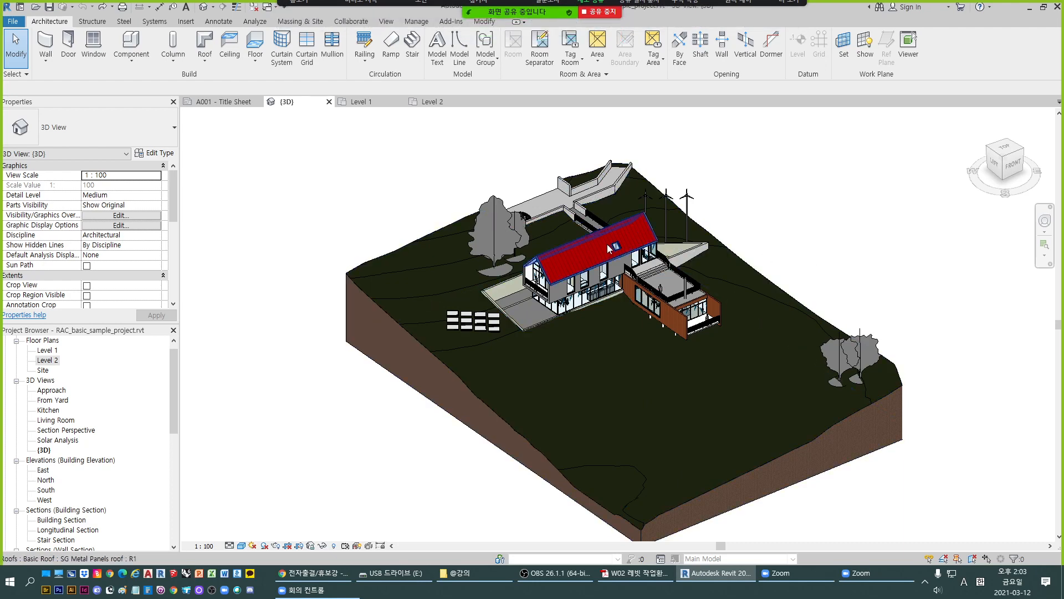
scroll(627, 319, "down", 1)
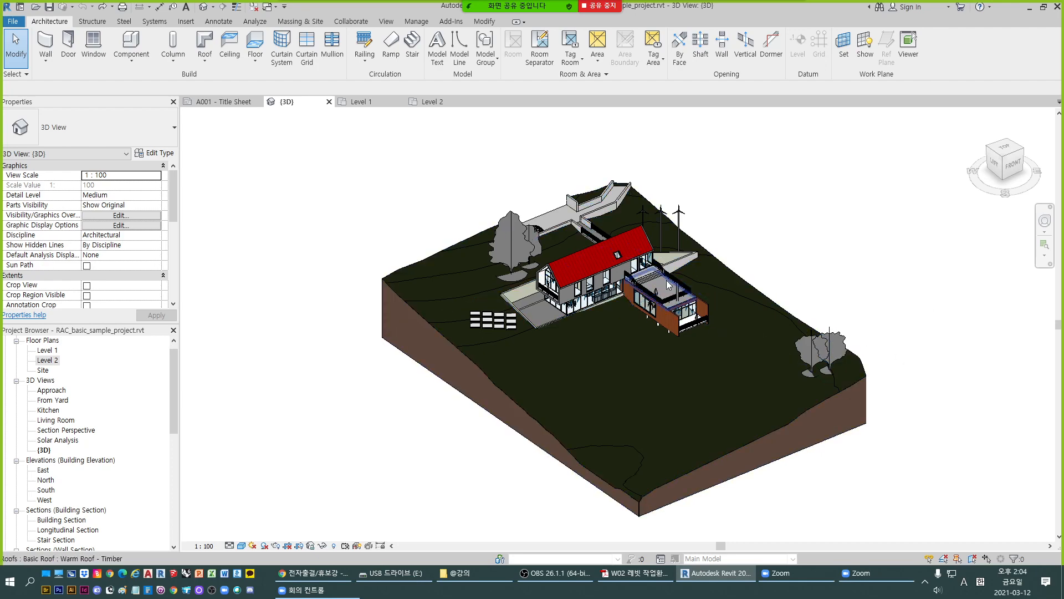
scroll(668, 285, "up", 3)
scroll(668, 286, "down", 4)
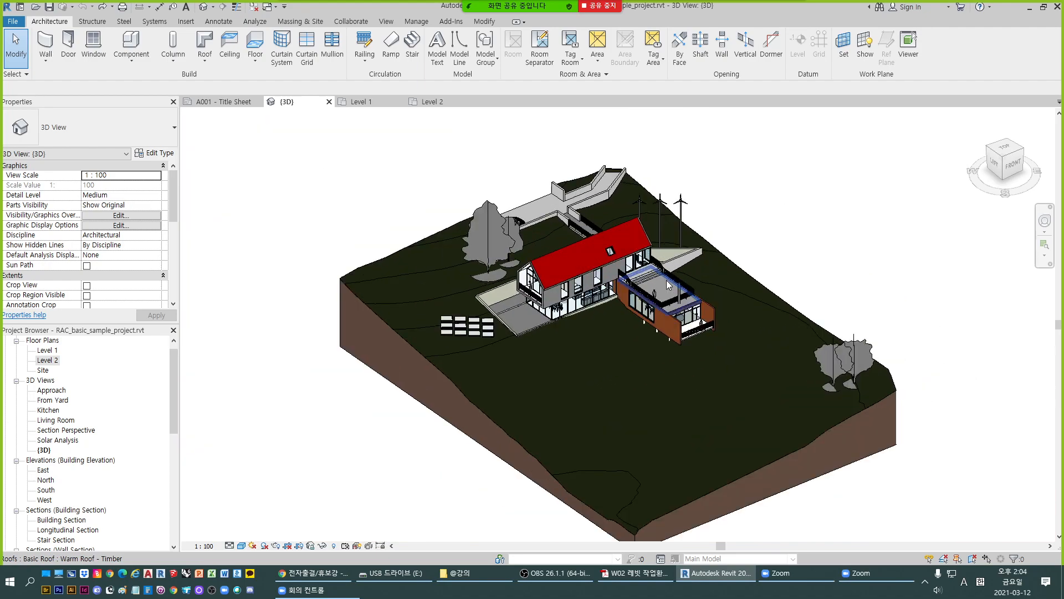
scroll(668, 285, "down", 3)
scroll(669, 285, "up", 5)
scroll(668, 286, "down", 3)
scroll(667, 284, "up", 5)
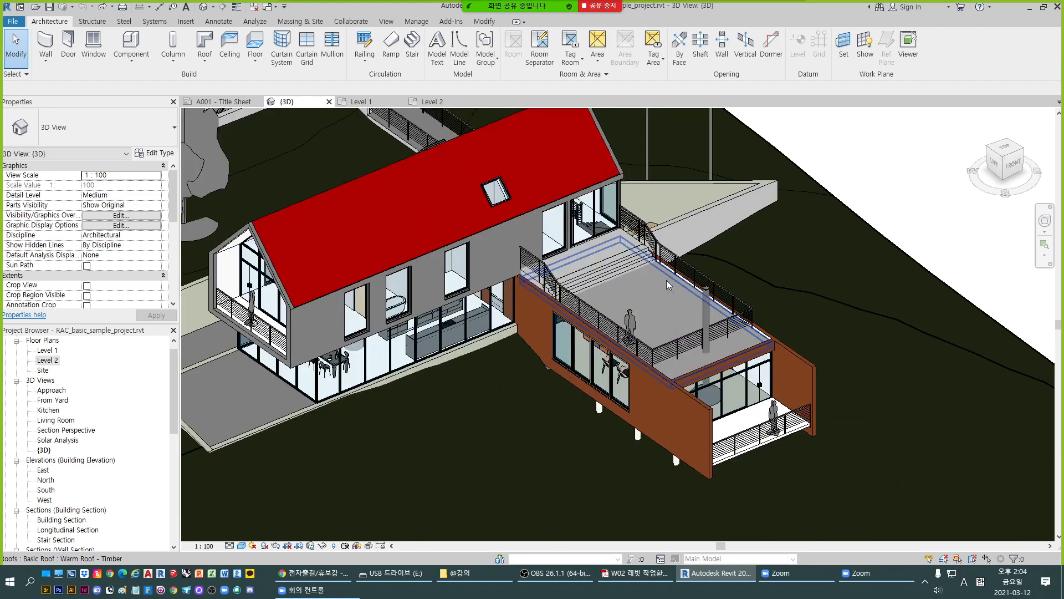
scroll(667, 284, "down", 4)
scroll(668, 285, "up", 5)
scroll(667, 284, "down", 5)
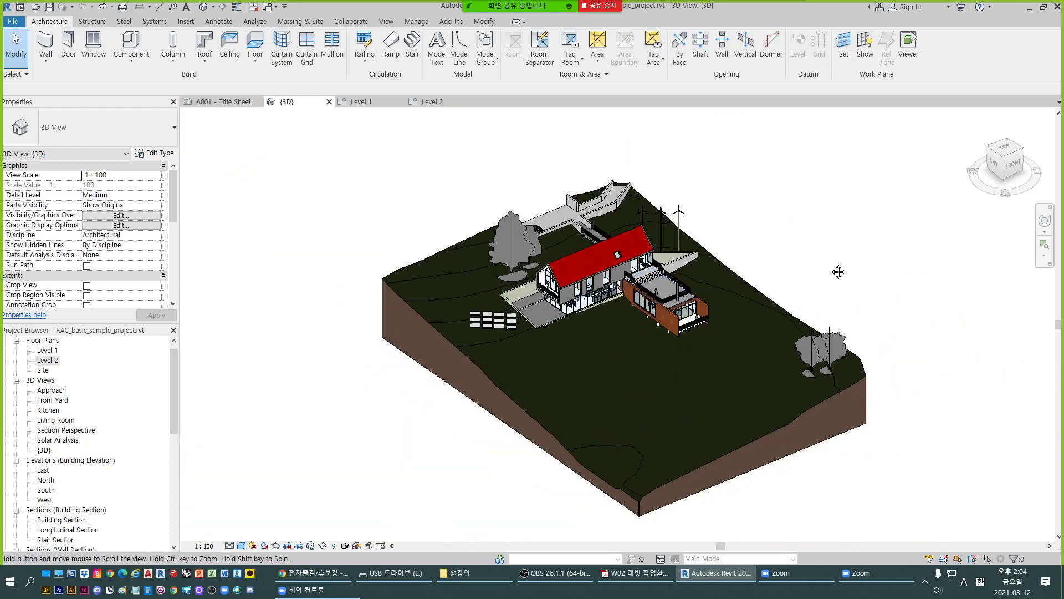
- Switch to the Level 1 floor plan and pan across it
left_click(367, 102)
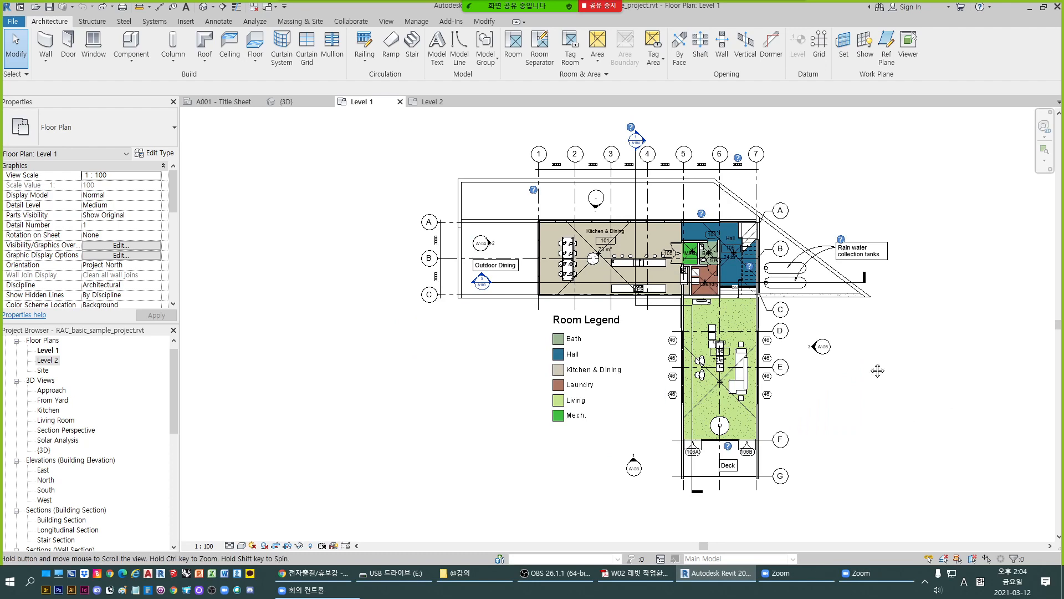
middle_click_drag(813, 374, 756, 379)
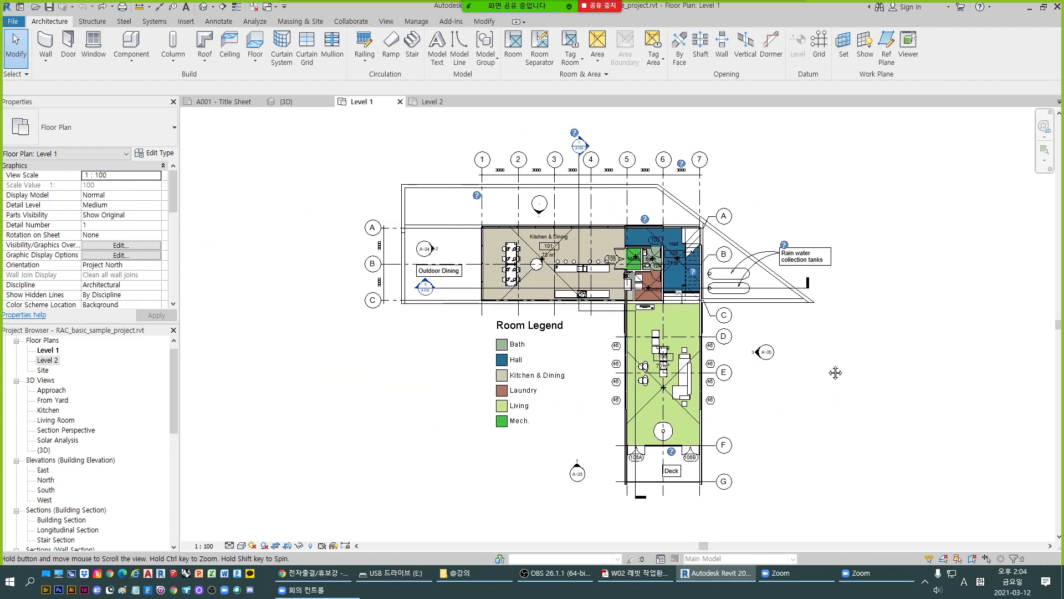
middle_click_drag(866, 373, 884, 396)
- Return to the 3D view and orbit the site model to examine it from different sides
left_click(306, 105)
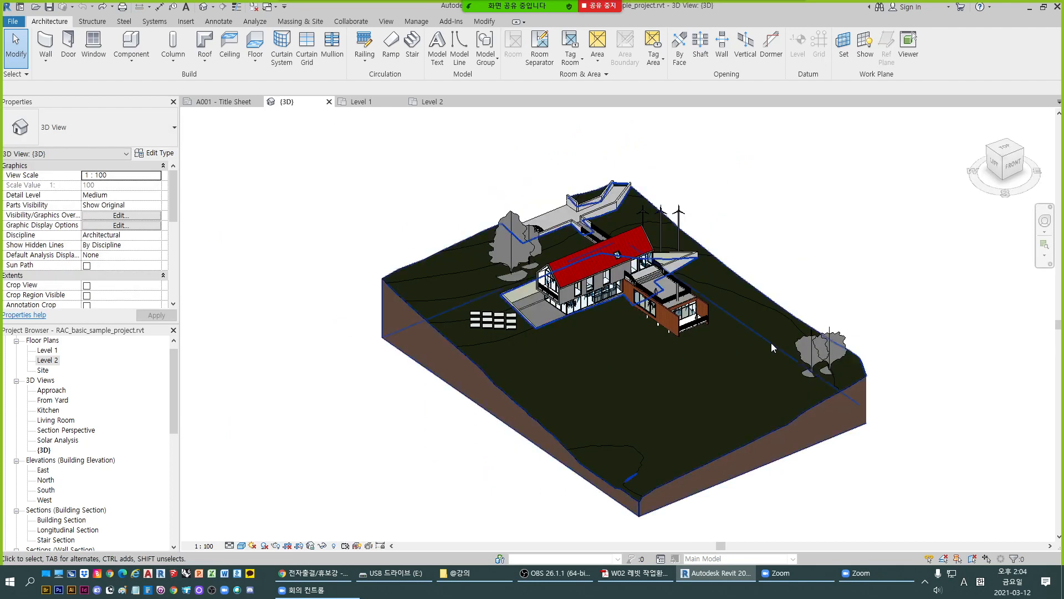
middle_click_drag(788, 349, 761, 334)
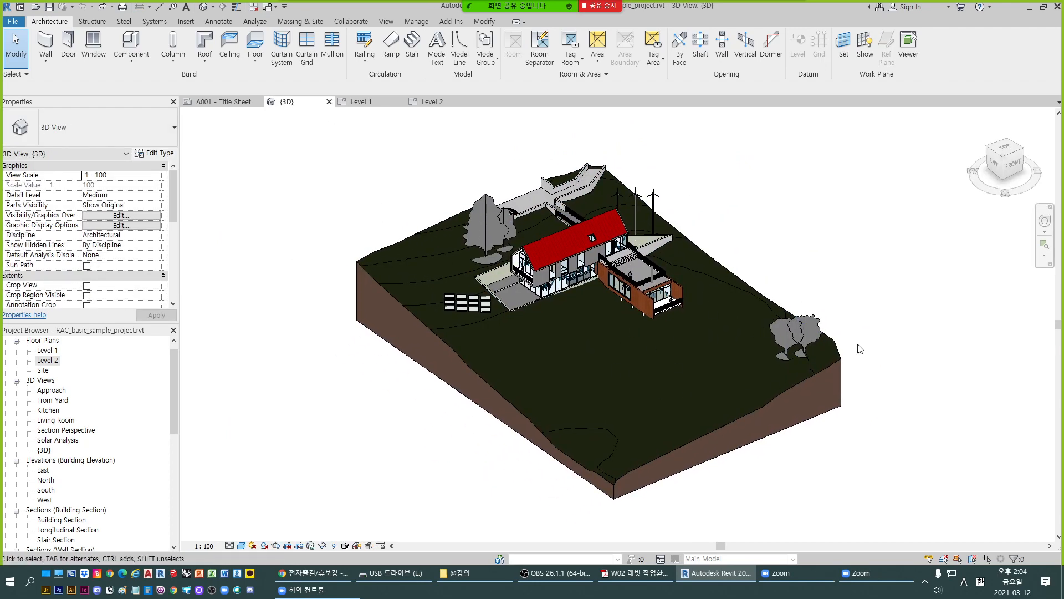
middle_click_drag(866, 354, 896, 364)
middle_click_drag(805, 397, 764, 389)
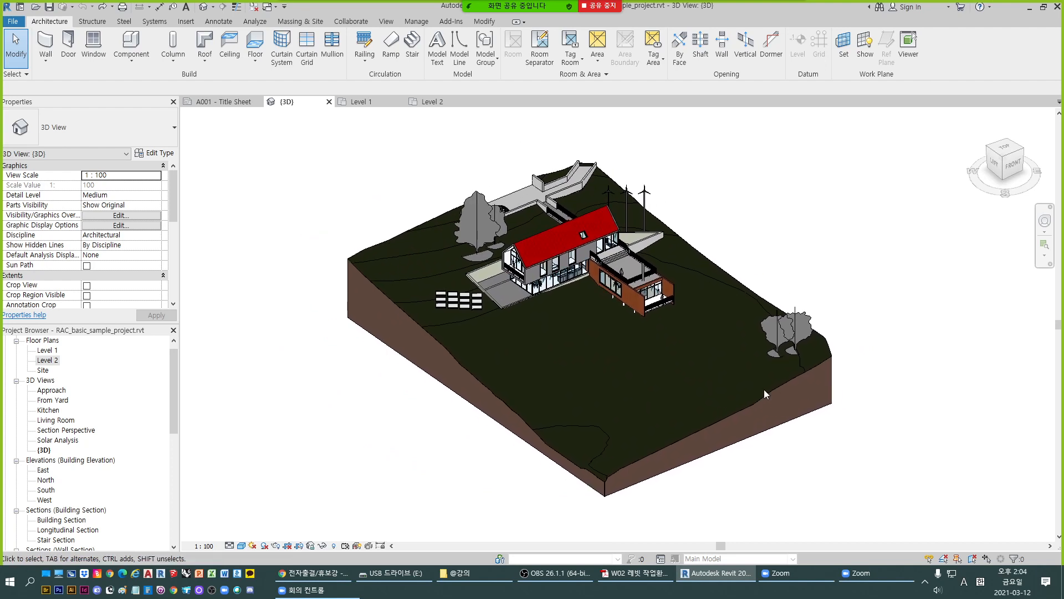
mouse_move(876, 333)
middle_mouse_down()
mouse_move(730, 382)
mouse_move(934, 327)
mouse_move(867, 340)
middle_mouse_up()
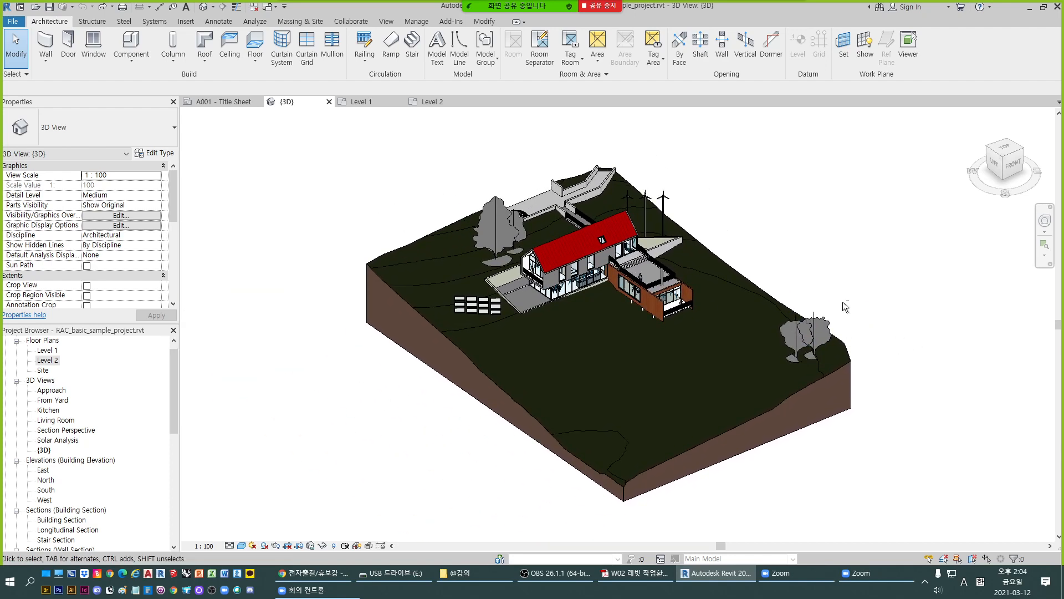
mouse_move(847, 302)
middle_mouse_down("shift")
mouse_move(831, 308)
mouse_move(848, 305)
middle_mouse_up("shift")
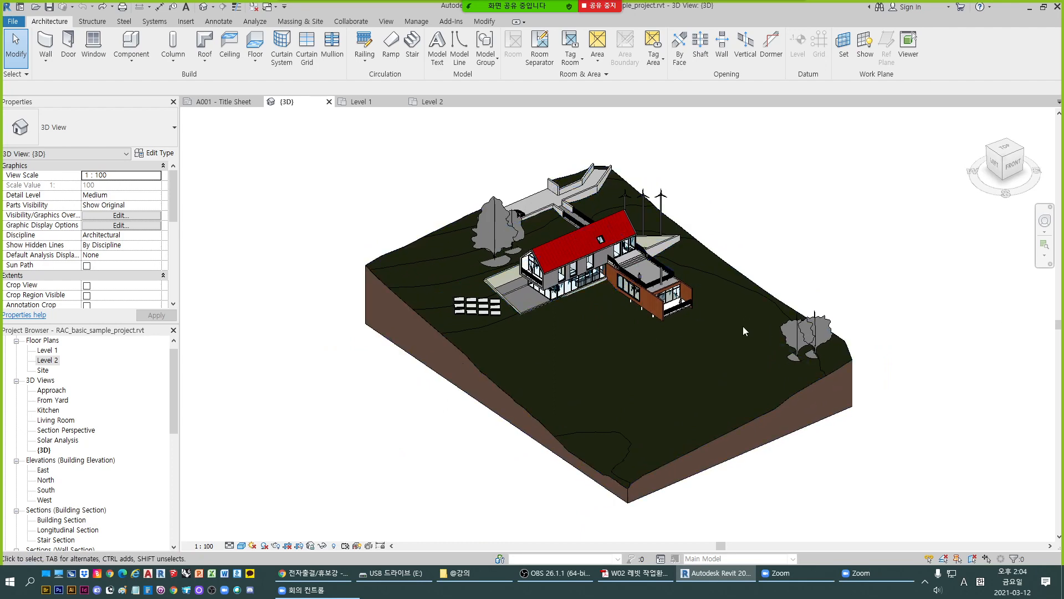
middle_click_drag(844, 251, 798, 267)
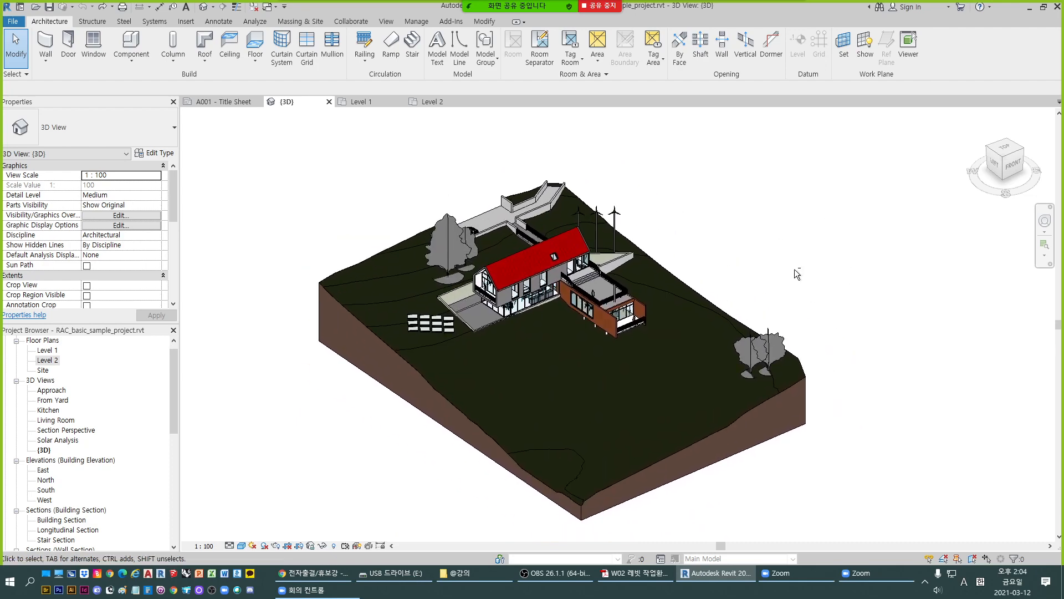
middle_click_drag(847, 301, 646, 328, "shift")
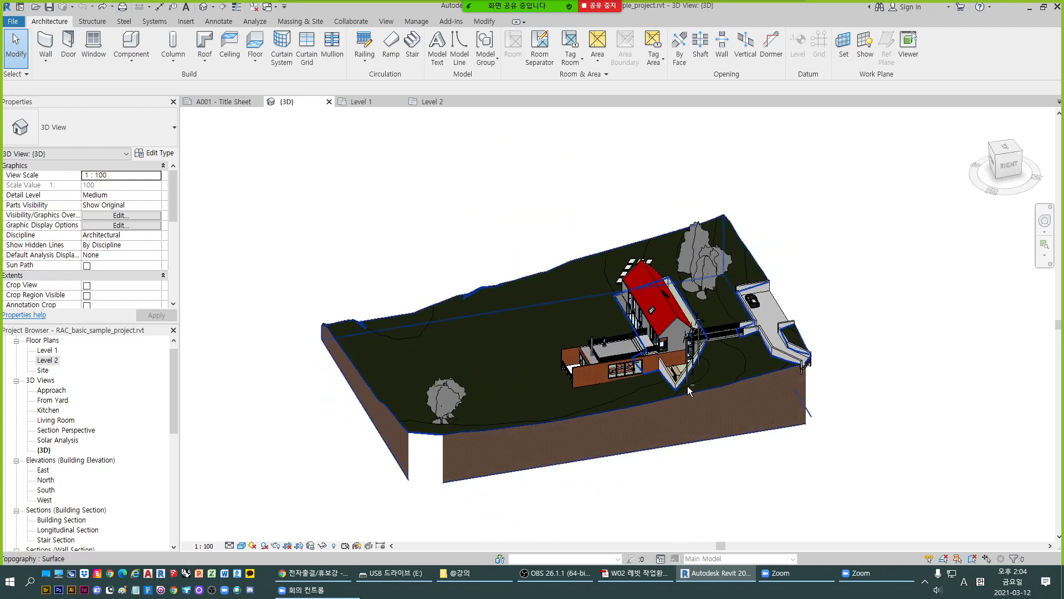
- Orbit the model further and zoom in on the house, roof and terrace wing
middle_click_drag(590, 386, 819, 383, "shift")
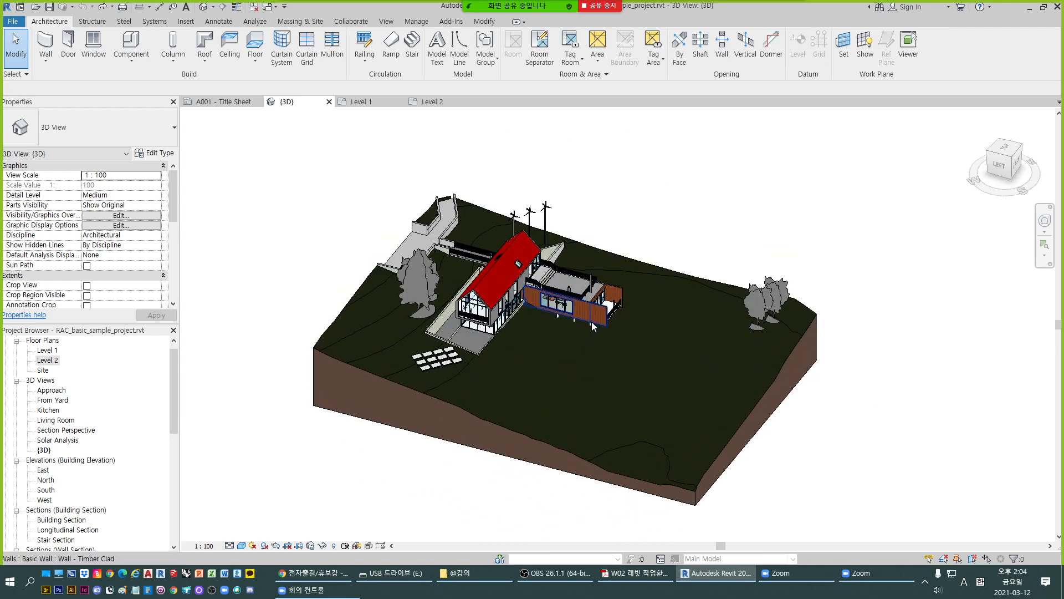
middle_click_drag(595, 326, 551, 339, "shift")
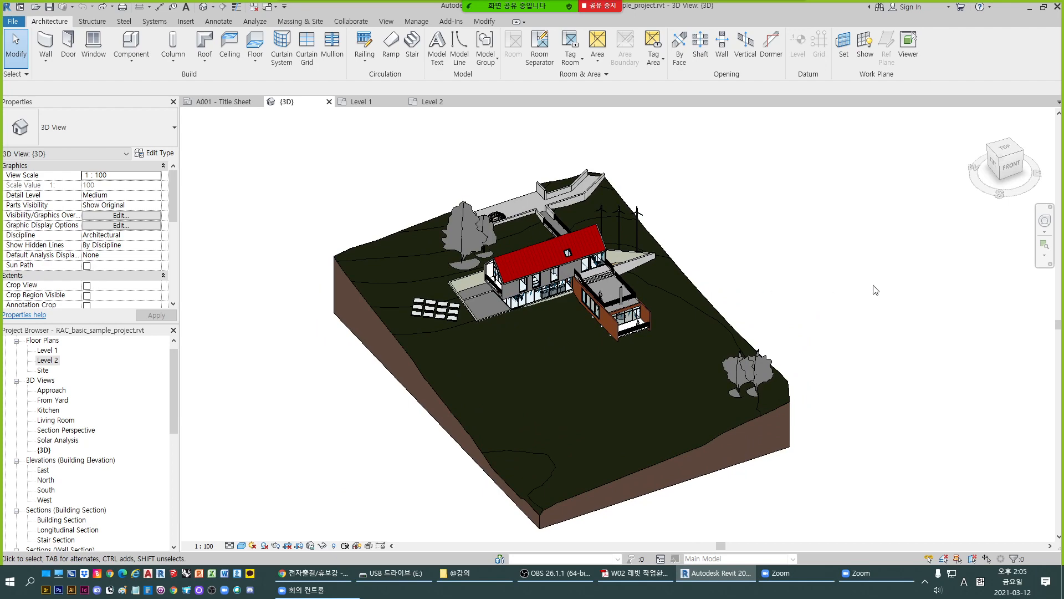
middle_click_drag(861, 325, 596, 348, "shift")
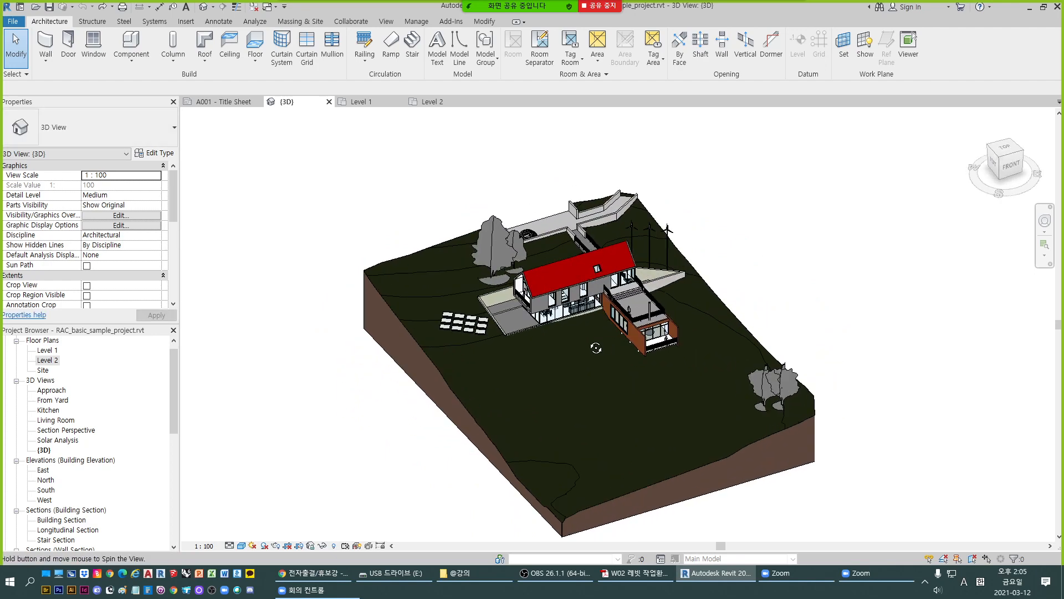
scroll(597, 305, "up", 2)
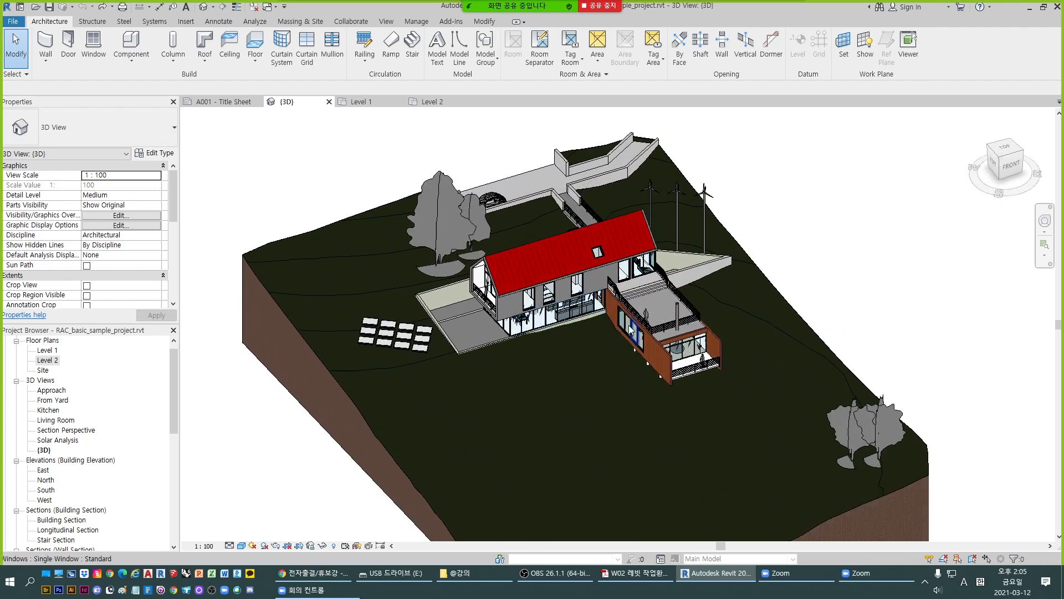
scroll(688, 298, "up", 3)
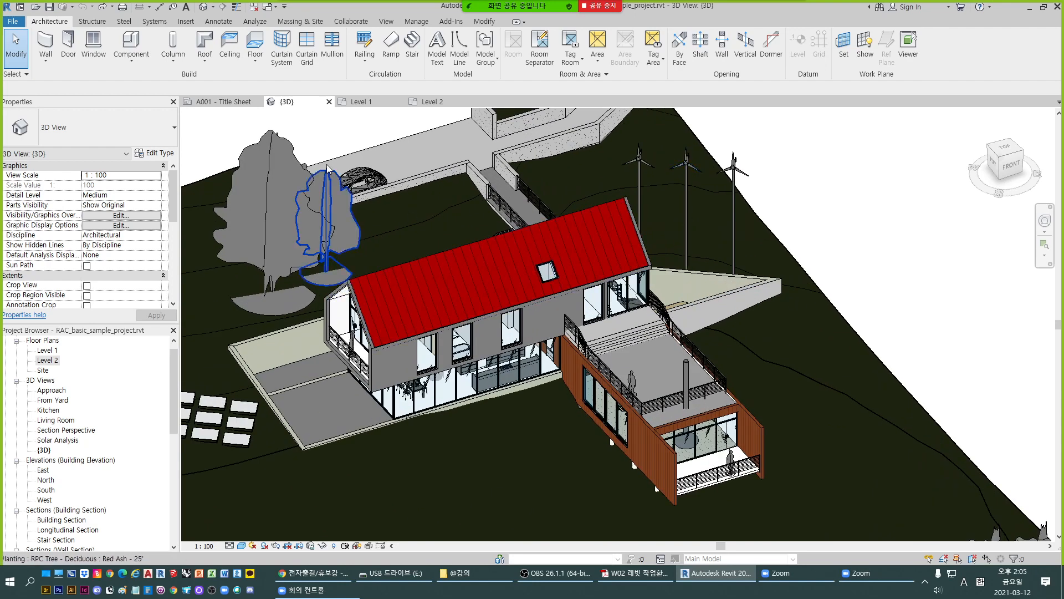
scroll(701, 412, "down", 3)
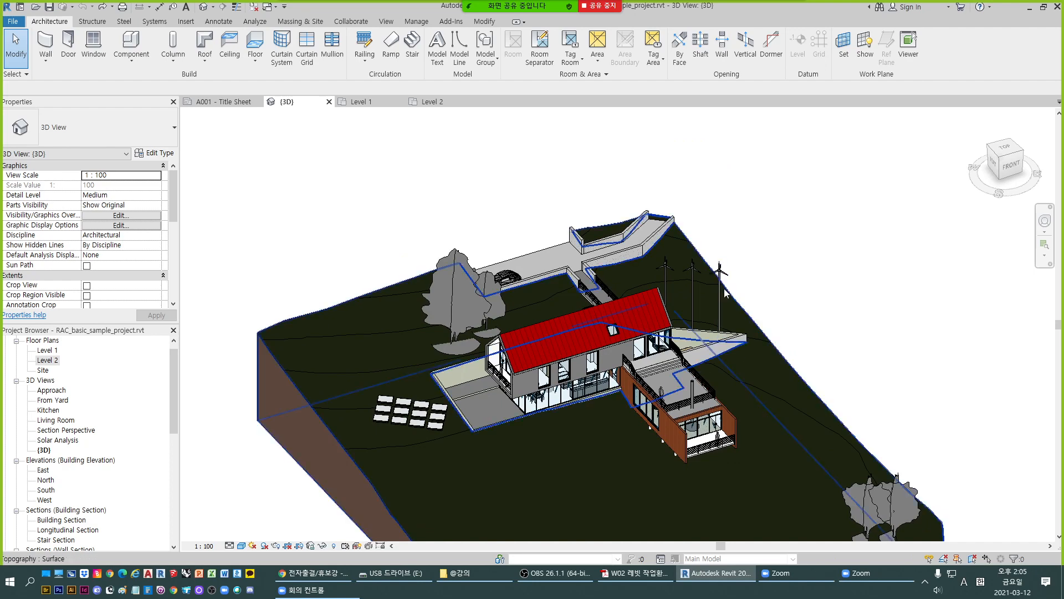
- Switch to the Level 1 floor plan and pan and window across its western part
left_click(359, 102)
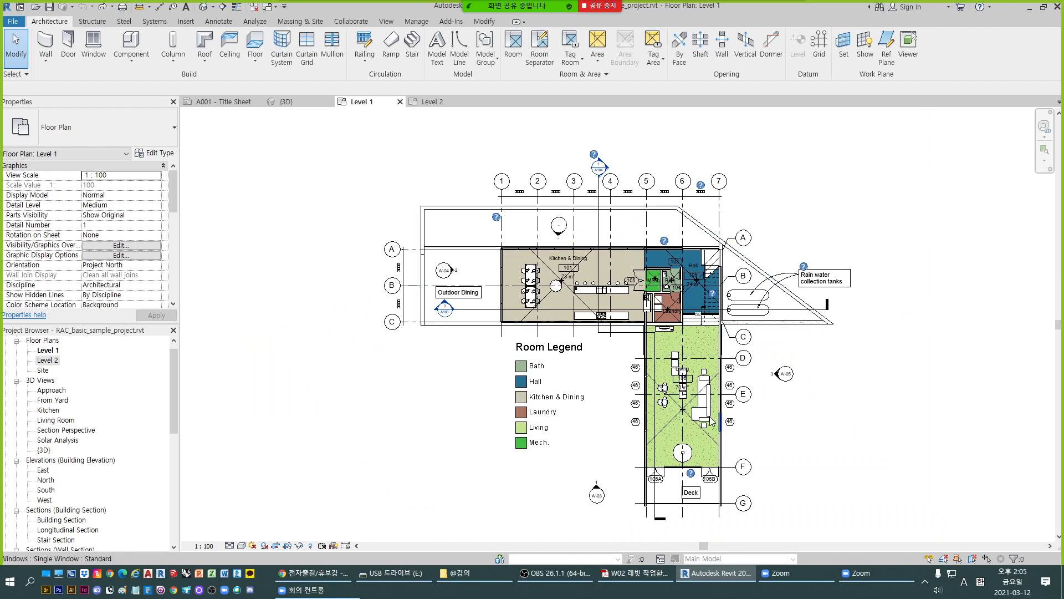
left_click_drag(914, 318, 821, 342)
left_click(935, 300)
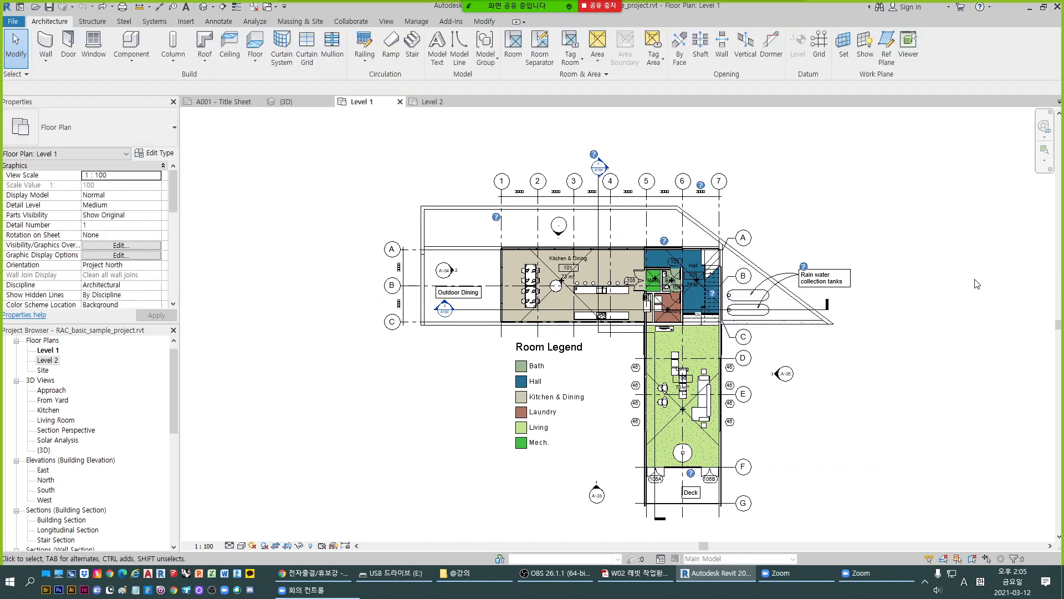
left_click_drag(393, 190, 462, 358)
left_click(366, 179)
left_click_drag(340, 175, 398, 292)
key("alt+Tab")
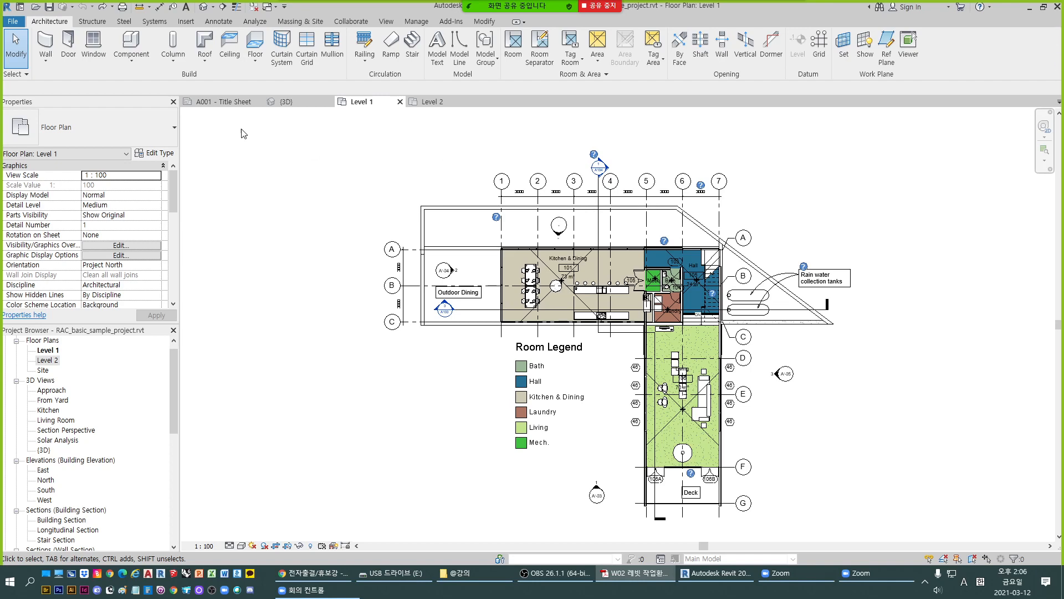
- Close all open view tabs: Level 1, Level 2, 3D and the A001 Title Sheet
left_click(400, 102)
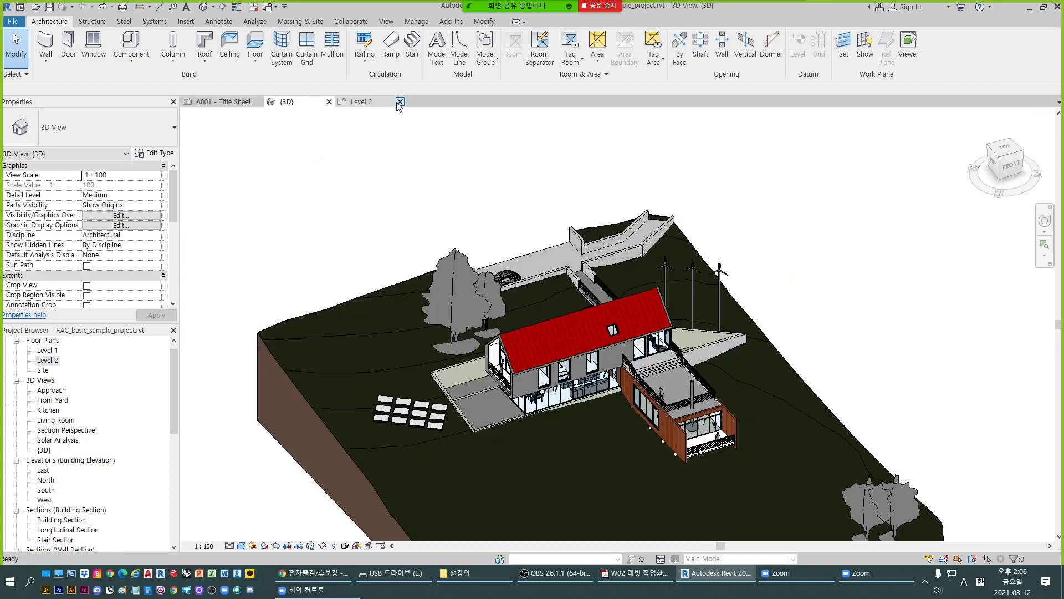
left_click(399, 102)
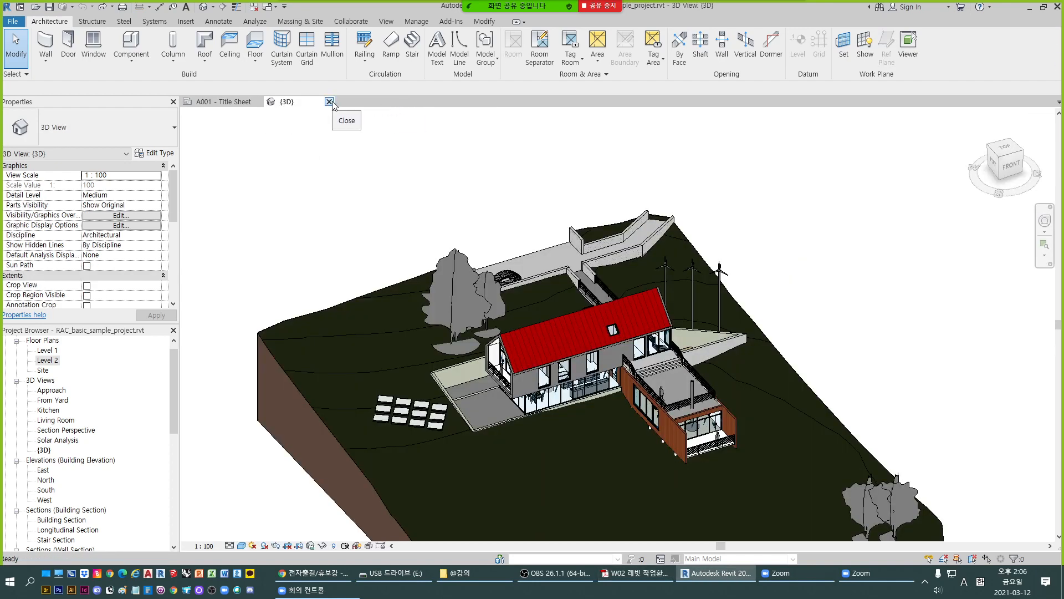
left_click(329, 101)
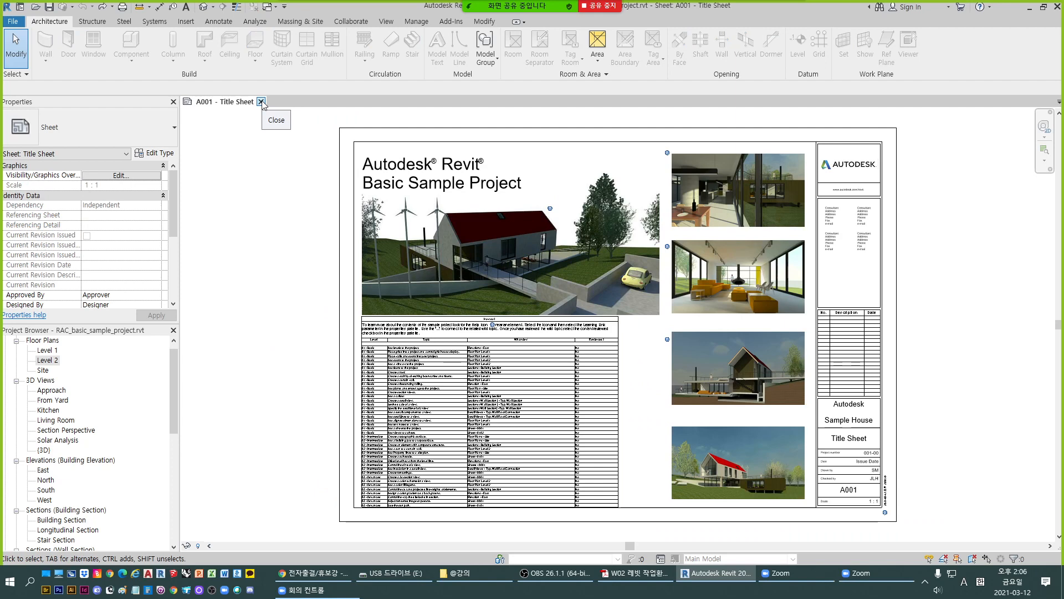
left_click(261, 102)
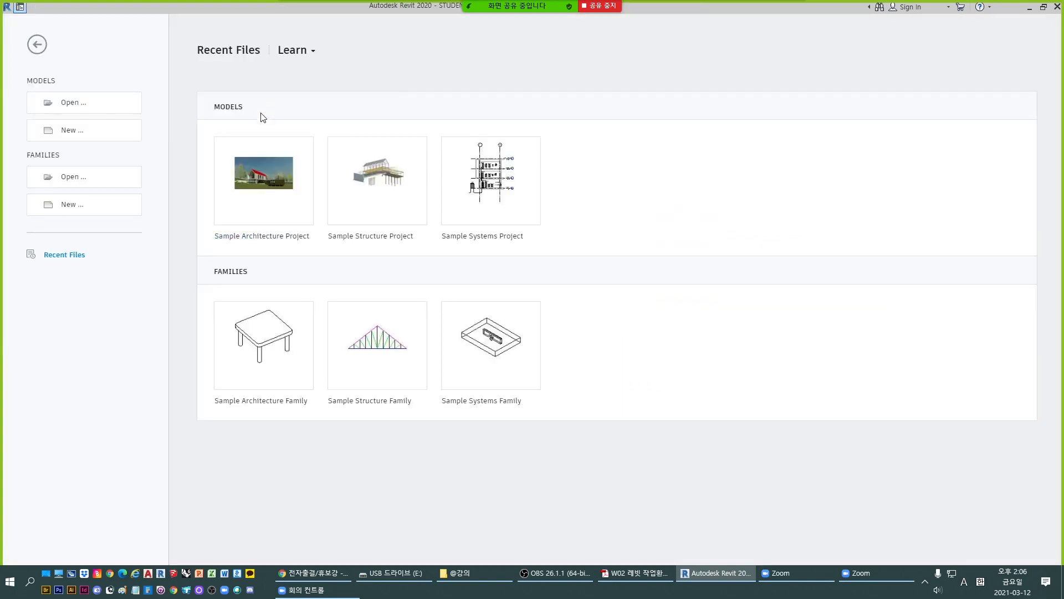
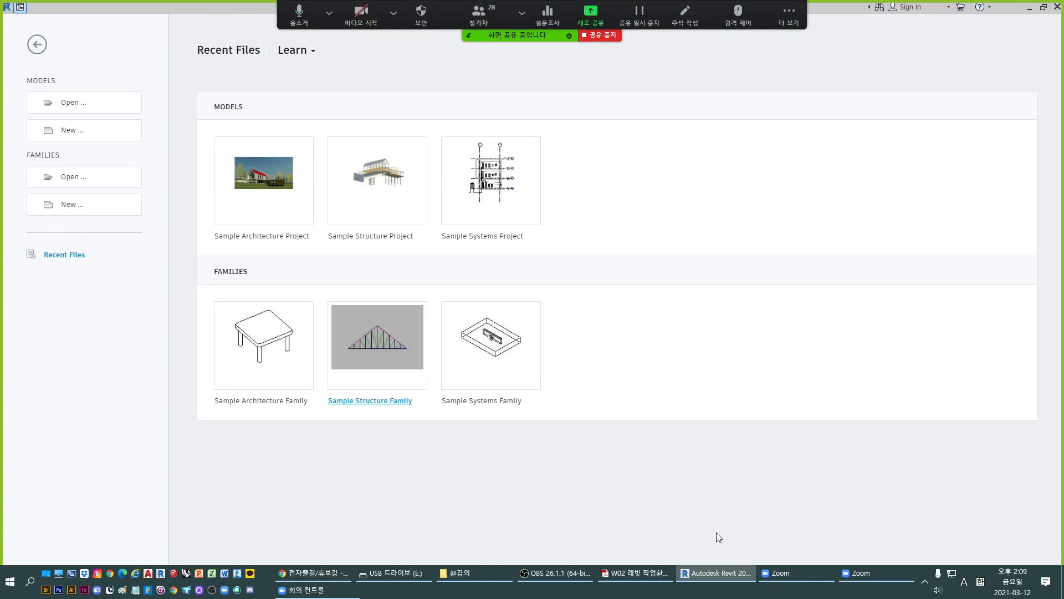
- Create a new project based on the Architectural Template
left_click(90, 133)
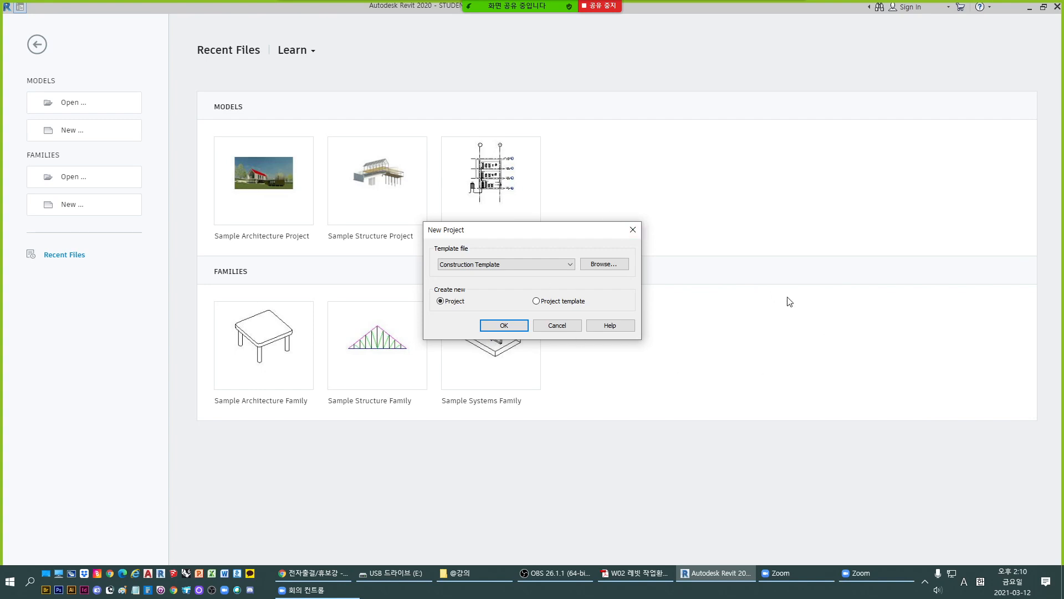
left_click(570, 265)
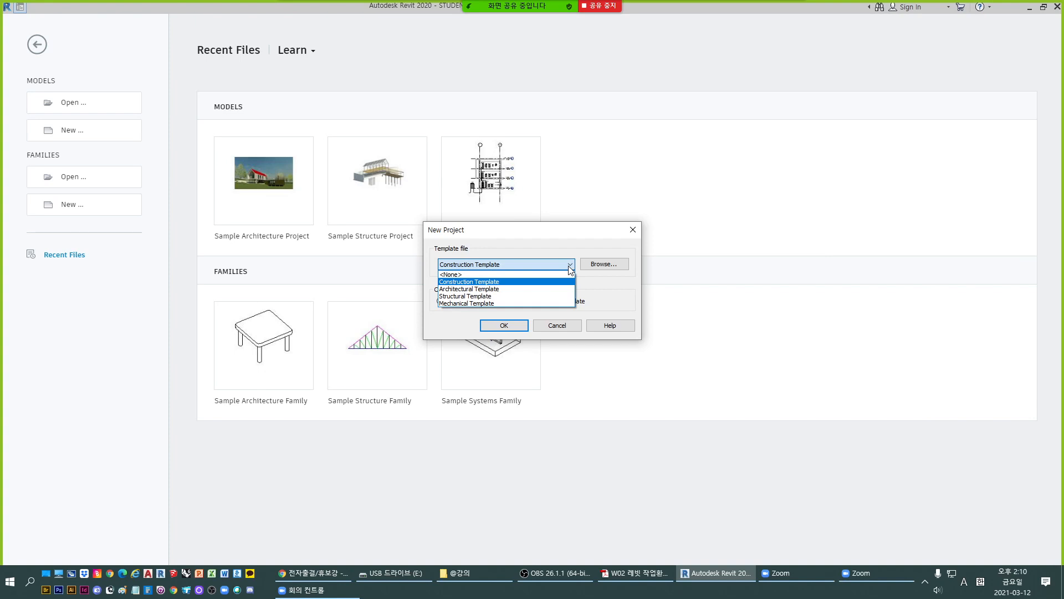
left_click(508, 289)
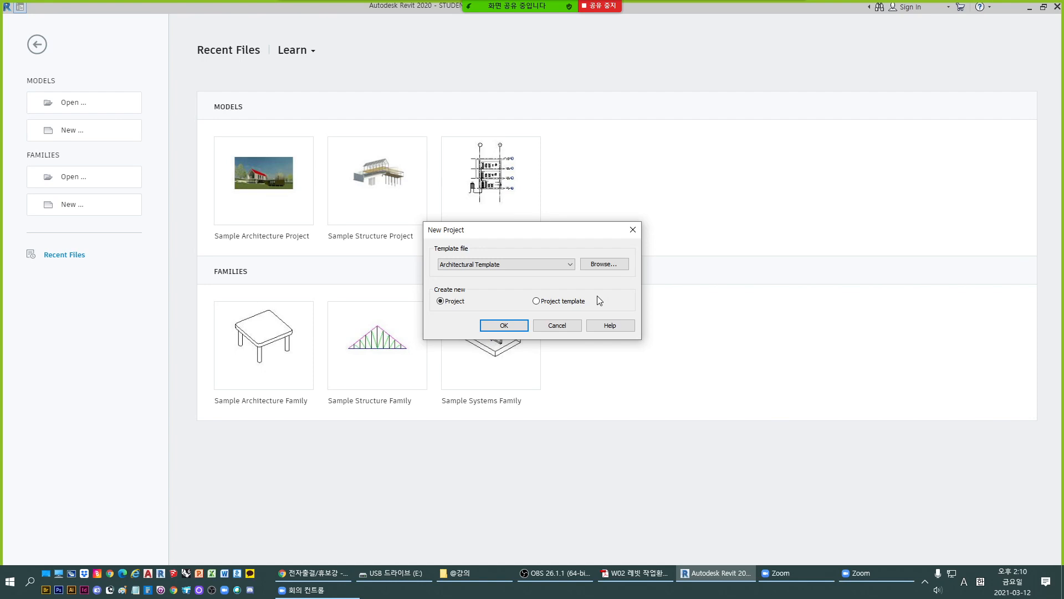
left_click(483, 321)
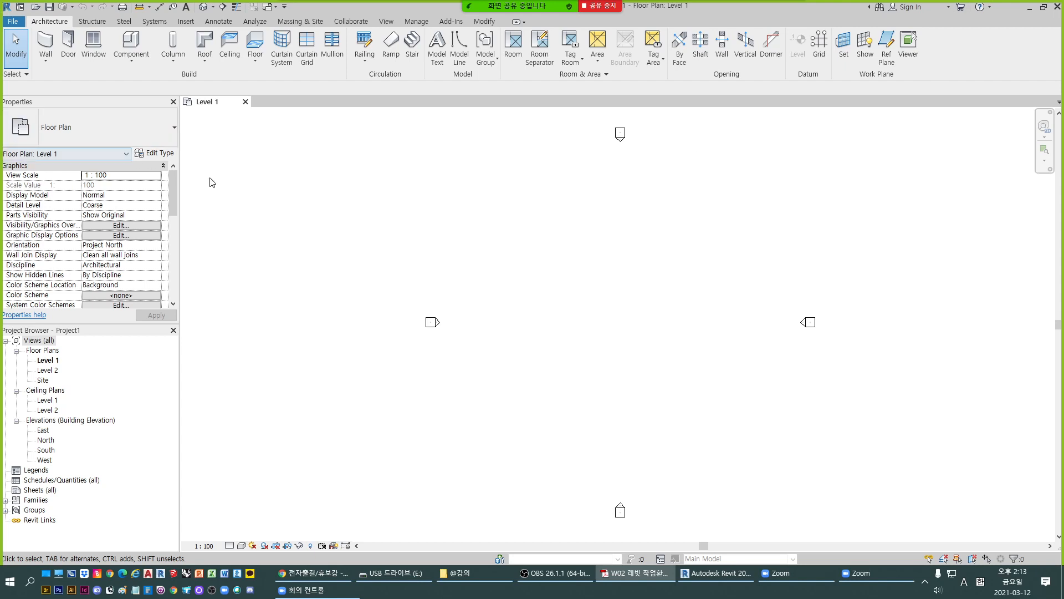
left_click(6, 10)
left_click(250, 181)
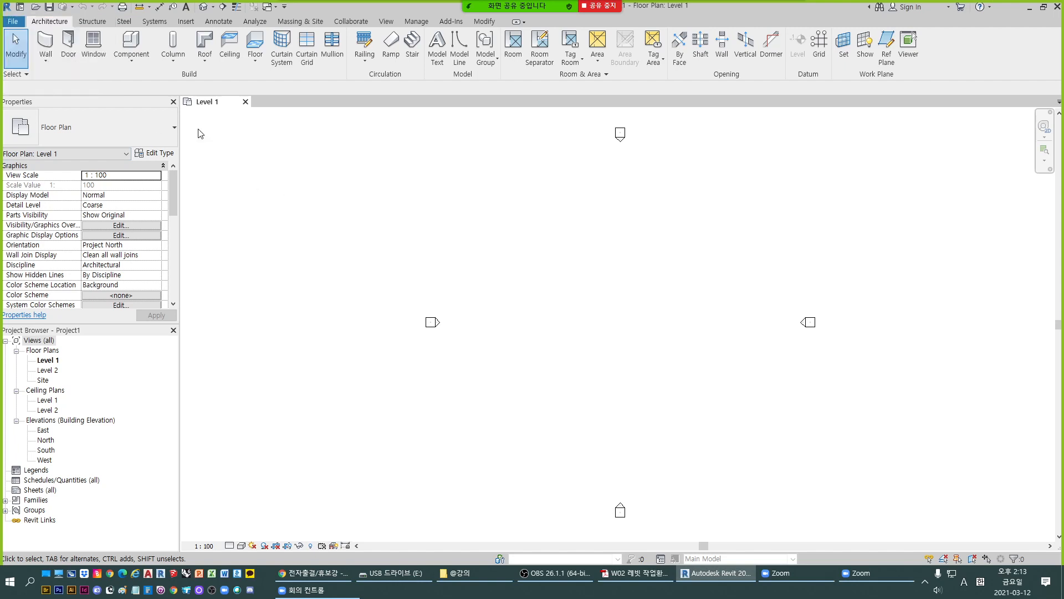
left_click(13, 21)
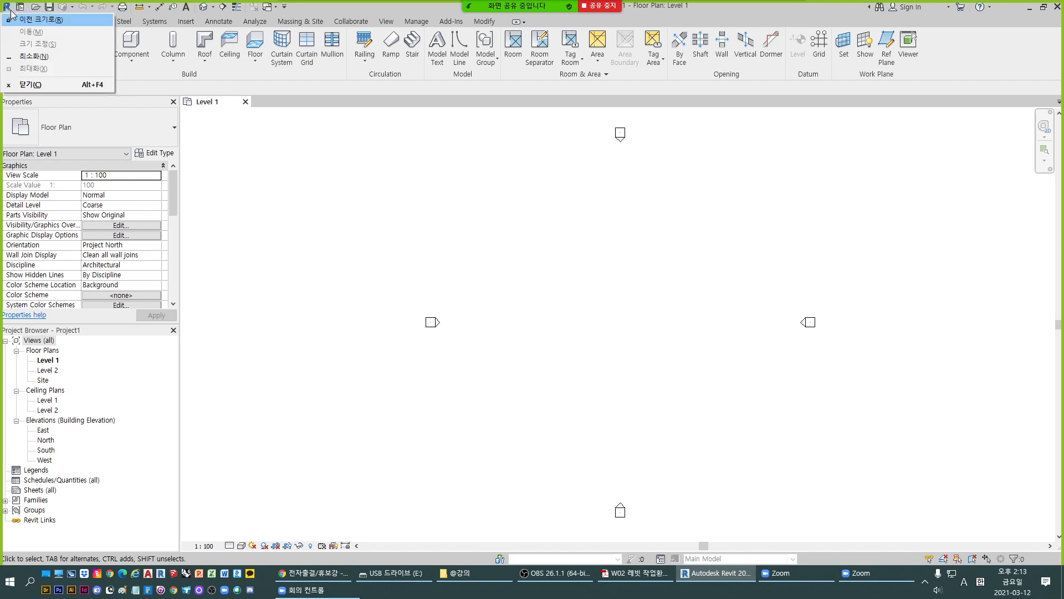
left_click(309, 246)
- Open the File menu and examine its Save As and Export options
left_click(13, 21)
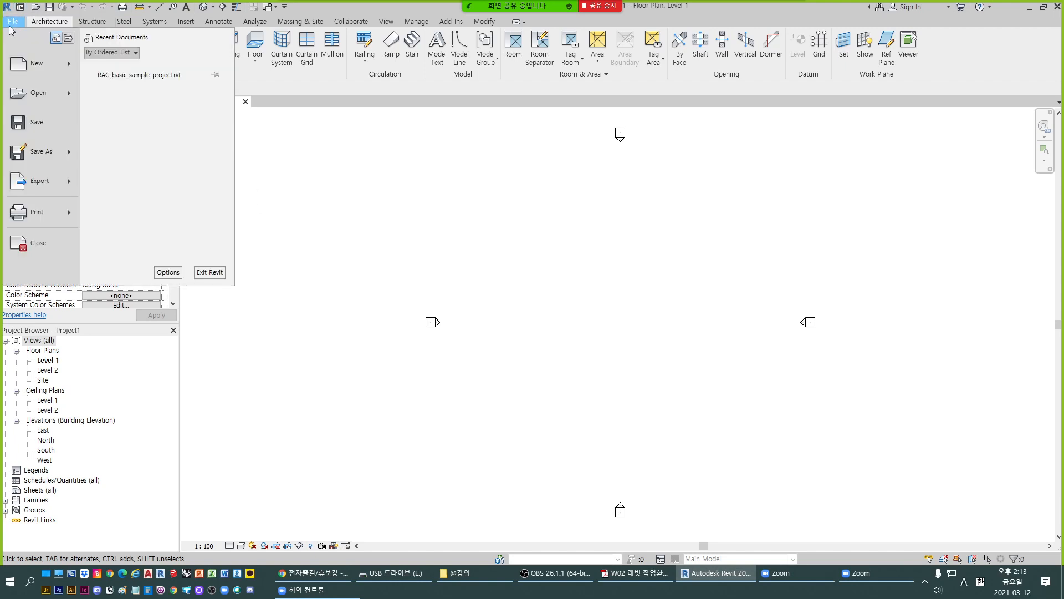
left_click(361, 235)
left_click(13, 21)
mouse_move(20, 64)
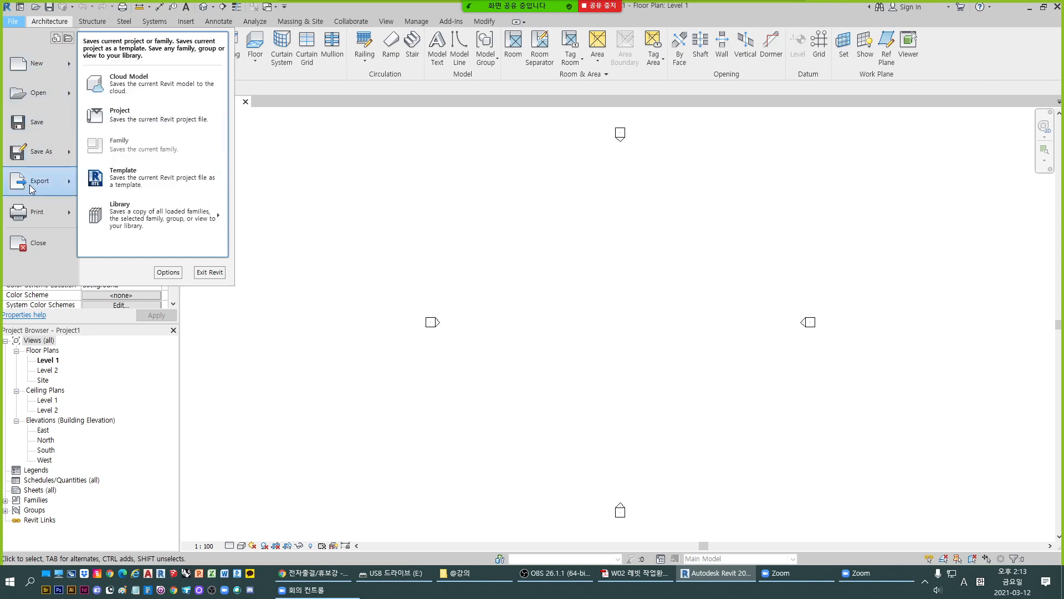
mouse_move(32, 190)
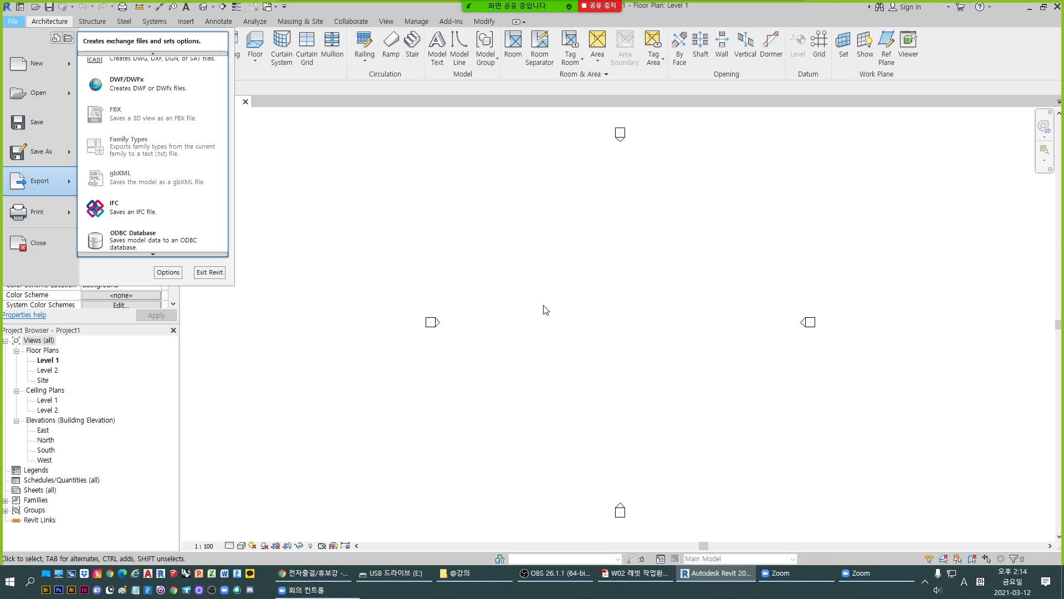
left_click(272, 109)
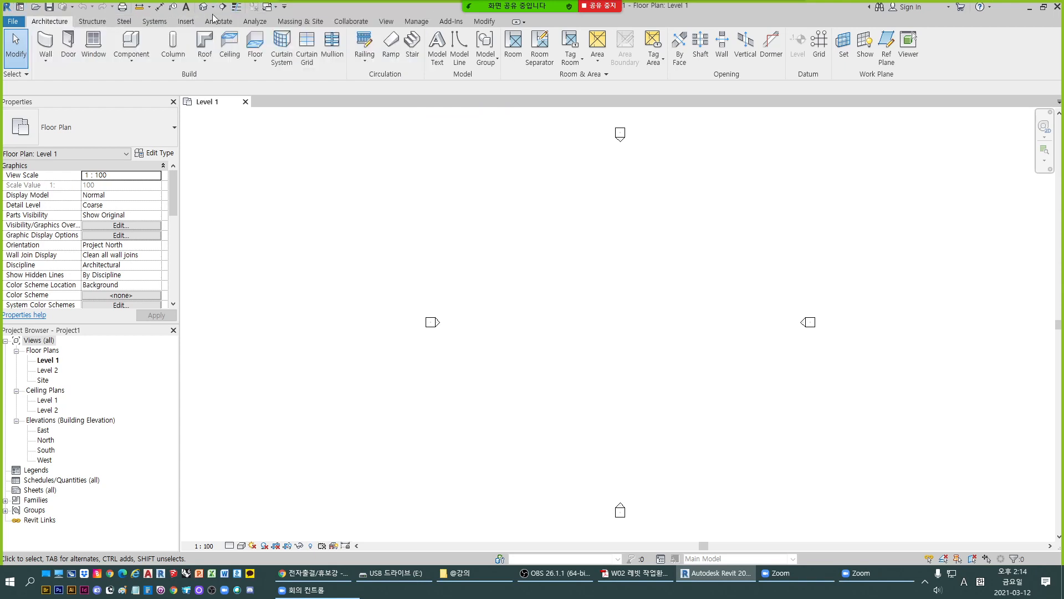
- Open the Quick Access Toolbar customization dialog, review its command list, and cancel it
left_click(284, 8)
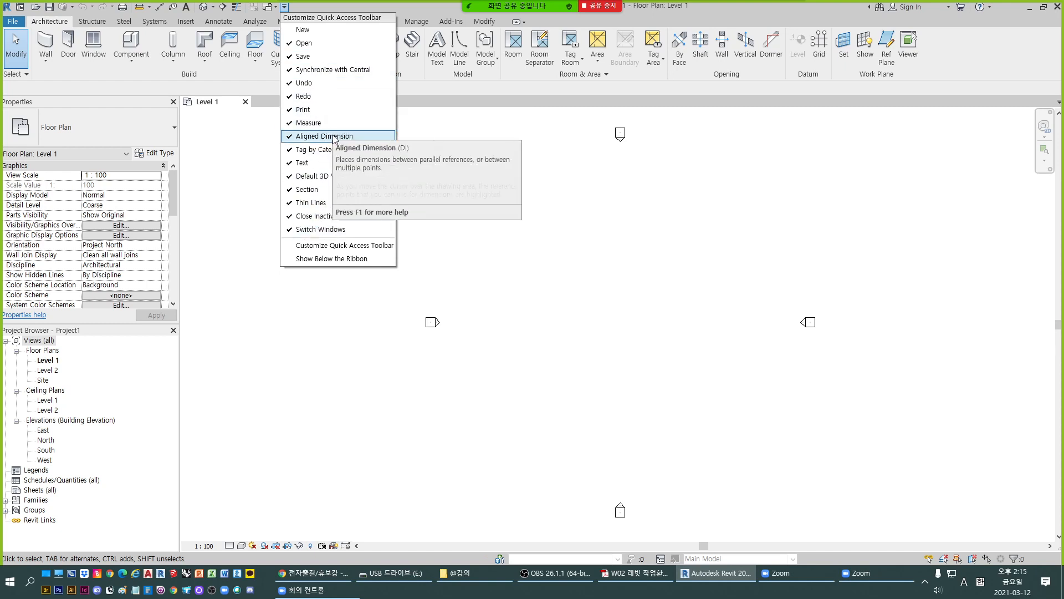
left_click(340, 248)
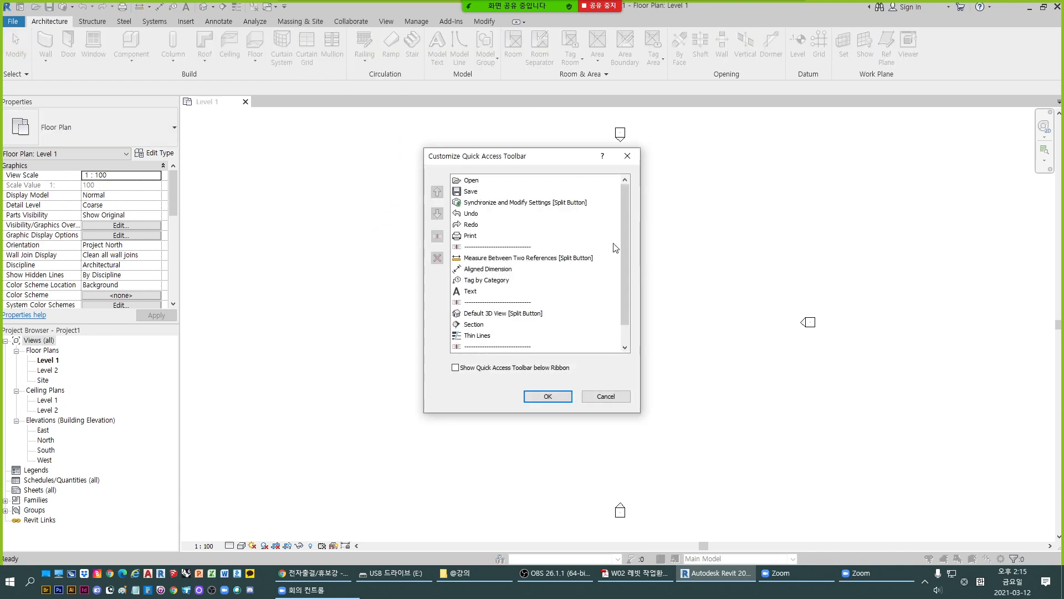
mouse_move(626, 230)
left_mouse_down()
mouse_move(633, 311)
mouse_move(637, 222)
left_mouse_up()
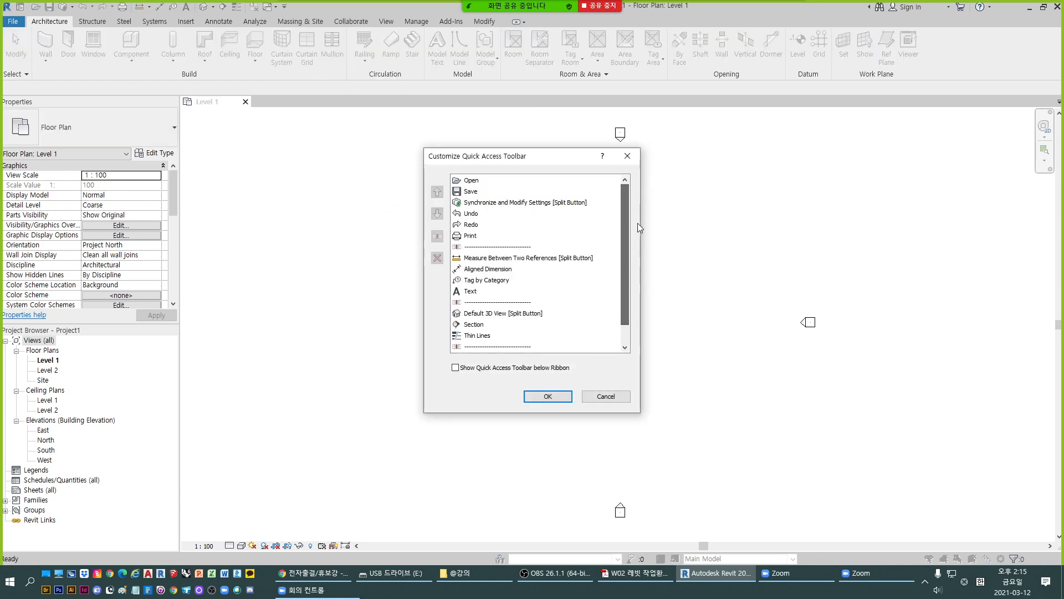
left_click(606, 397)
- Show the add-to-Quick-Access-Toolbar option on the Room Separator and Component tools without adding them
right_click(533, 57)
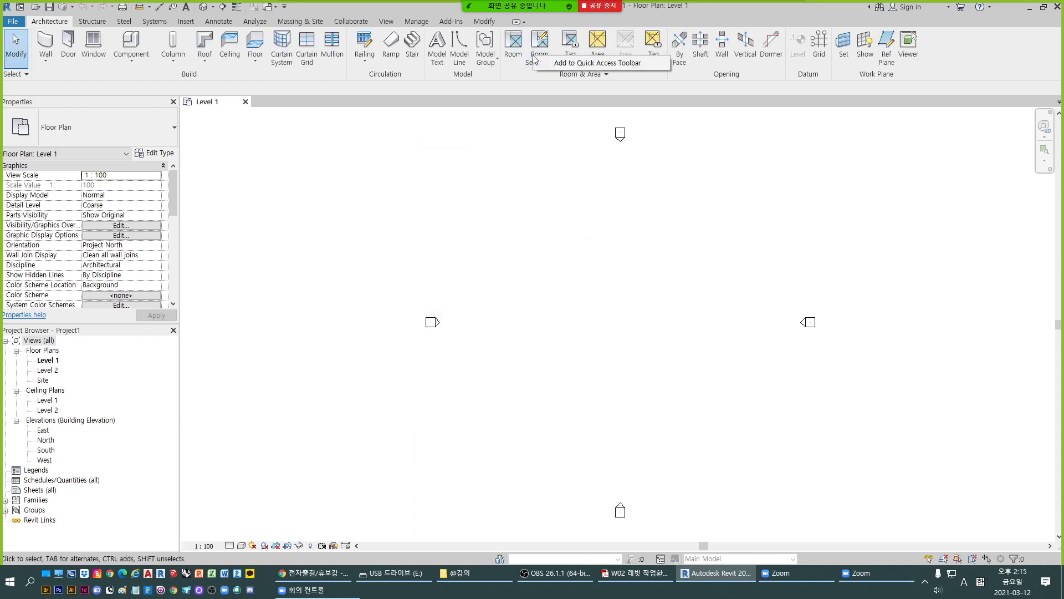
left_click(393, 176)
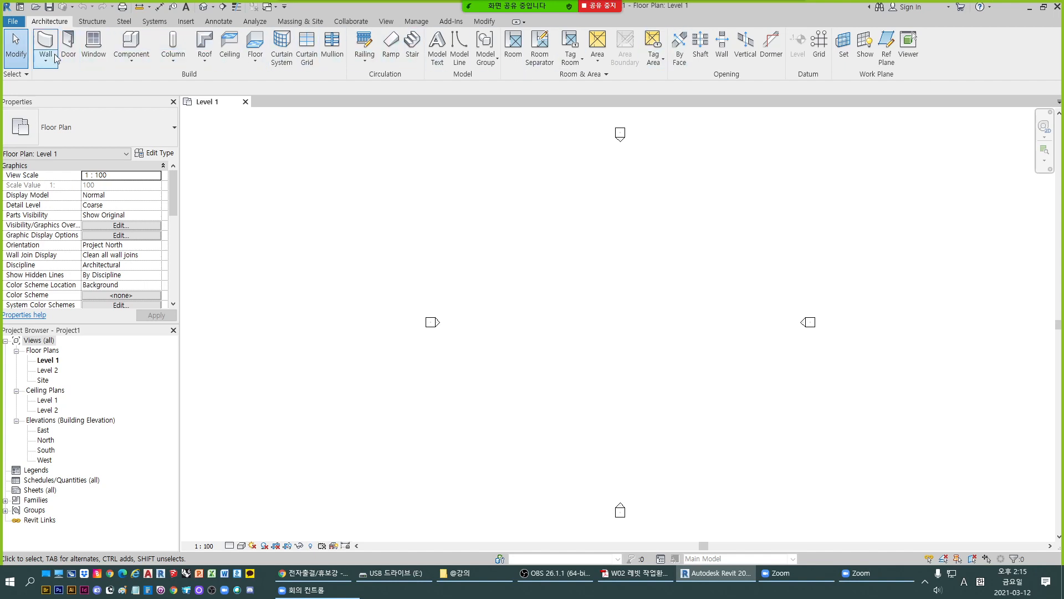
right_click(128, 47)
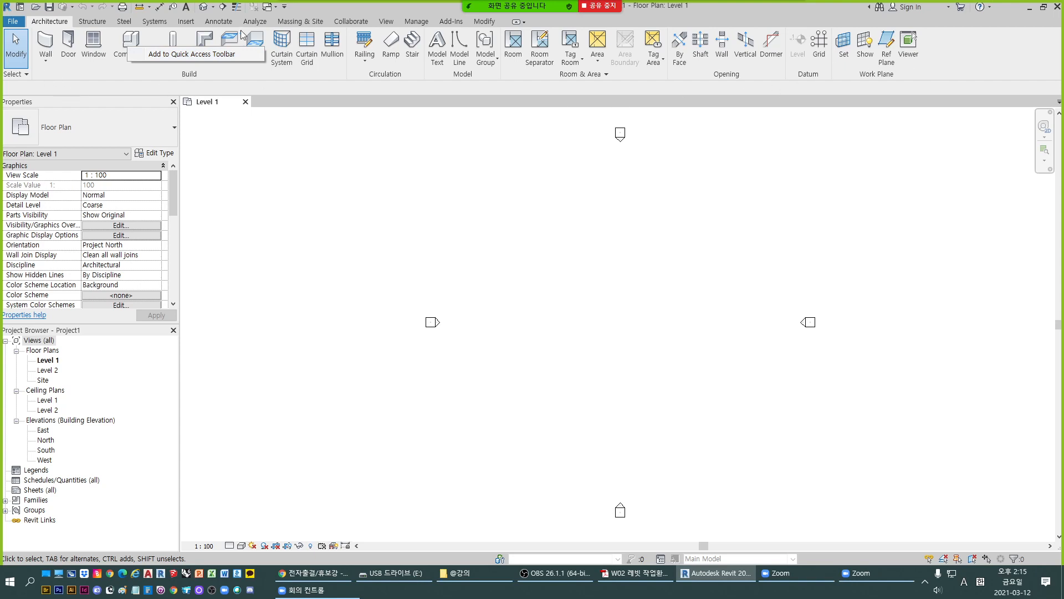
left_click(349, 6)
- Browse the Annotate, Systems, Architecture, Structure and Steel ribbon tabs
left_click(218, 21)
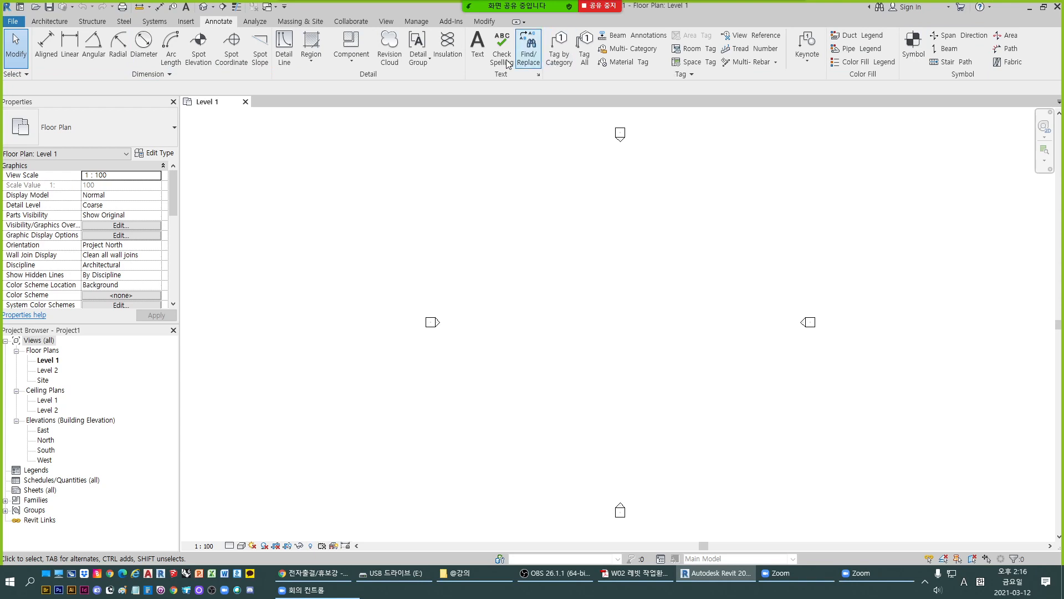
left_click(154, 22)
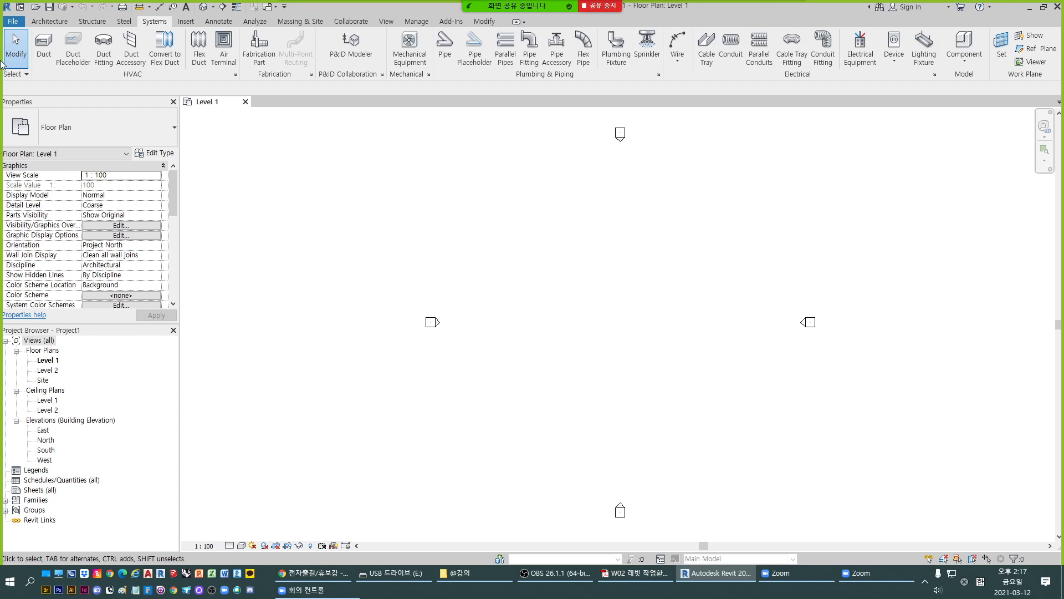
left_click(57, 24)
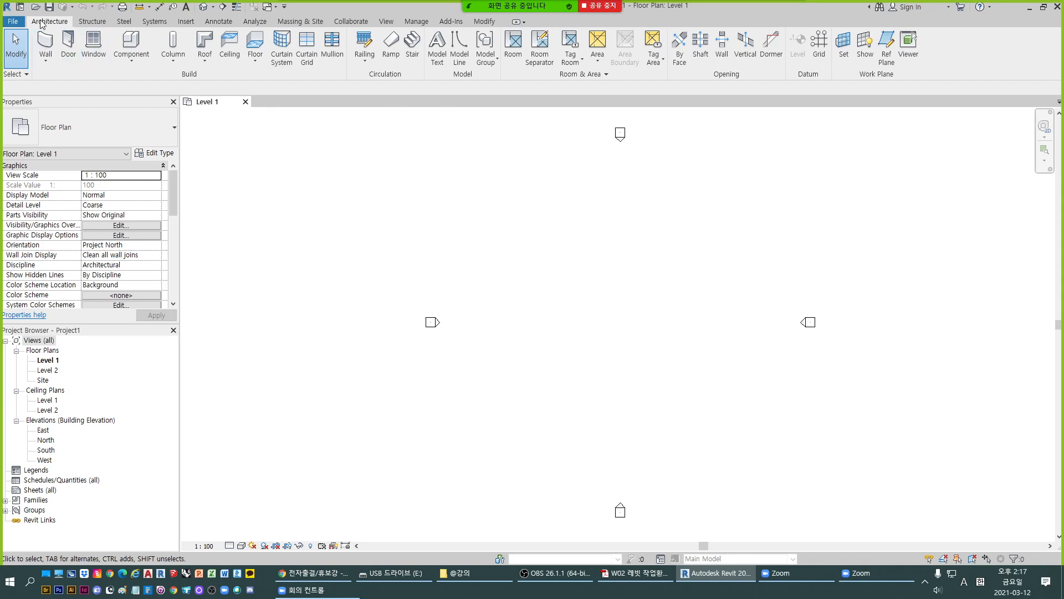
left_click(92, 22)
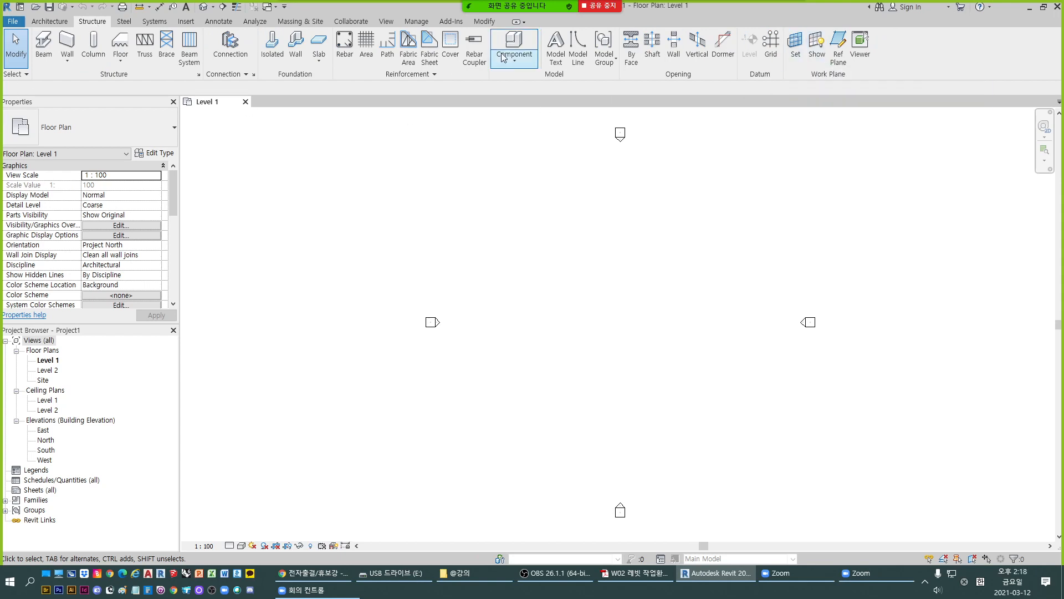
left_click(55, 22)
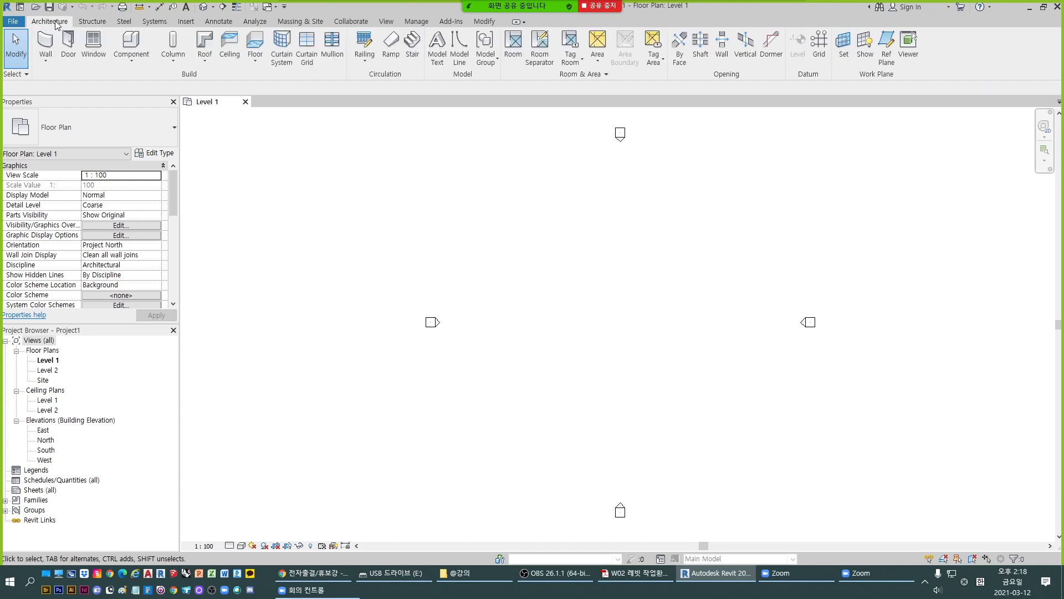
left_click(107, 20)
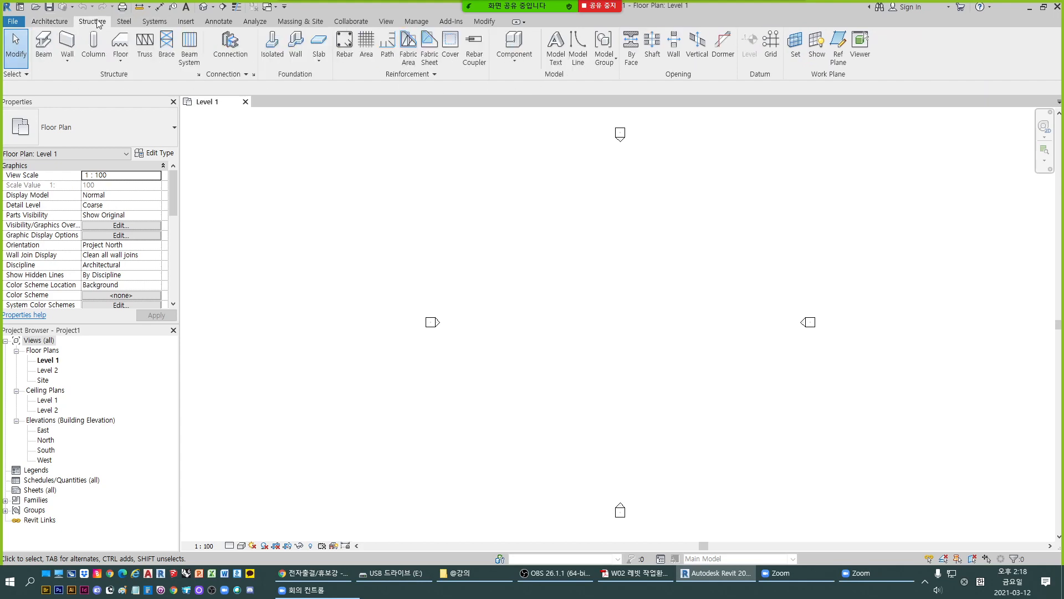
left_click(125, 21)
left_click(154, 22)
- Step through the remaining ribbon tabs from Insert to Modify
left_click(189, 22)
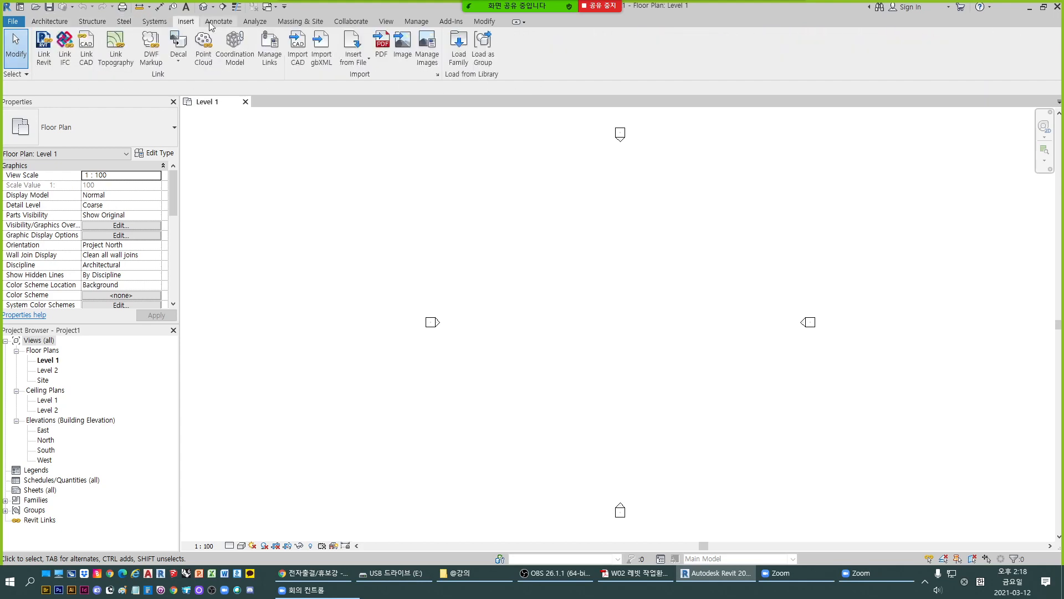
left_click(219, 22)
left_click(258, 23)
left_click(284, 23)
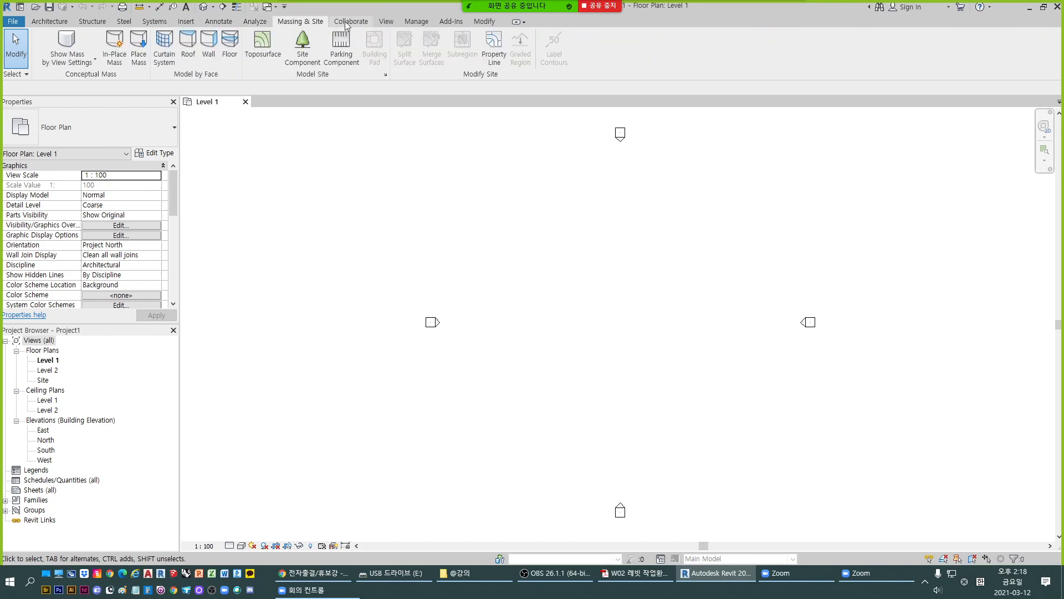
left_click(352, 23)
left_click(385, 22)
left_click(417, 22)
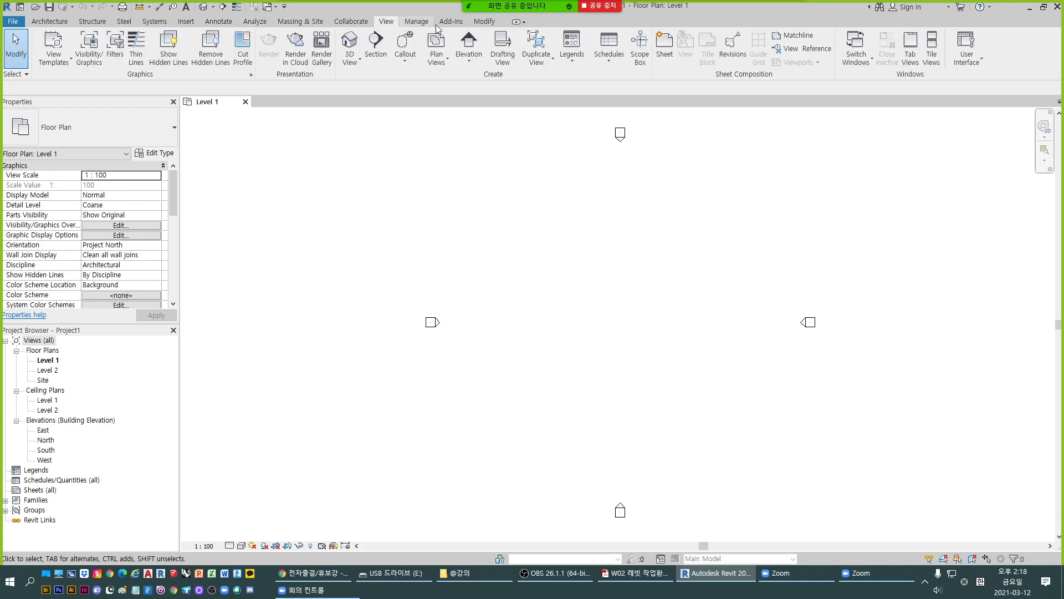
left_click(450, 22)
left_click(484, 22)
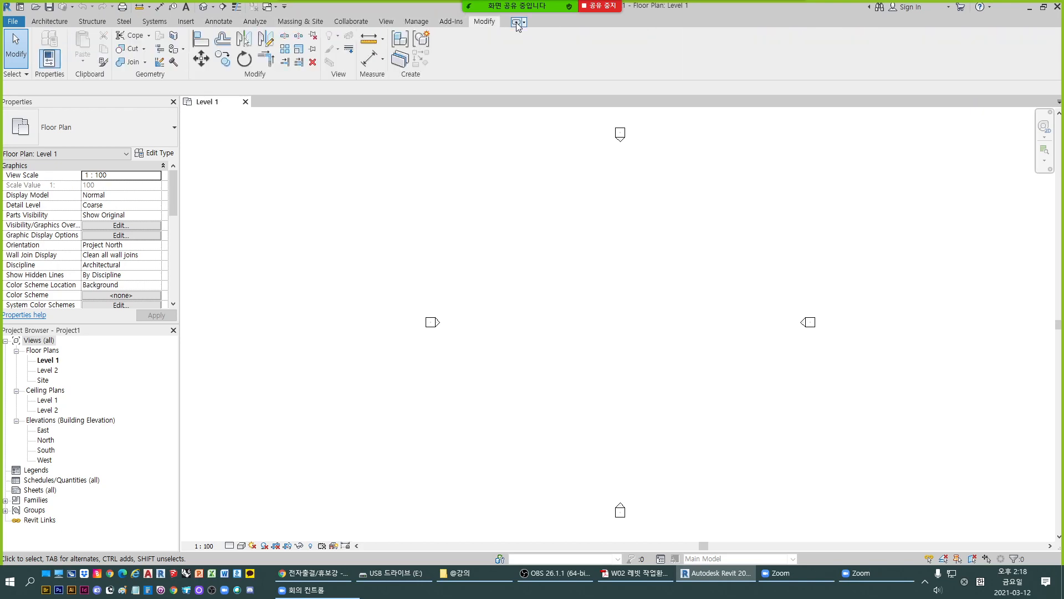
- Open the ribbon minimize options and return to the Architecture tab
left_click(525, 22)
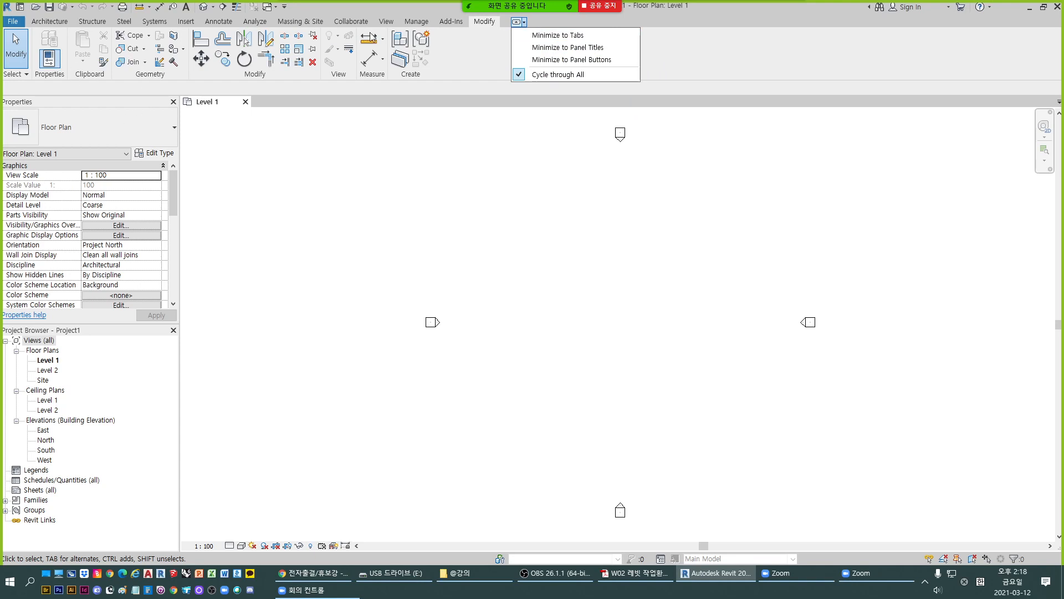
left_click(446, 62)
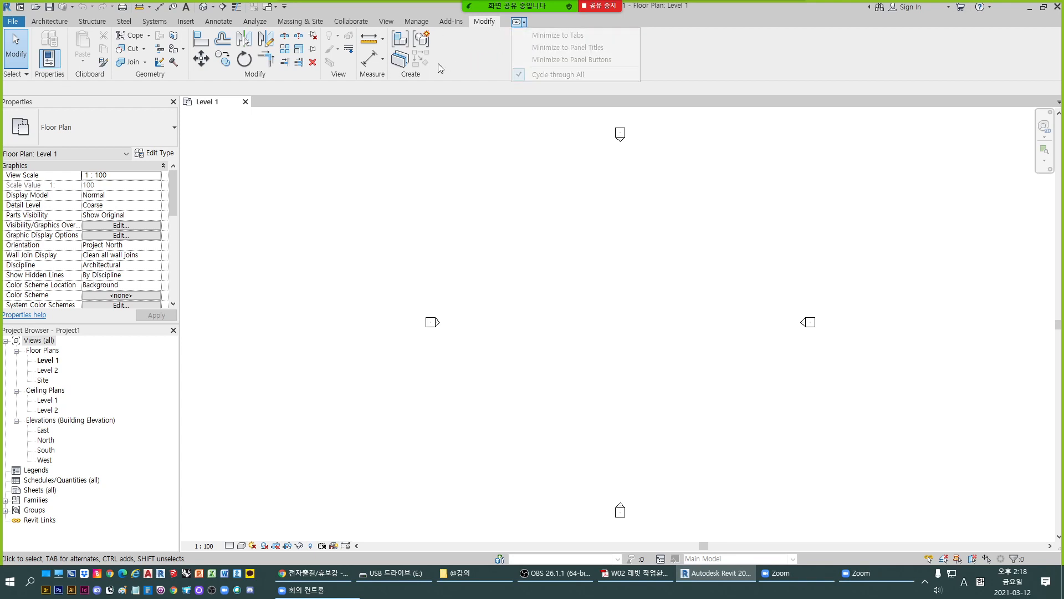
left_click(49, 21)
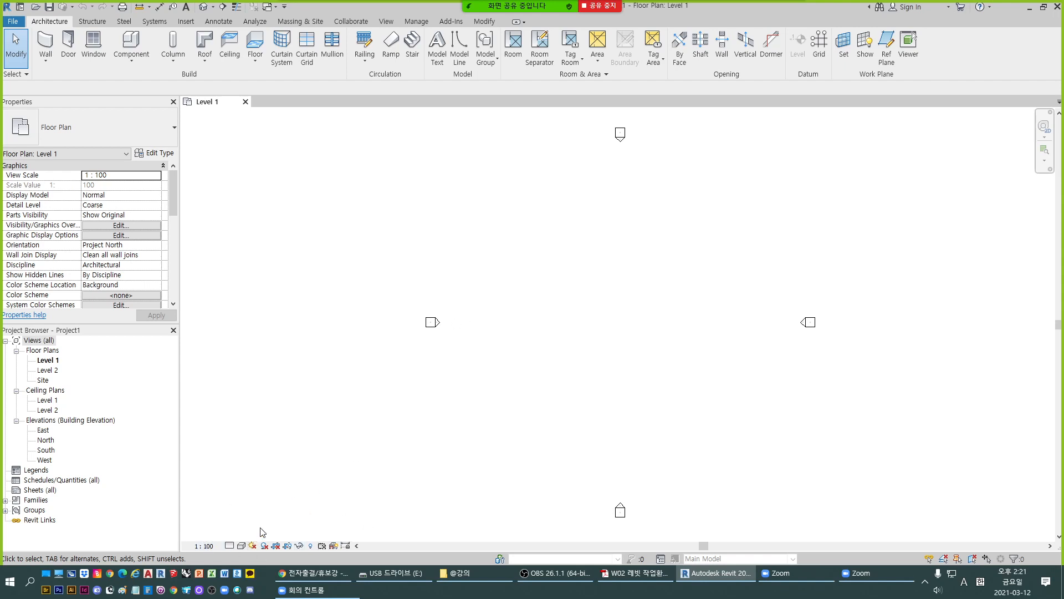
- Zoom around the Level 1 plan, window-select the elevation markers, and clear the selection
key("alt+Tab")
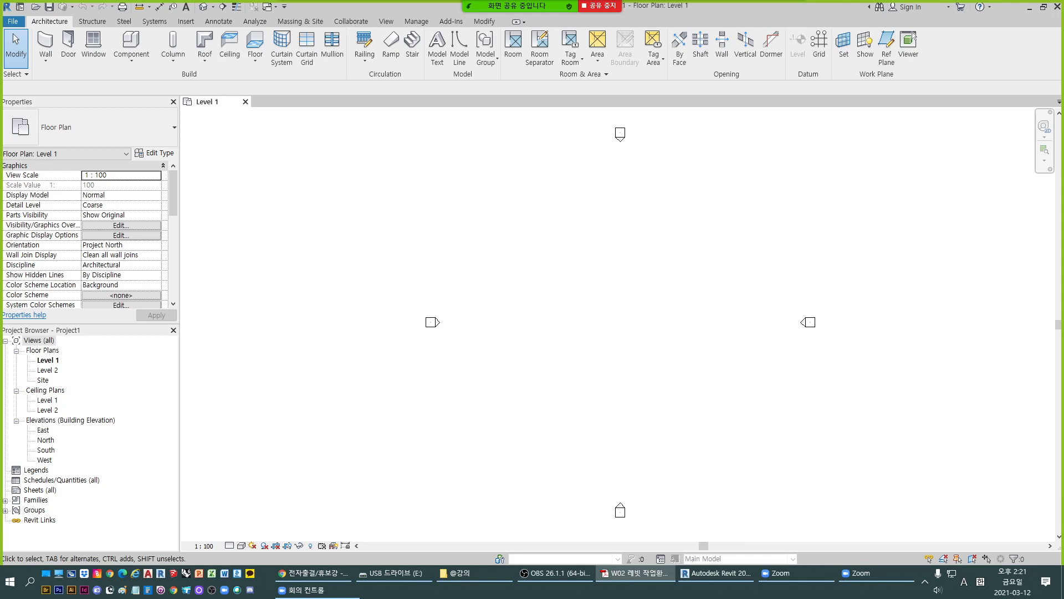
left_click(1045, 131)
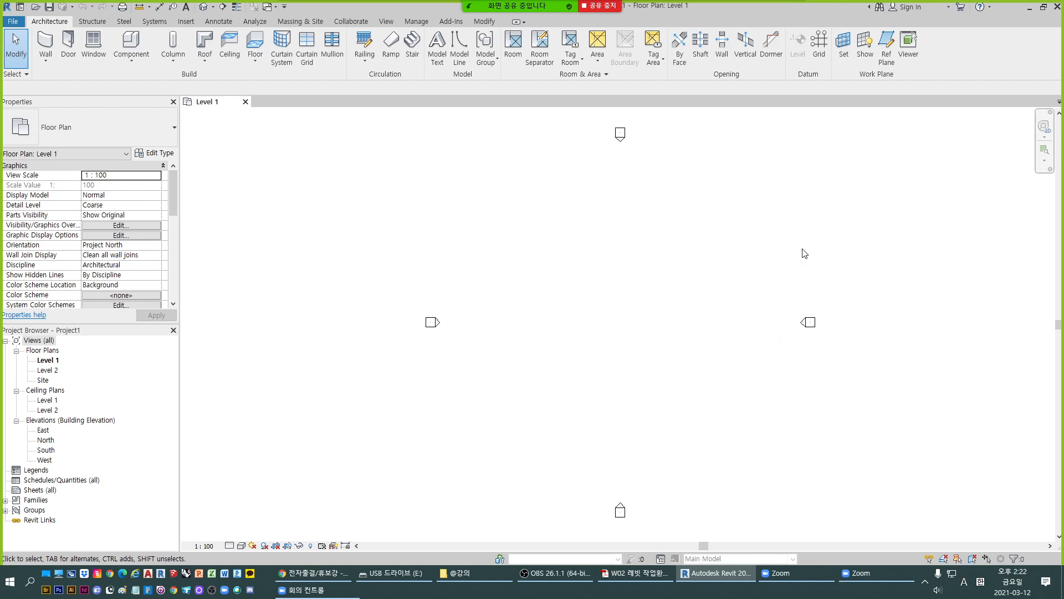
scroll(841, 330, "up", 2)
scroll(752, 329, "up", 2)
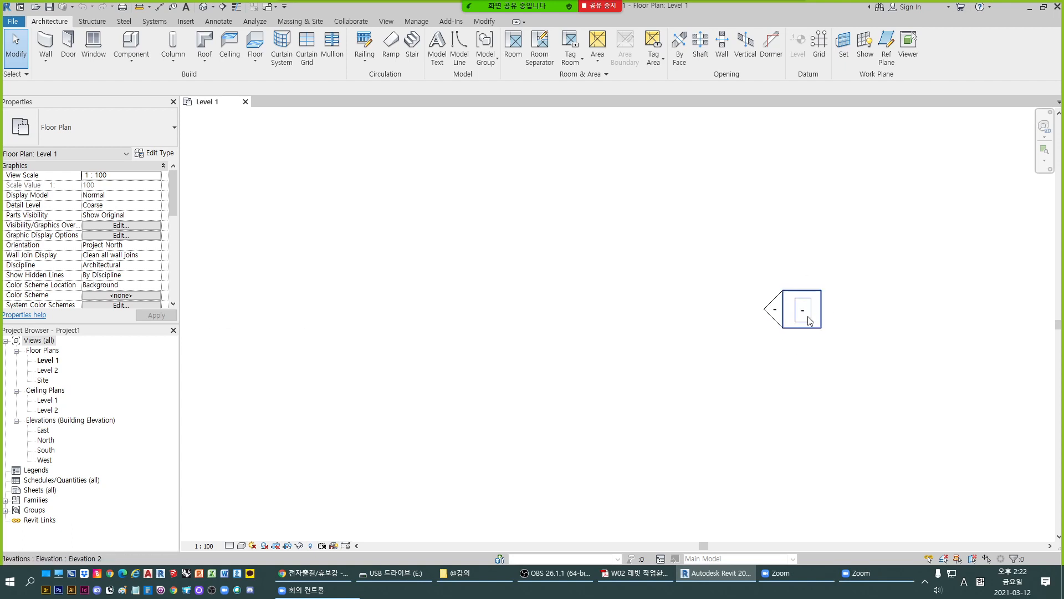
scroll(764, 304, "down", 5)
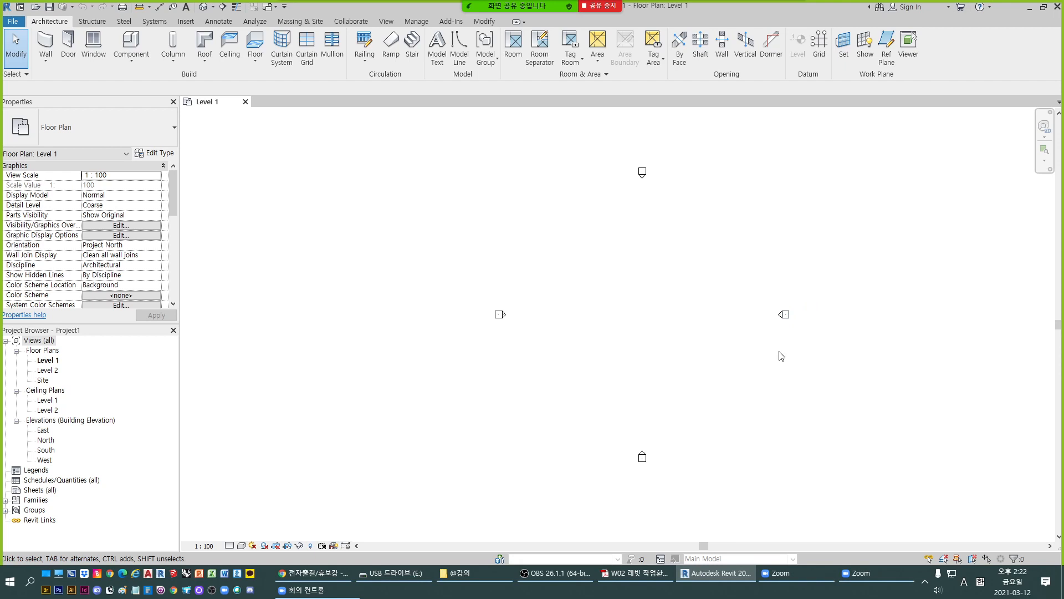
left_click_drag(722, 279, 853, 374)
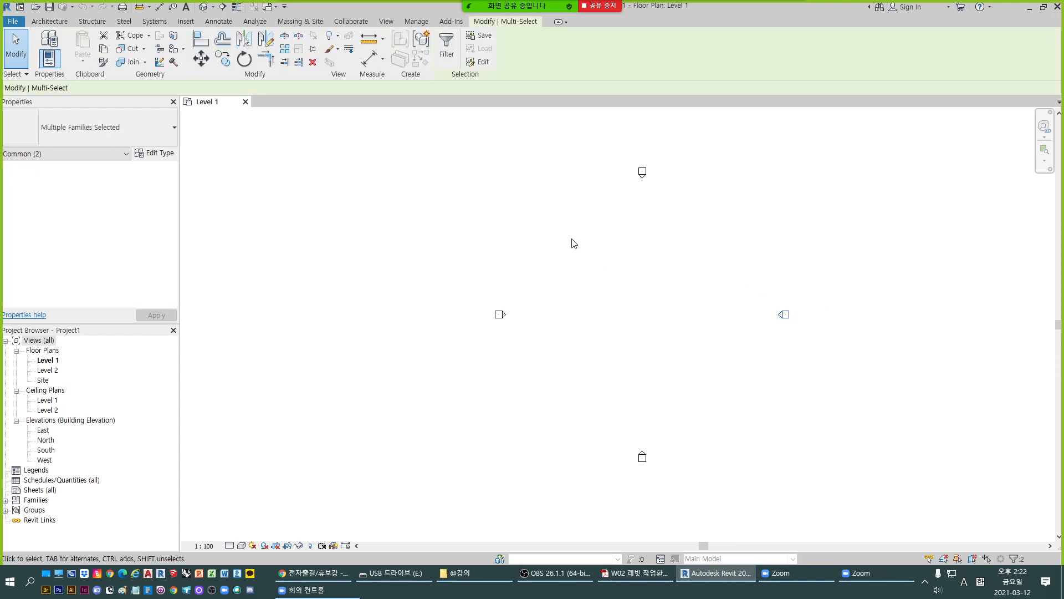
left_click(672, 351)
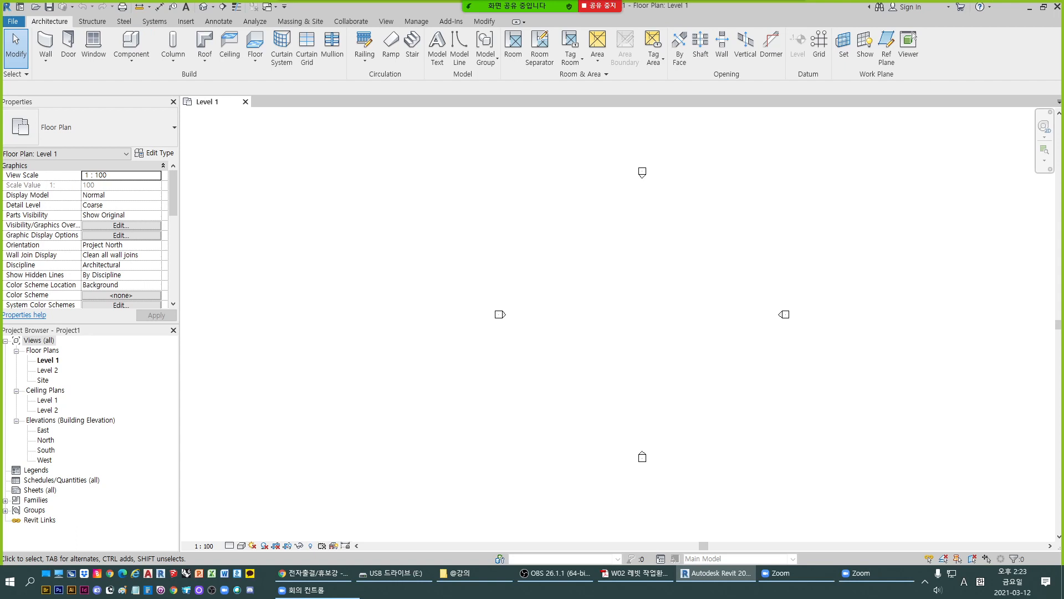
- Review the lecture PDF slides on floor, wall, ceiling, roof and window modelling, then return to the model
key("alt+Tab")
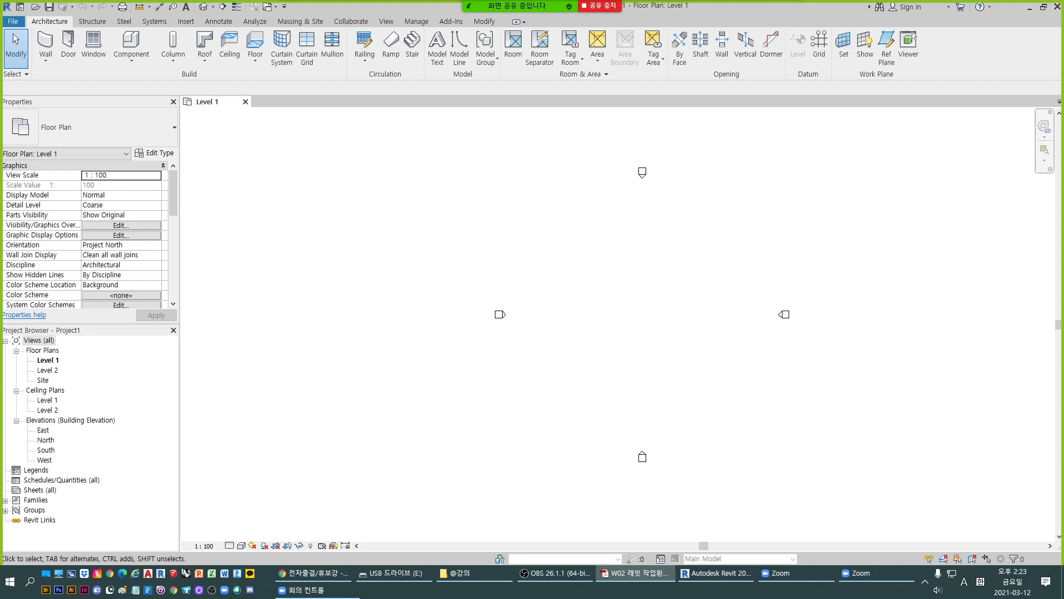
left_click_drag(1063, 185, 394, 1)
scroll(722, 259, "up", 1)
scroll(721, 259, "down", 2)
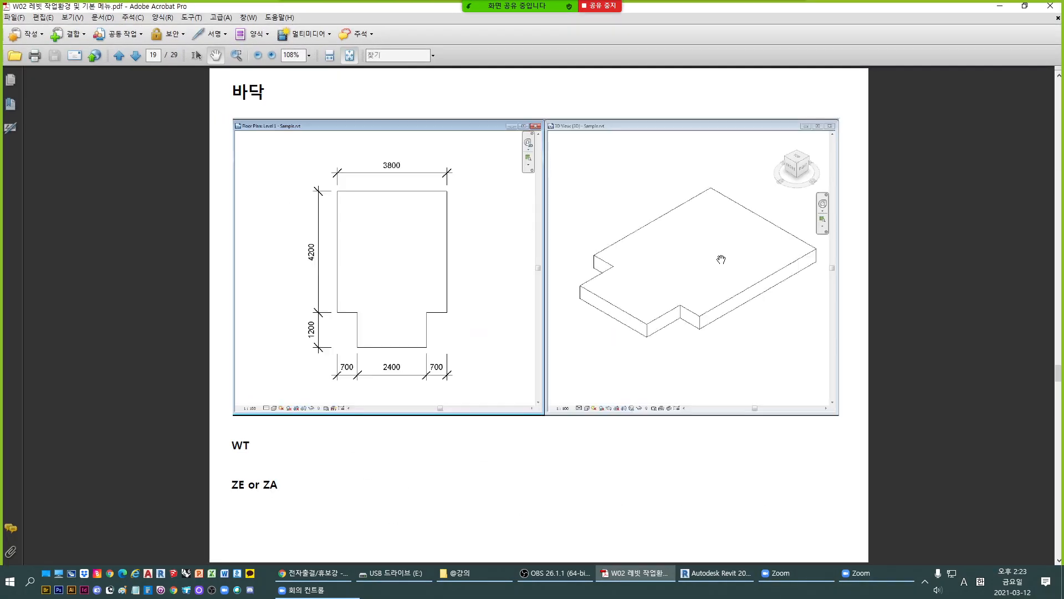
scroll(815, 279, "down", 1)
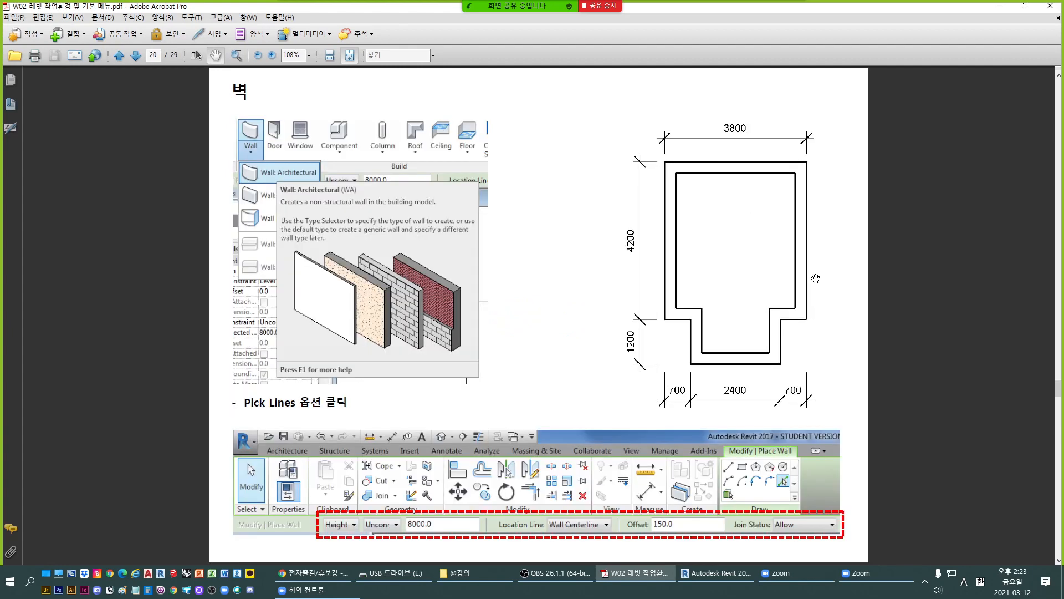
scroll(815, 278, "down", 5)
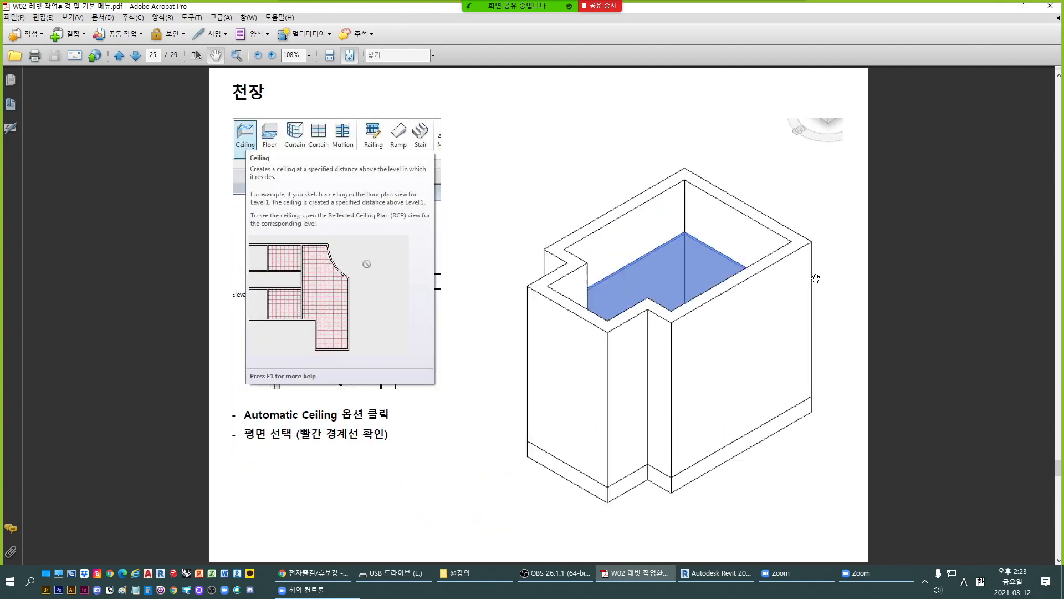
scroll(816, 278, "down", 2)
scroll(815, 278, "up", 1)
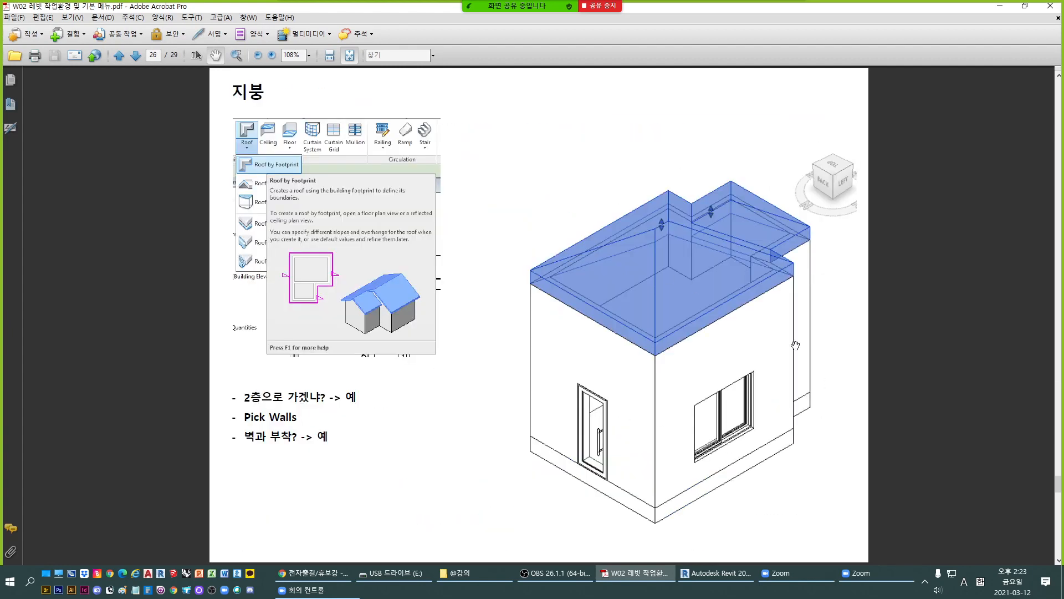
scroll(786, 341, "up", 6)
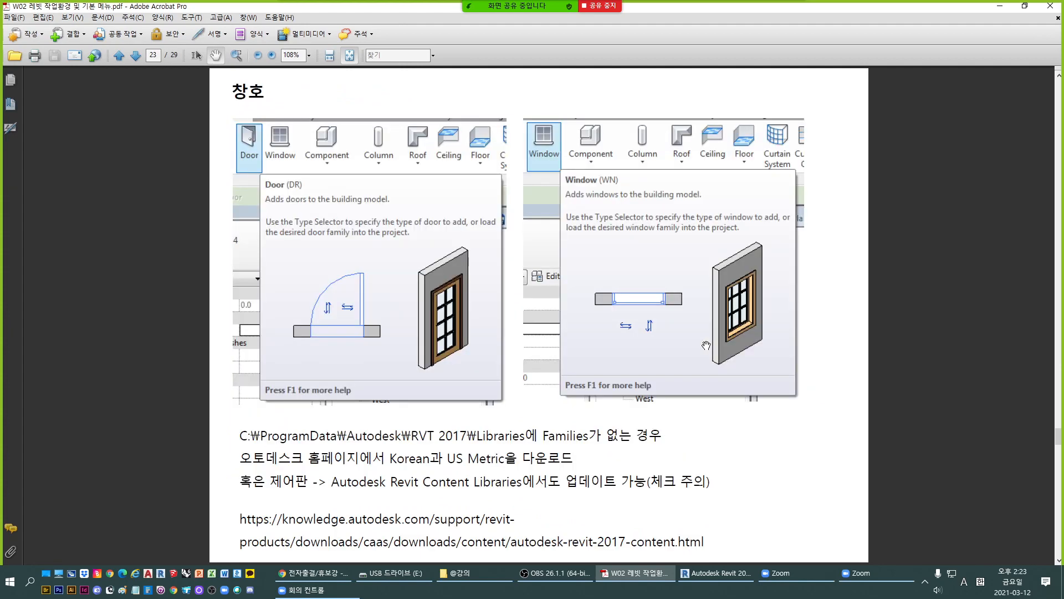
scroll(707, 345, "up", 2)
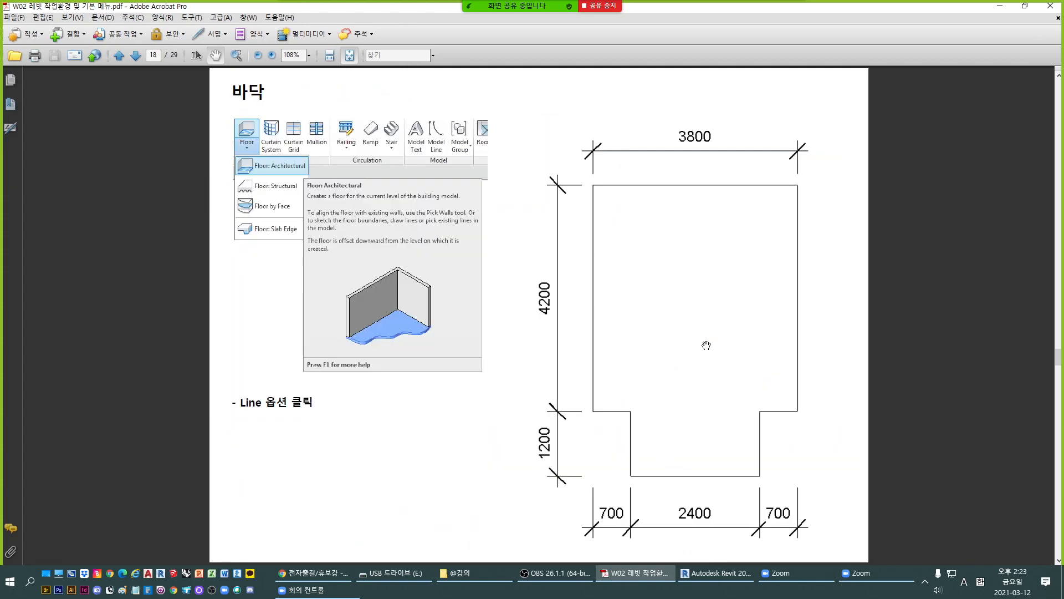
scroll(812, 292, "up", 2)
scroll(724, 99, "up", 2)
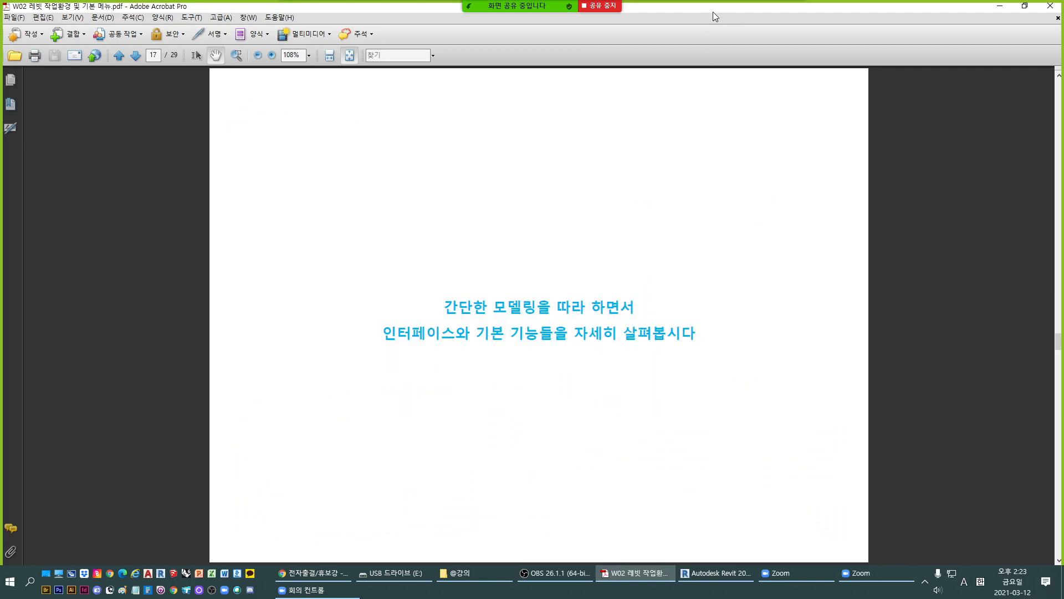
key("alt+Tab")
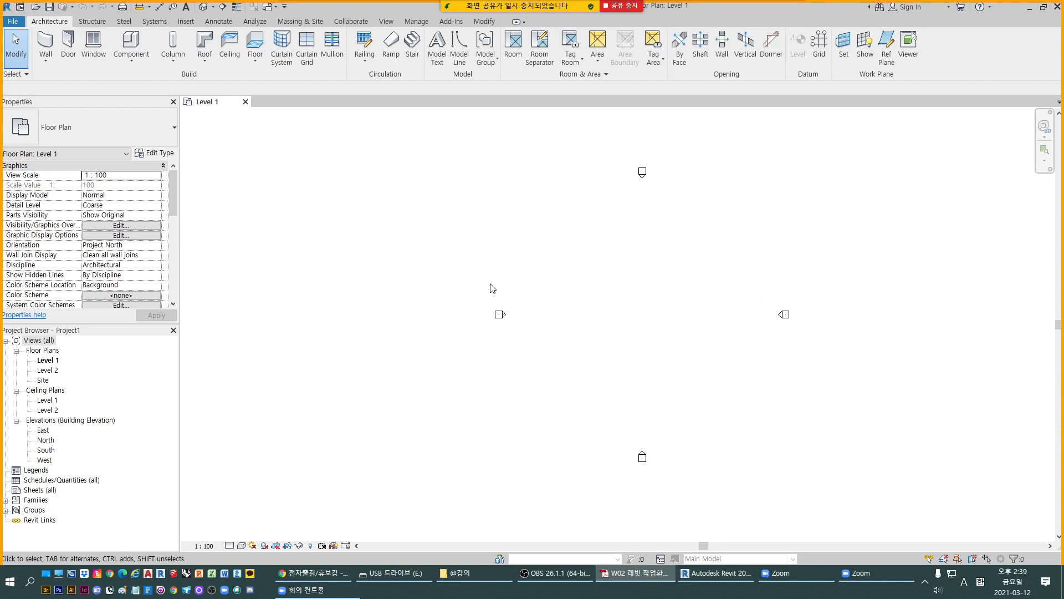
- Start an architectural floor and choose the Line tool for sketching its boundary
left_click(697, 353)
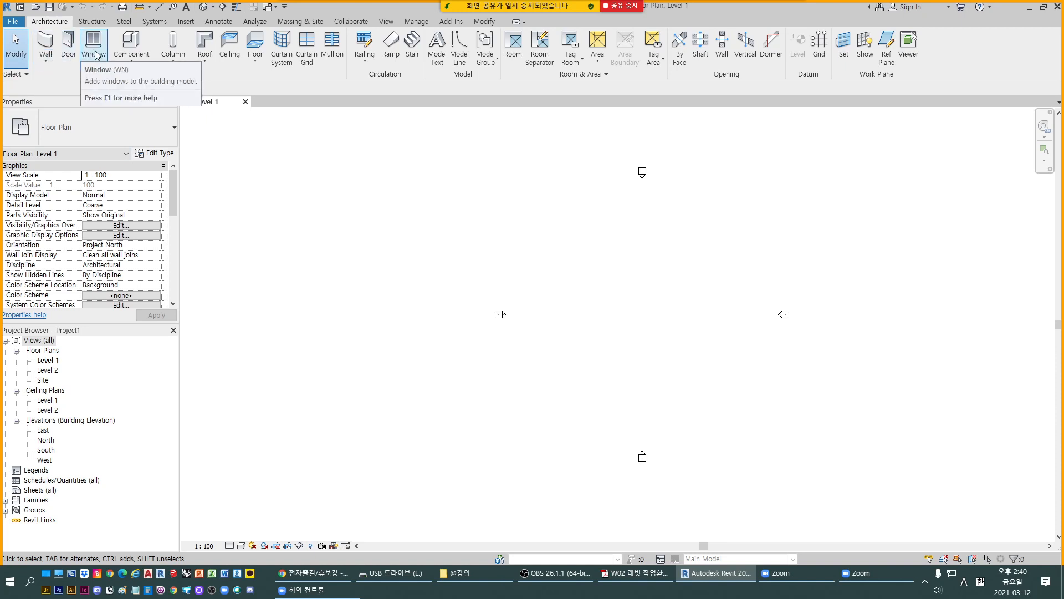
left_click(256, 62)
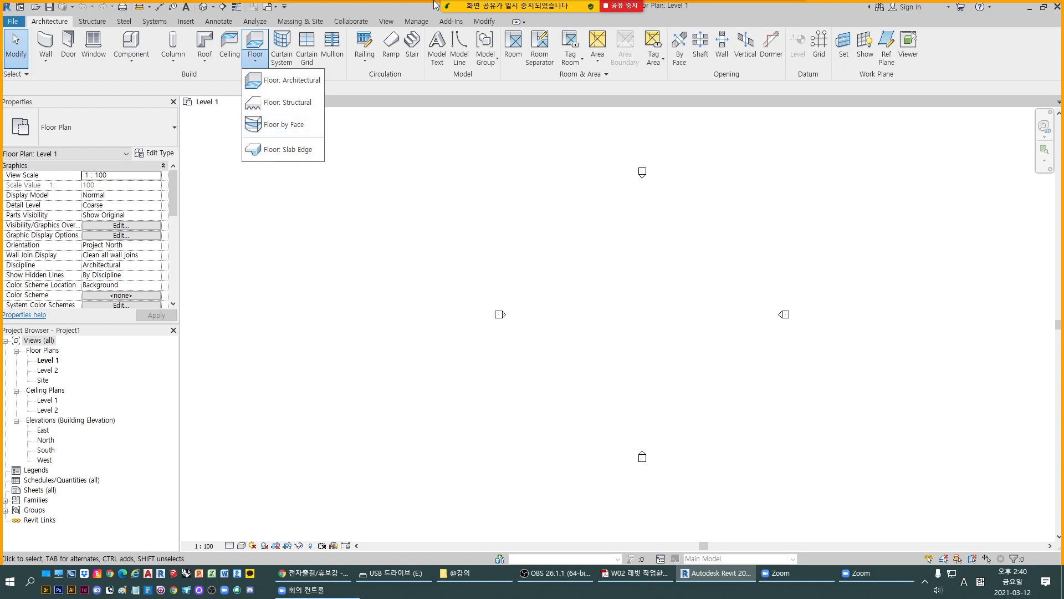
mouse_move(554, 7)
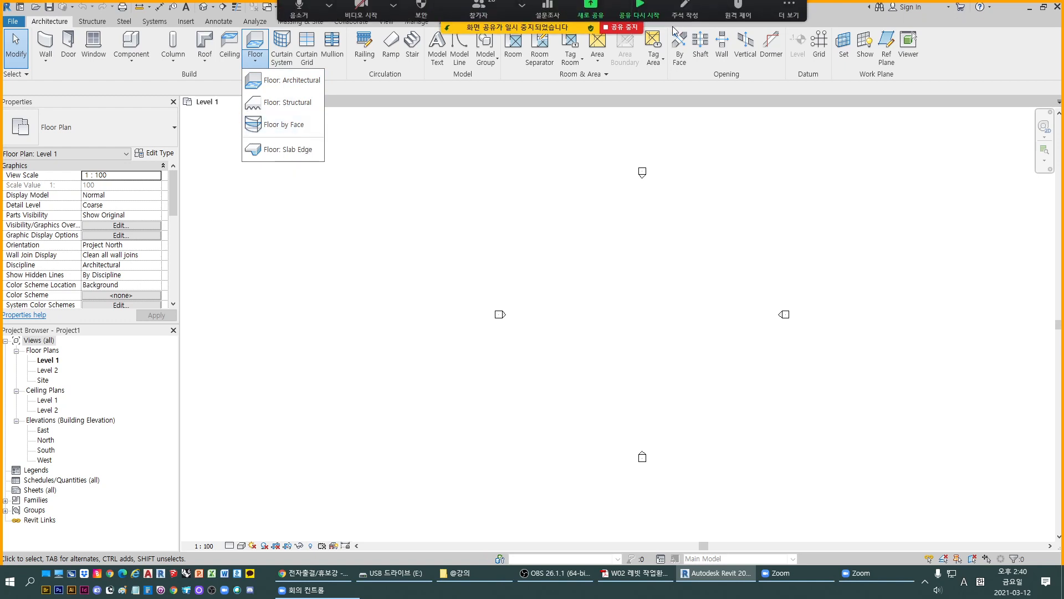
left_click(622, 35)
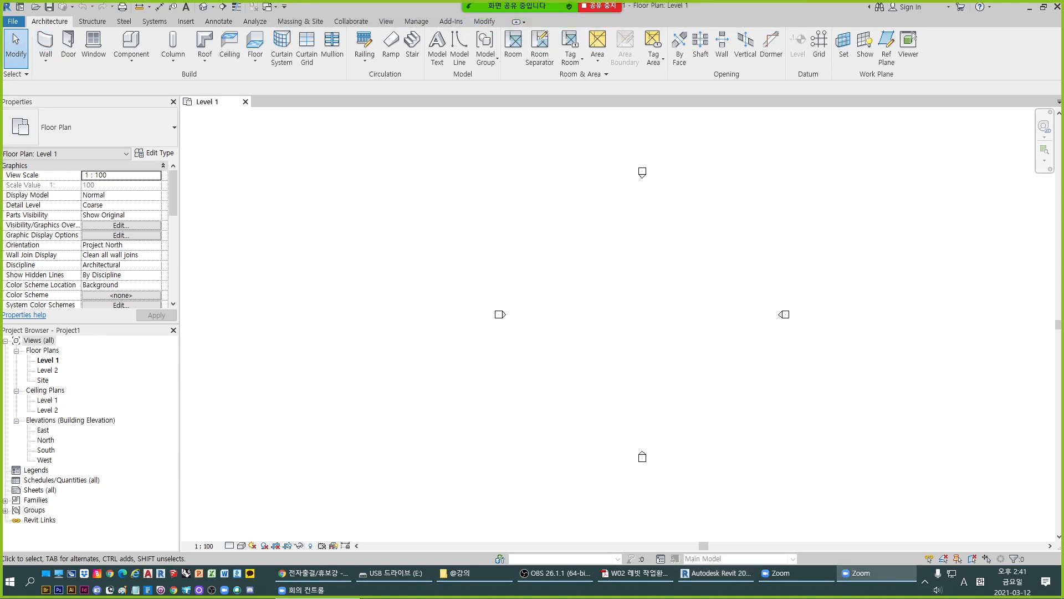
left_click(257, 64)
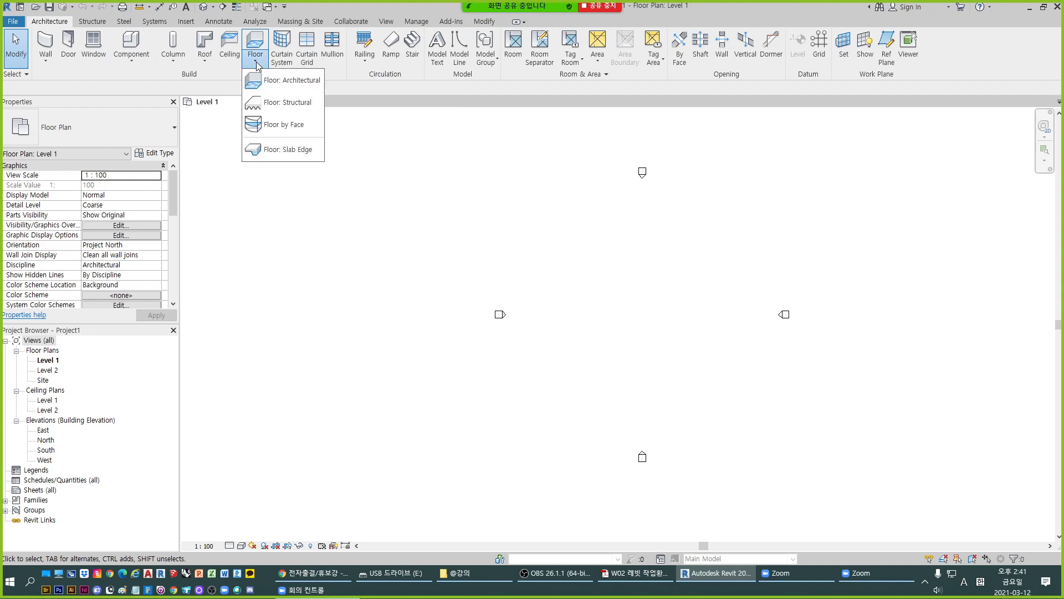
left_click(308, 81)
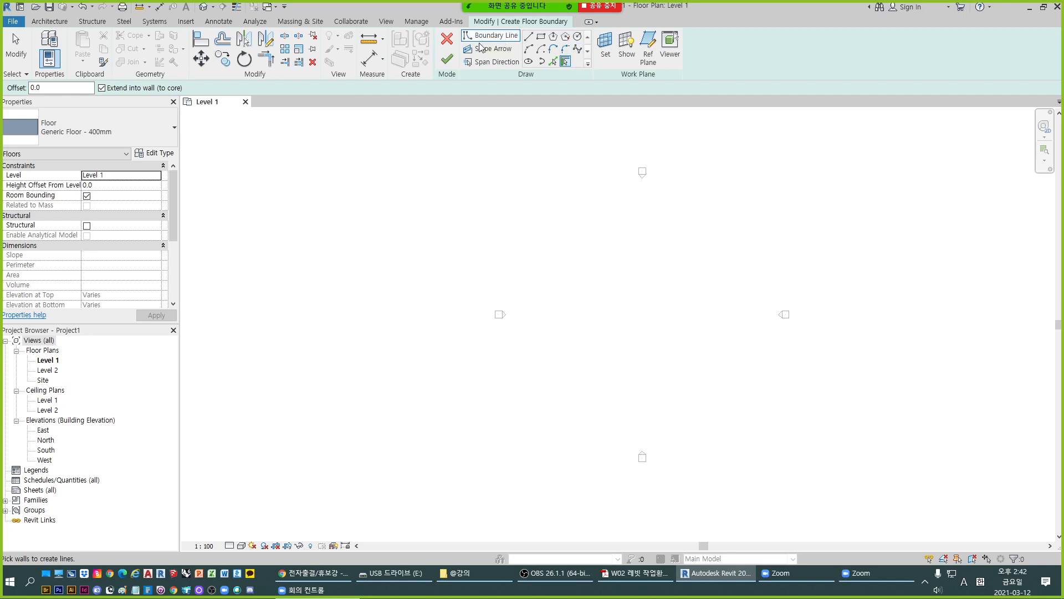
key("alt+Tab")
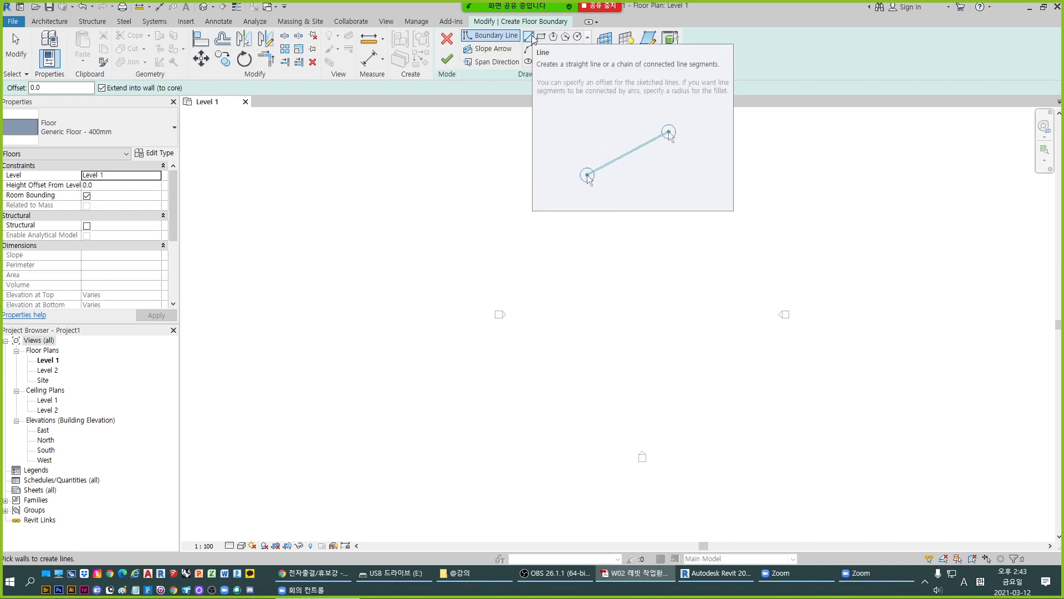
left_click(529, 37)
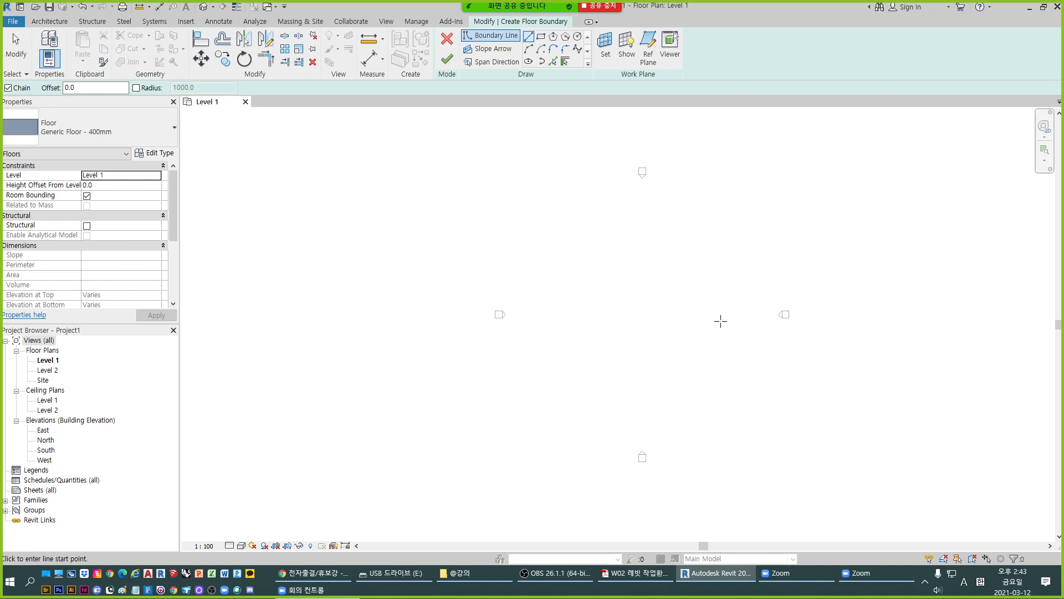
- Begin the floor boundary on Level 1 with a 3800 mm horizontal line, checking the reference drawing
left_click(556, 212)
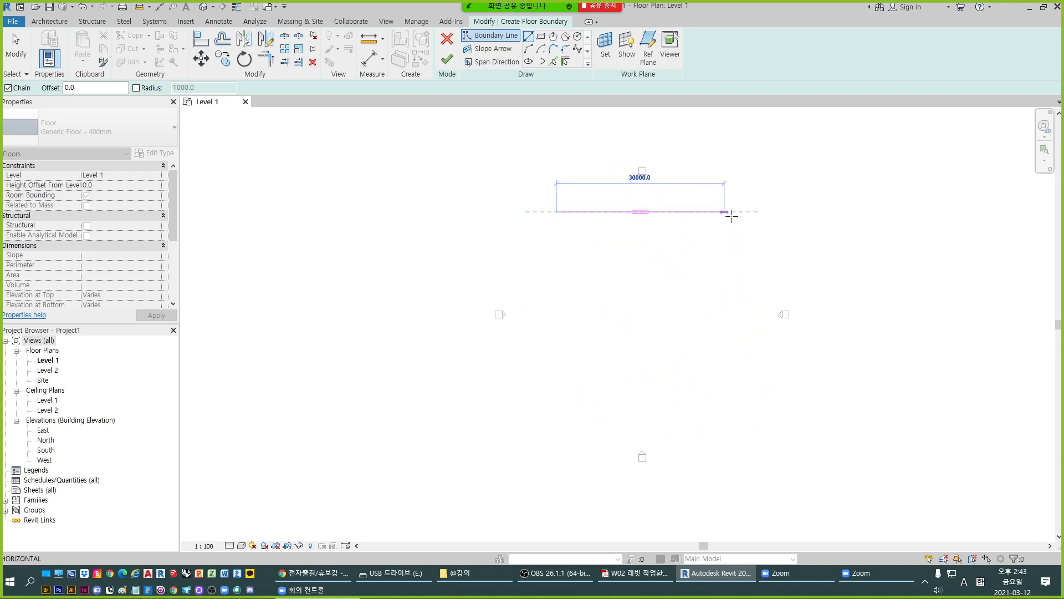
scroll(729, 319, "up", 5)
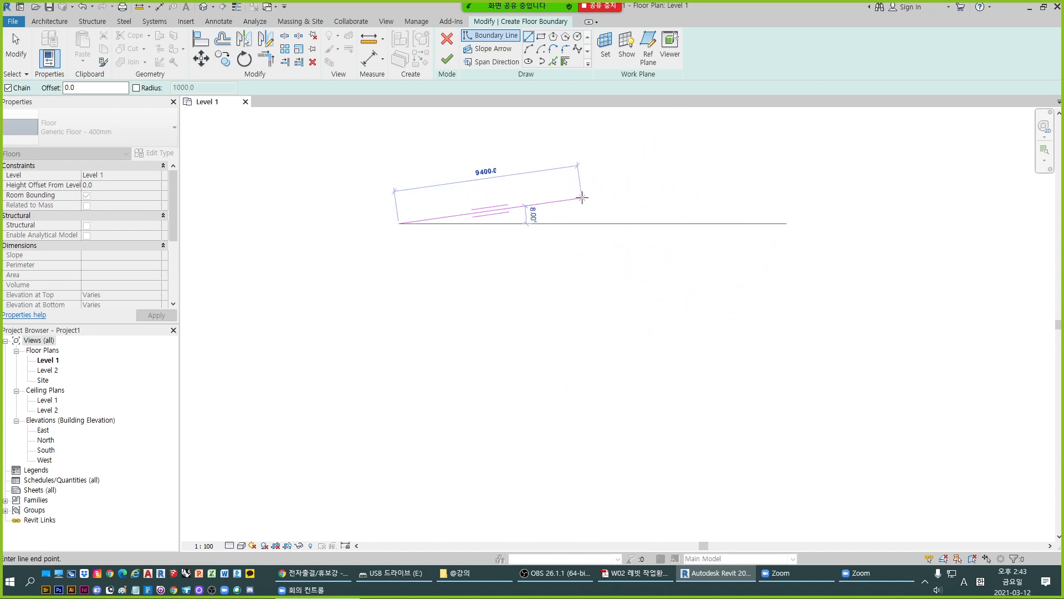
scroll(369, 227, "up", 3)
scroll(543, 235, "down", 2)
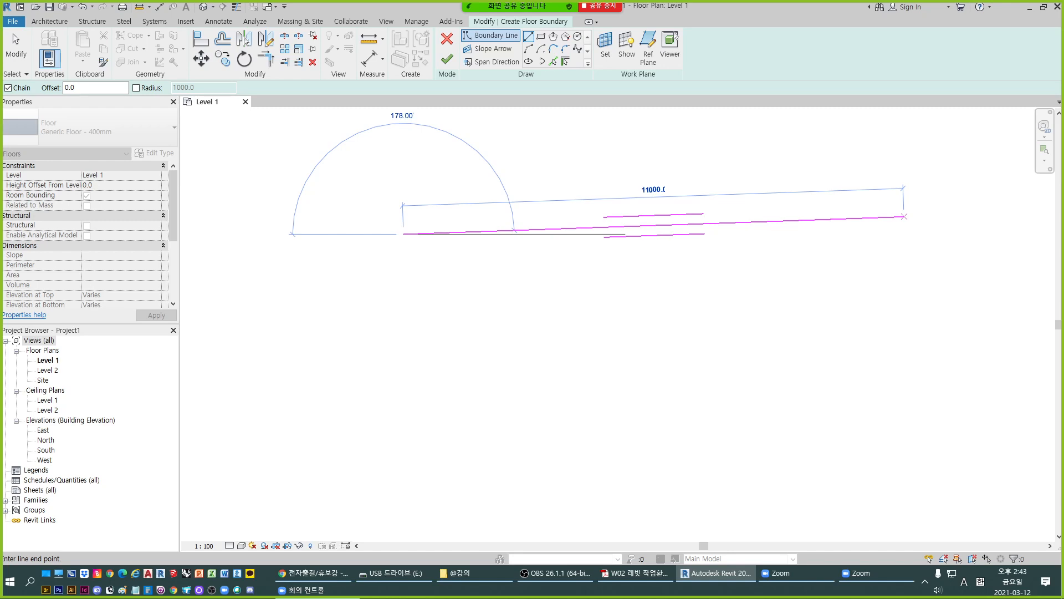
left_click(637, 573)
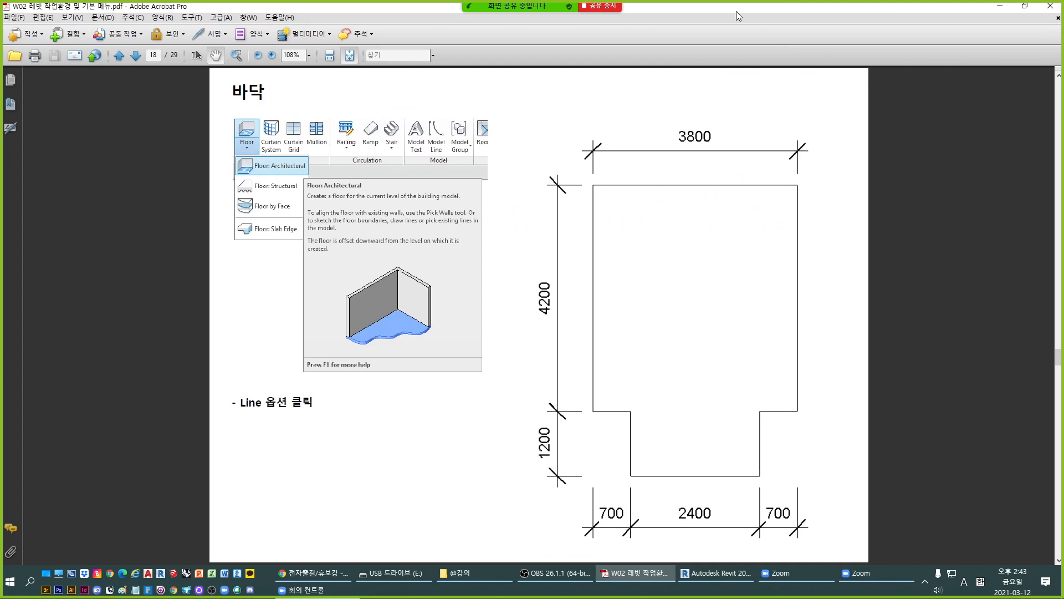
key("alt+Tab")
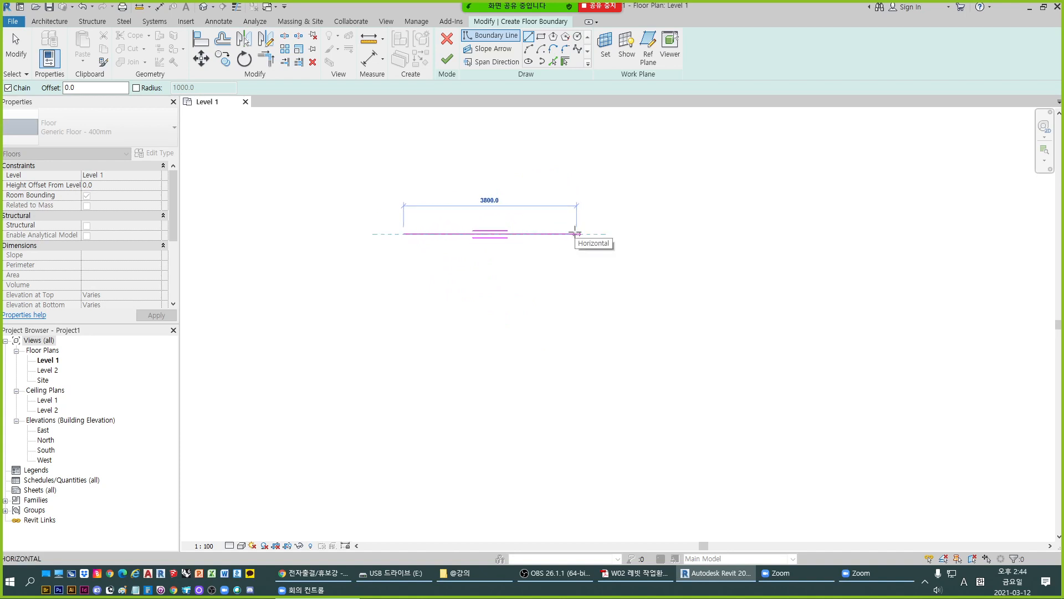
type("3800")
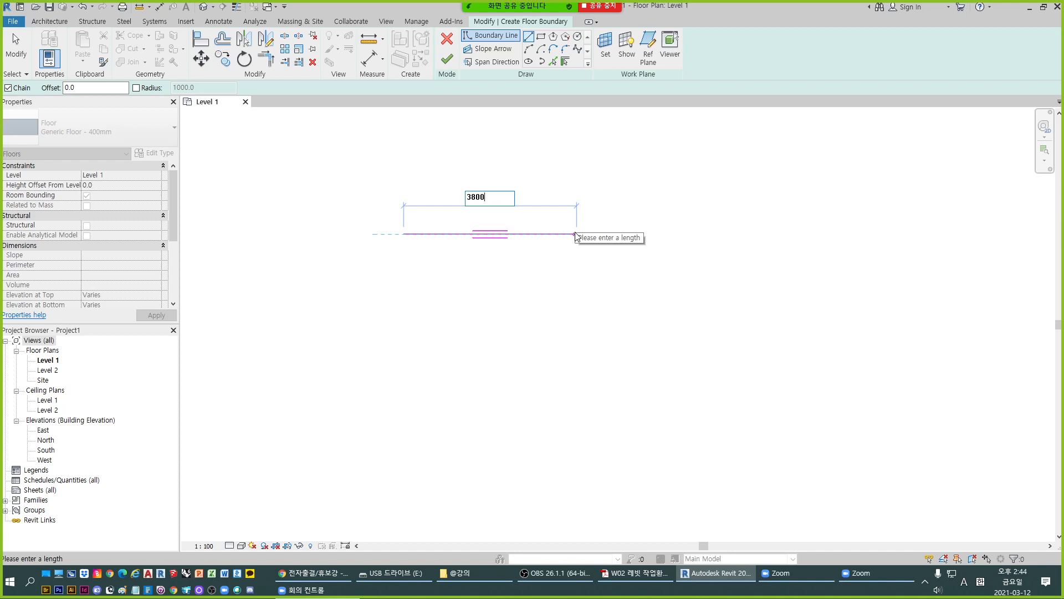
key("Return")
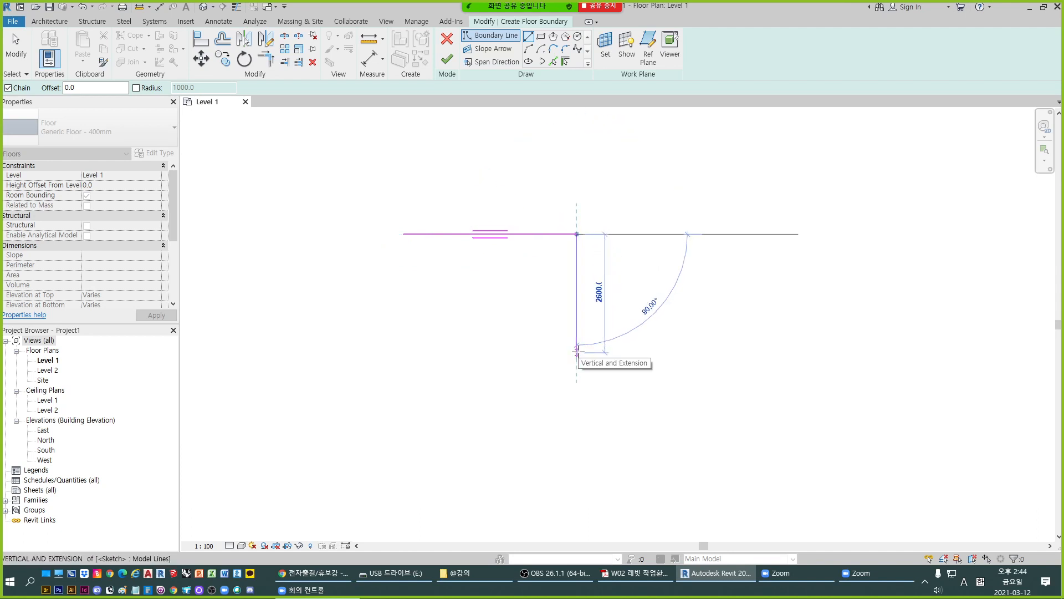
- Continue the boundary chain with segments of 4200 mm down, 700 mm left and 1200 mm down
type("4200")
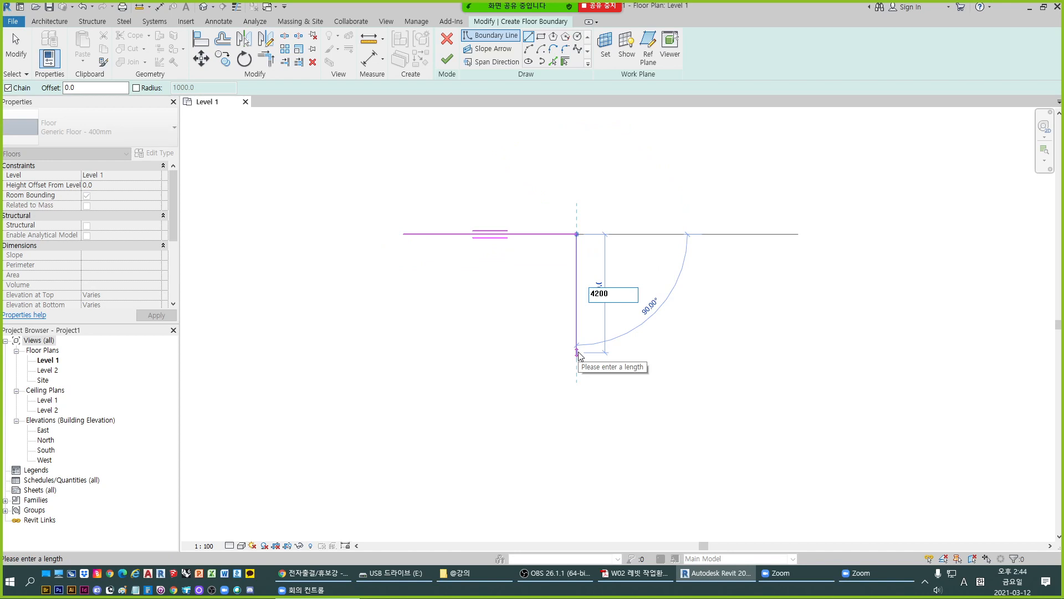
key("Return")
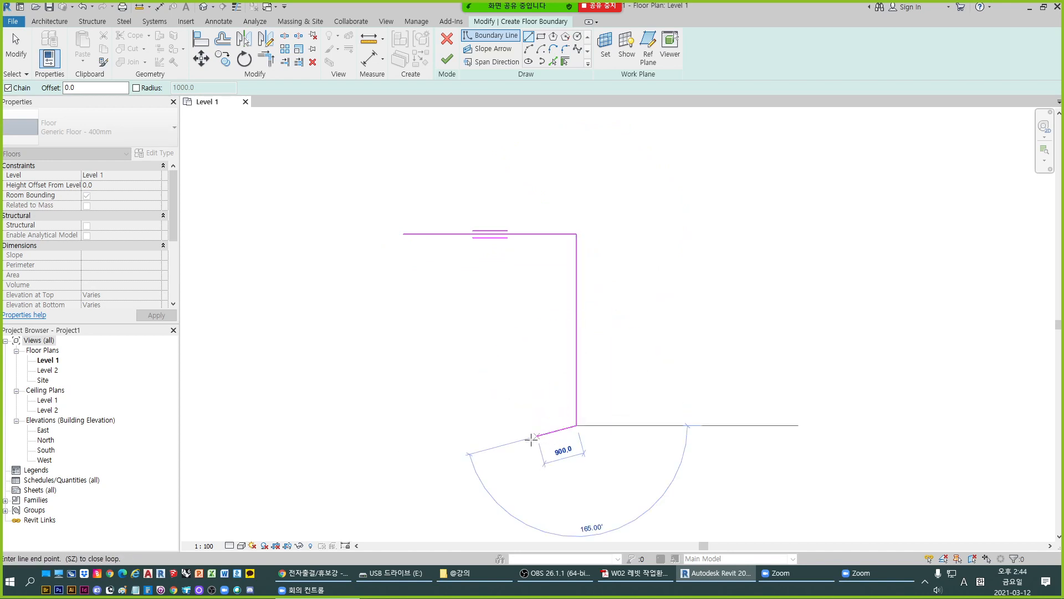
type("700")
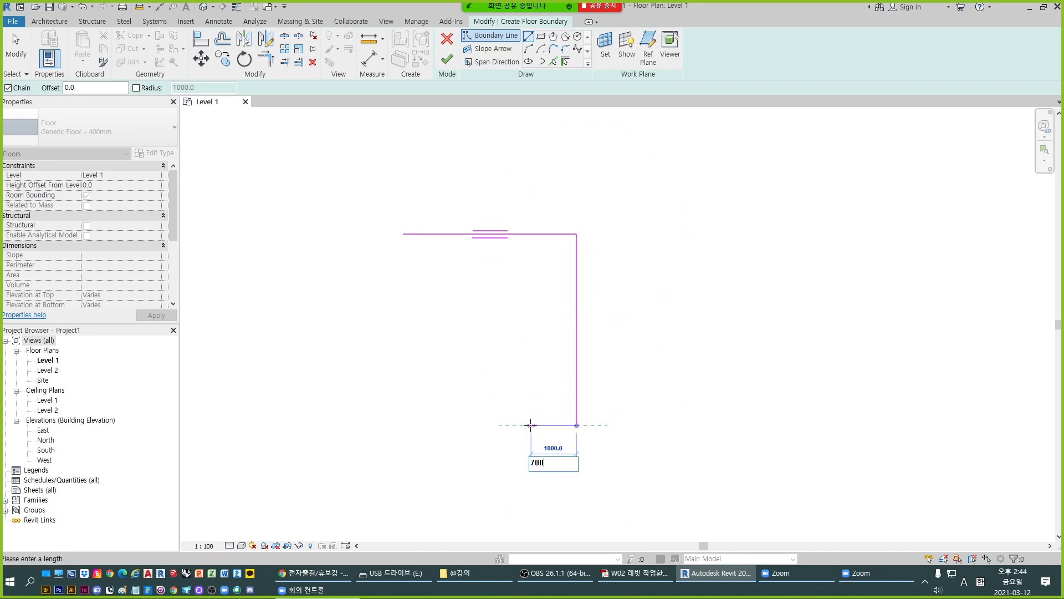
key("Return")
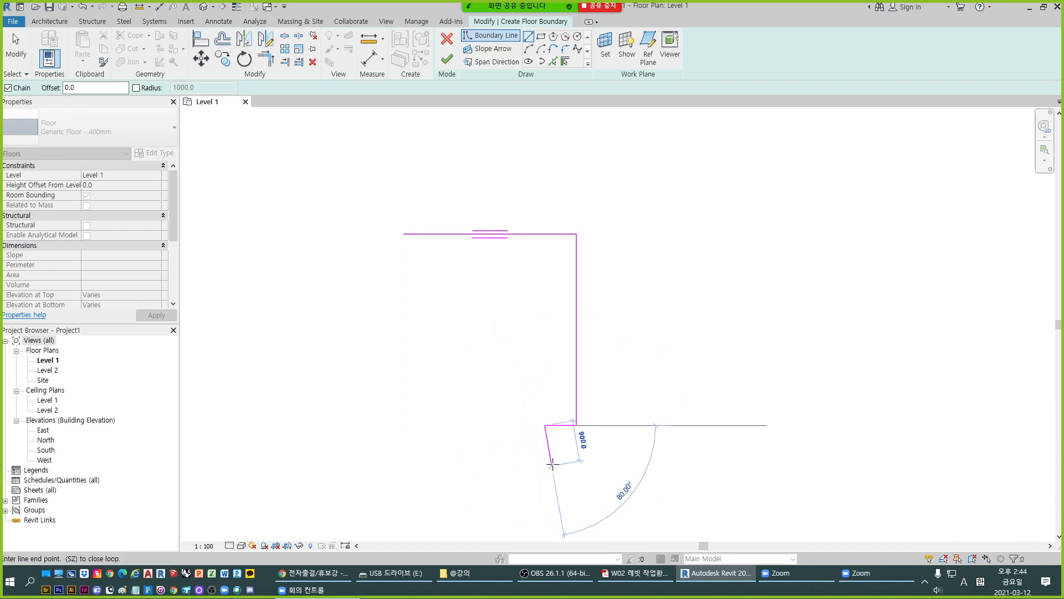
type("1200")
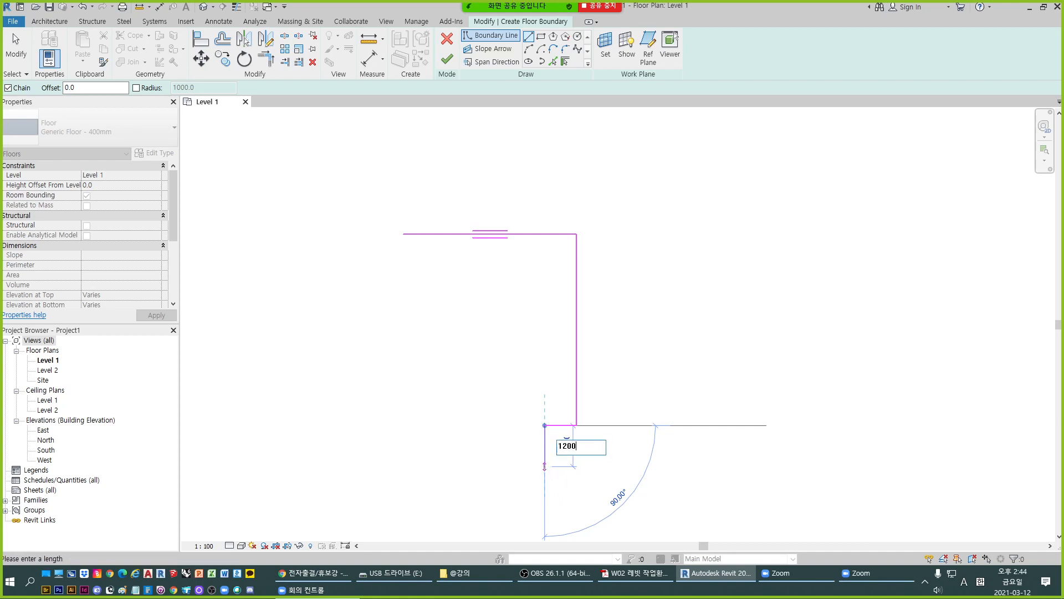
key("Return")
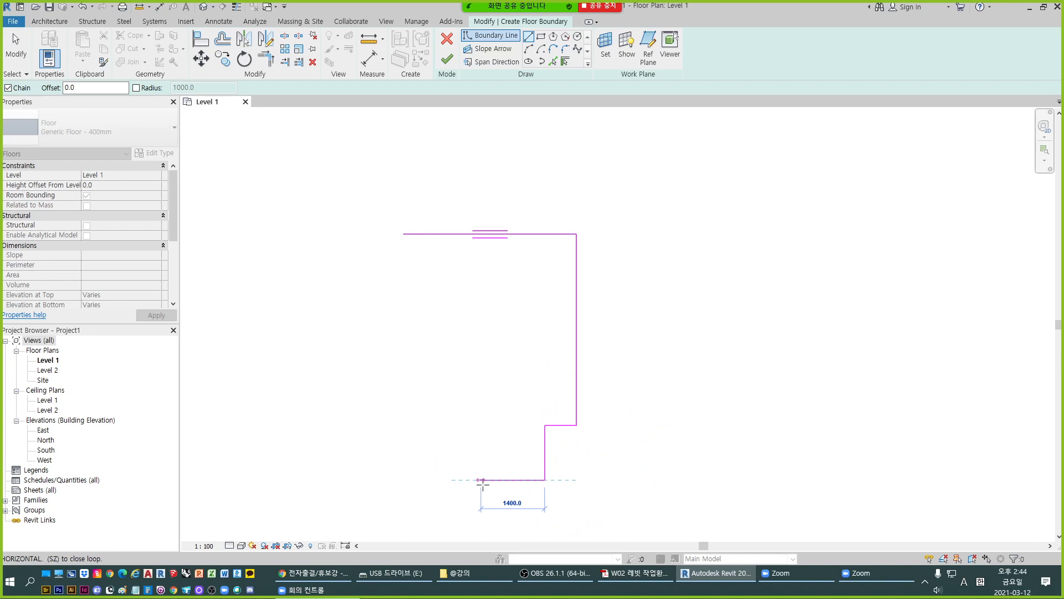
- Add boundary segments of 2400 mm left, 1200 mm up and 700 mm left
type("2400")
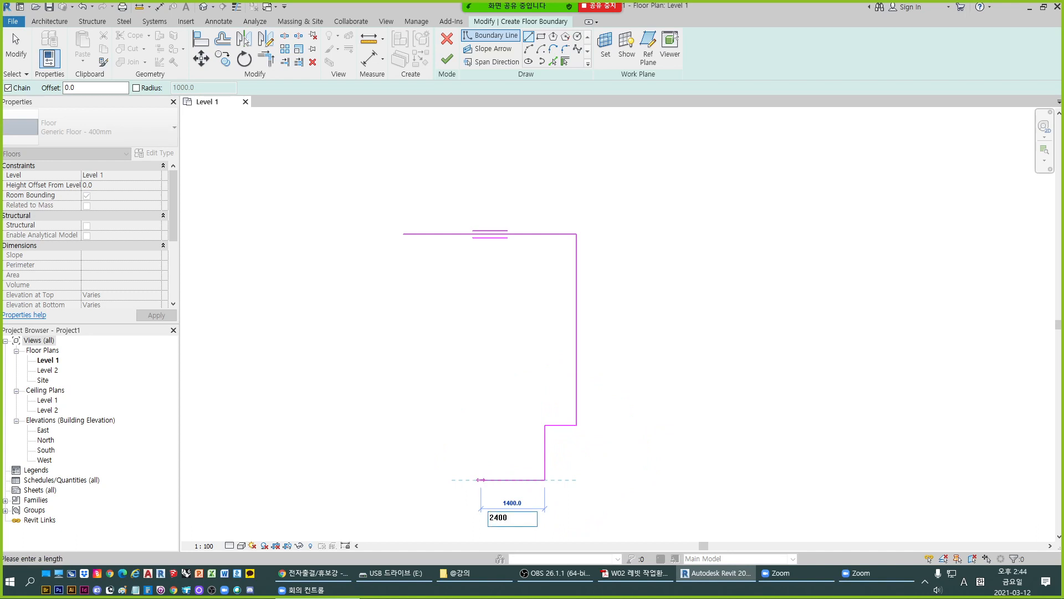
key("Return")
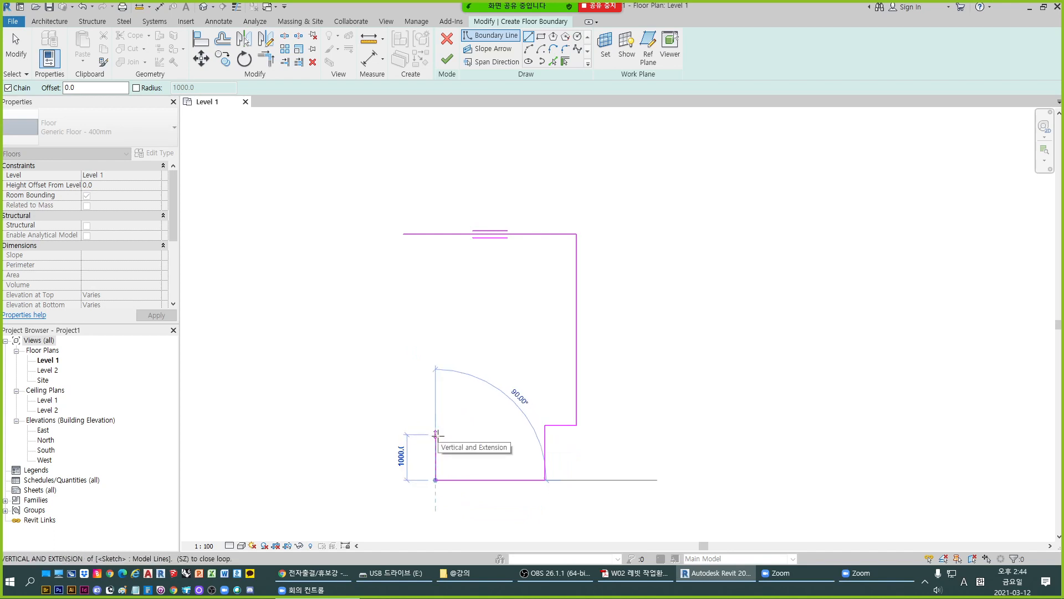
type("1200")
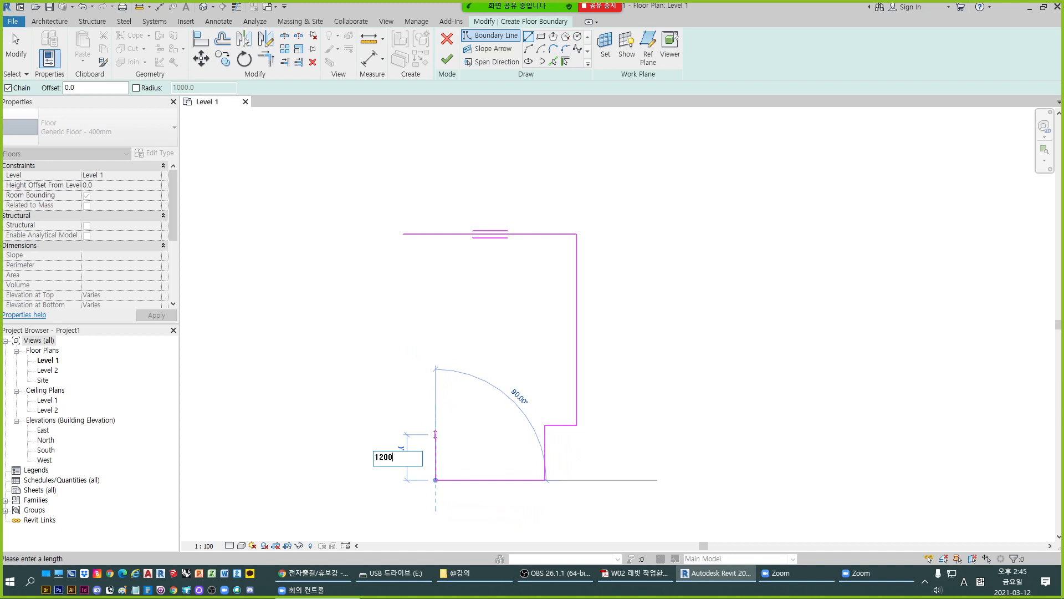
key("Return")
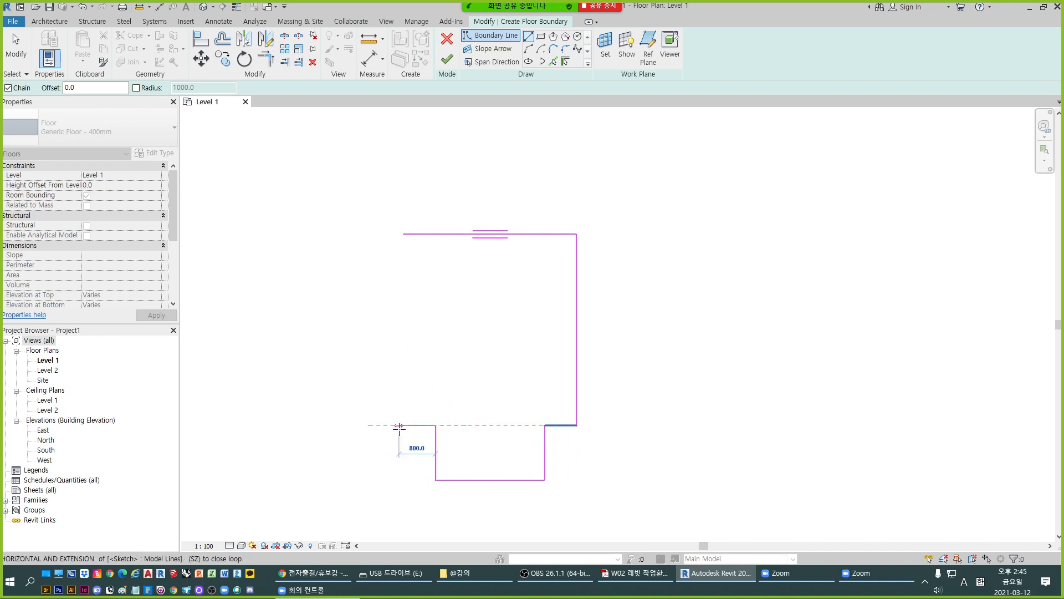
type("700")
key("Return")
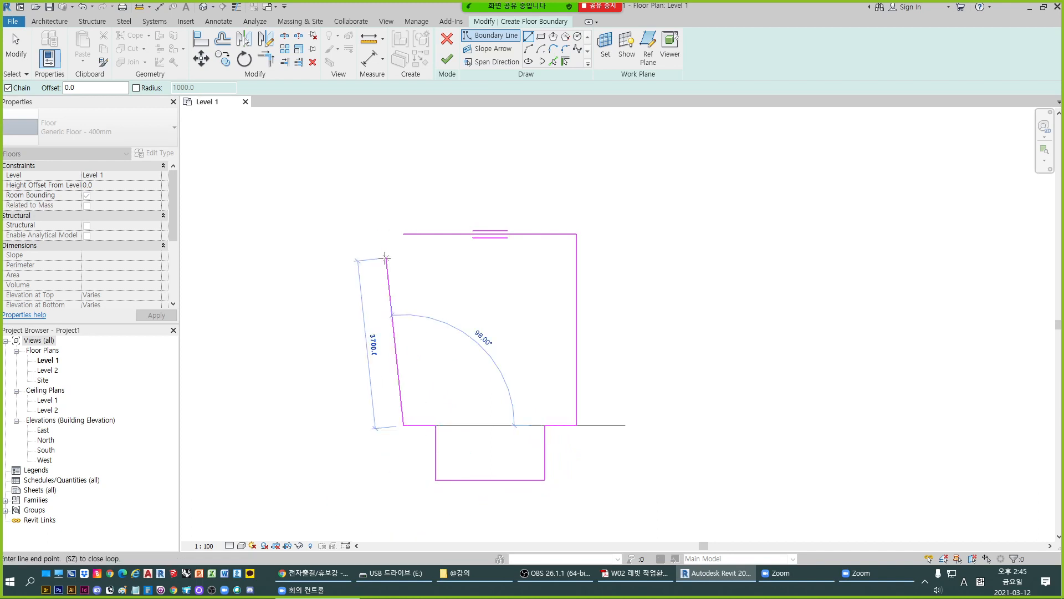
- Close the floor boundary with the final vertical segment back to the start point and finish the floor sketch
left_click(404, 234)
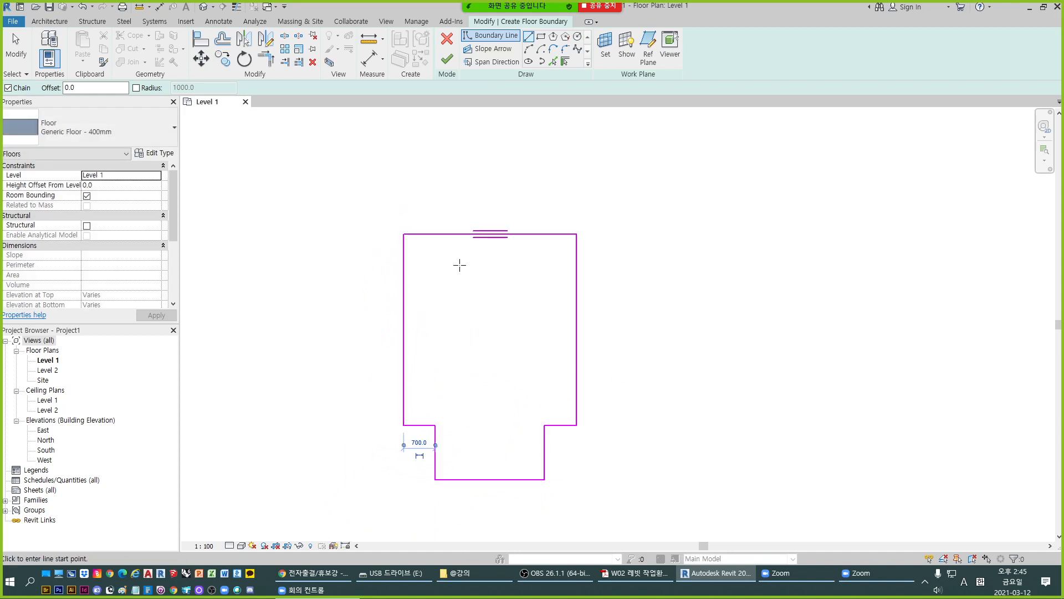
scroll(459, 261, "down", 1)
scroll(466, 271, "up", 1)
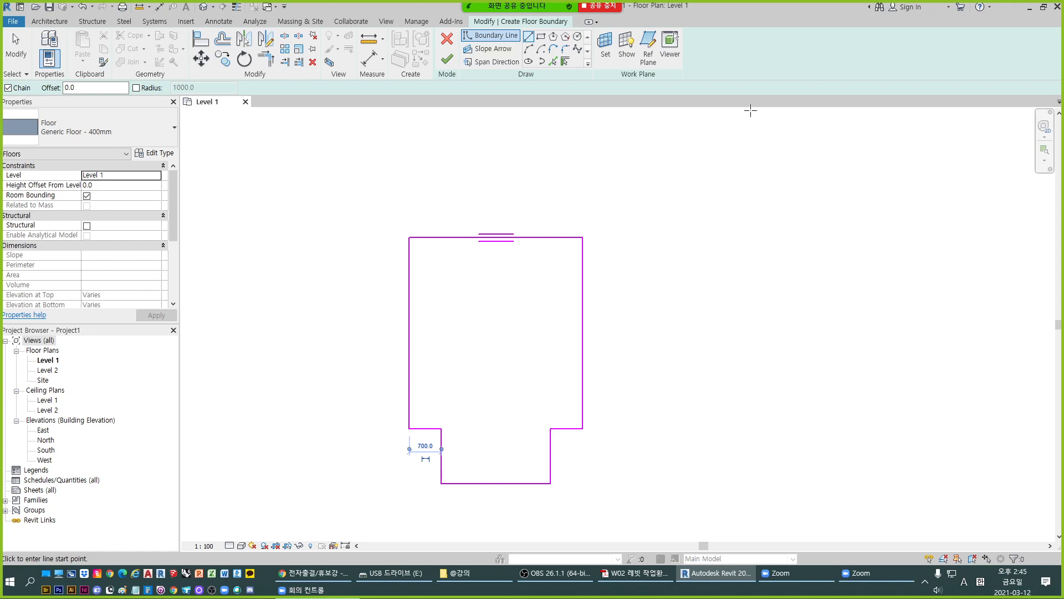
left_click(448, 57)
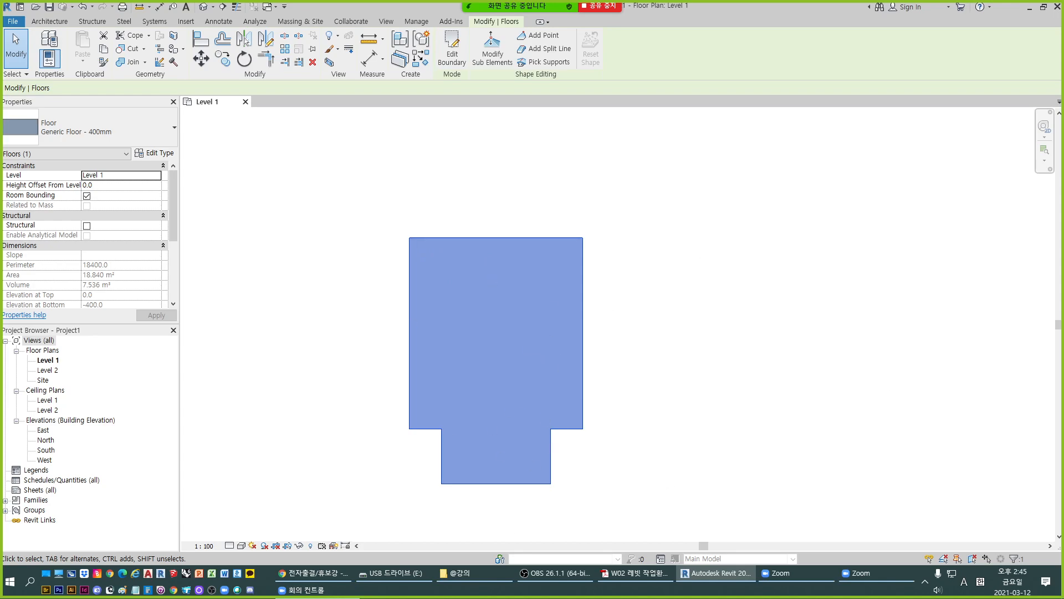
- Compare the finished floor outline with the reference drawing in the PDF lecture notes
key("alt+Tab")
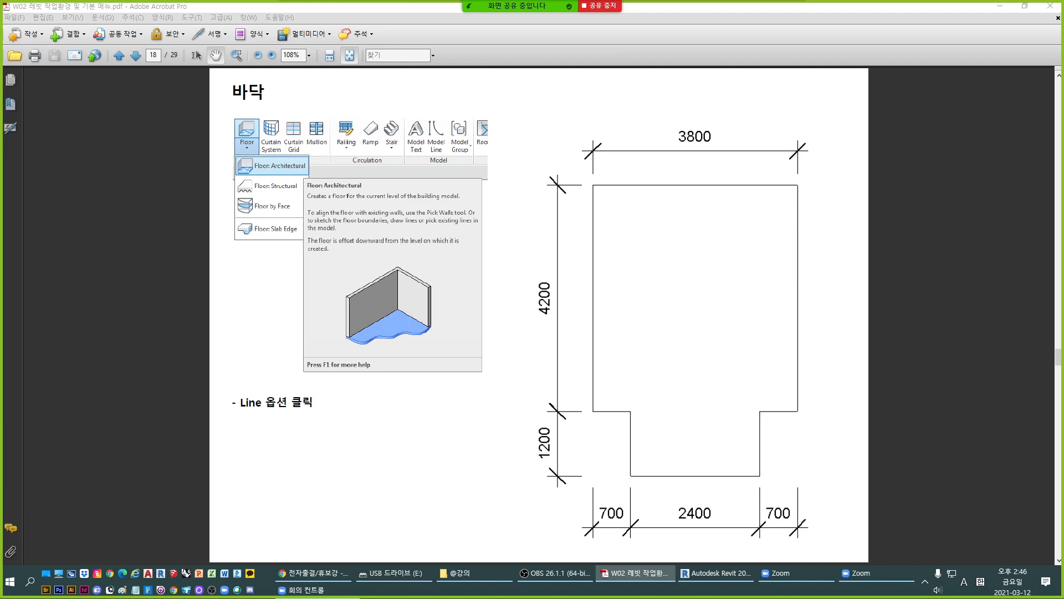
left_click(636, 574)
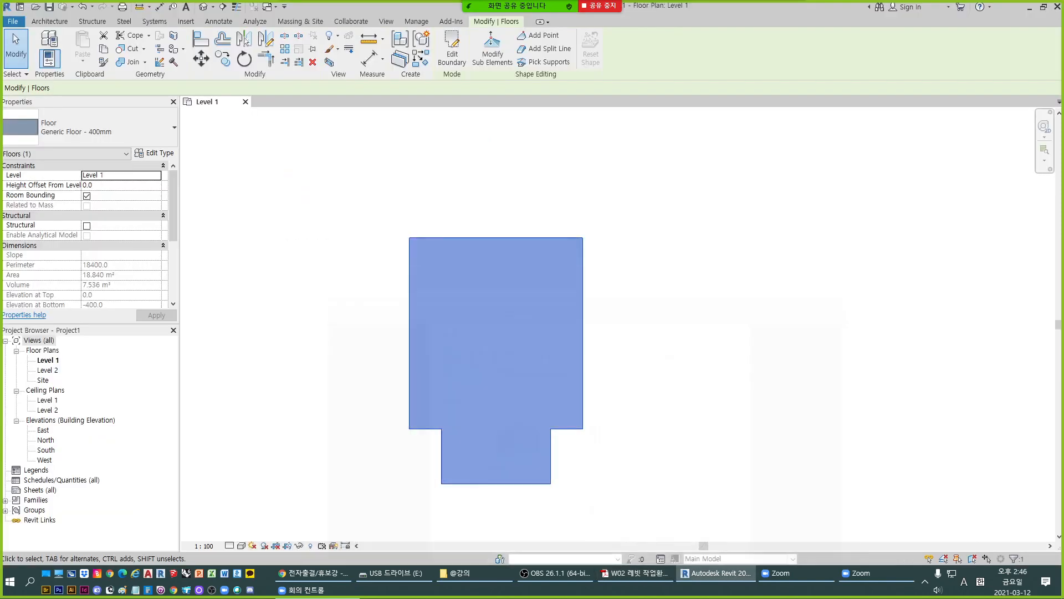
left_click(636, 573)
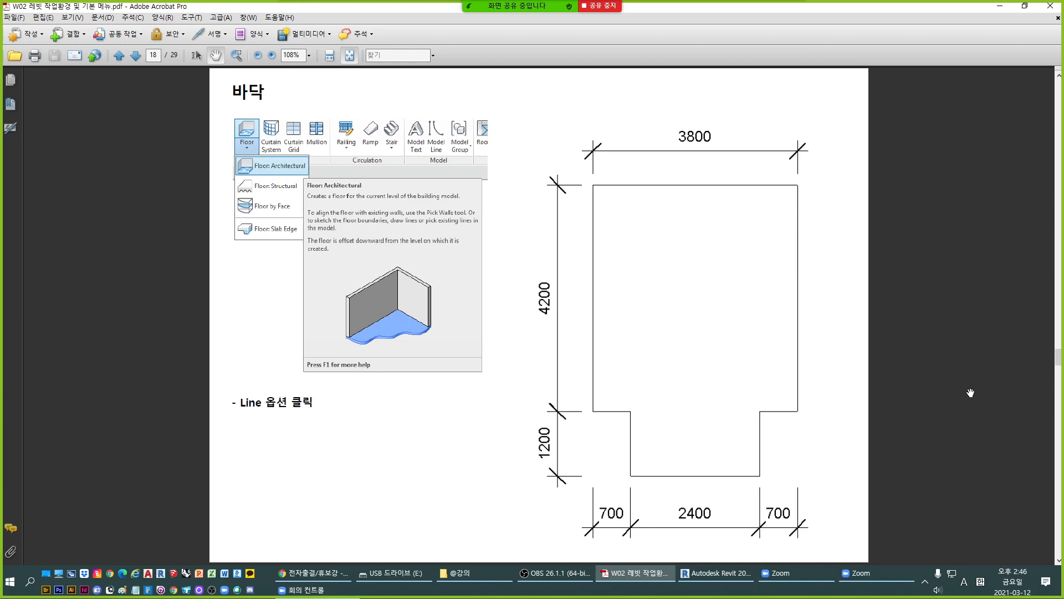
left_click_drag(711, 7, 1063, 111)
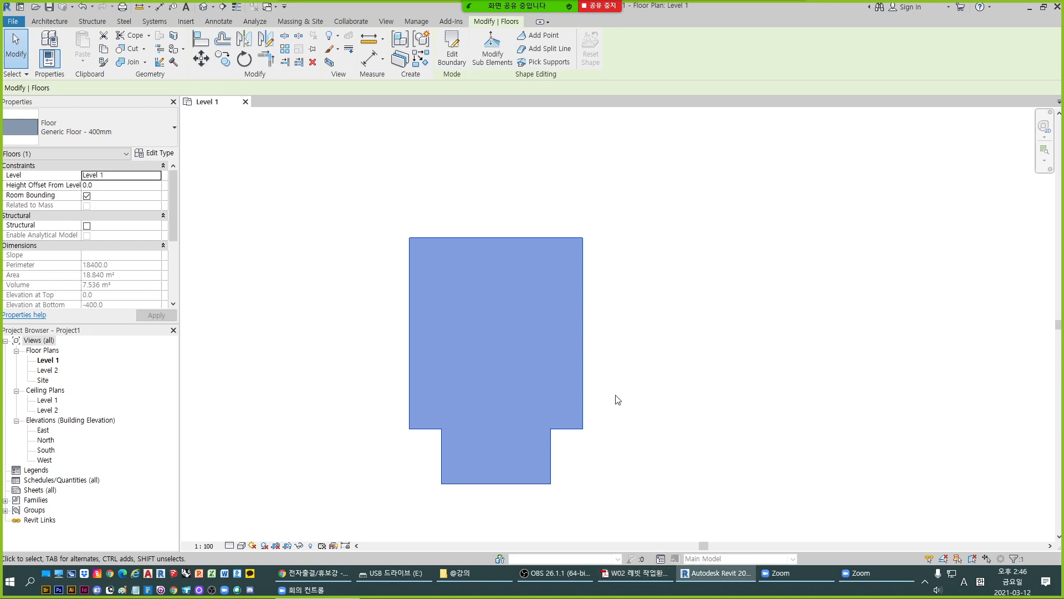
- Open the default 3D view and inspect the new floor slab
middle_click_drag(615, 397, 721, 373)
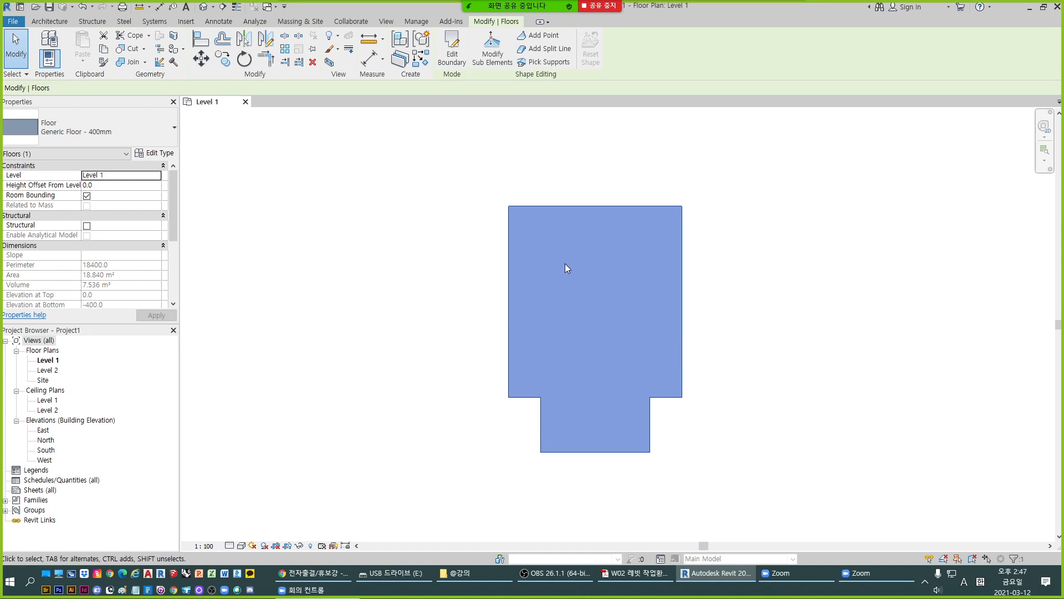
left_click(380, 24)
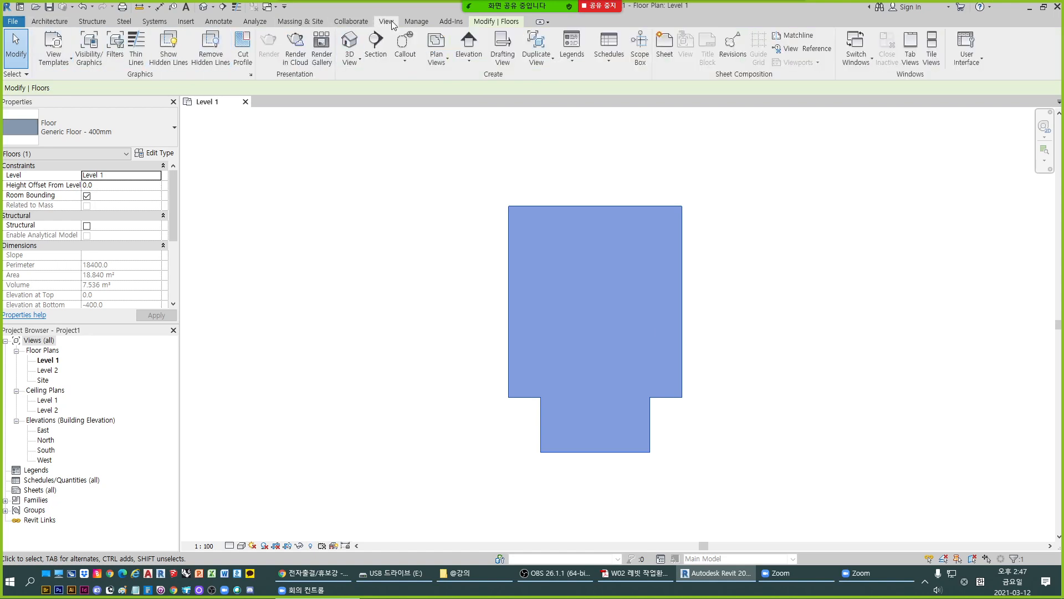
left_click(351, 62)
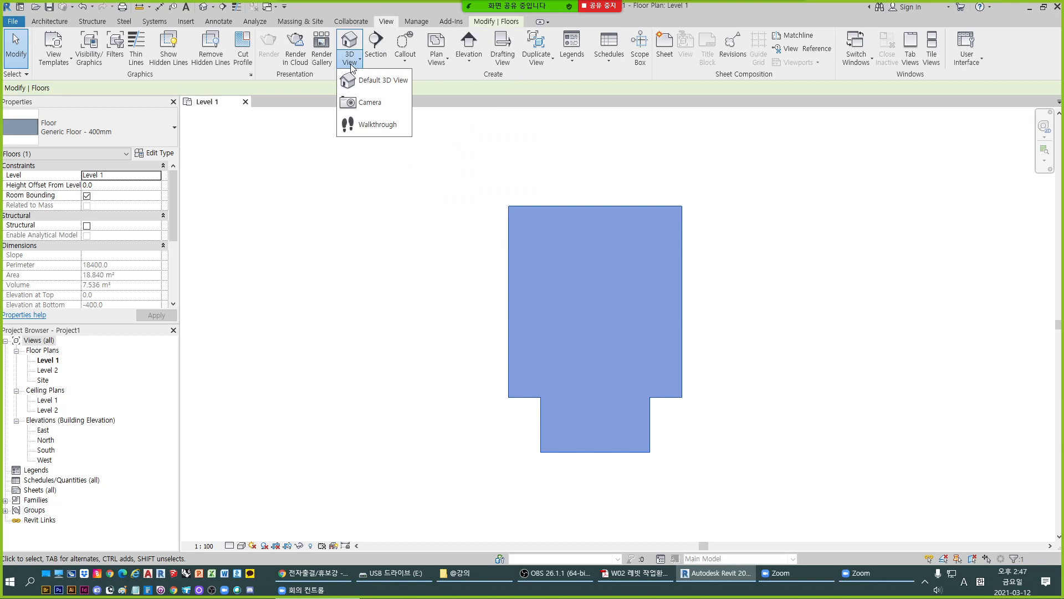
left_click(381, 84)
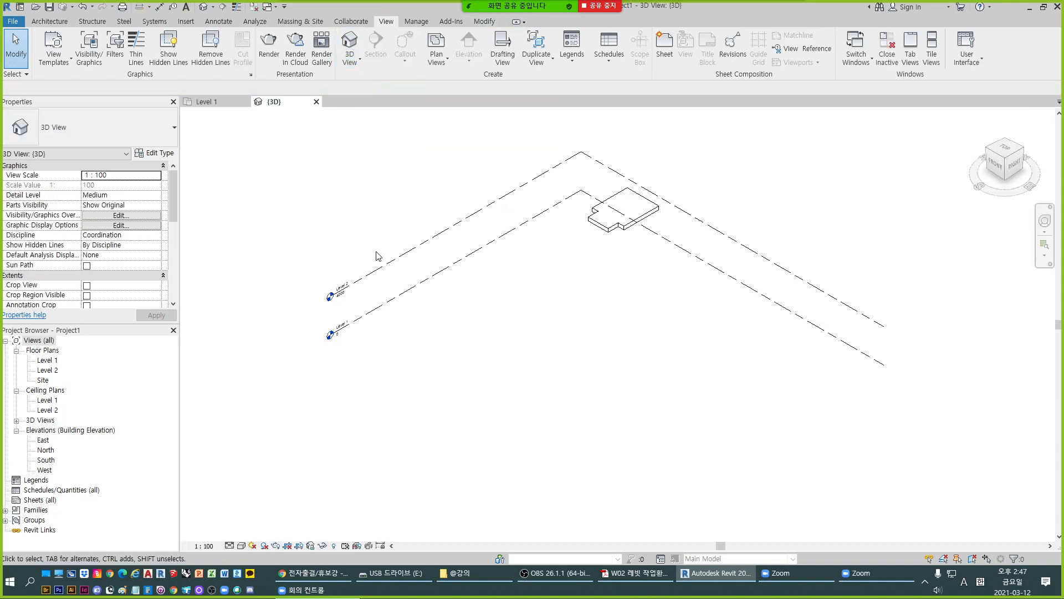
scroll(618, 216, "up", 3)
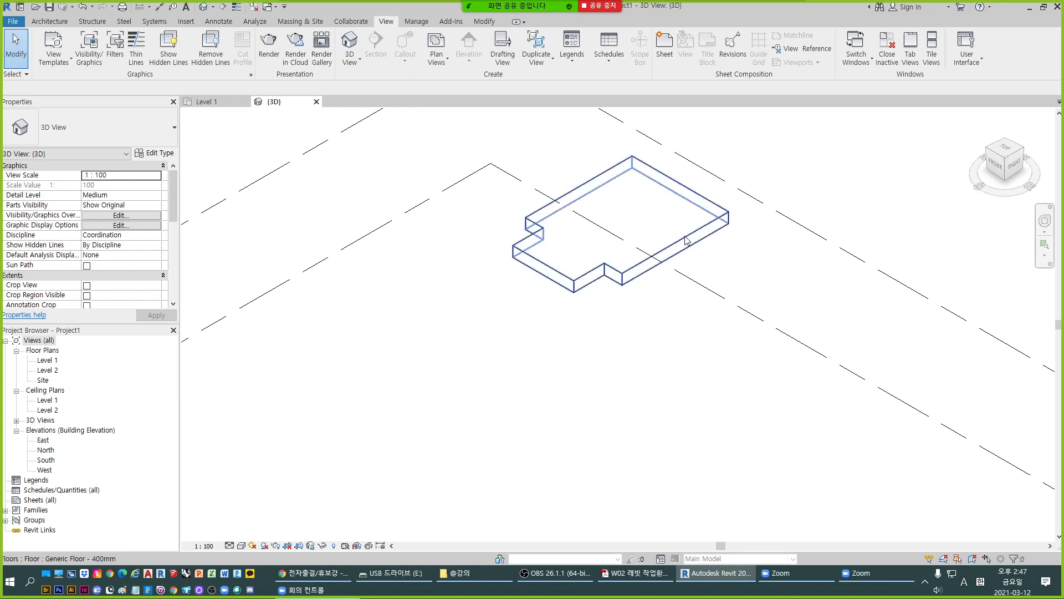
left_click(608, 229)
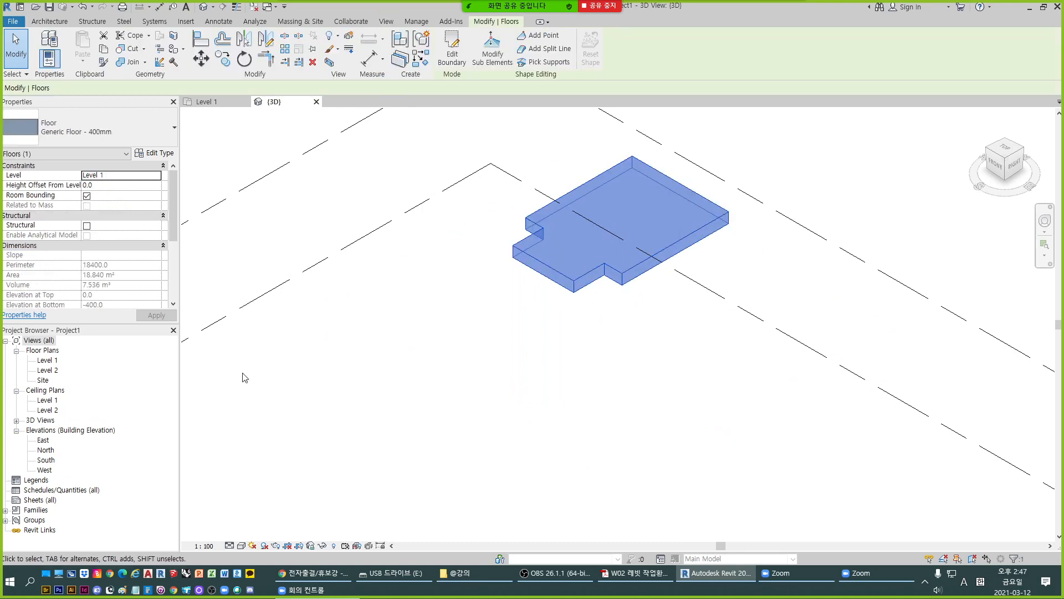
left_click(16, 420)
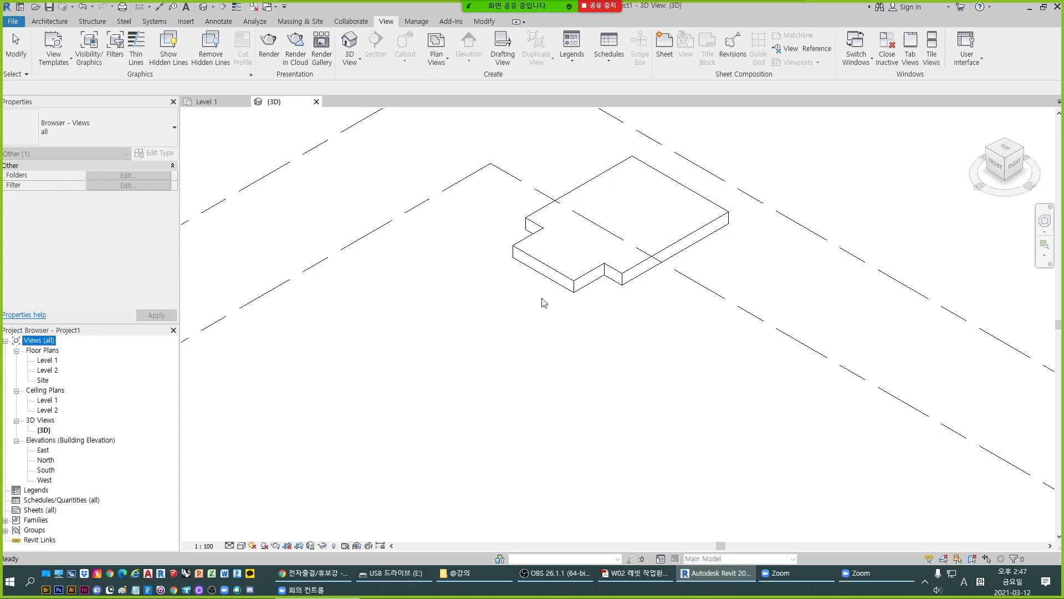
left_click(546, 277)
scroll(631, 243, "up", 4)
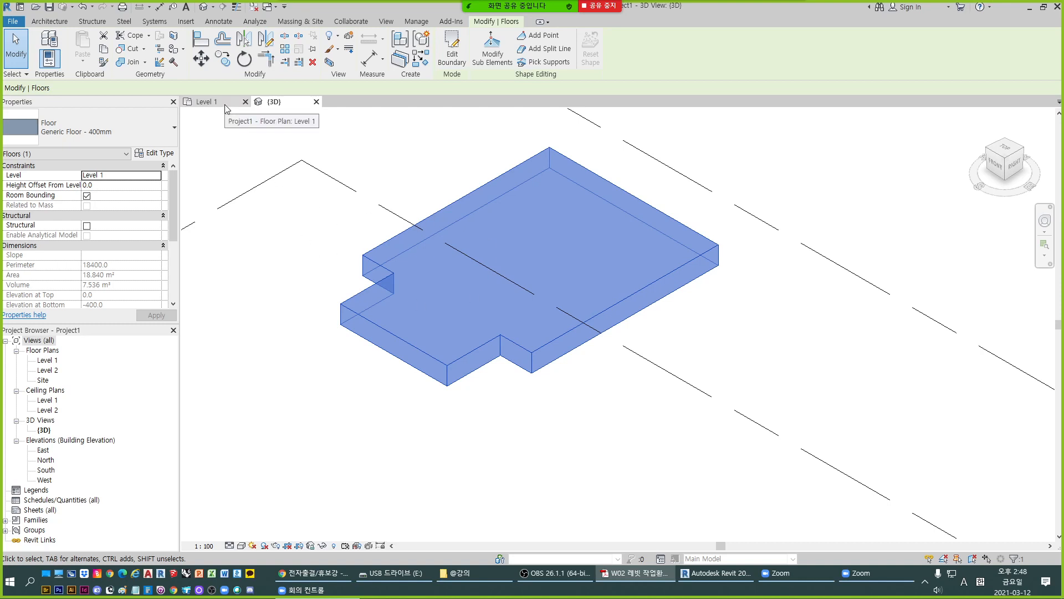
- Return to the Level 1 plan and start an architectural wall
left_click(225, 106)
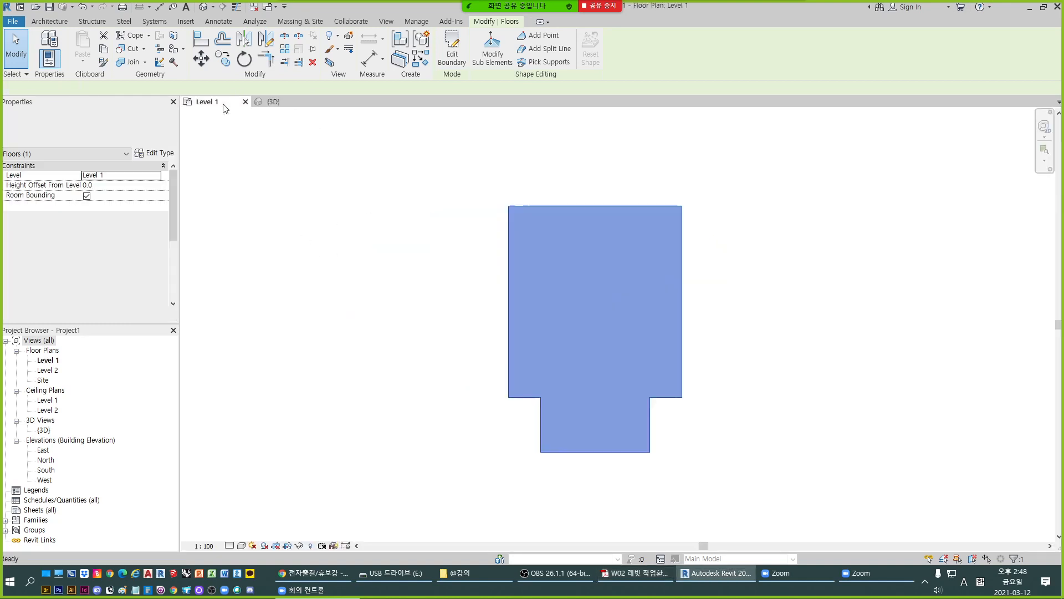
left_click(793, 338)
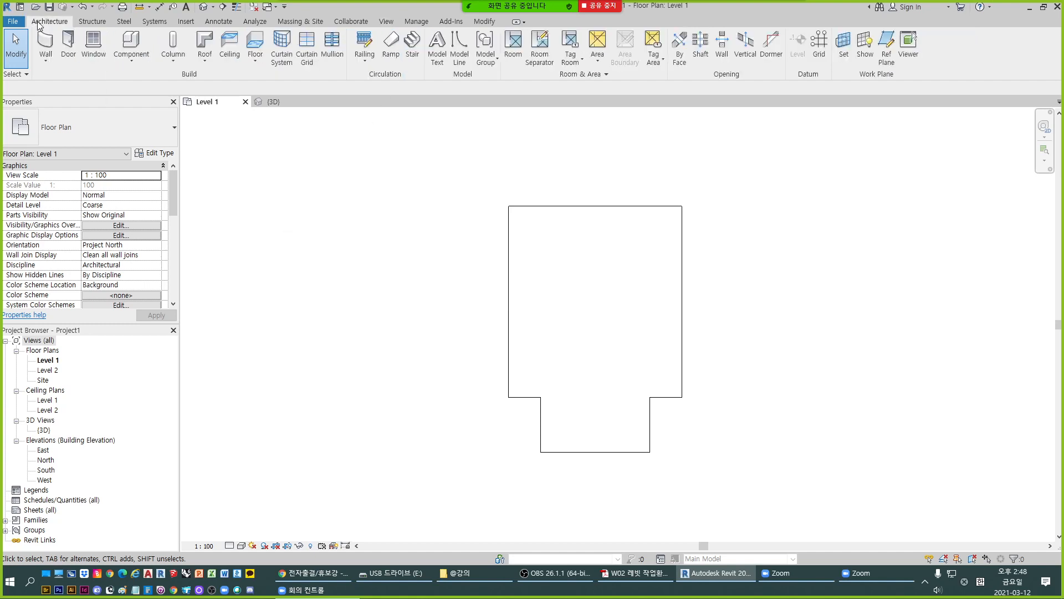
left_click(92, 21)
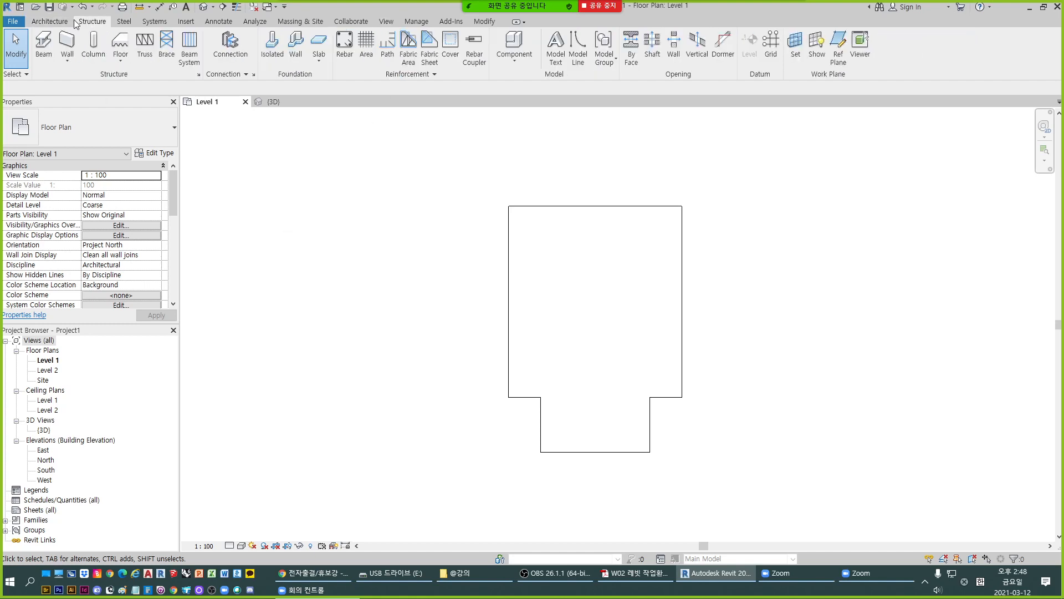
left_click(48, 21)
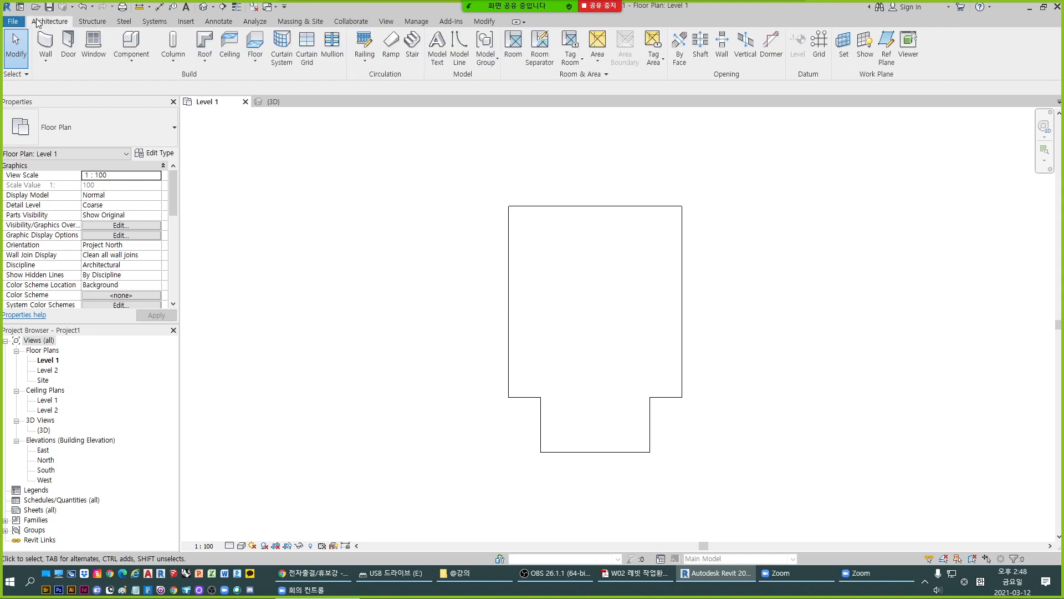
left_click(50, 66)
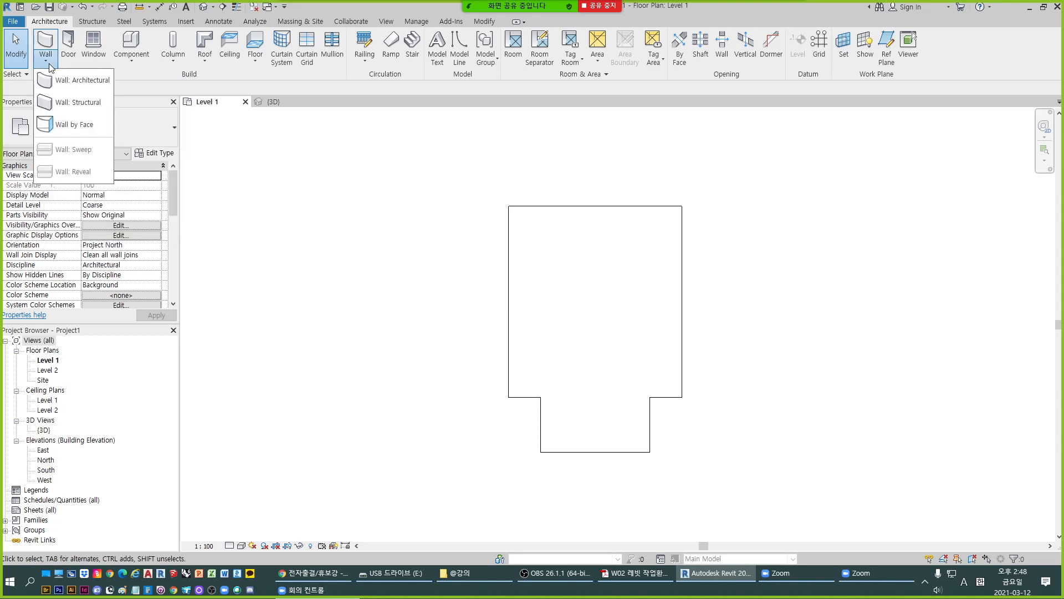
left_click(85, 82)
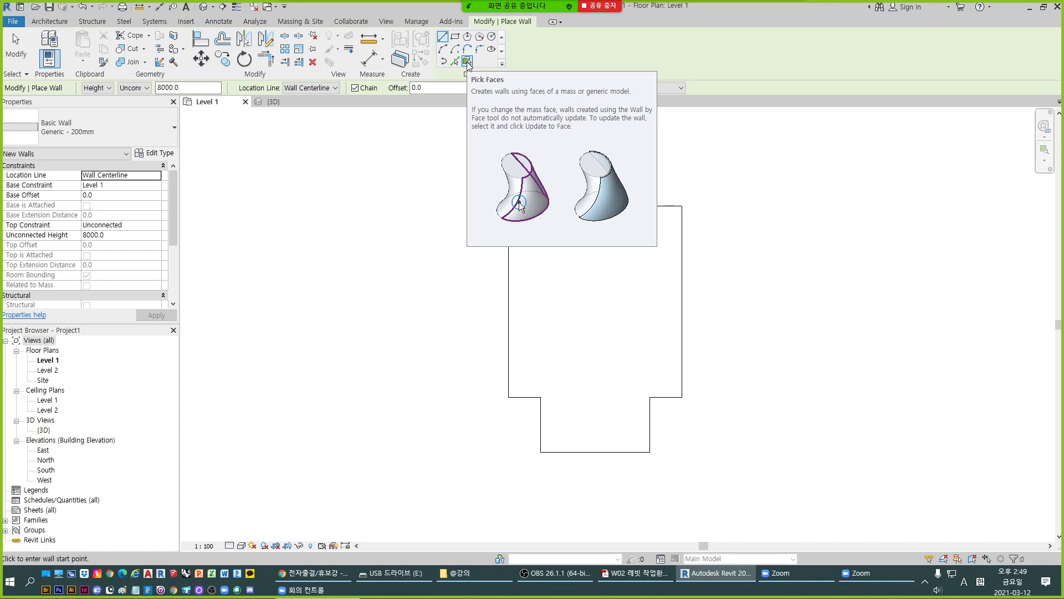
- Switch the wall placement method to Pick Lines and open the wall's location line options
left_click(468, 61)
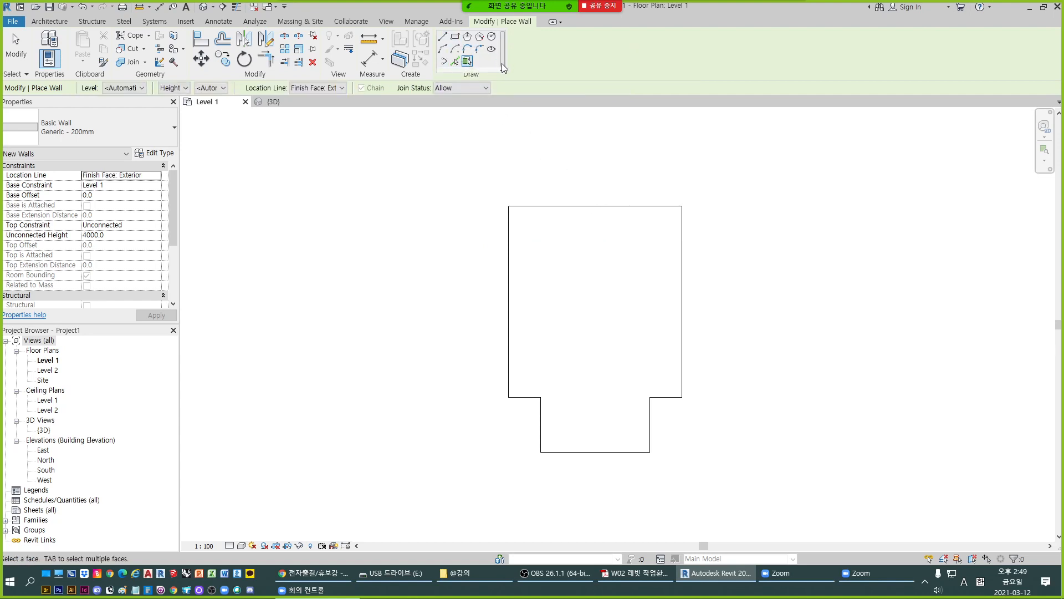
left_click(455, 63)
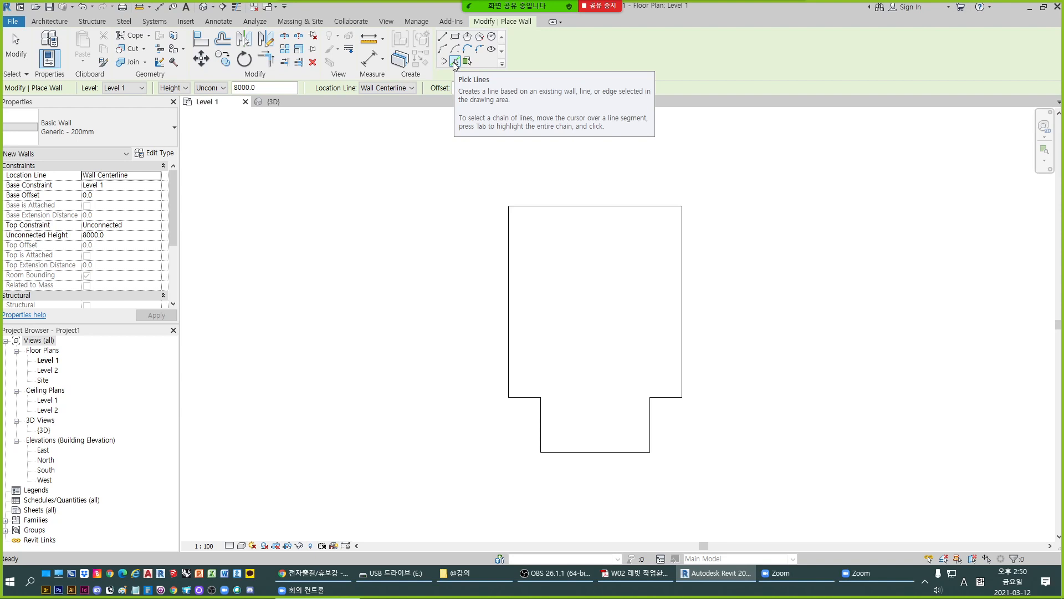
left_click(455, 62)
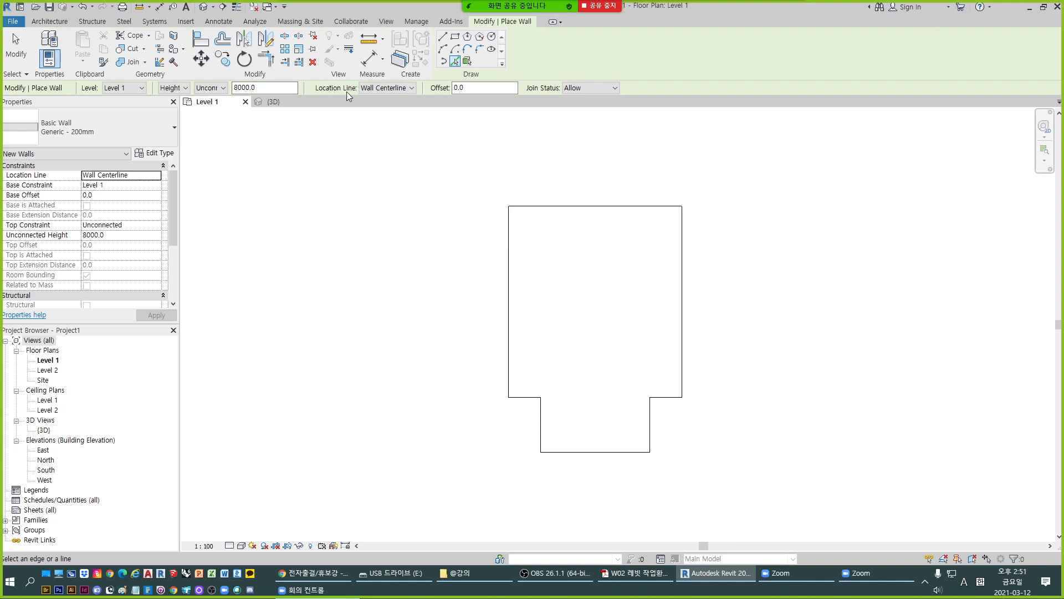
left_click(376, 90)
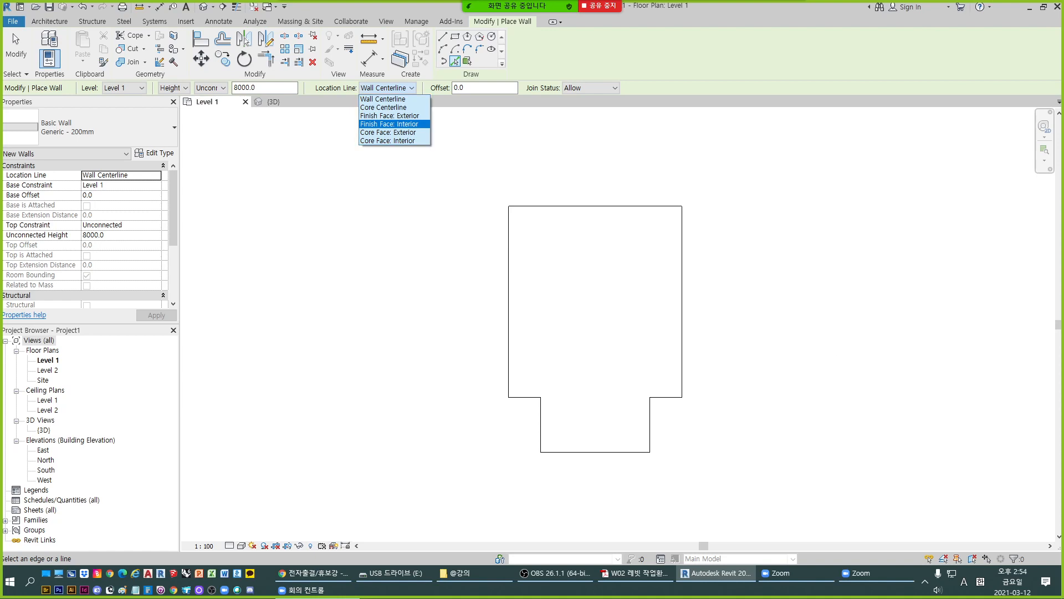
- Place Generic - 200mm walls along every edge of the floor, with the location line set to Core Face: Interior
left_click(390, 124)
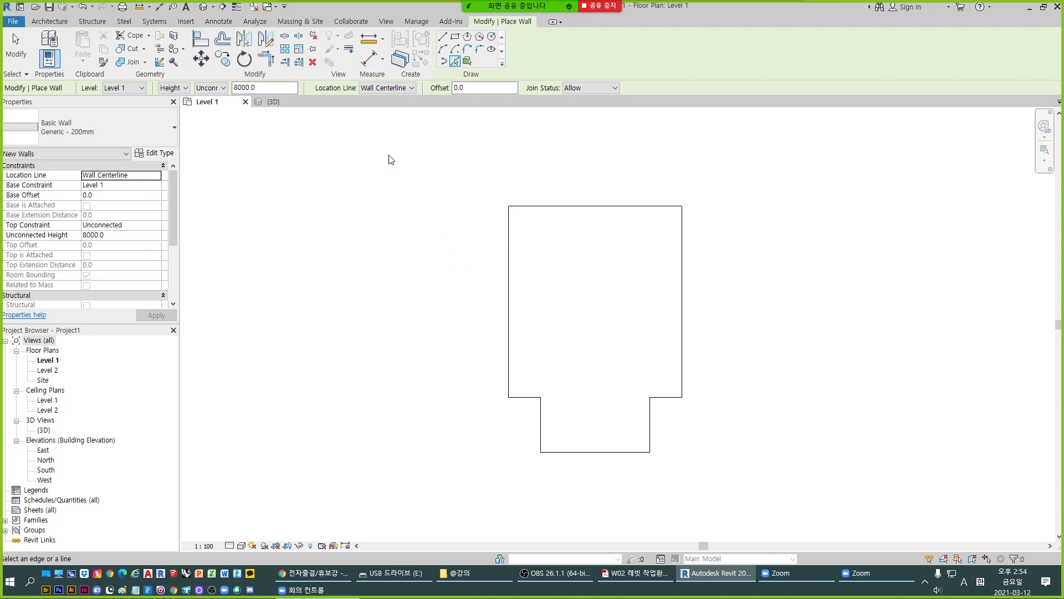
left_click(395, 89)
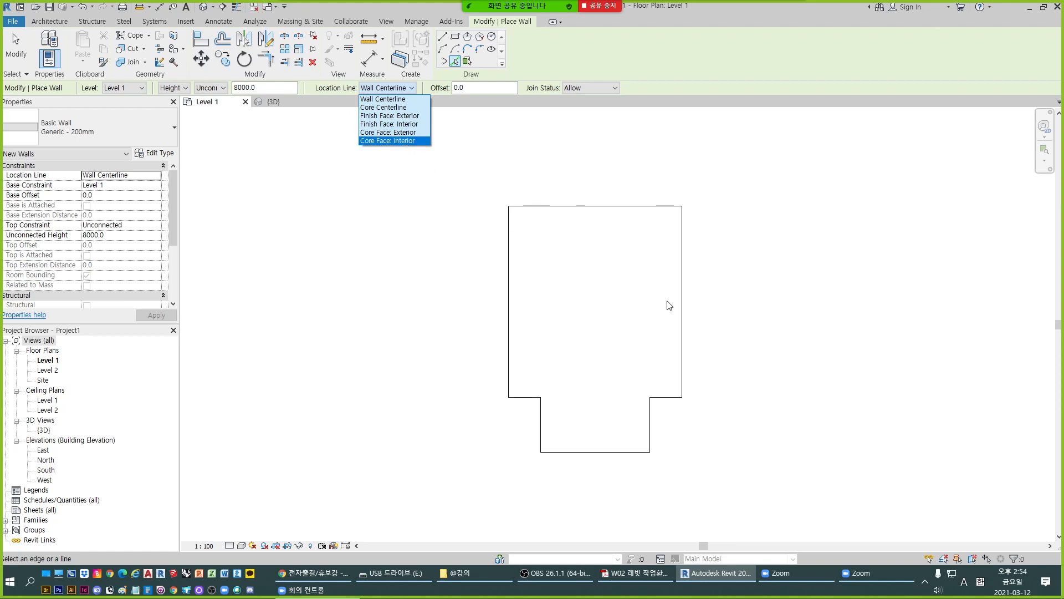
left_click(413, 141)
left_click(520, 209)
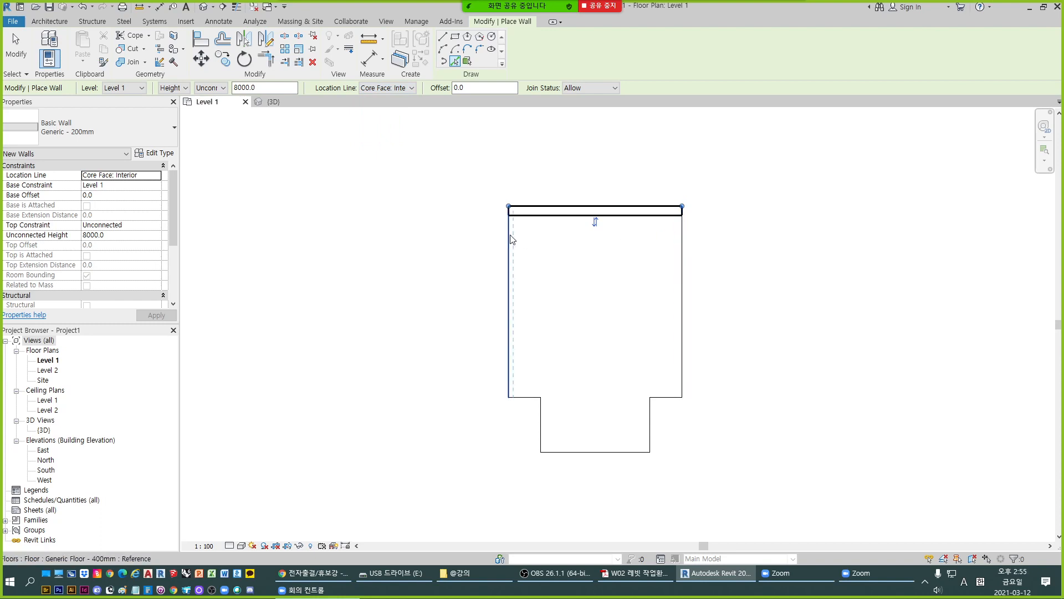
left_click(683, 256)
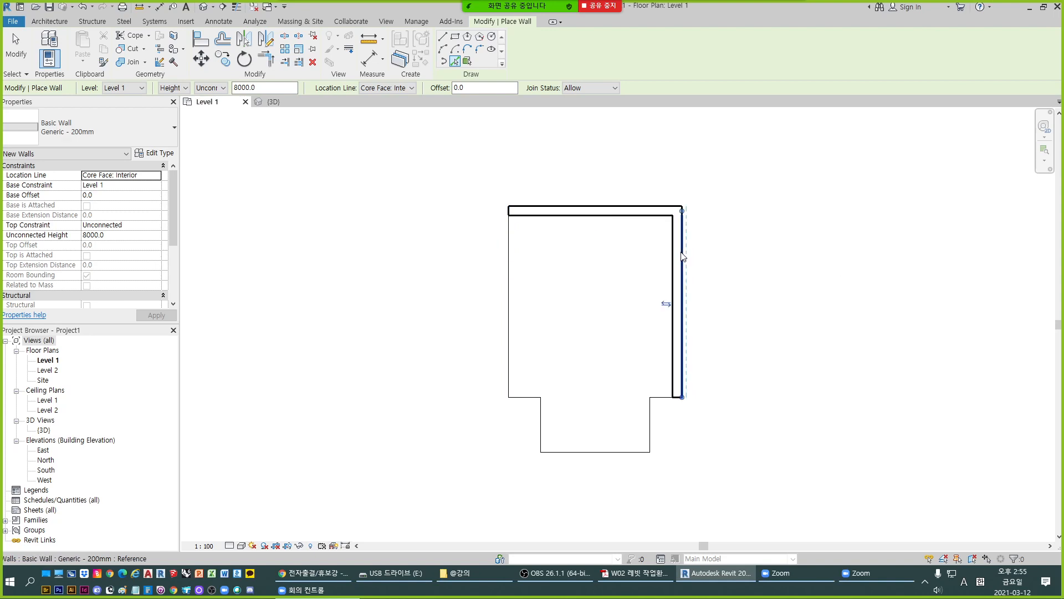
left_click(652, 423)
left_click(613, 456)
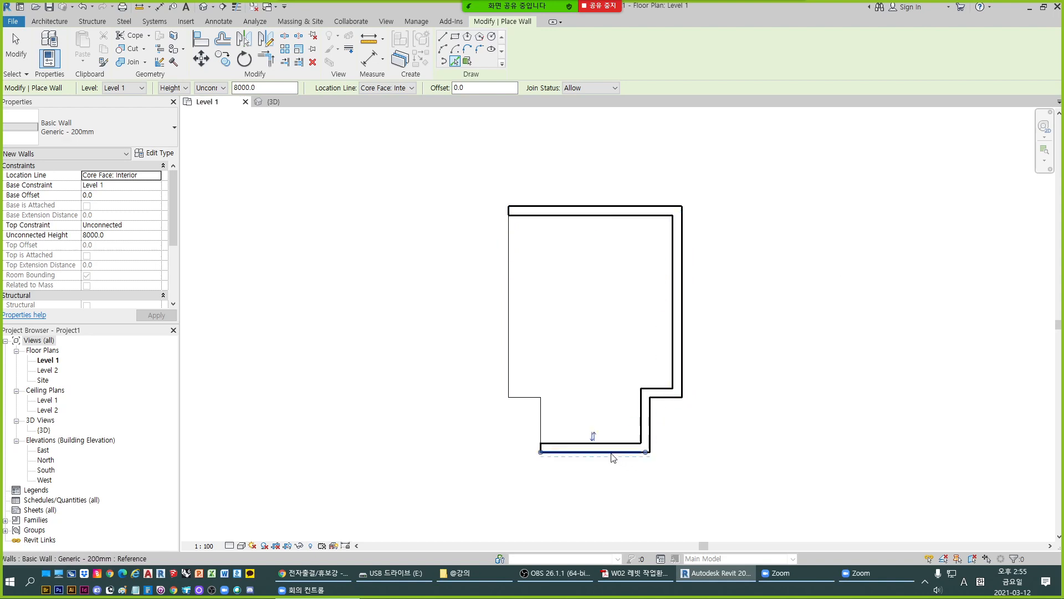
left_click(539, 424)
left_click(527, 400)
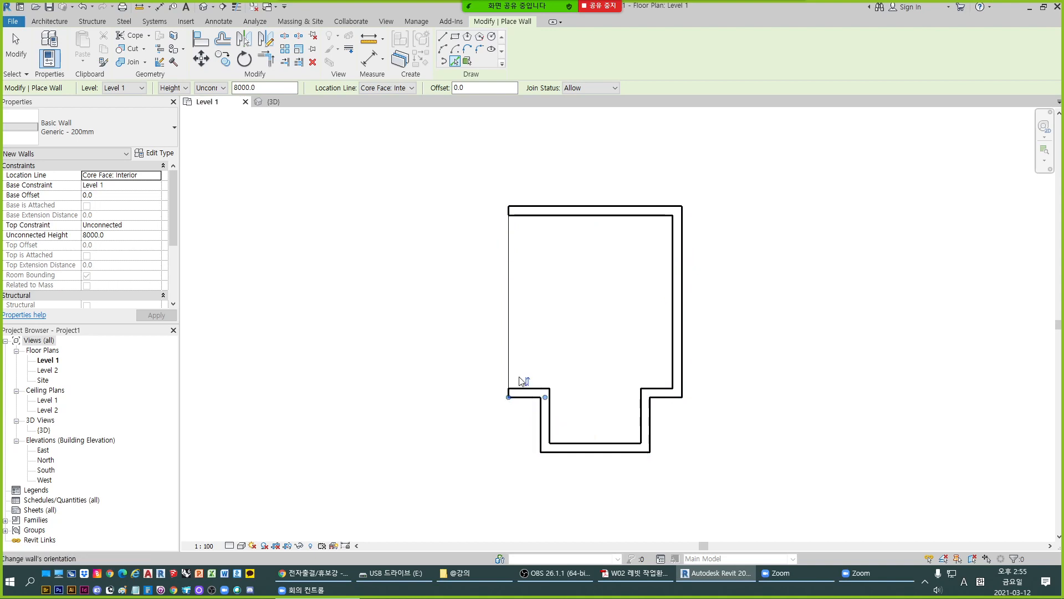
left_click(513, 363)
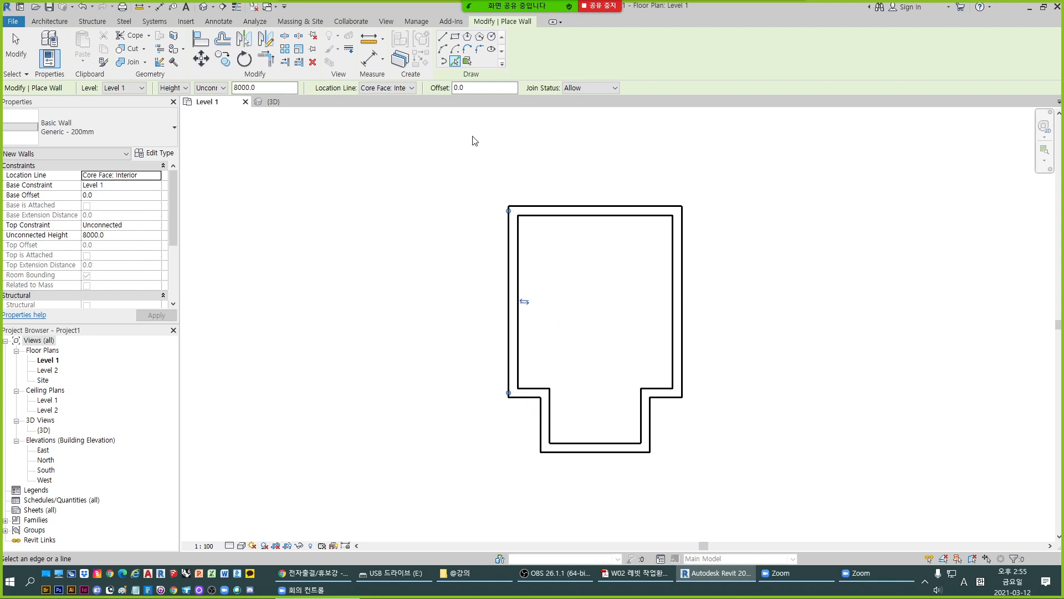
scroll(527, 315, "up", 2)
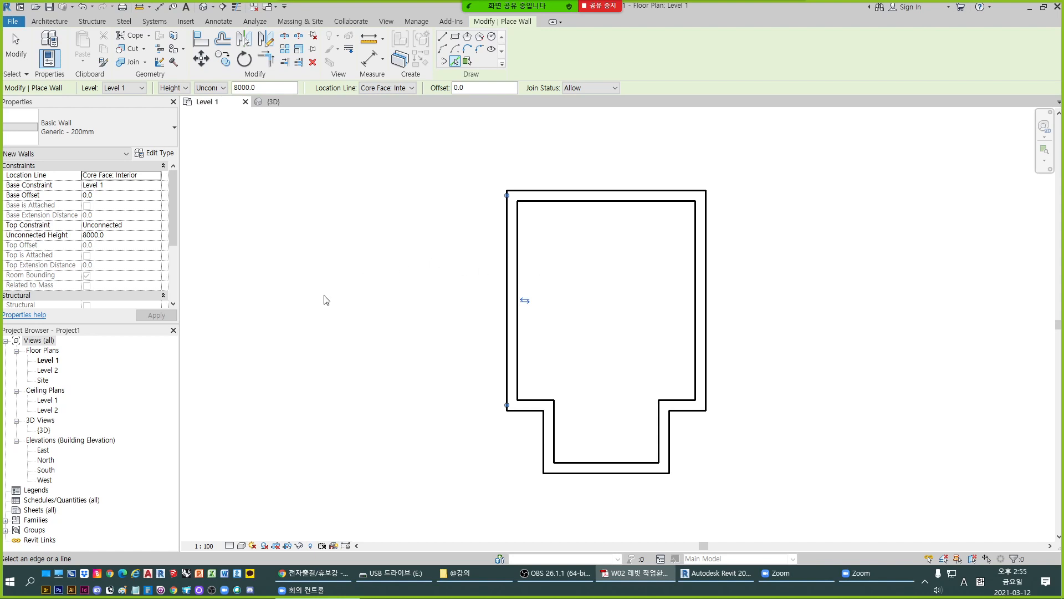
- Examine the new walls in the default 3D view and end wall placement
left_click(285, 101)
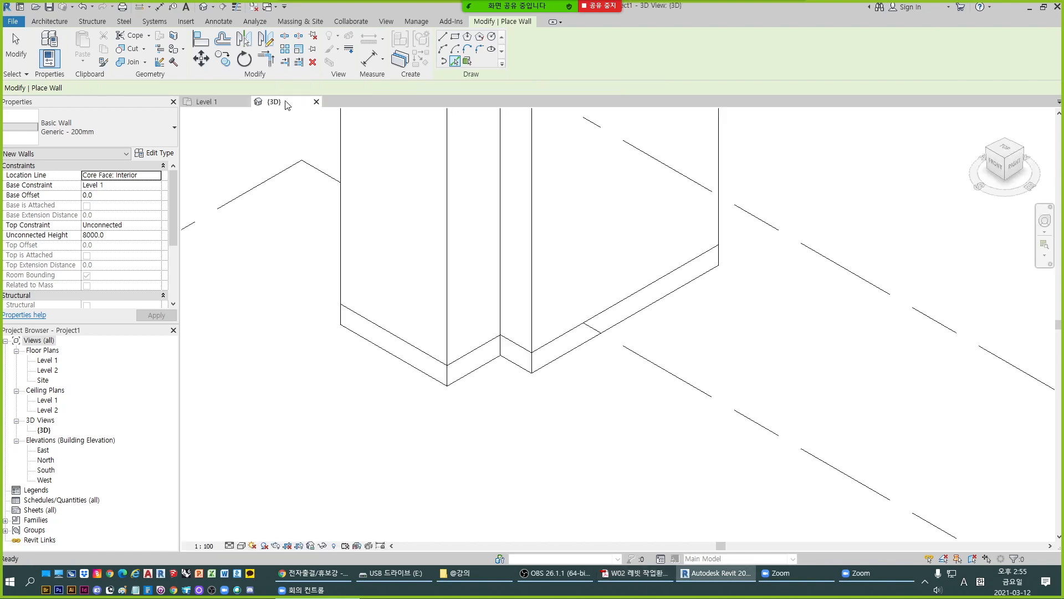
scroll(544, 336, "down", 5)
scroll(540, 199, "up", 3)
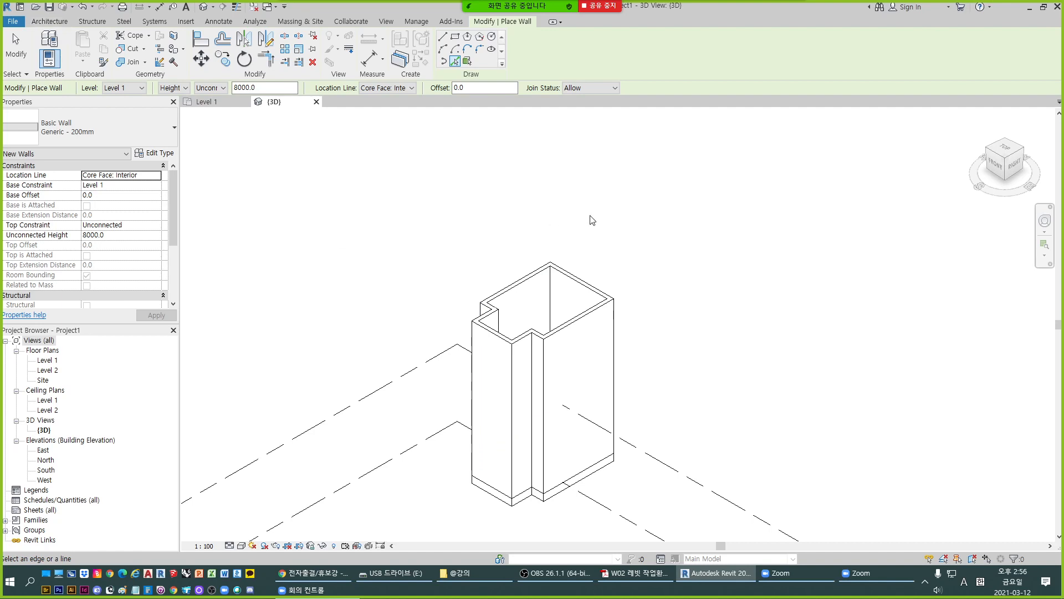
key("Escape")
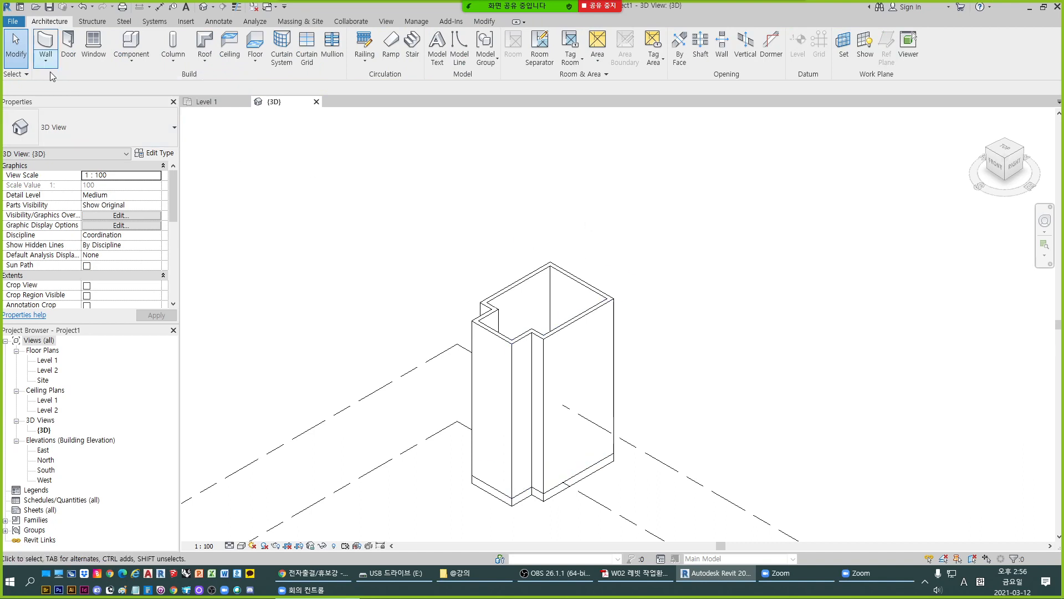
- Practise selecting the walls with selection windows across the 3D model, clearing the selection after each try
left_click_drag(670, 314, 488, 228)
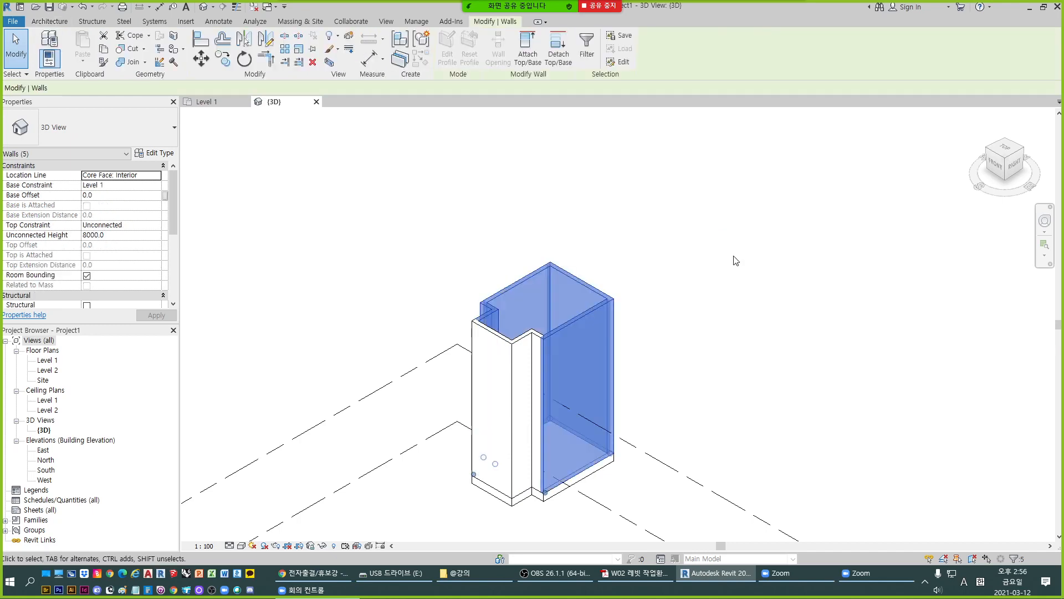
left_click(733, 261)
left_click_drag(654, 338, 470, 255)
left_click(660, 271)
left_click_drag(671, 318, 465, 258)
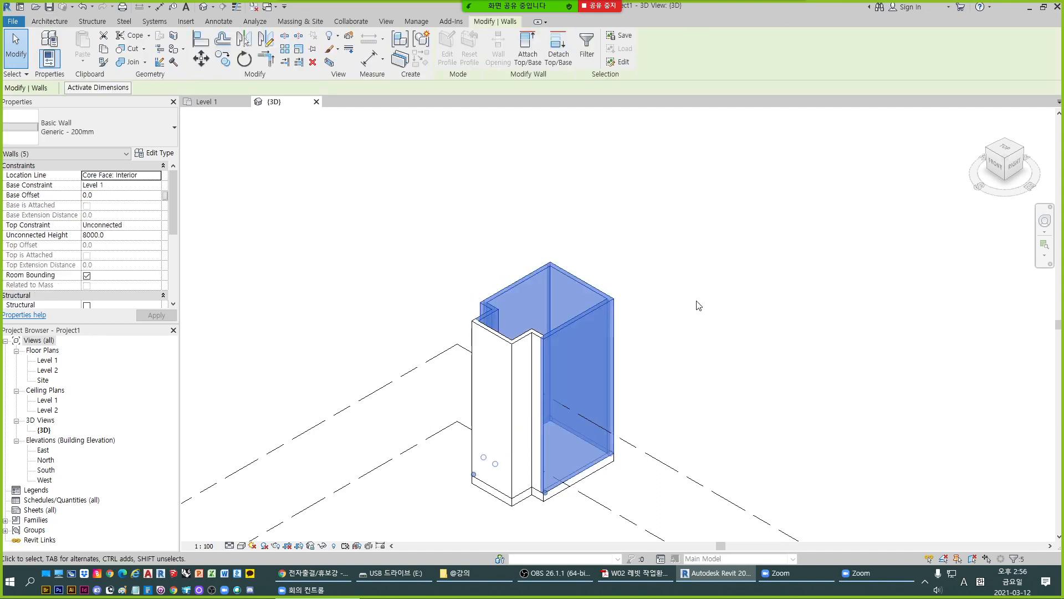
left_click_drag(662, 319, 431, 278)
left_click(724, 349)
left_click_drag(657, 344, 478, 259)
key("Escape")
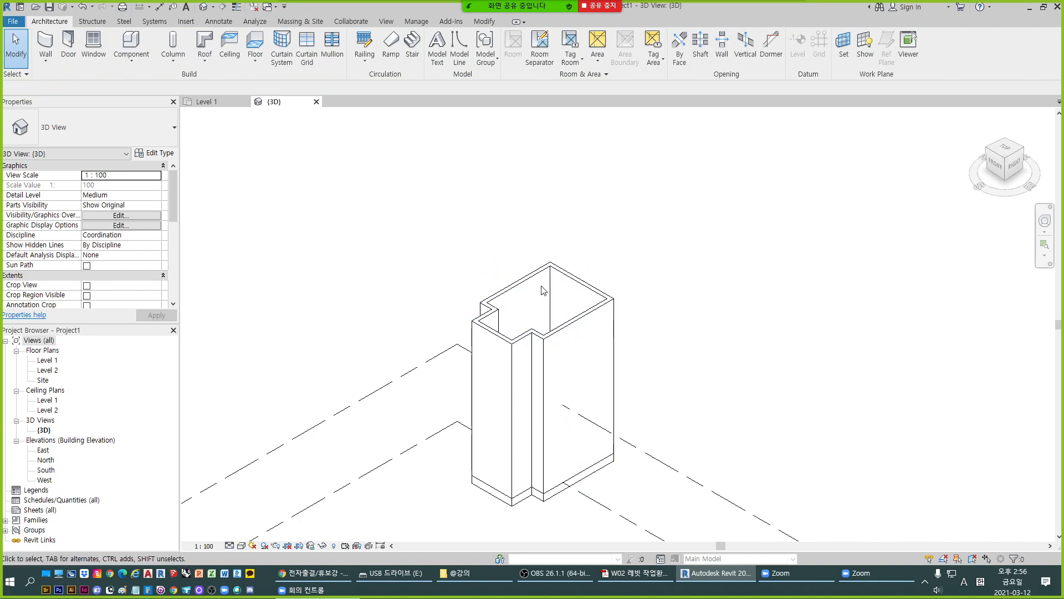
left_click_drag(664, 332, 439, 242)
left_click(513, 349)
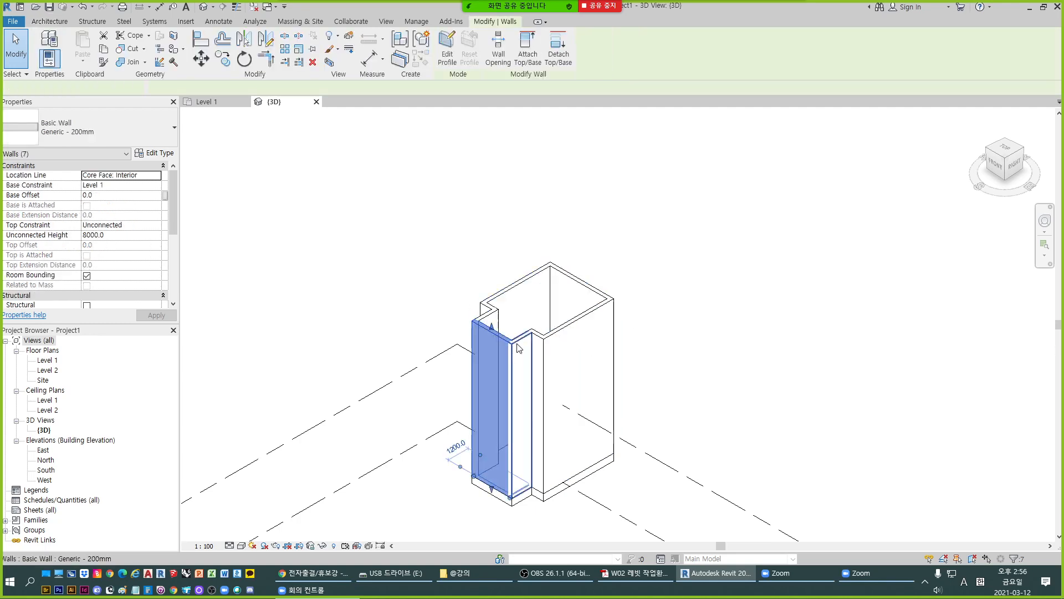
left_click(714, 316)
- Inspect the base of the walls along the floor slab and the whole enclosure in 3D
scroll(635, 418, "down", 3)
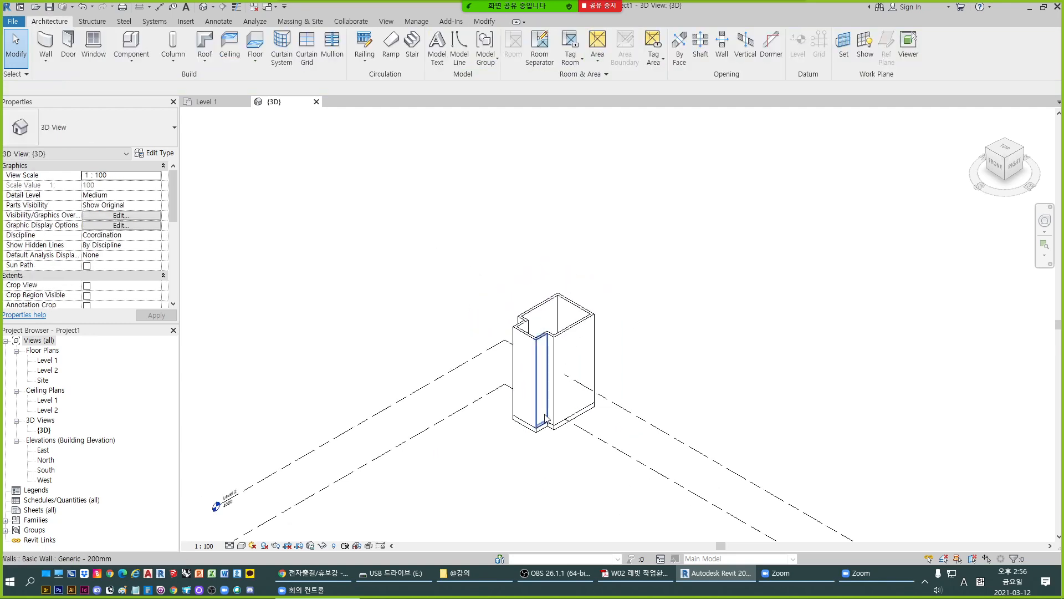
scroll(589, 434, "up", 6)
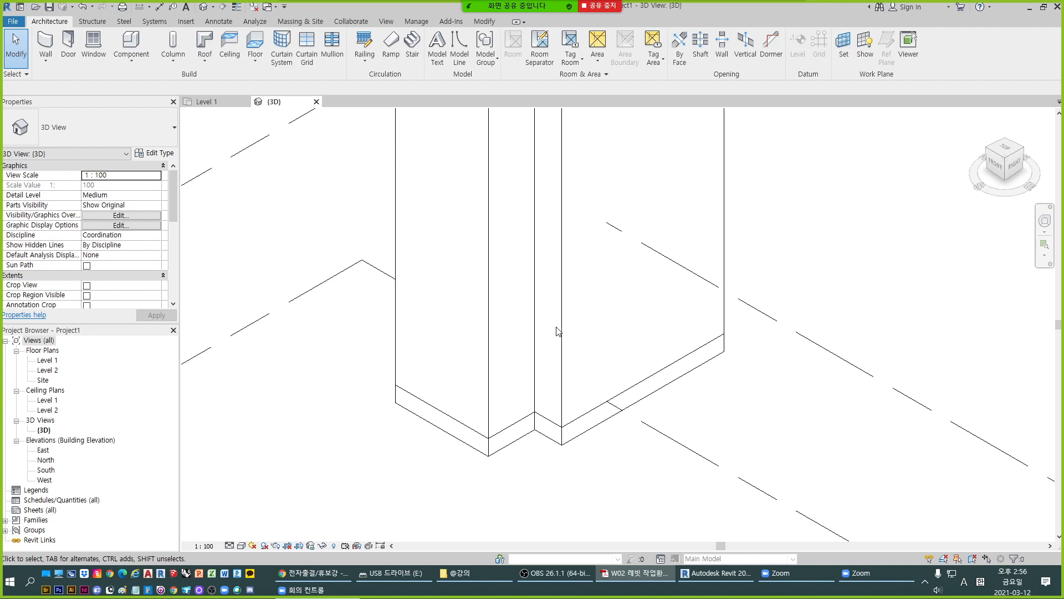
scroll(860, 280, "down", 3)
scroll(621, 449, "down", 3)
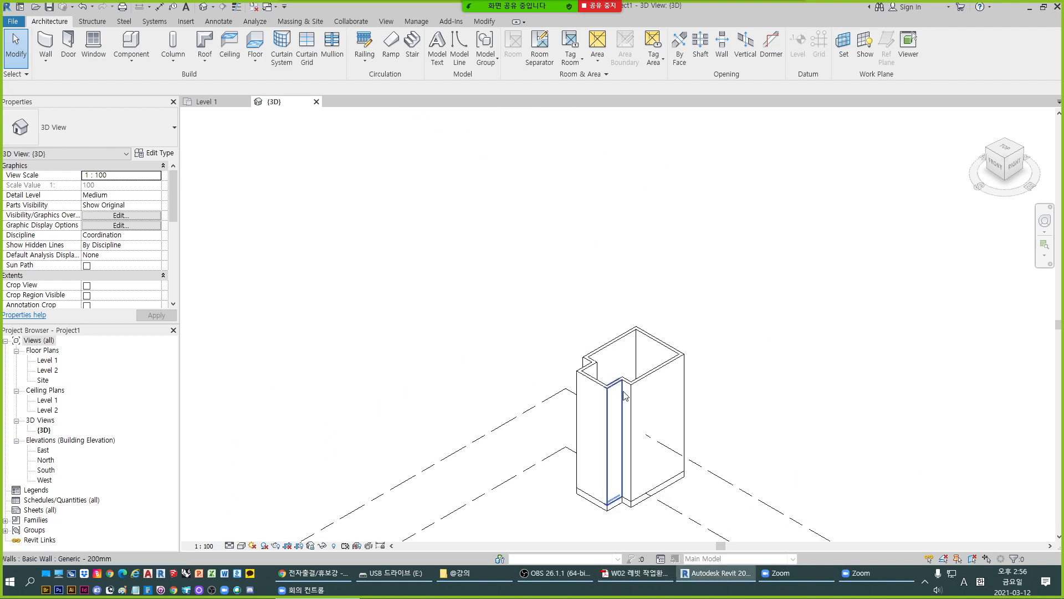
scroll(633, 489, "up", 5)
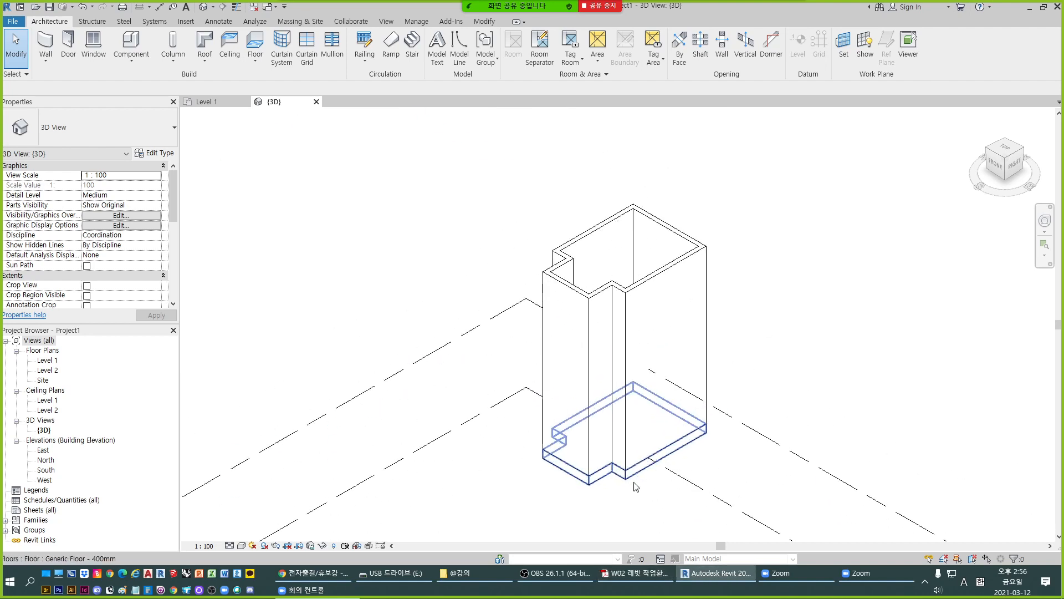
- Place an M_Single-Flush 0915 x 2134mm door on the Level 1 plan, centred in the north wall at 1800 from each side wall
left_click(221, 101)
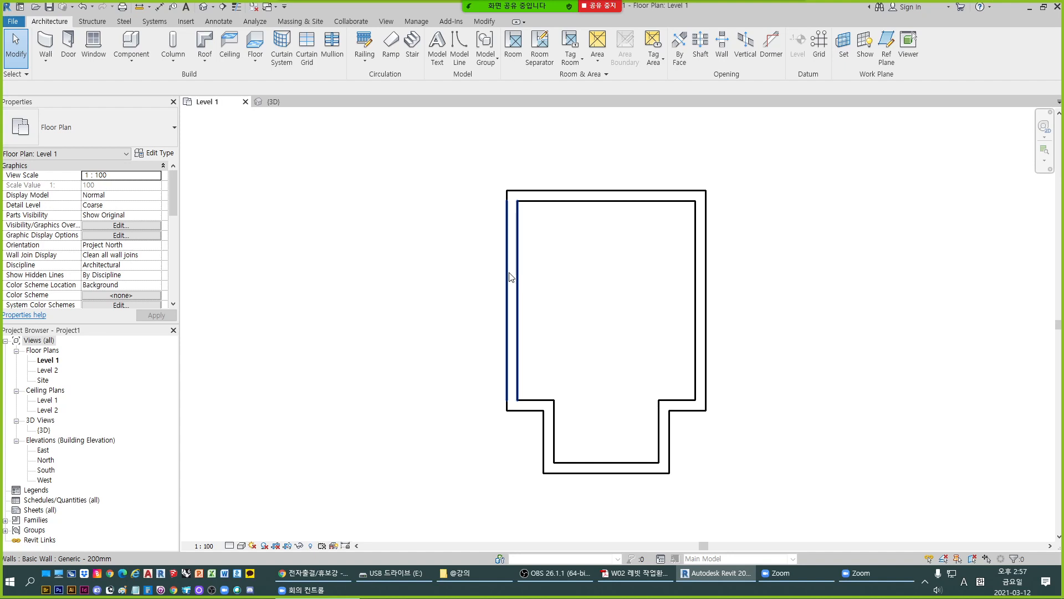
left_click(67, 50)
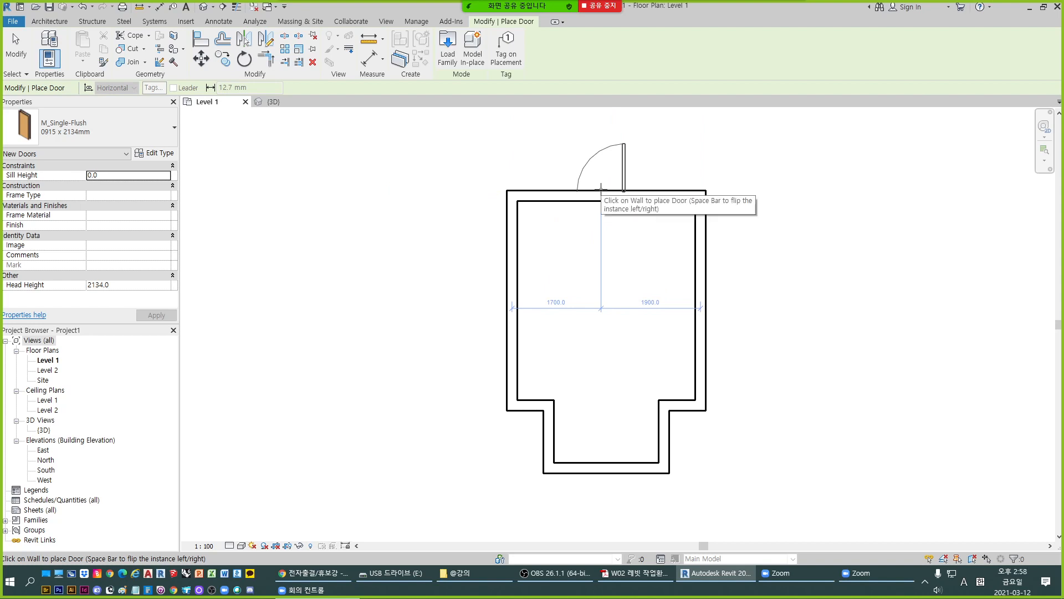
scroll(603, 189, "up", 2)
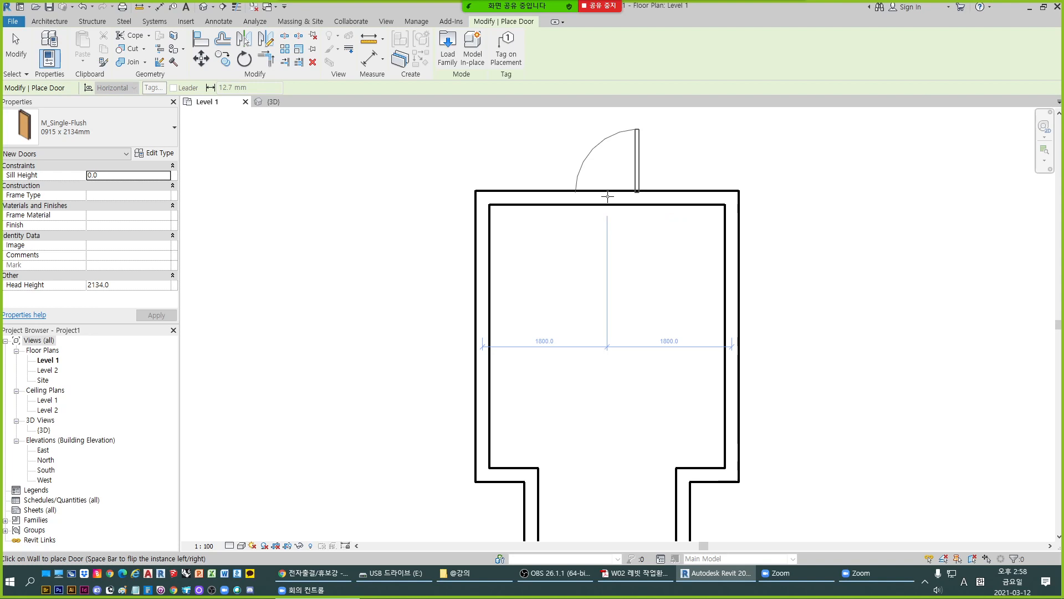
left_click(607, 196)
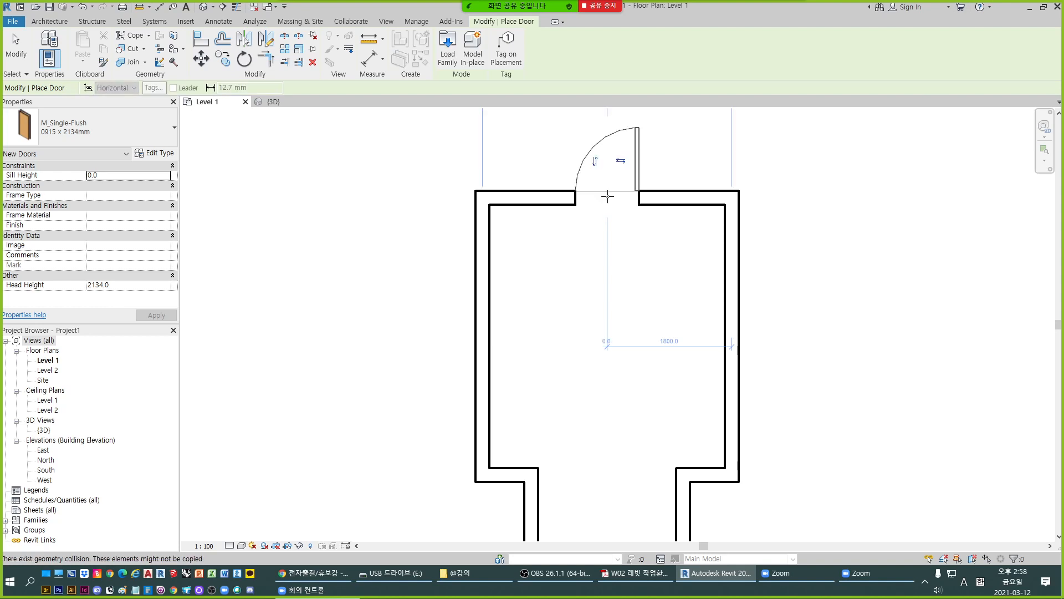
- Try flipping the door's facing and hinge side, ending with its original outward swing
scroll(628, 298, "down", 2)
scroll(619, 234, "up", 3)
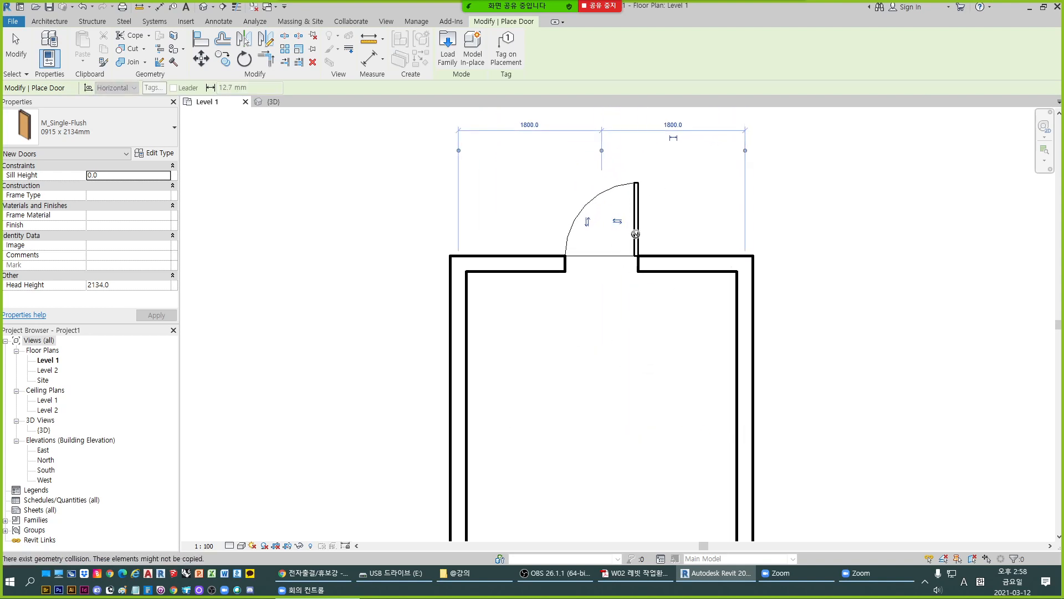
scroll(619, 234, "up", 1)
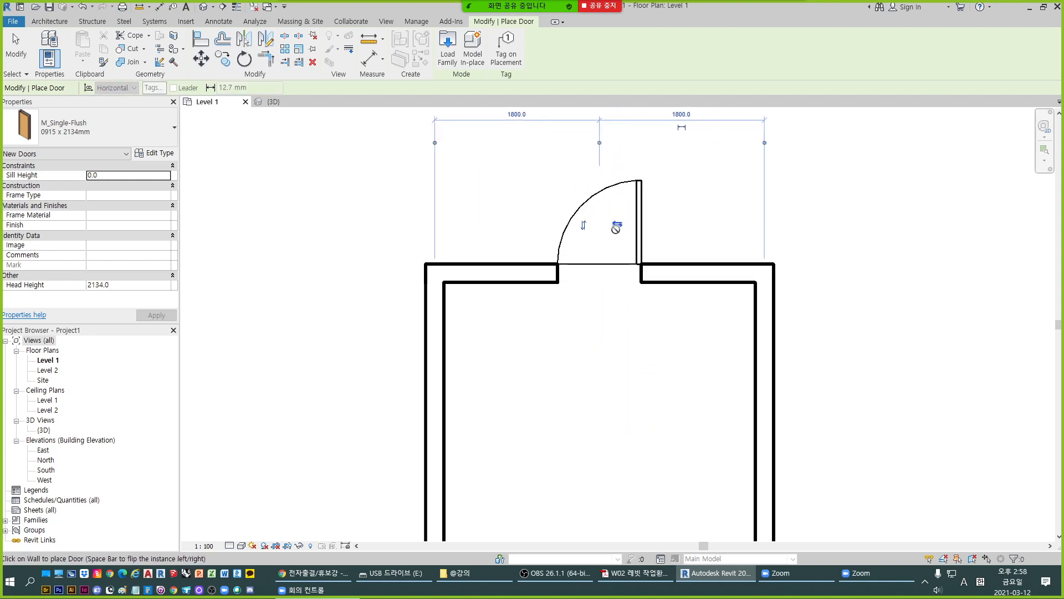
left_click(581, 227)
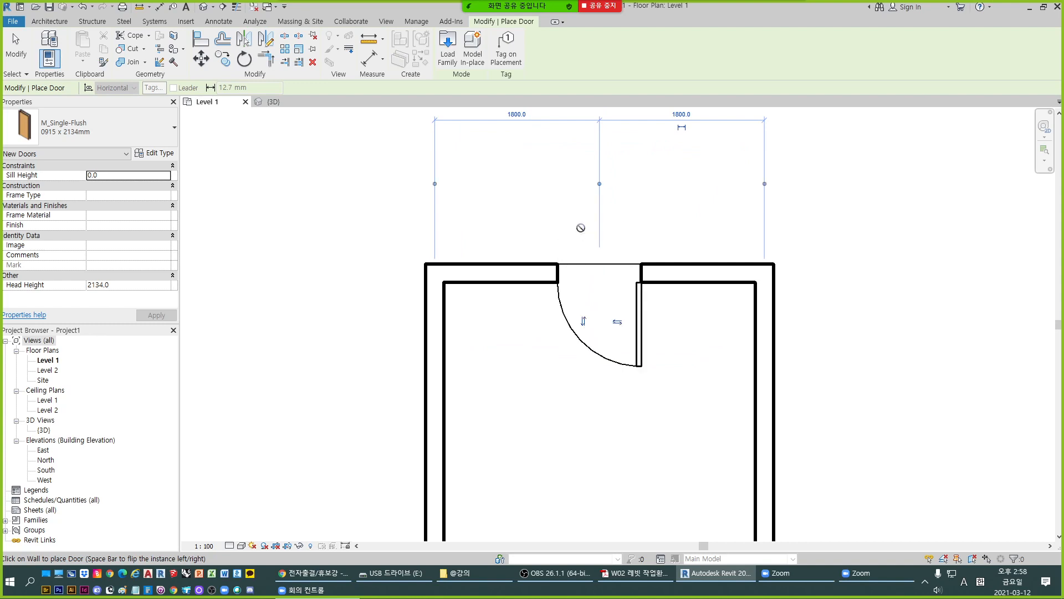
left_click(588, 318)
left_click(584, 228)
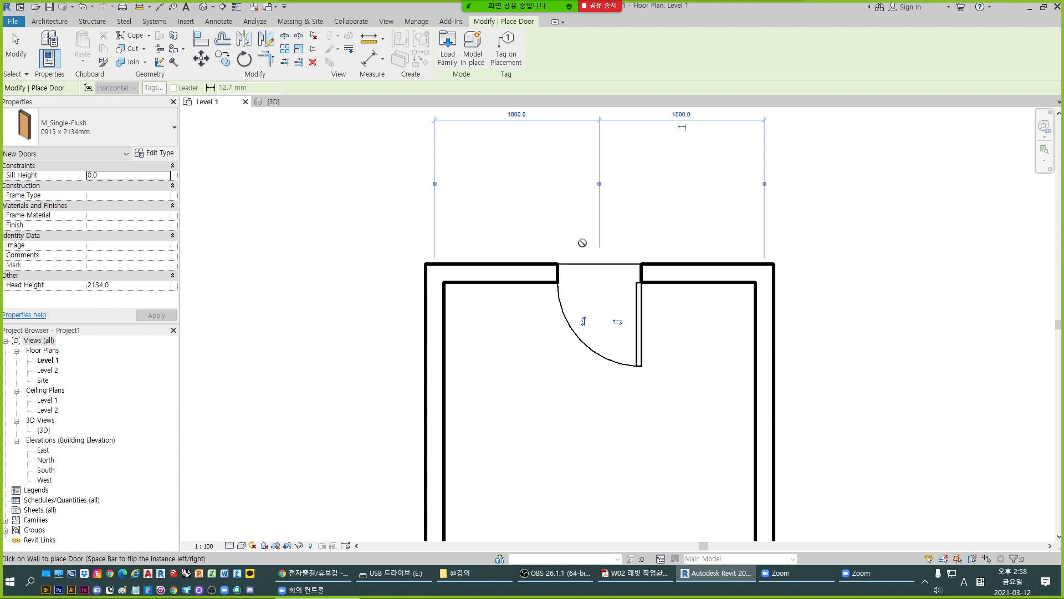
left_click(582, 317)
left_click(618, 224)
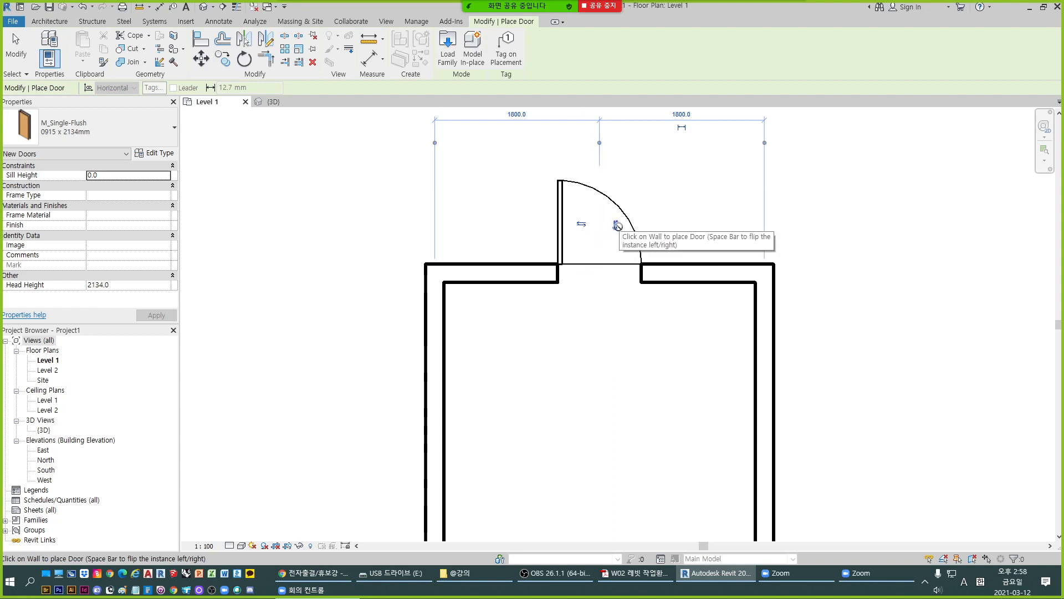
left_click(581, 224)
left_click(618, 224)
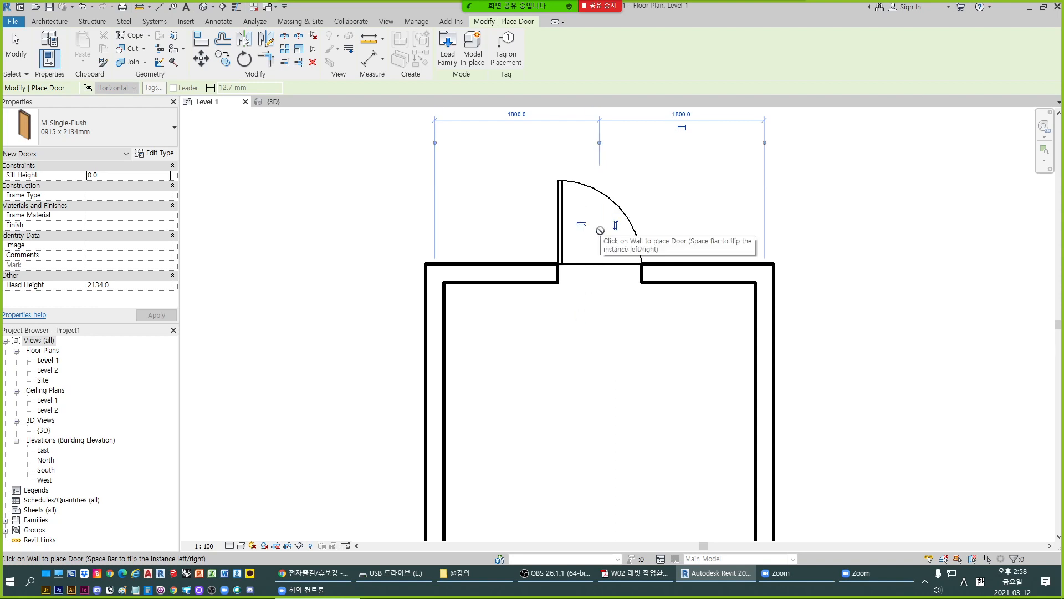
left_click(584, 225)
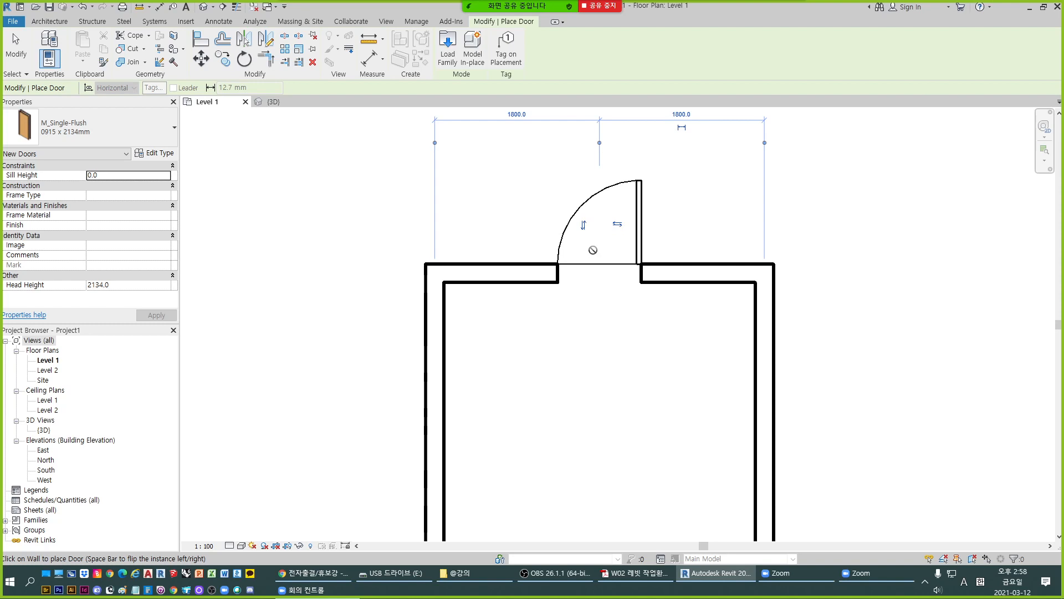
- Start placing windows on the Level 1 plan with the M_Fixed 0406 x 0610mm type, and review its sill and head height settings
scroll(588, 329, "down", 1)
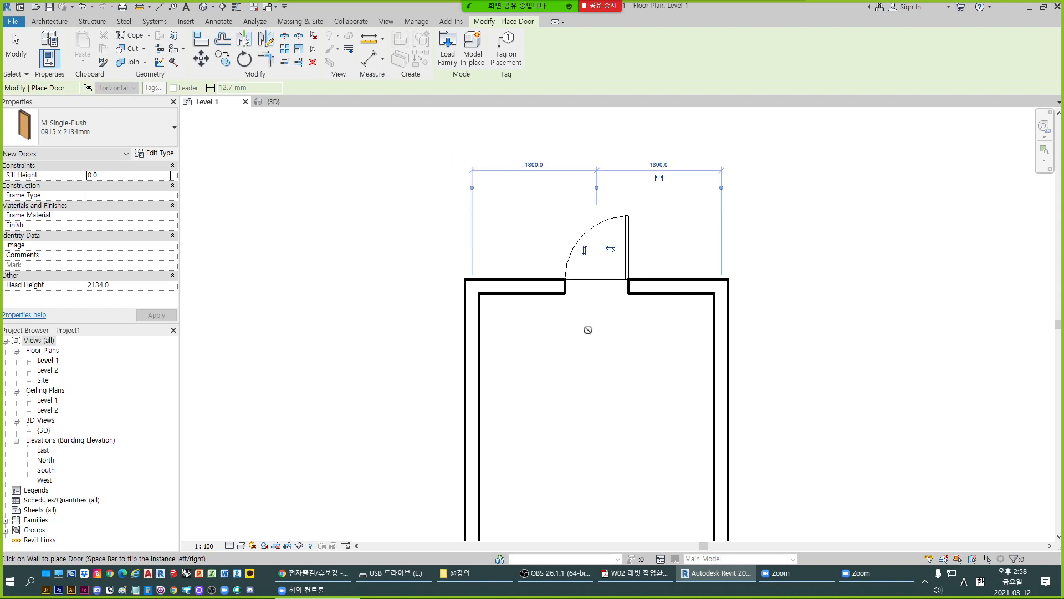
scroll(532, 245, "down", 2)
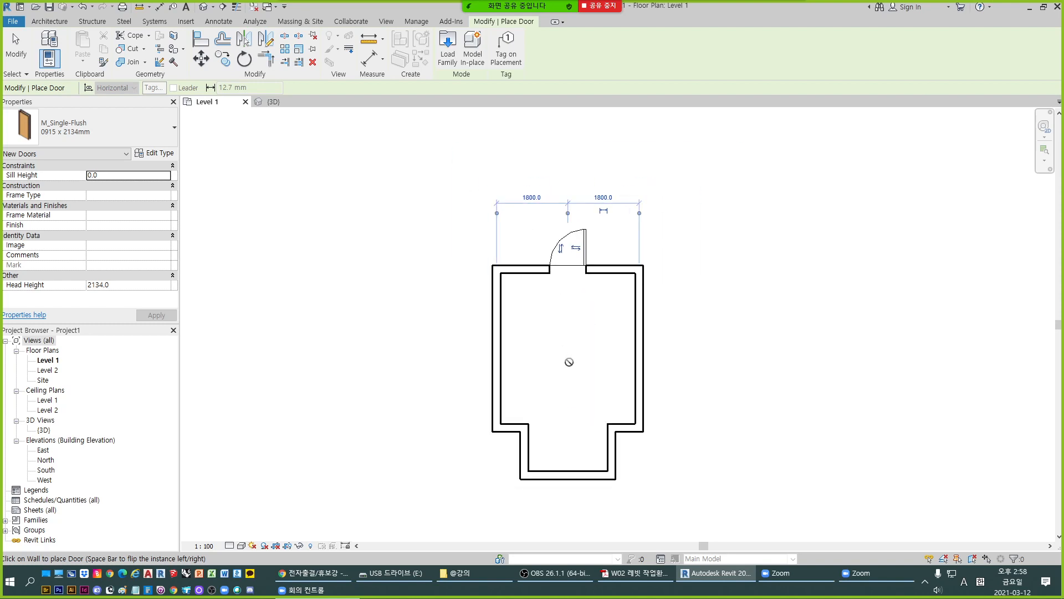
scroll(569, 363, "up", 1)
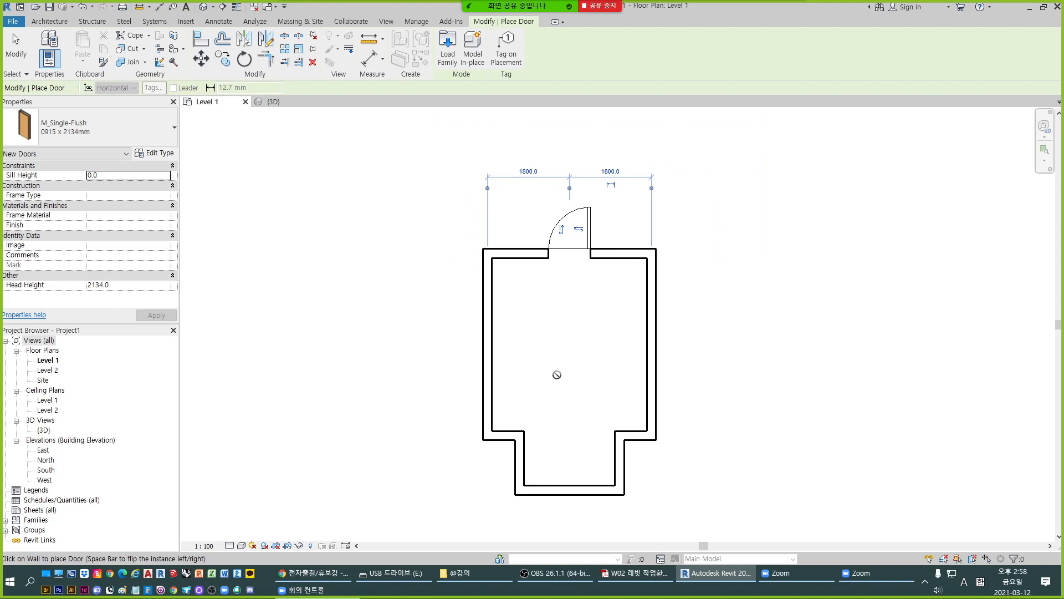
left_click(49, 21)
left_click(92, 54)
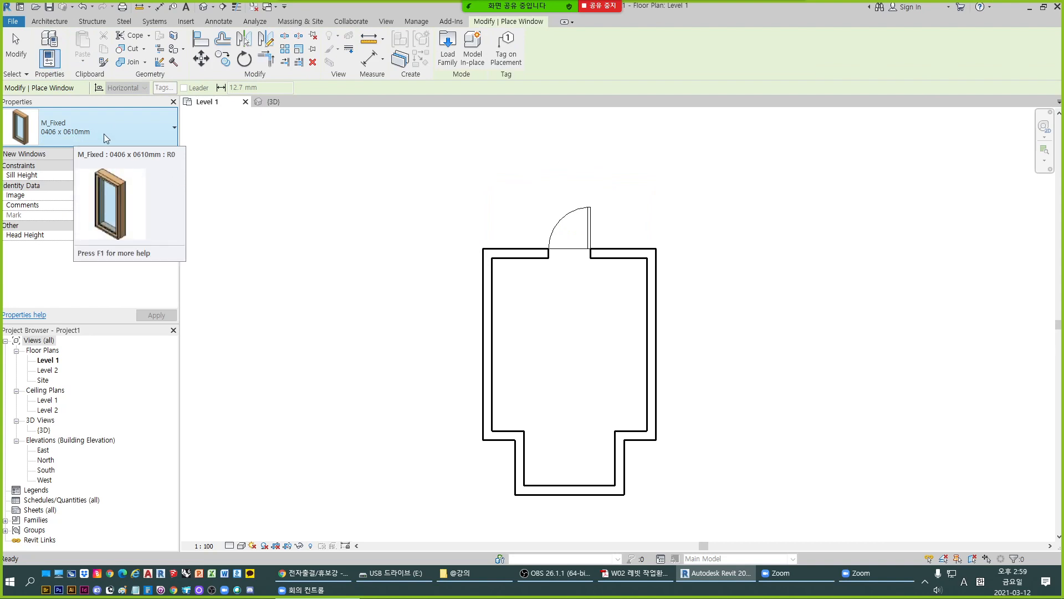
left_click(174, 128)
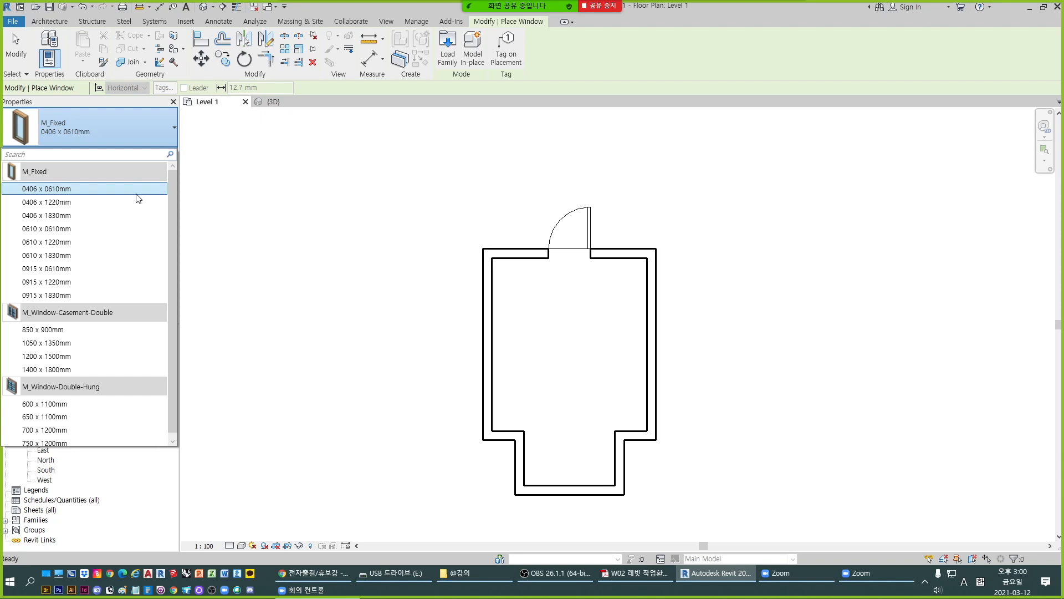
left_click(129, 128)
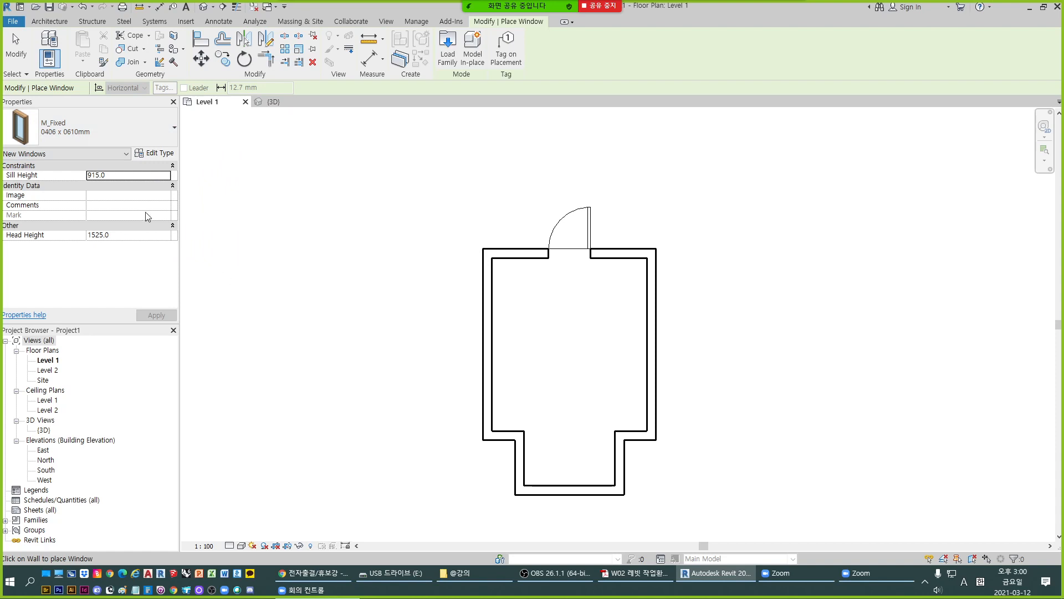
left_click(111, 234)
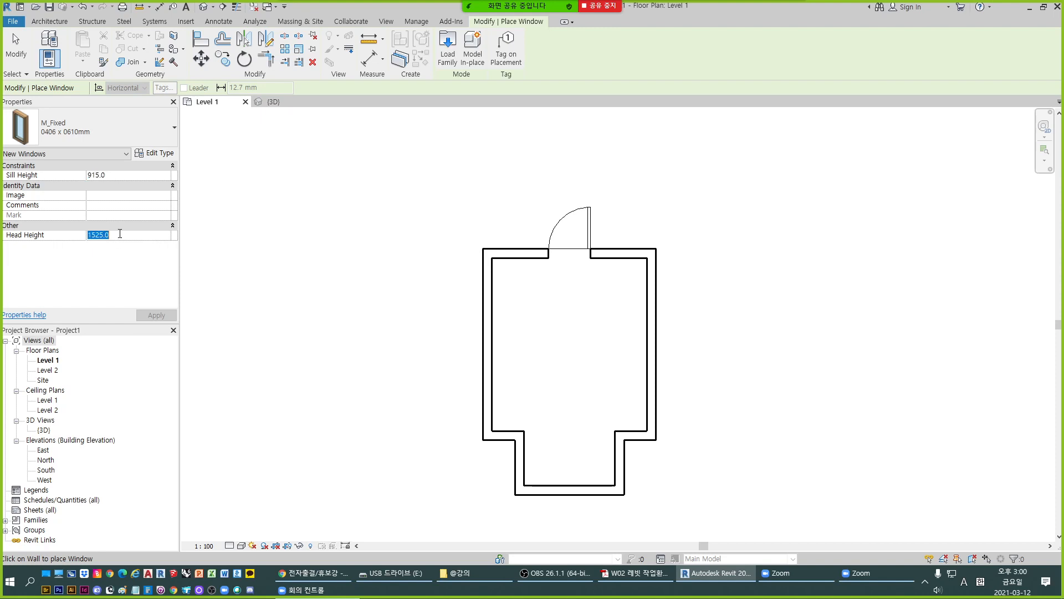
left_click(122, 177)
left_click(128, 235)
left_click(7, 176)
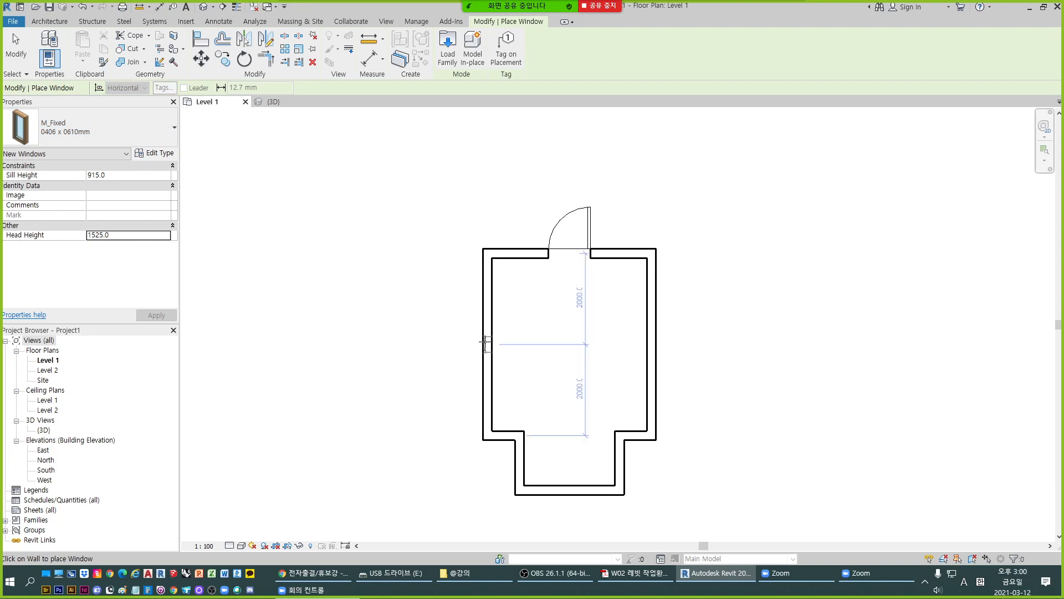
- Place M_Fixed windows in the west and east walls, each centred at 2000 from both wall ends and facing outward
left_click(484, 344)
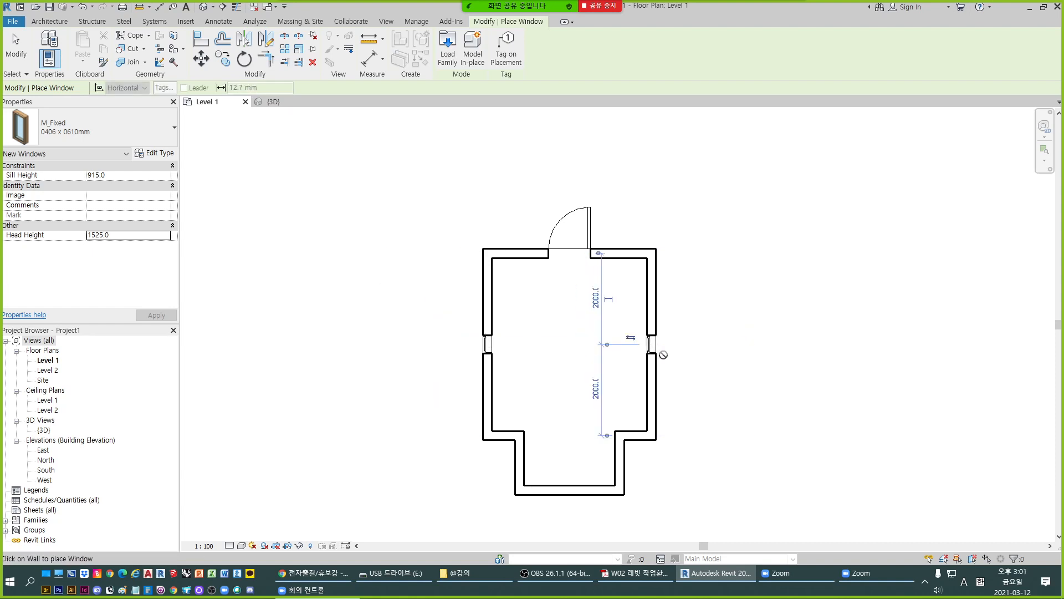
scroll(648, 348, "up", 2)
scroll(442, 355, "up", 1)
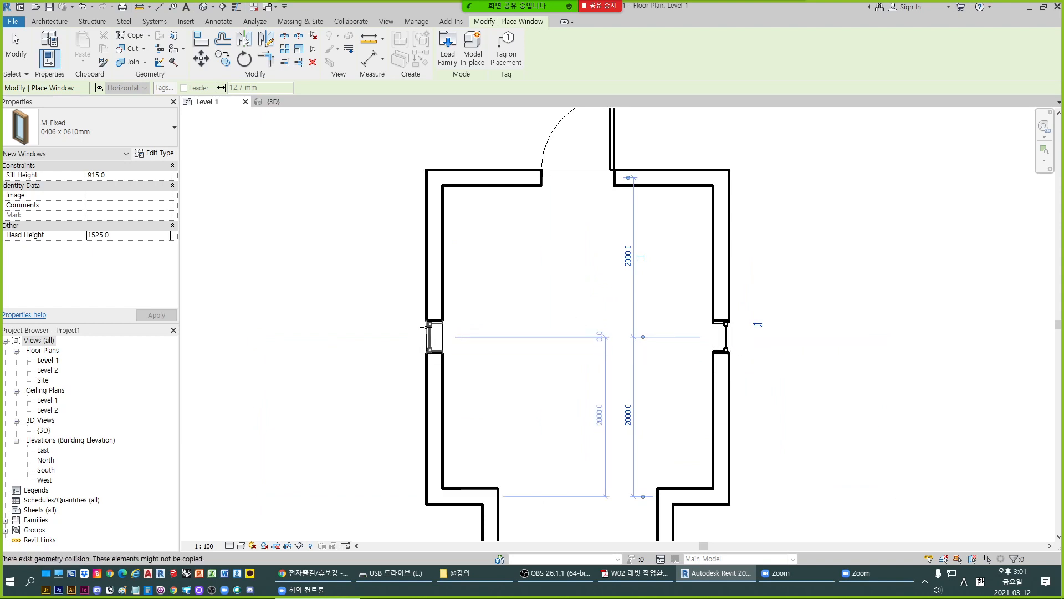
- Place an M_Fixed window facing outward in the south wall, centred at 1100 from each side wall, and end window placement
scroll(651, 330, "down", 4)
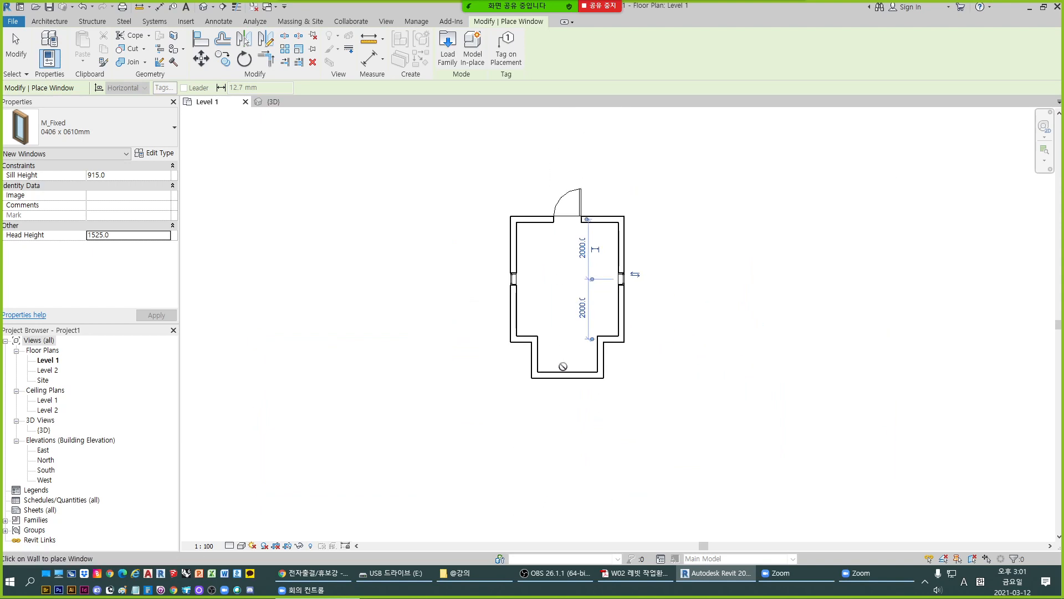
scroll(565, 379, "up", 2)
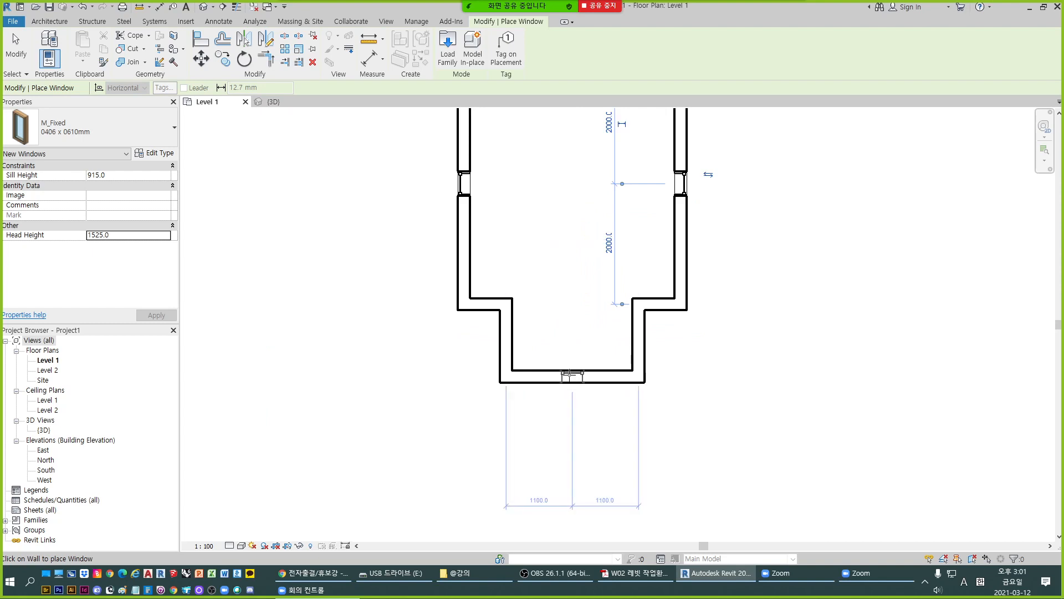
left_click(571, 375)
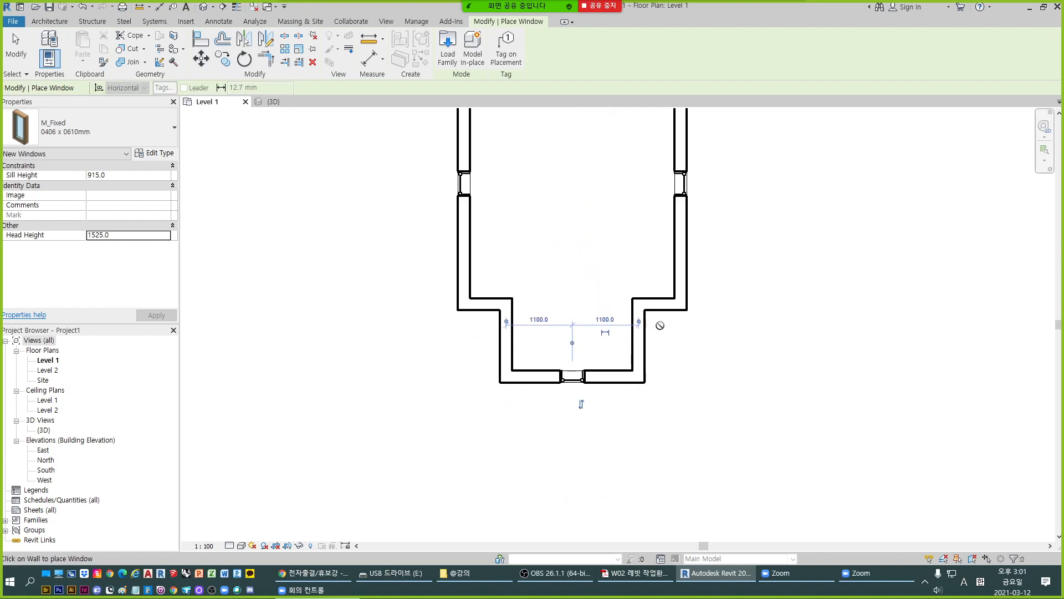
scroll(660, 328, "down", 2)
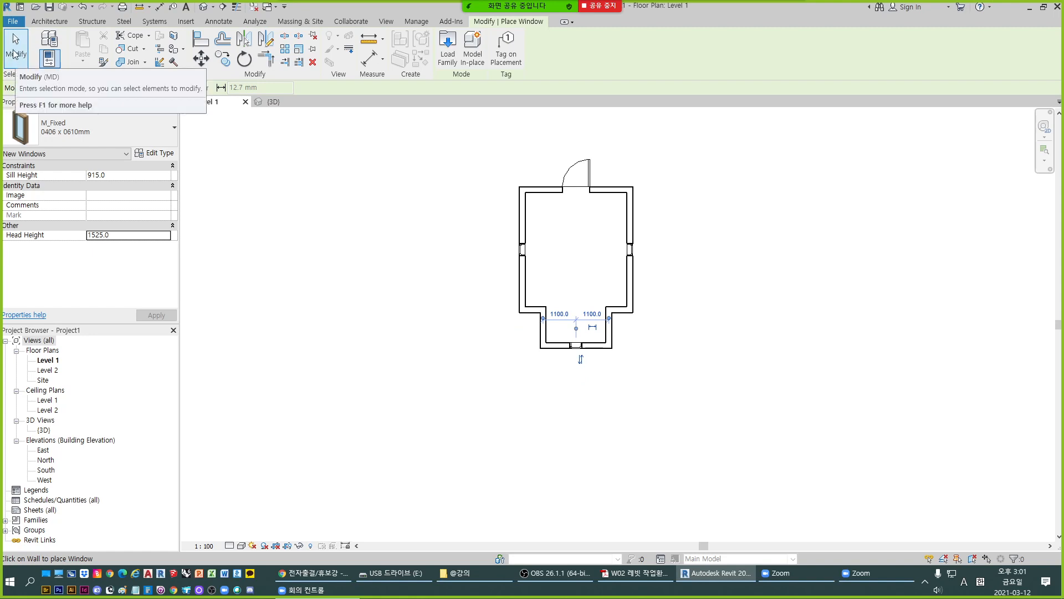
left_click(16, 59)
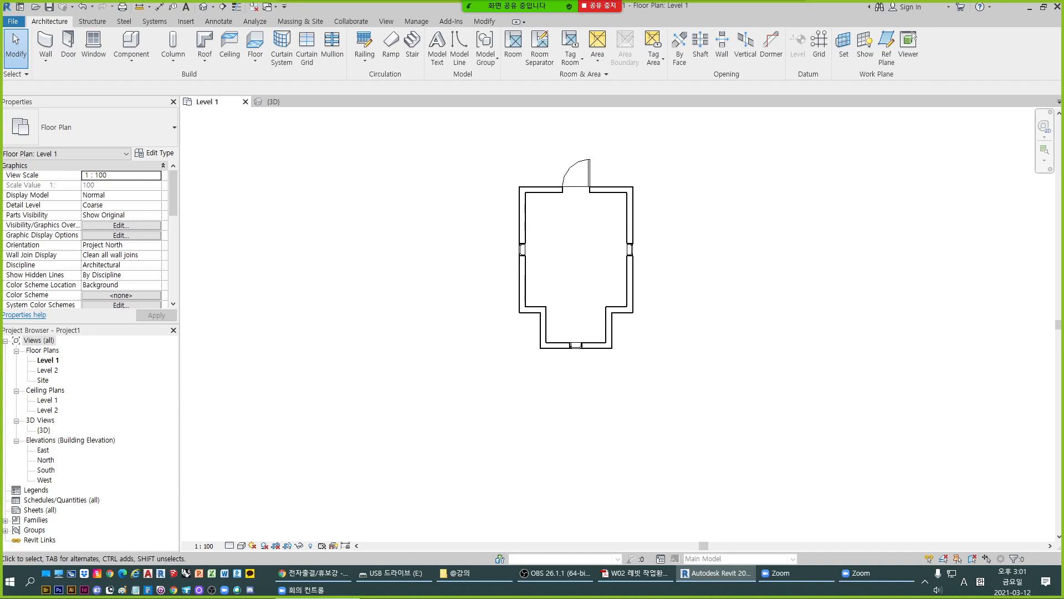
- Inspect the placed windows and door in the 3D view, from the front and from the back of the building
left_click(638, 573)
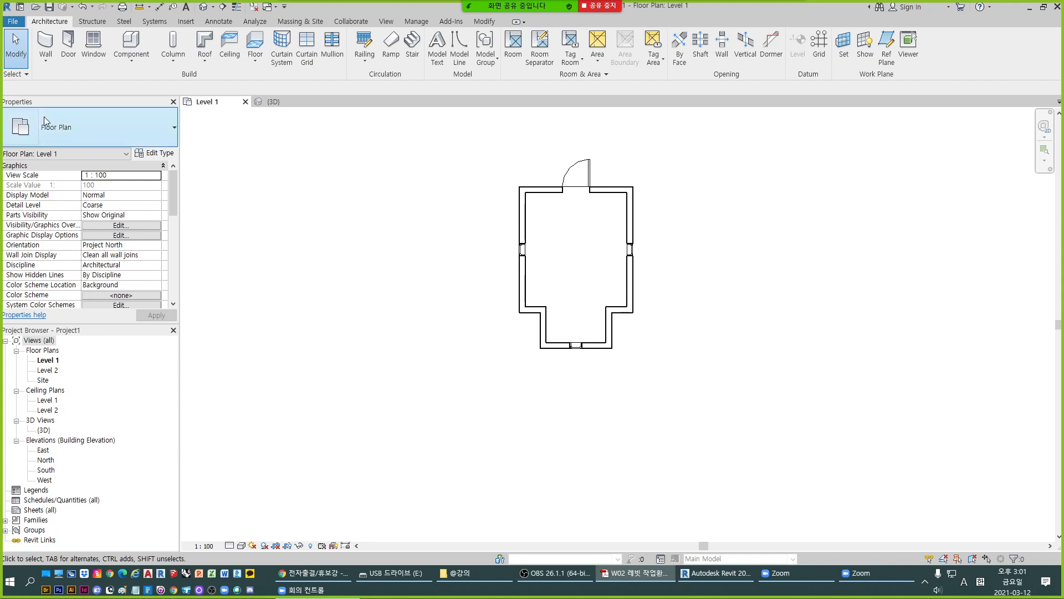
left_click(270, 102)
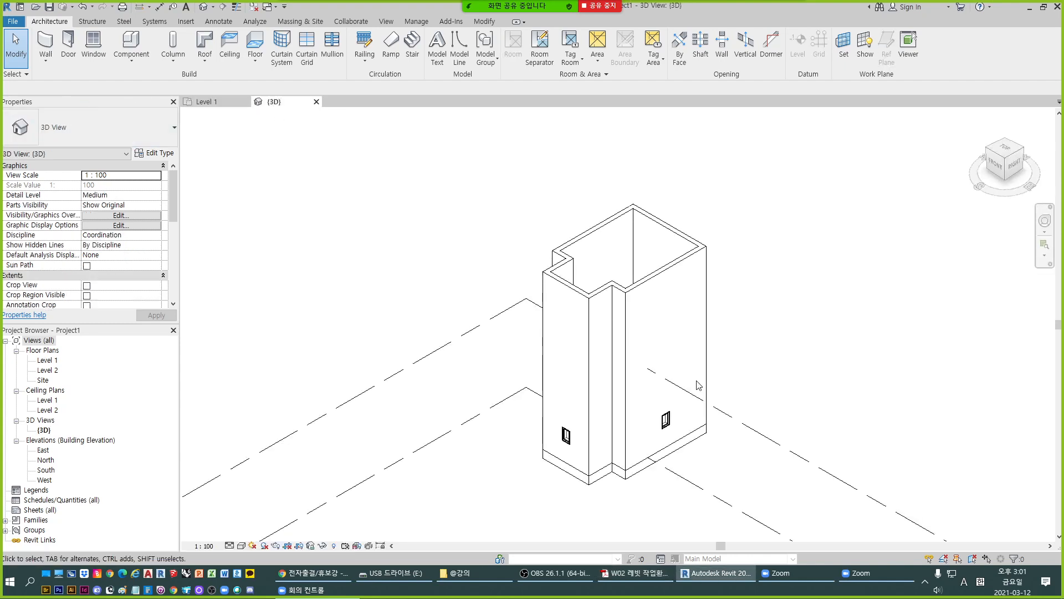
scroll(570, 423, "up", 4)
scroll(535, 380, "down", 4)
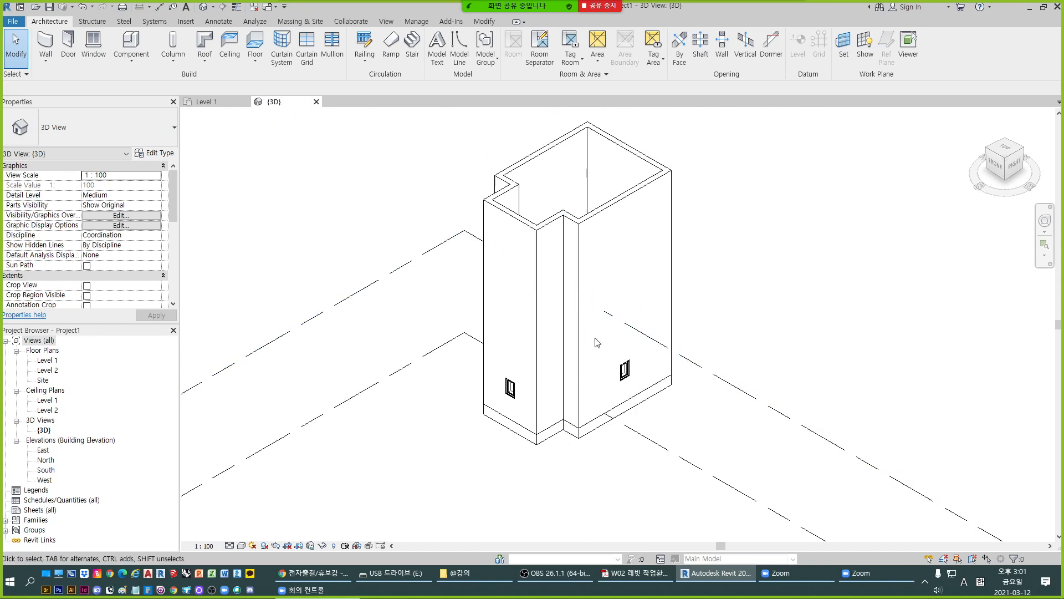
middle_click_drag(582, 412, 564, 308, "shift")
scroll(489, 355, "up", 5)
middle_click_drag(481, 292, 750, 272, "shift")
scroll(570, 289, "down", 7)
scroll(780, 398, "up", 5)
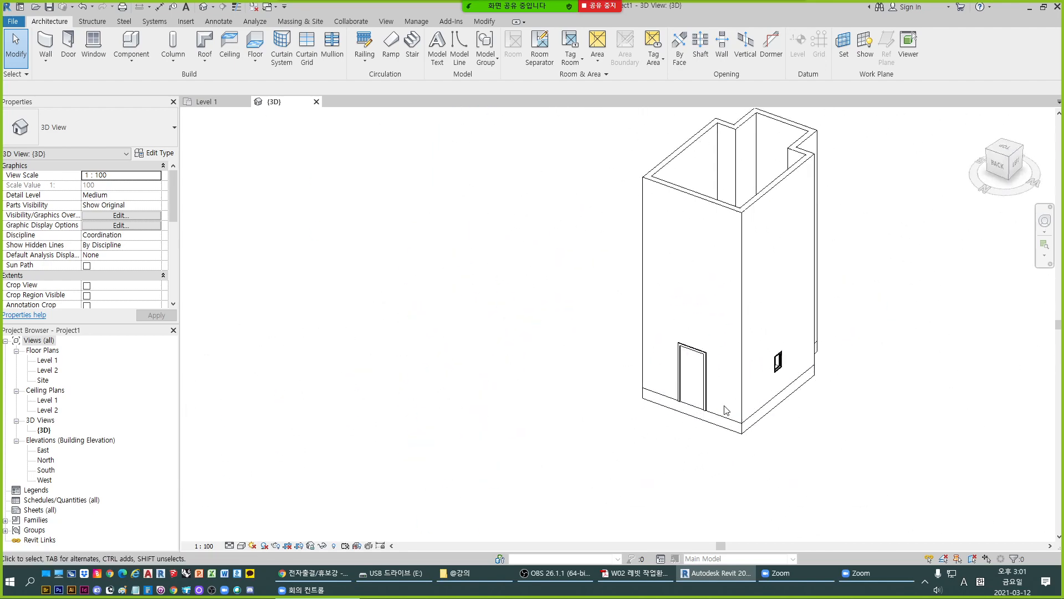
middle_click_drag(781, 398, 726, 395, "shift")
scroll(726, 396, "down", 3)
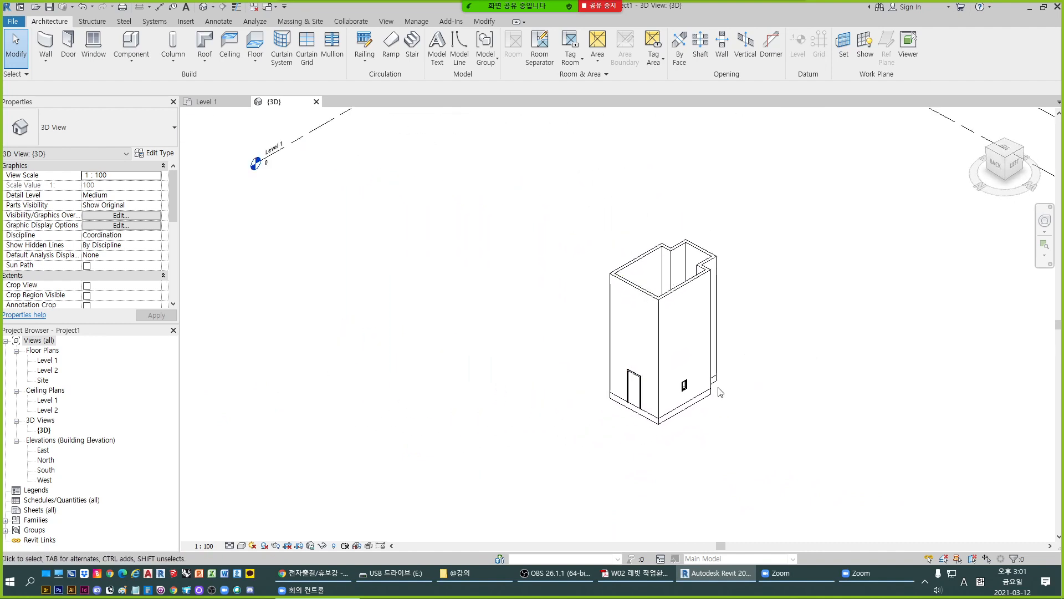
- Select the whole building with a selection window, examine it from a lower angle, and clear the selection
left_click_drag(555, 221, 826, 450)
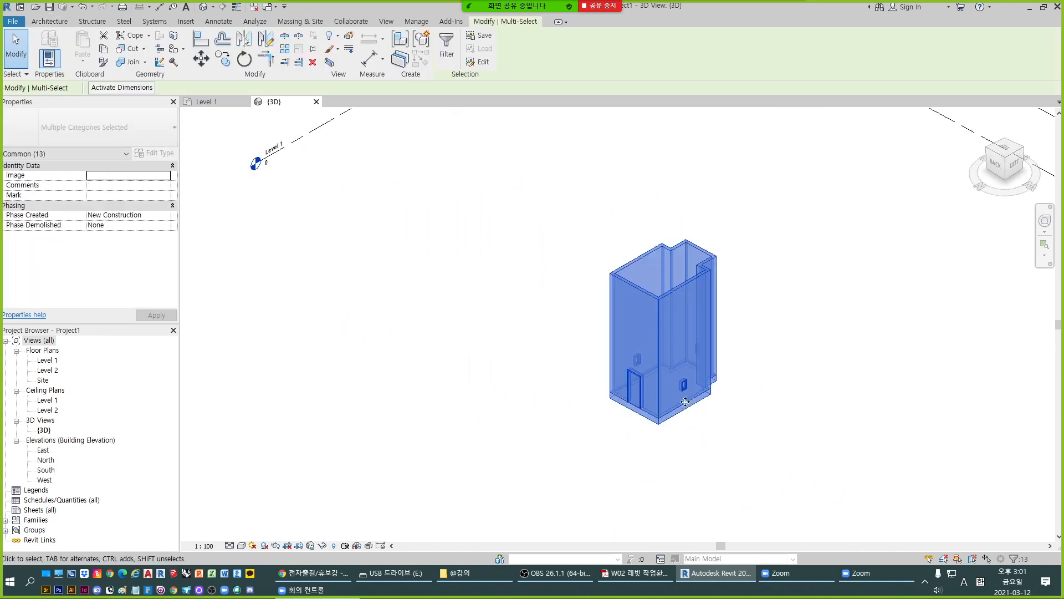
middle_click_drag(732, 428, 684, 373, "shift")
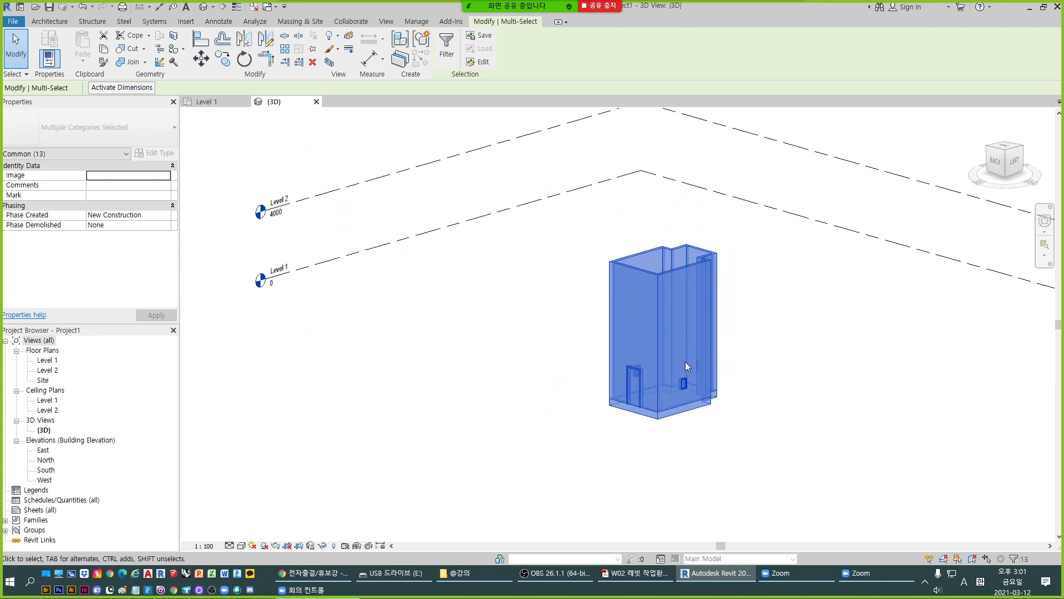
scroll(660, 417, "up", 4)
middle_click_drag(660, 417, 647, 382, "shift")
key("Escape")
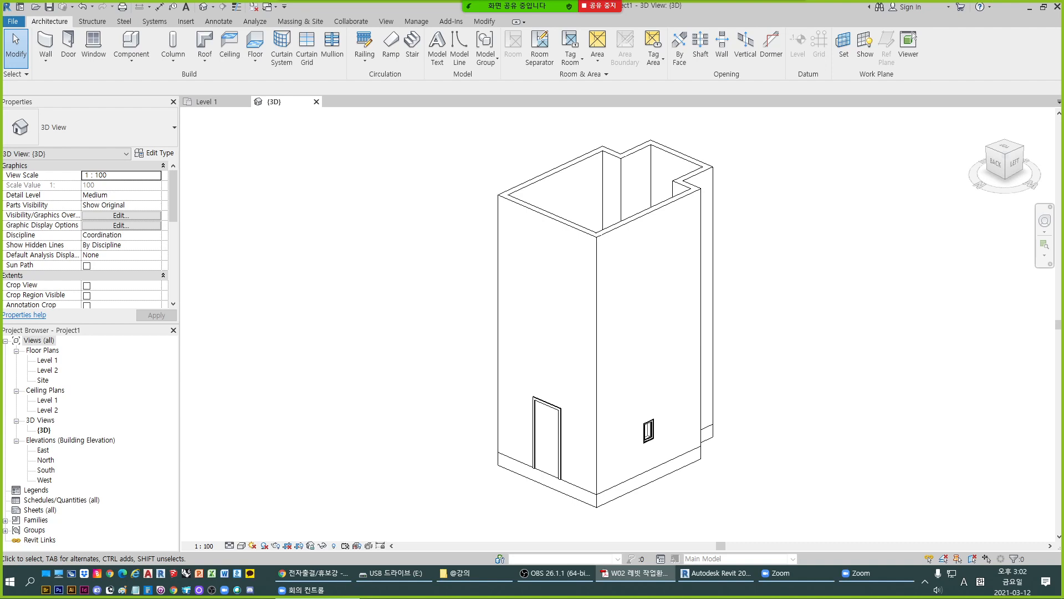
- Select the full chain of connected walls in 3D and set their Unconnected Height to 4000
left_click(768, 345)
scroll(673, 335, "down", 2)
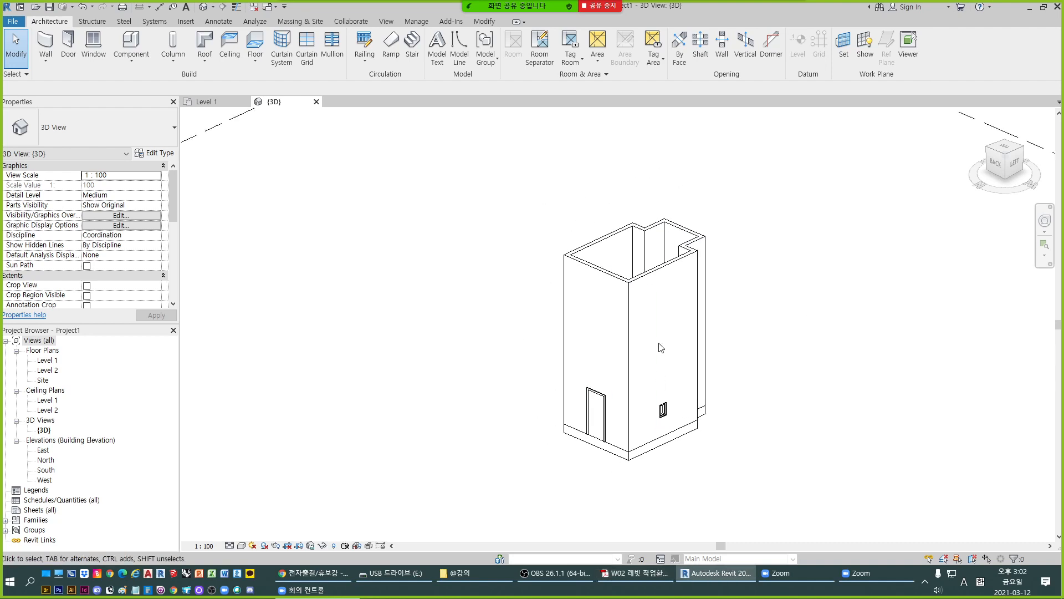
key("Tab")
left_click(663, 346)
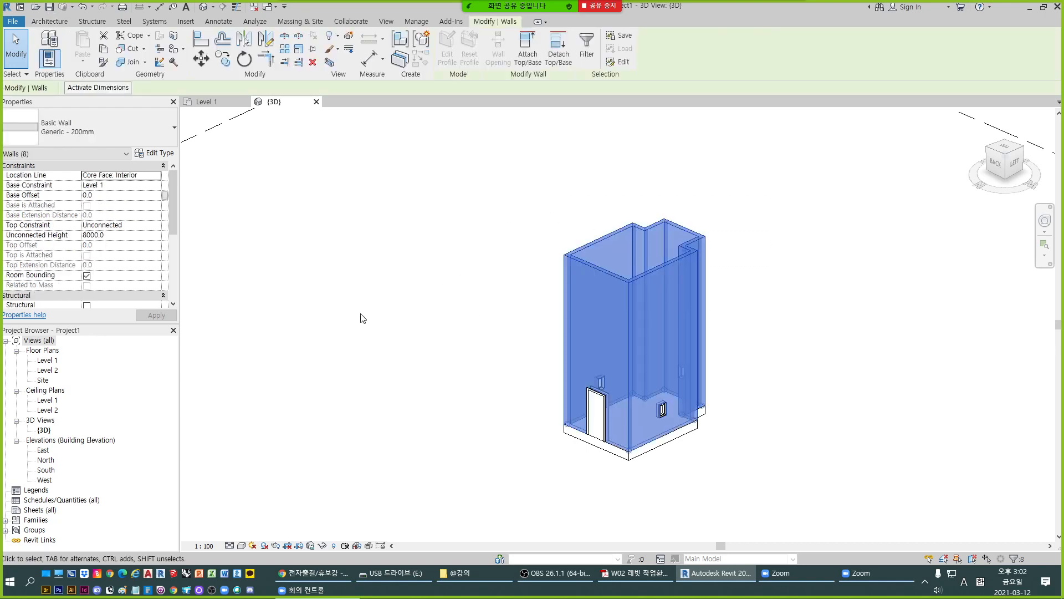
left_click(121, 235)
type("4000")
left_click(156, 315)
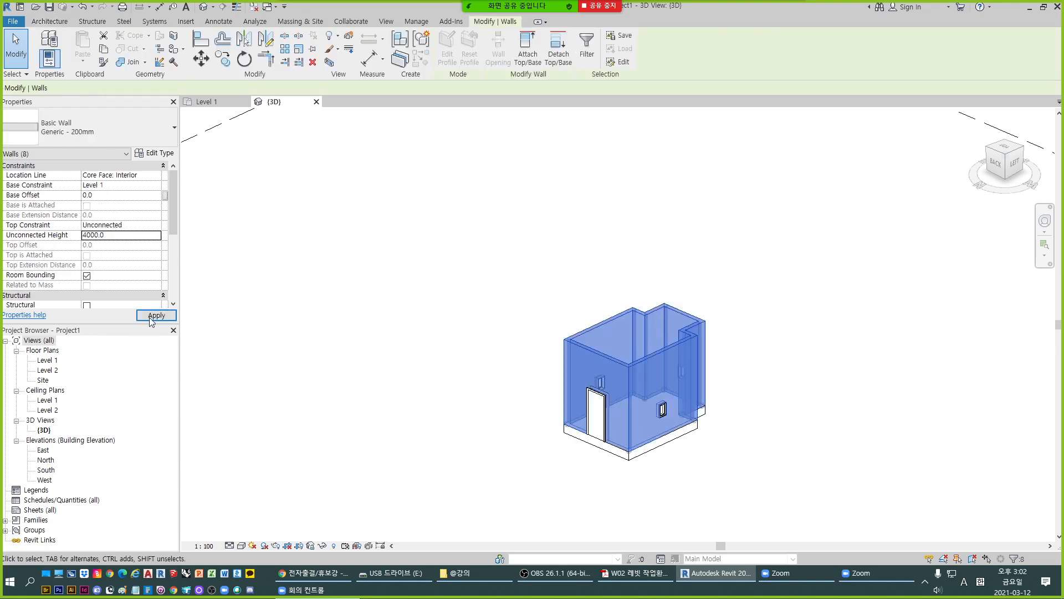
left_click(295, 361)
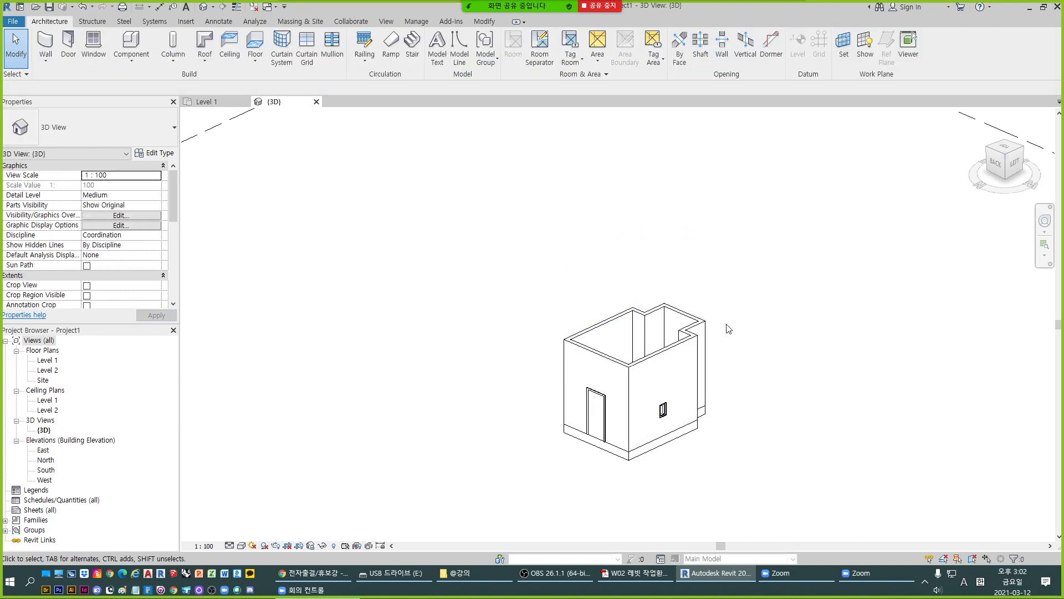
- Practise selecting all walls with crossing windows over their upper part, check their Unconnected Height, and clear the selection
scroll(729, 328, "up", 2)
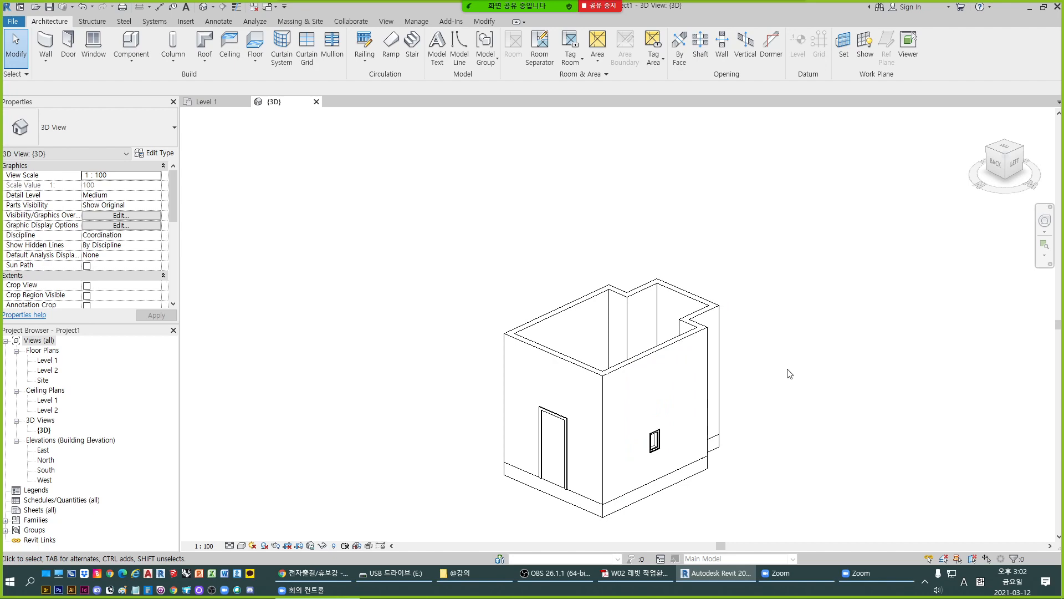
scroll(754, 358, "down", 2)
left_click_drag(765, 367, 506, 275)
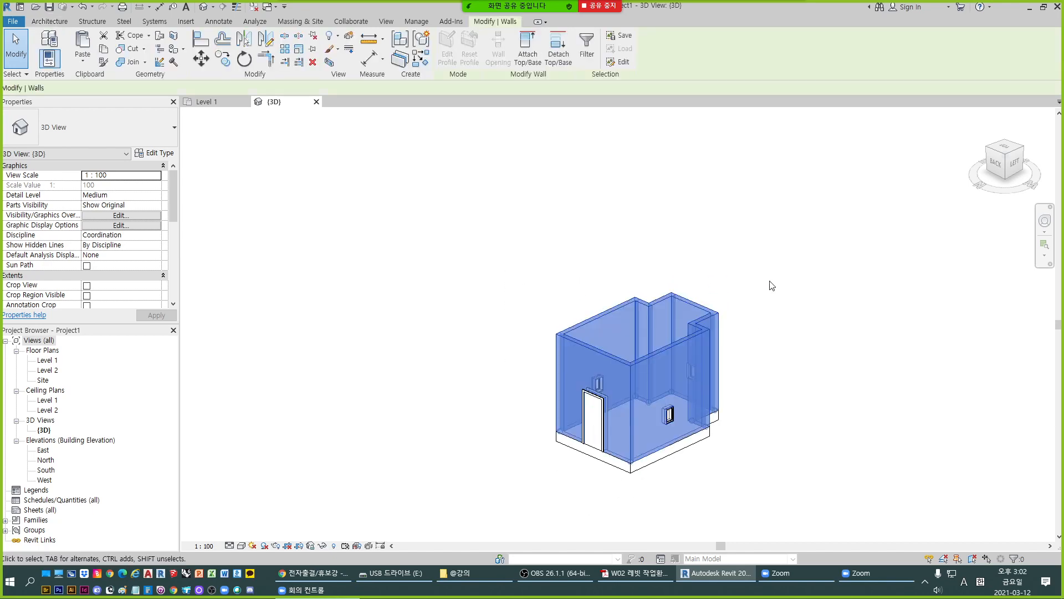
key("Escape")
scroll(677, 411, "up", 1)
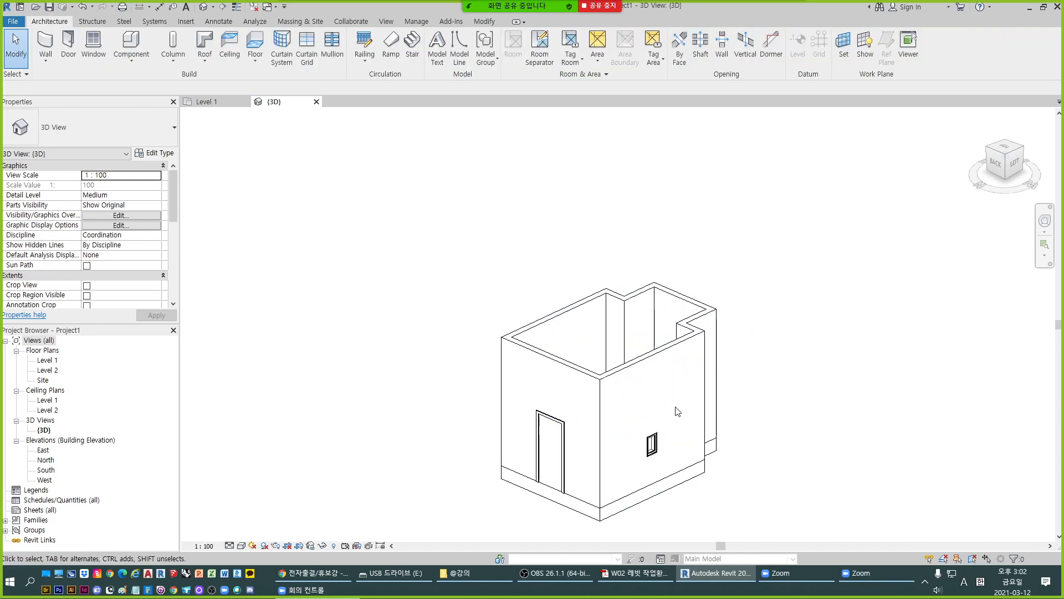
middle_click_drag(678, 411, 760, 335, "shift")
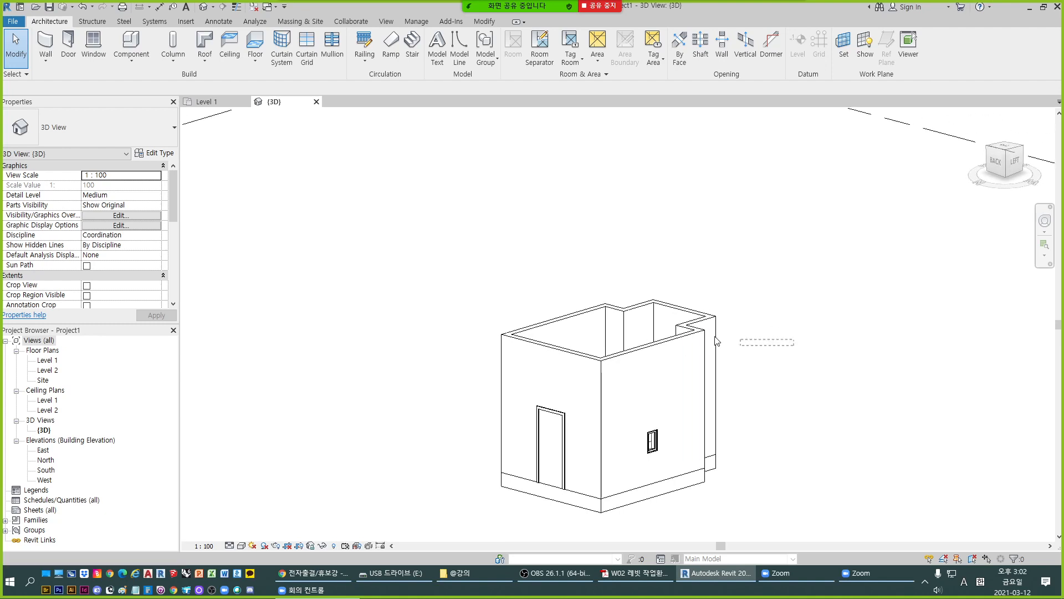
left_click_drag(717, 341, 447, 269)
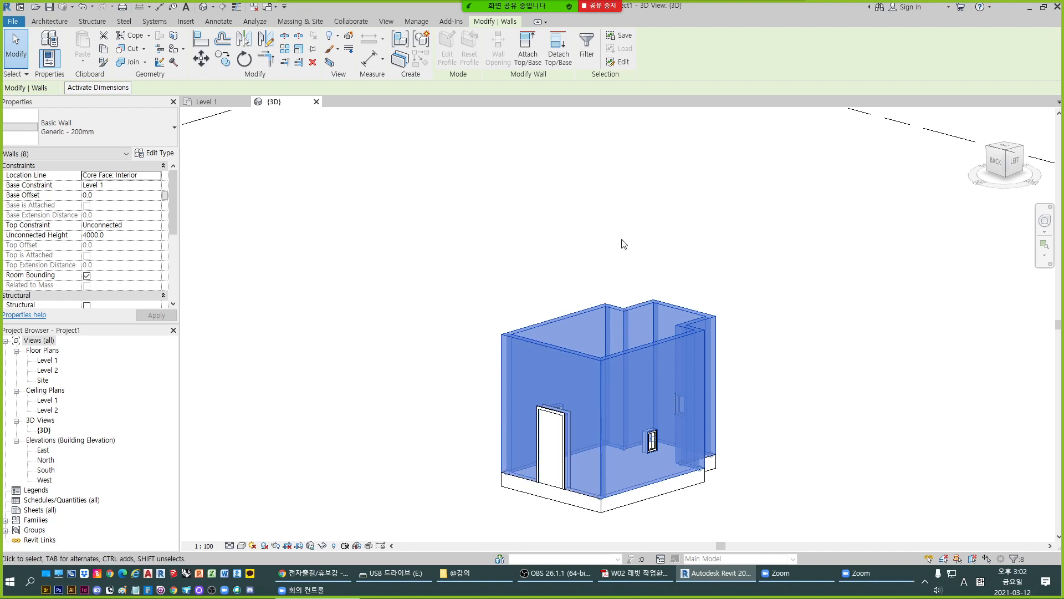
left_click(120, 235)
left_click(826, 442)
scroll(621, 355, "up", 3)
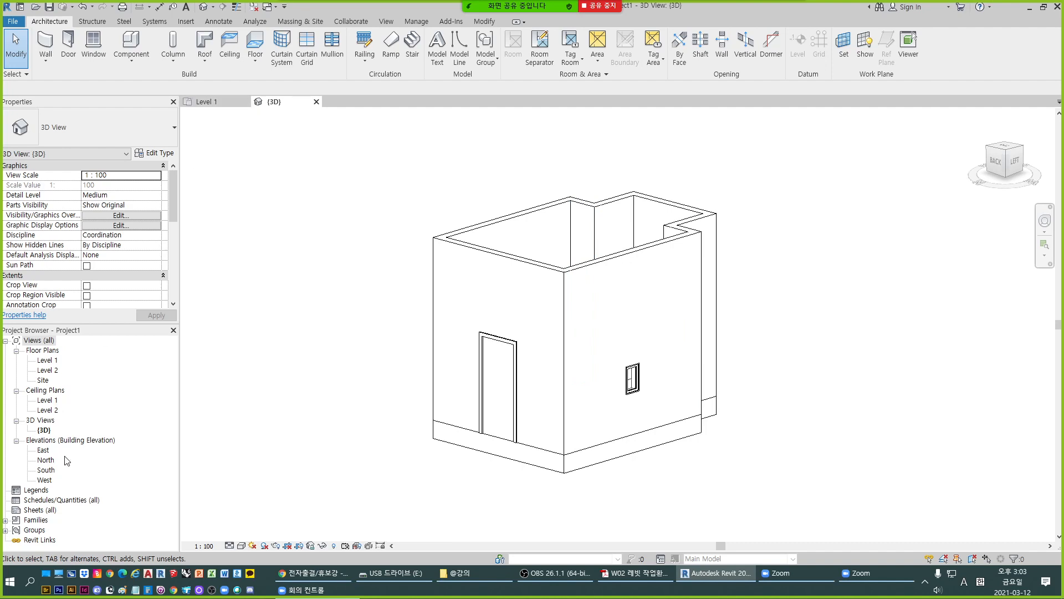
- Open the South elevation and check the wall height against the Level 1 and Level 2 lines
double_click(47, 469)
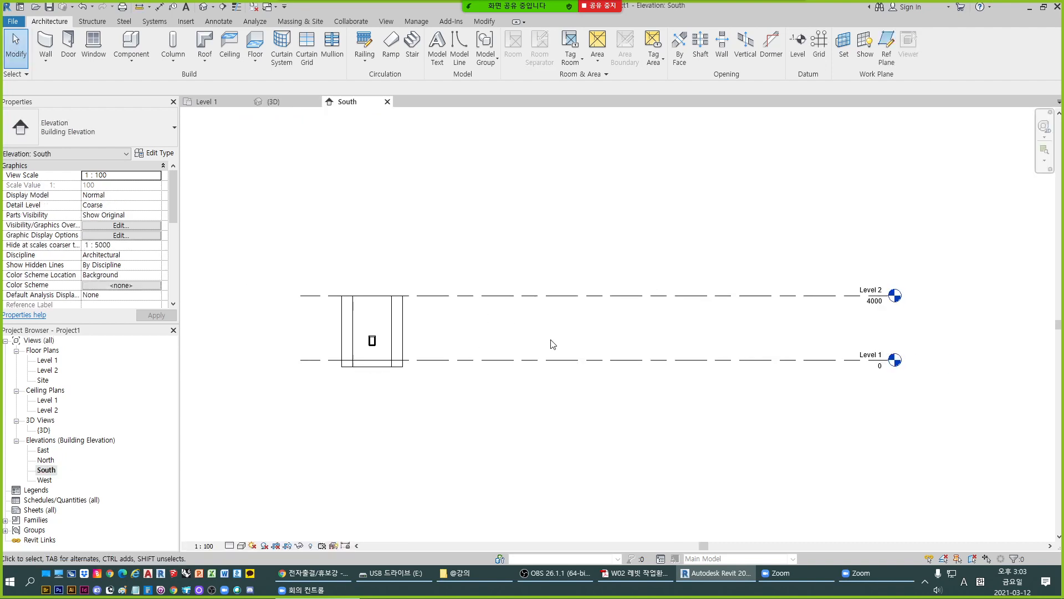
scroll(371, 312, "up", 5)
scroll(349, 296, "down", 3)
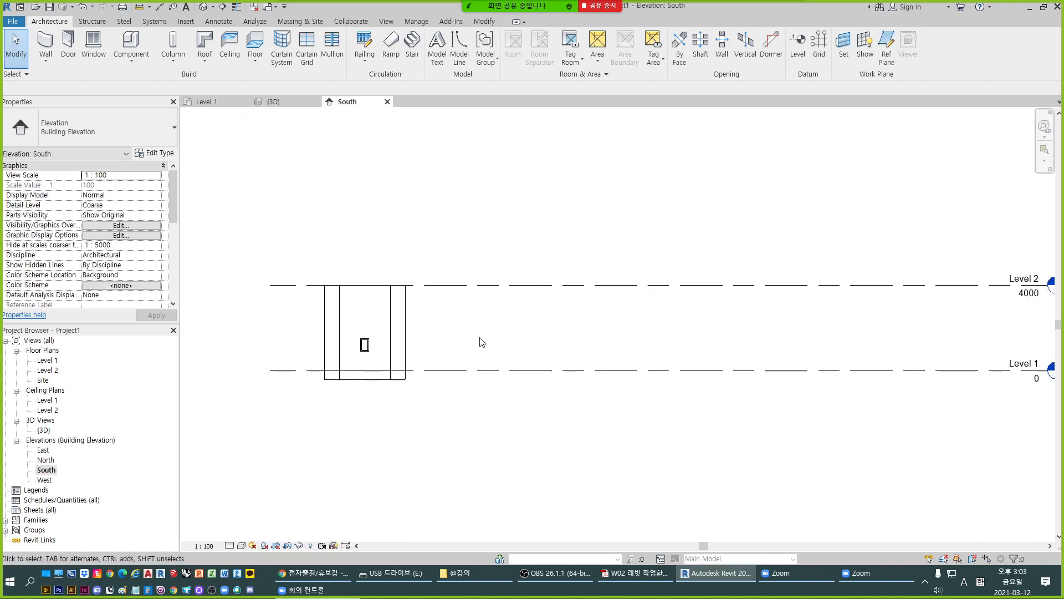
scroll(481, 342, "up", 1)
scroll(481, 342, "down", 2)
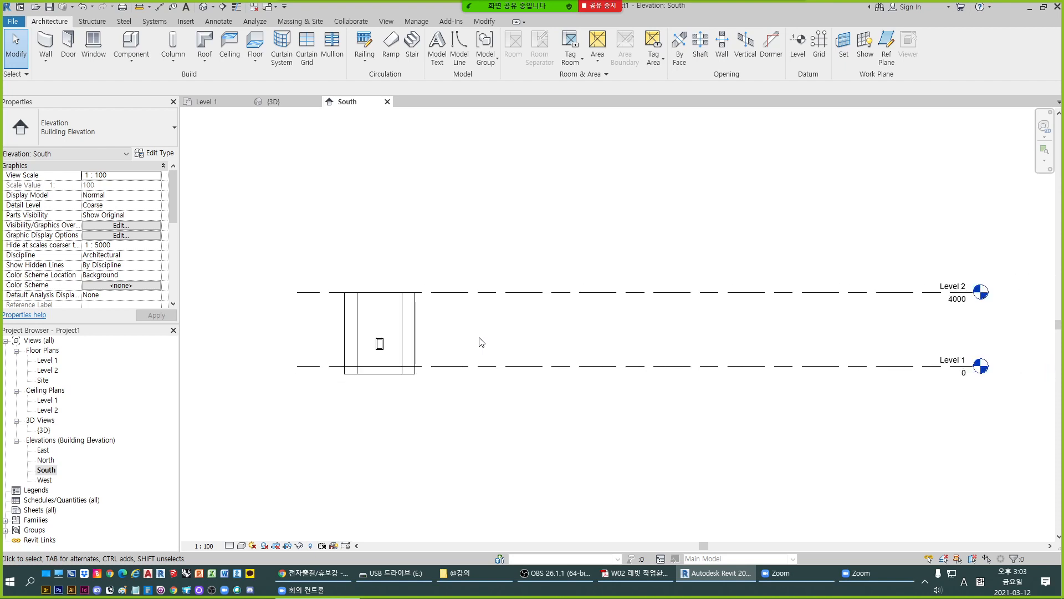
scroll(481, 342, "up", 1)
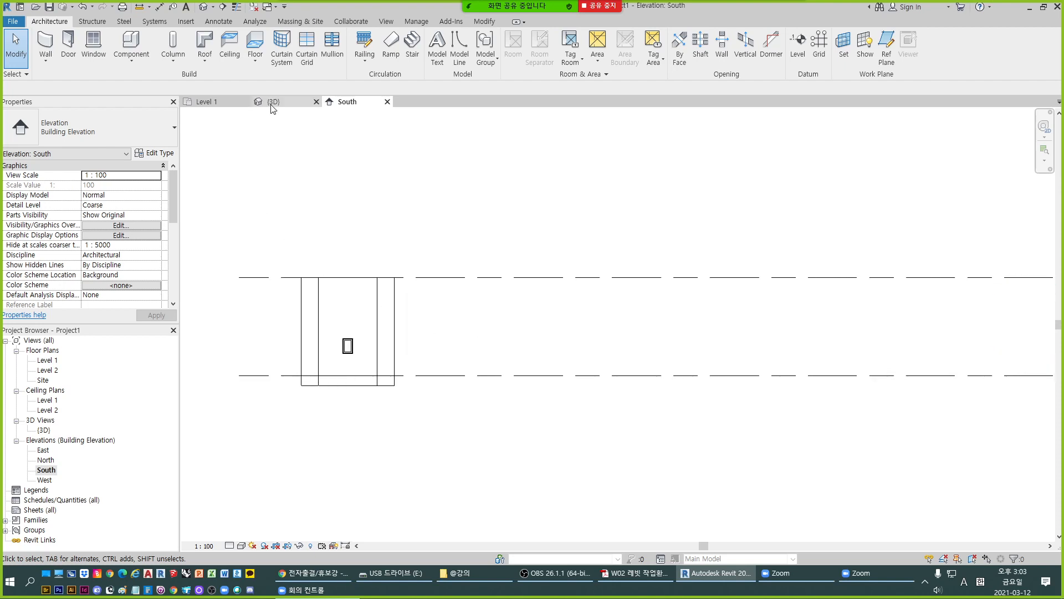
- In the Level 1 floor plan, place an automatic 600 x 1200mm grid ceiling inside the walls at a 2600 height offset
left_click(205, 101)
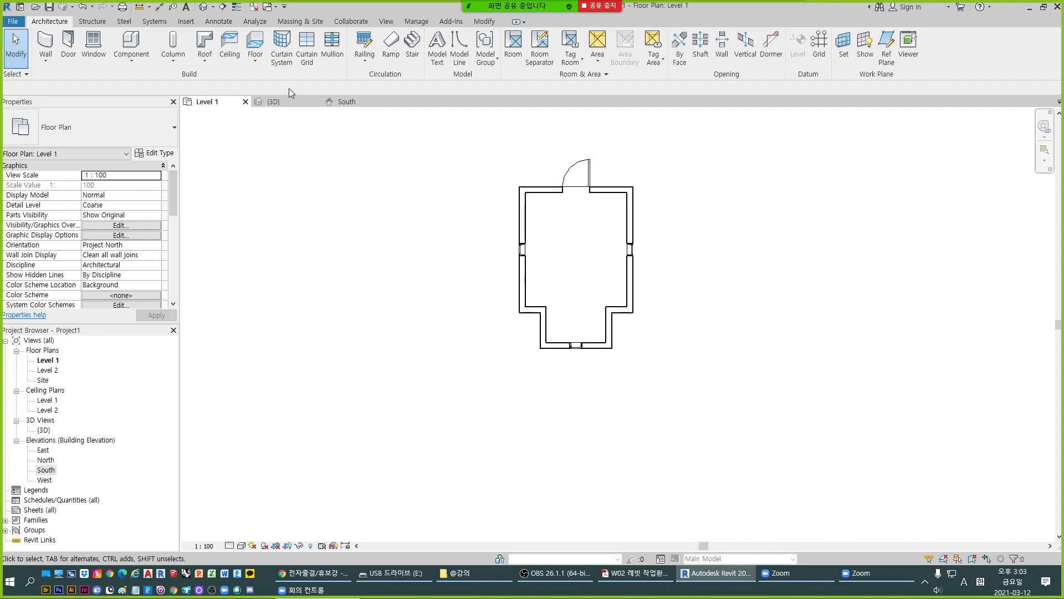
left_click(230, 56)
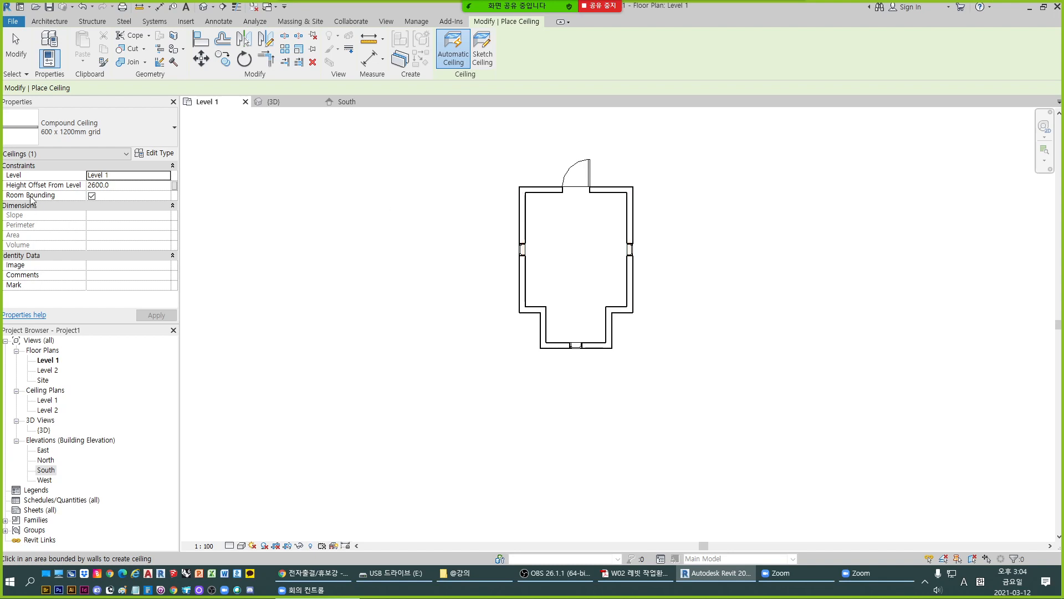
left_click(545, 234)
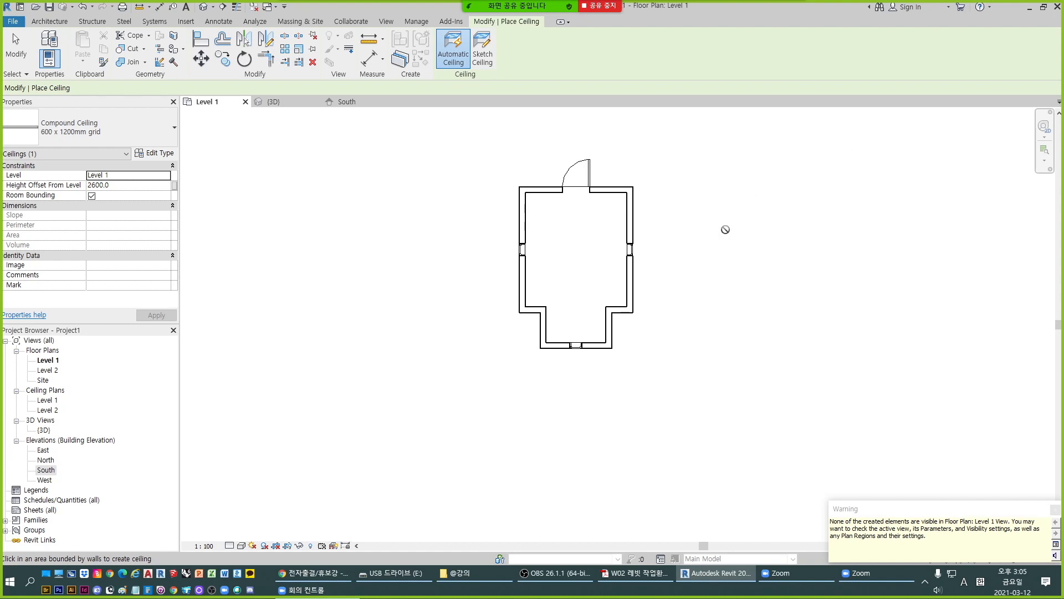
left_click(1054, 510)
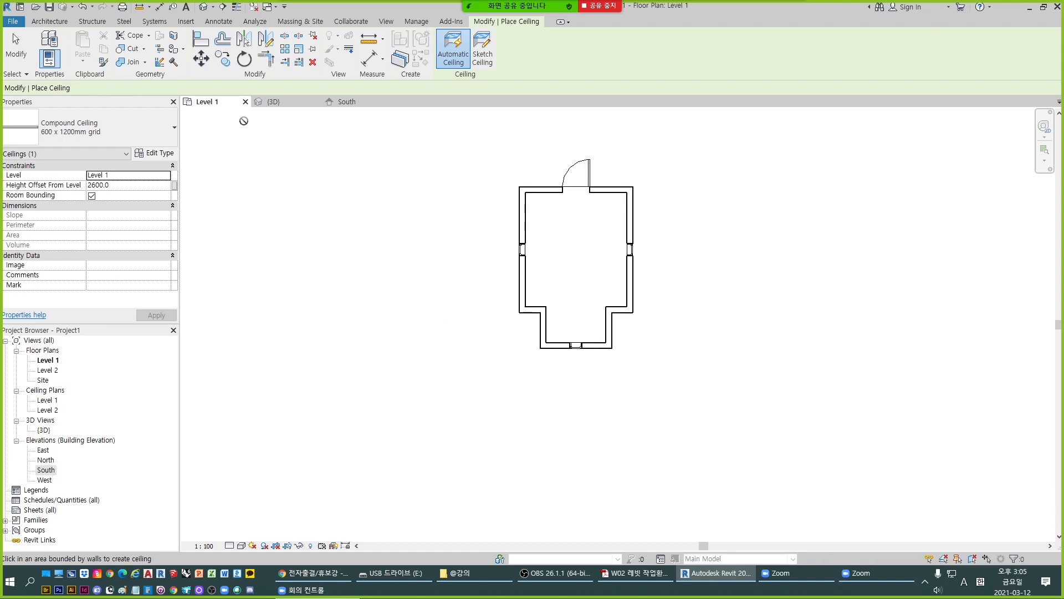
- View the building from above in 3D, end ceiling placement, and select the new ceiling inside the walls to check it
left_click(280, 104)
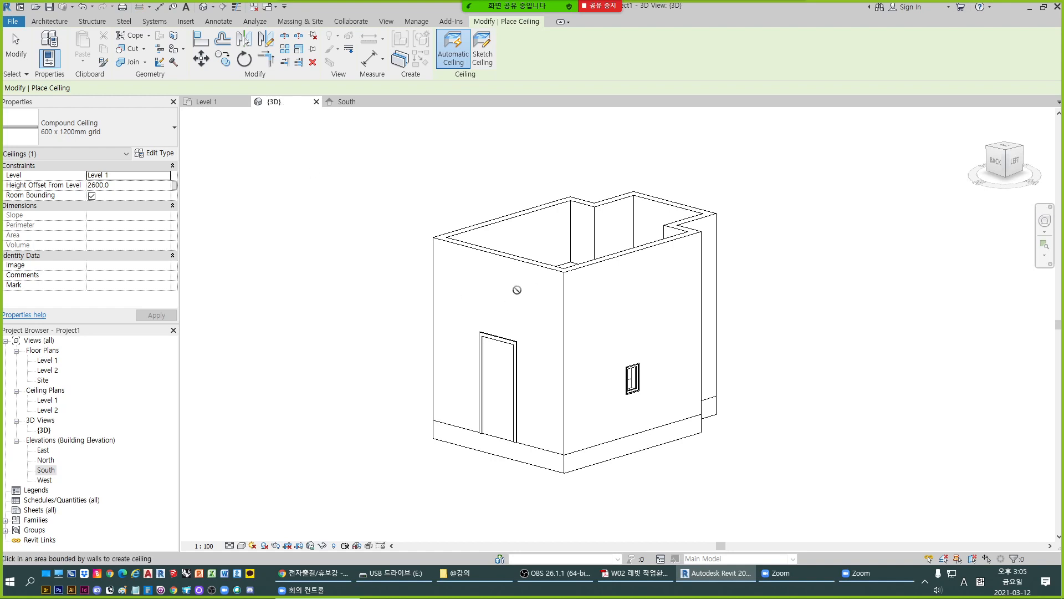
middle_click_drag(633, 361, 592, 437, "shift")
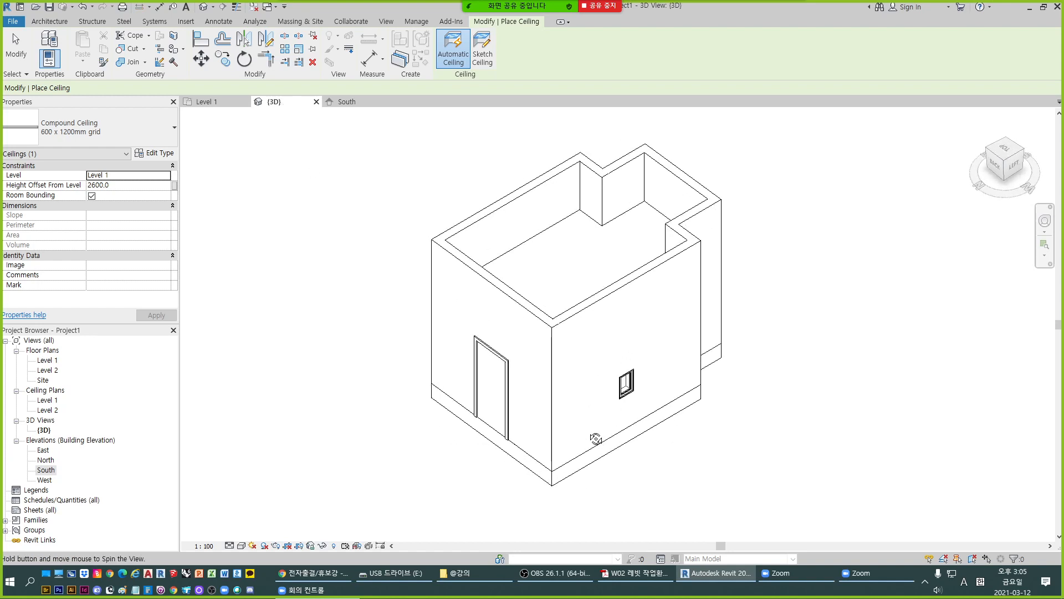
key("Escape")
key("Escape")
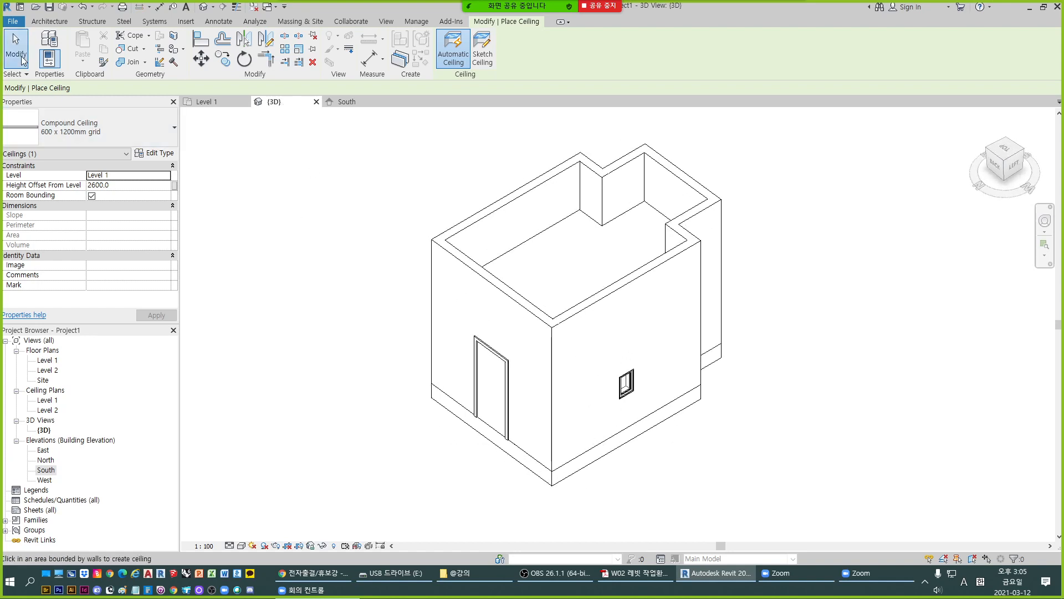
left_click(566, 222)
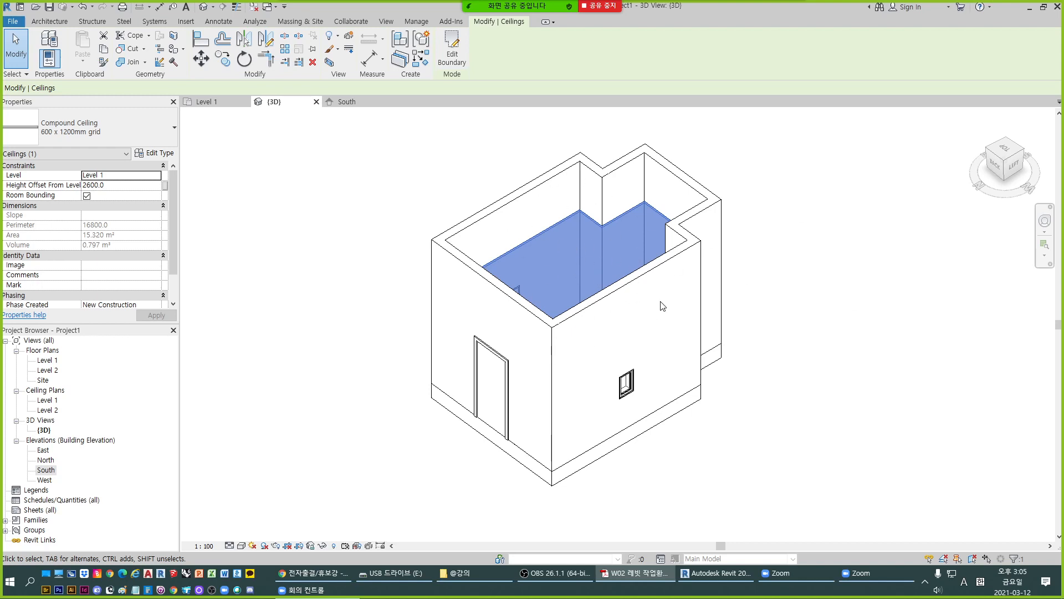
- Start a Roof by Footprint from the Level 1 floor plan and move the roof's base to Level 2
left_click(47, 21)
left_click(204, 103)
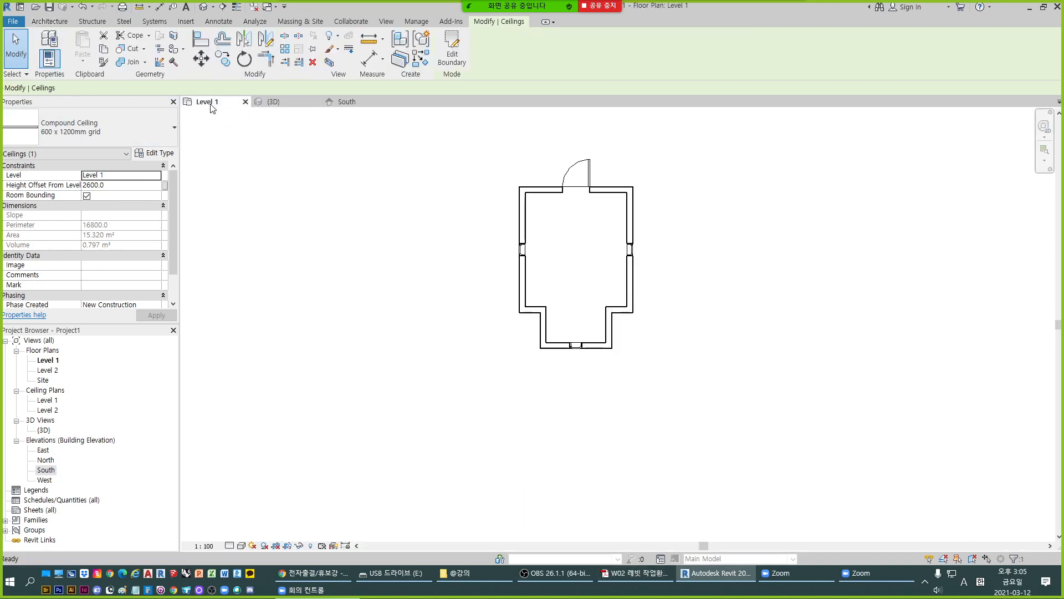
scroll(549, 144, "up", 3)
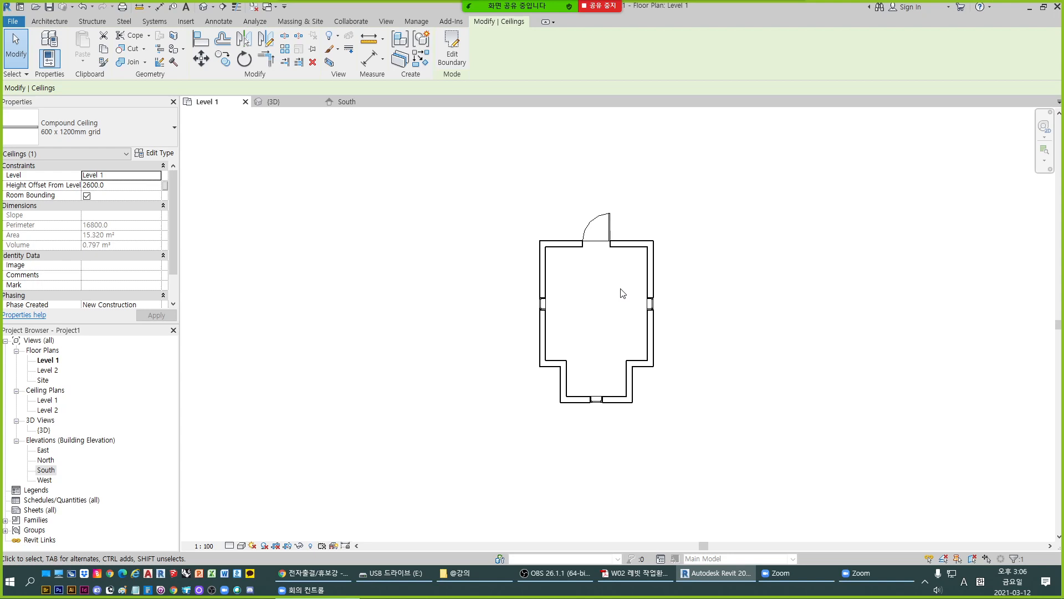
left_click(50, 21)
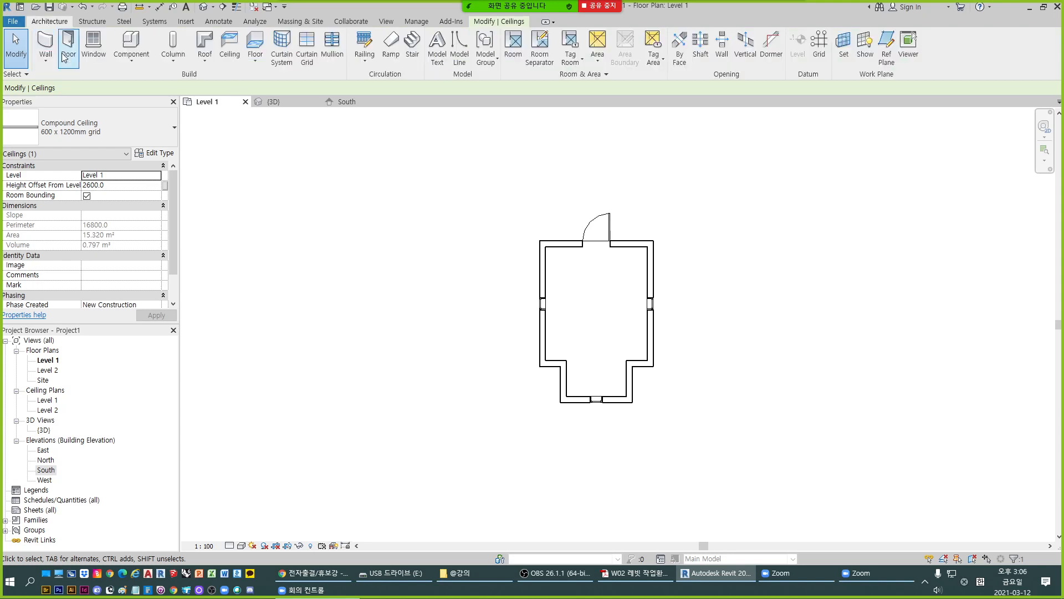
left_click(207, 63)
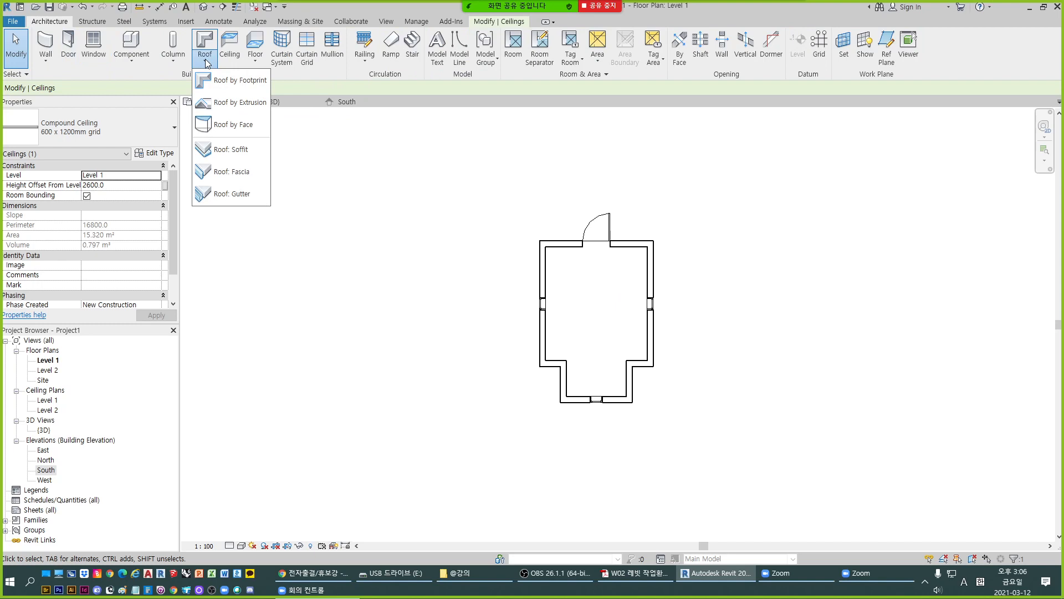
left_click(239, 83)
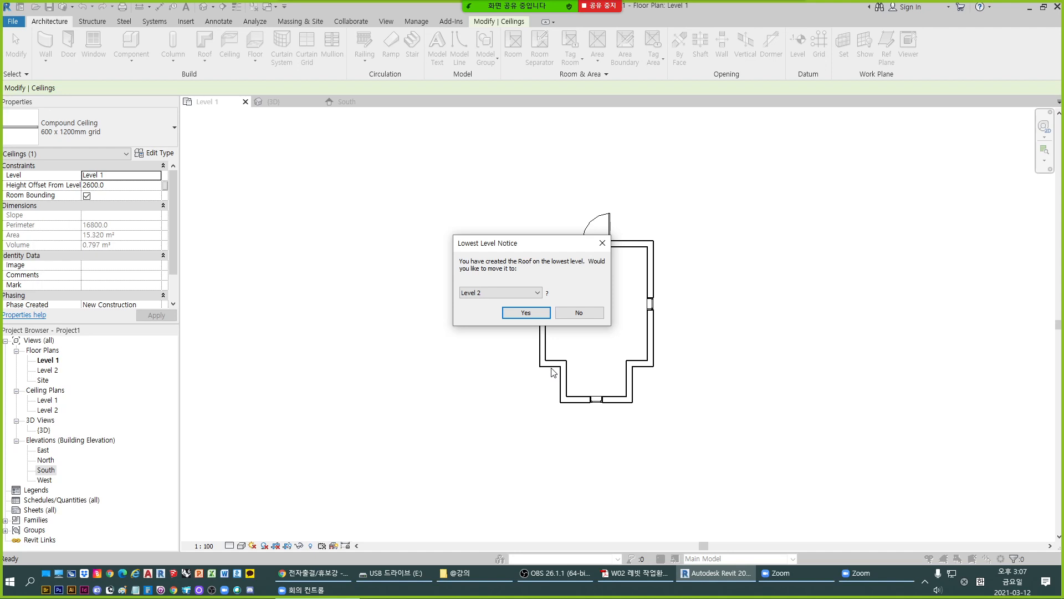
left_click(526, 312)
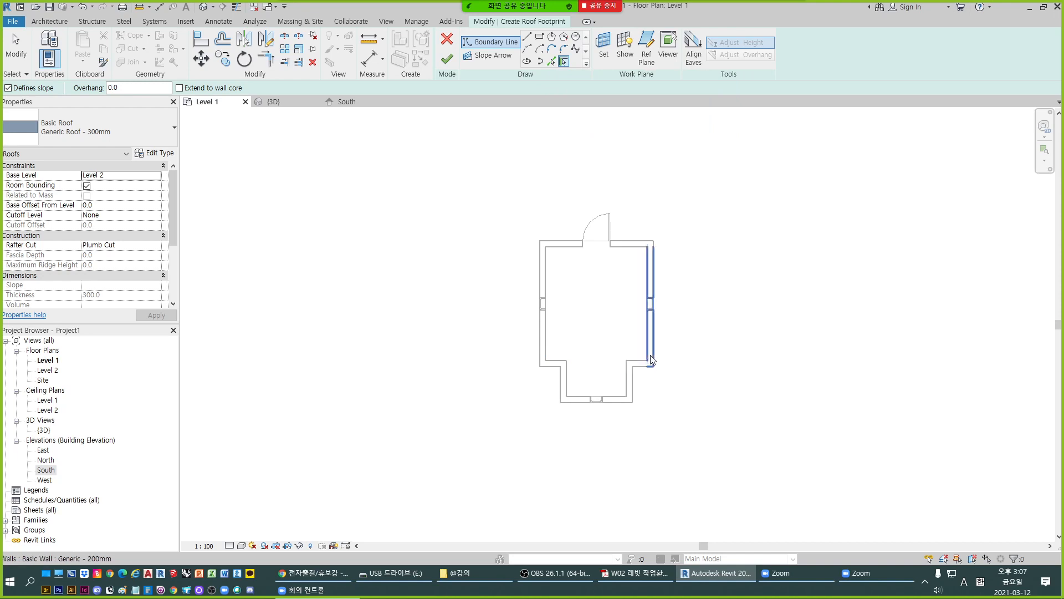
- Pick the inner faces of all eight walls as slope-defining boundary lines with no overhang, and finish the Generic Roof - 300mm footprint
scroll(658, 347, "up", 3)
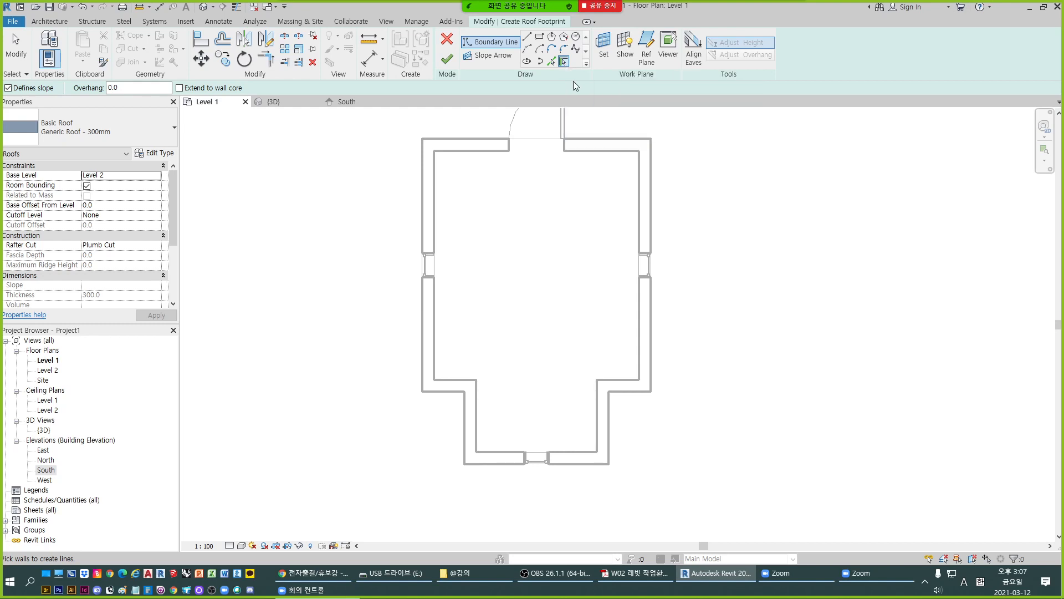
scroll(546, 162, "down", 1)
scroll(546, 162, "down", 1)
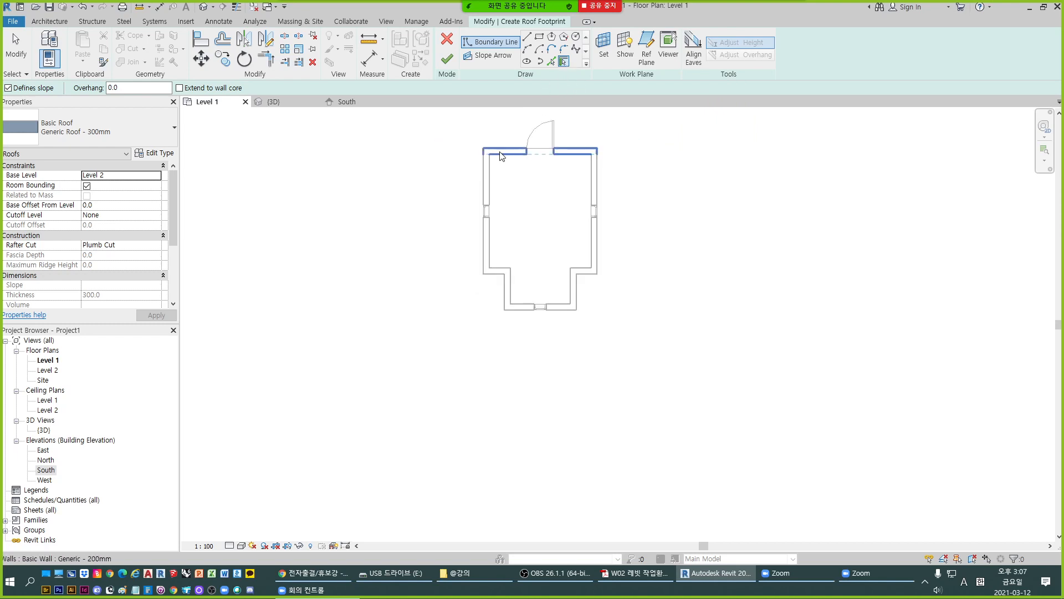
left_click(502, 156)
left_click(485, 167)
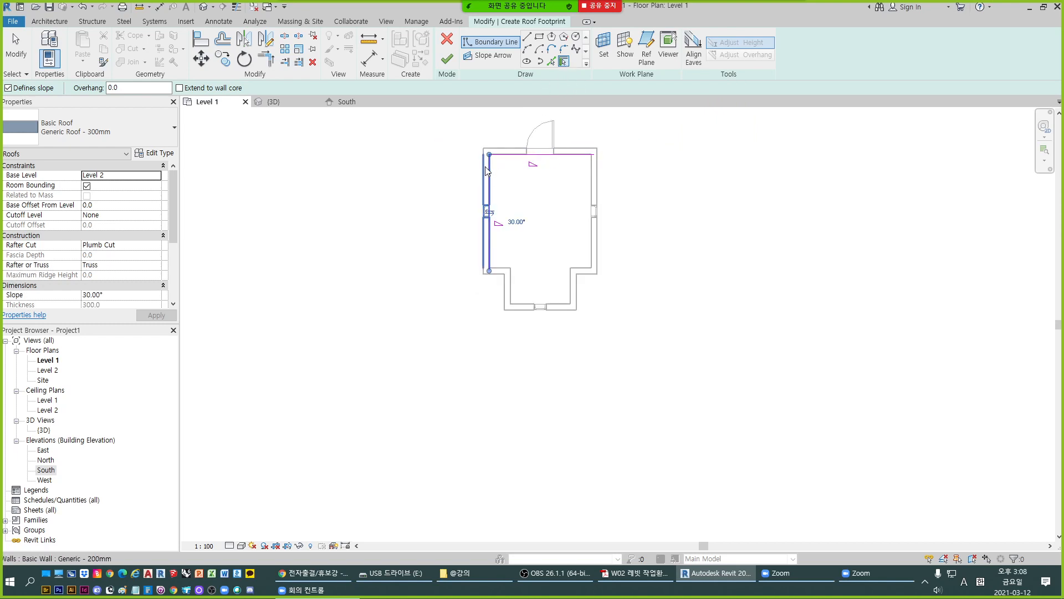
left_click(500, 270)
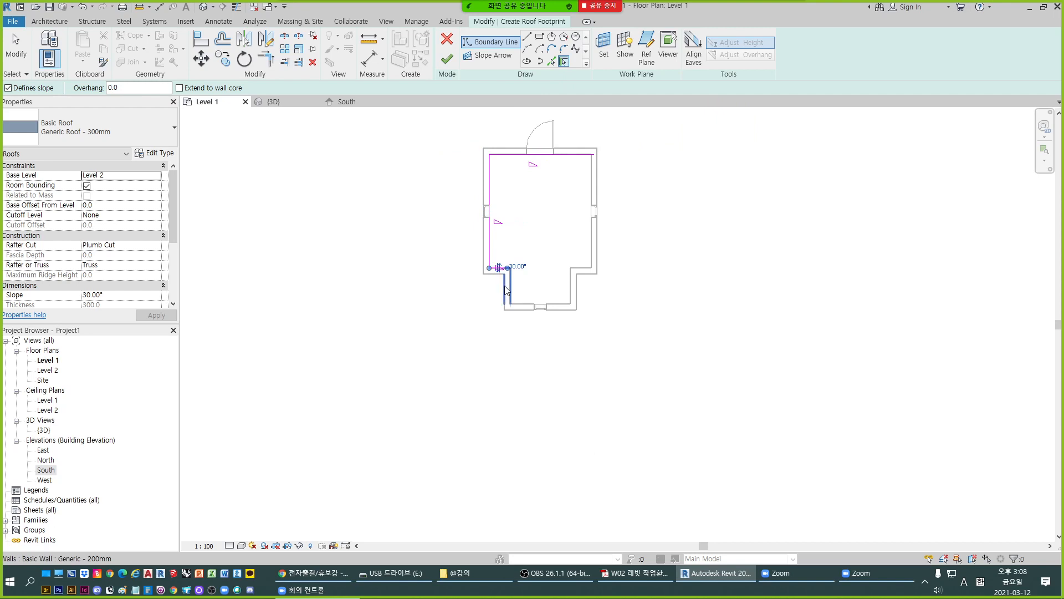
left_click(505, 286)
left_click(521, 306)
left_click(573, 289)
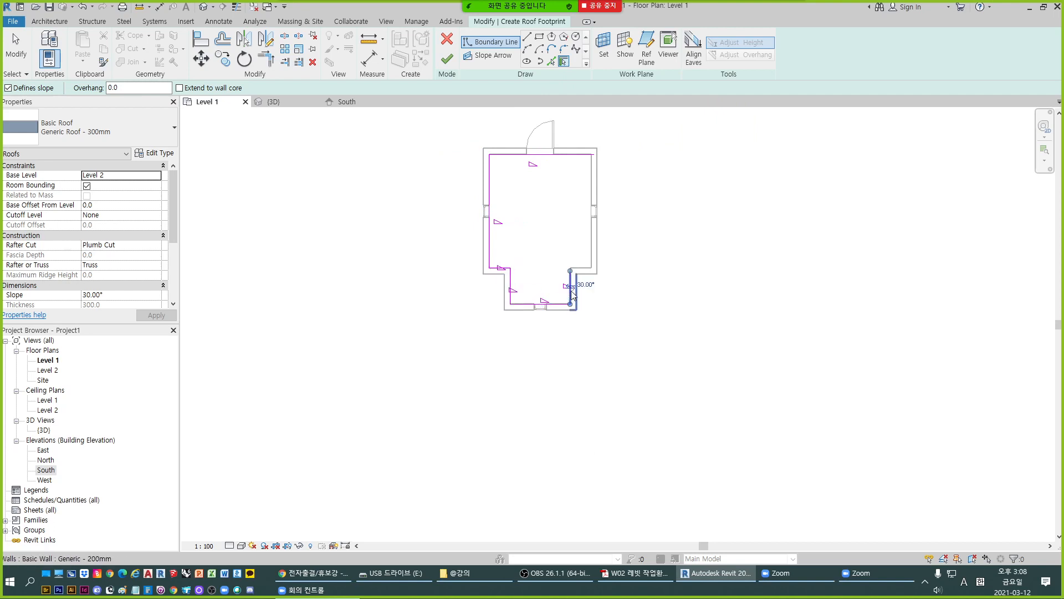
left_click(583, 275)
left_click(592, 197)
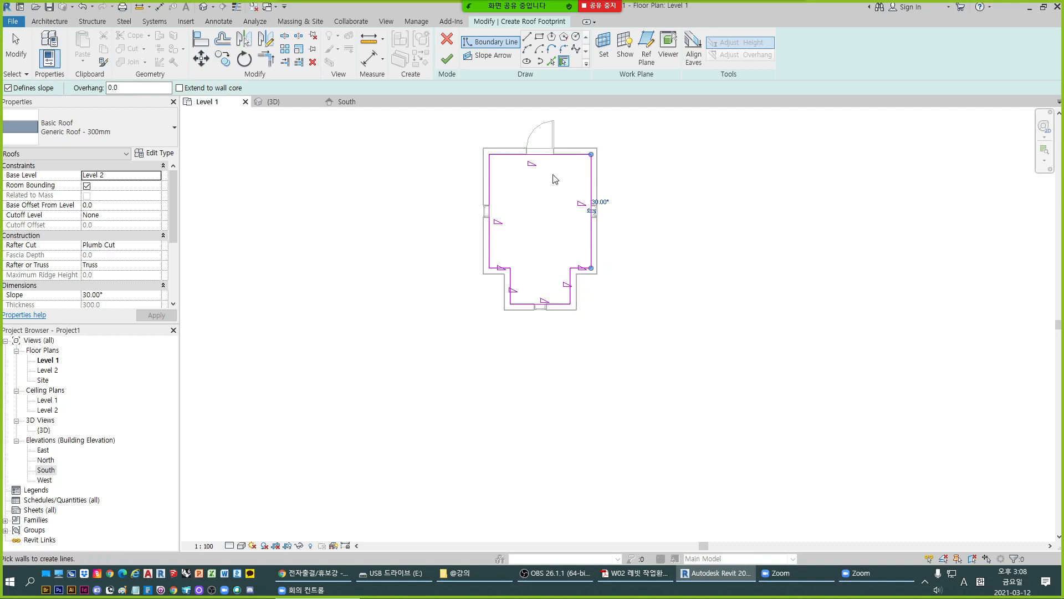
scroll(556, 178, "up", 1)
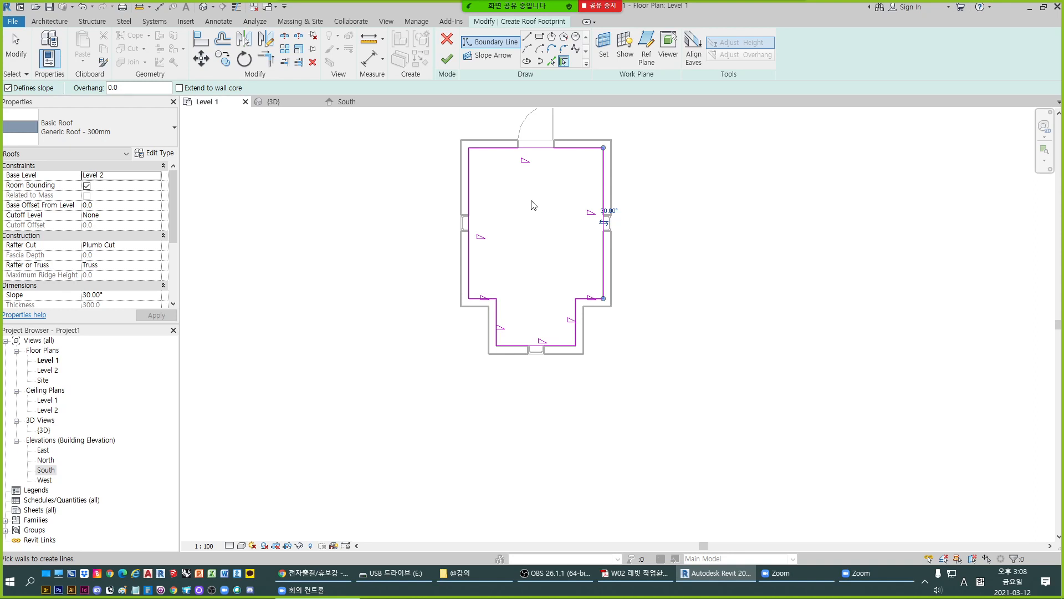
left_click(447, 59)
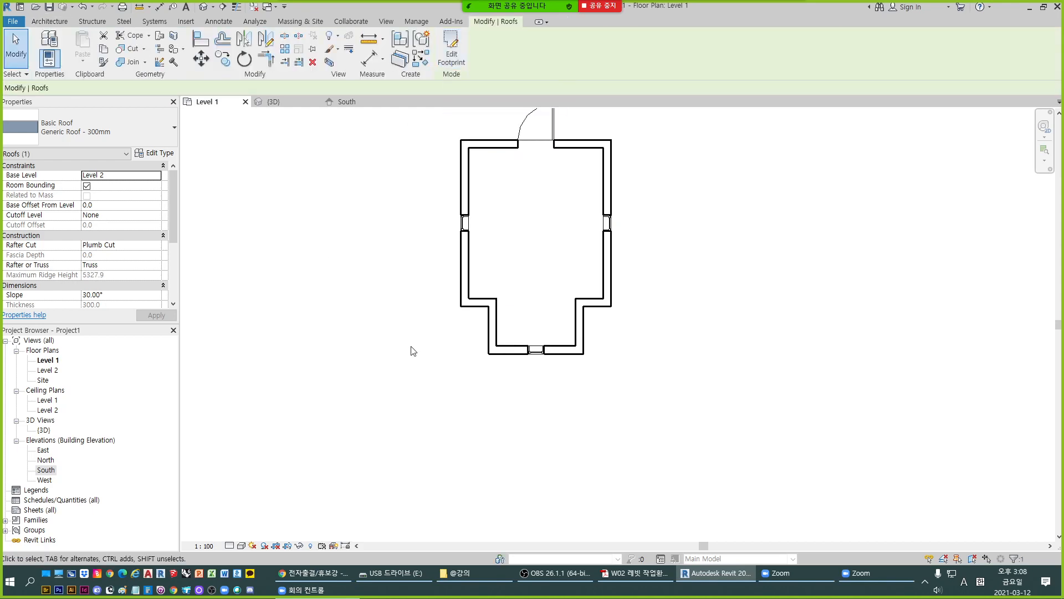
- Examine the new hip roof in 3D, looking closely at how its edges sit on the walls, and clear the selection
left_click(274, 102)
scroll(640, 309, "down", 2)
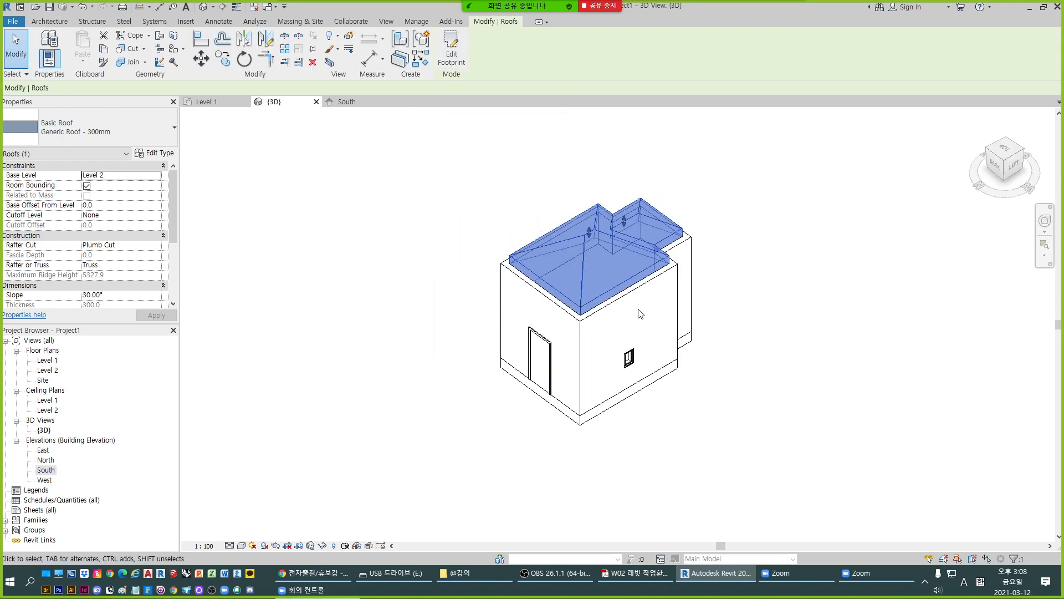
scroll(624, 292, "up", 2)
scroll(624, 292, "up", 2)
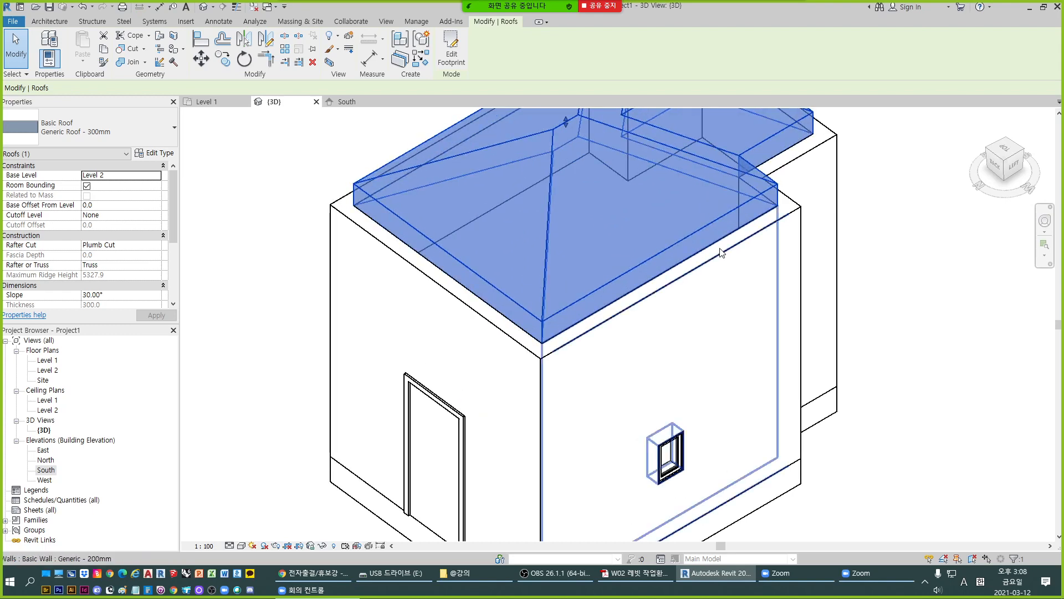
scroll(642, 222, "down", 1)
scroll(643, 223, "up", 1)
scroll(772, 241, "up", 2)
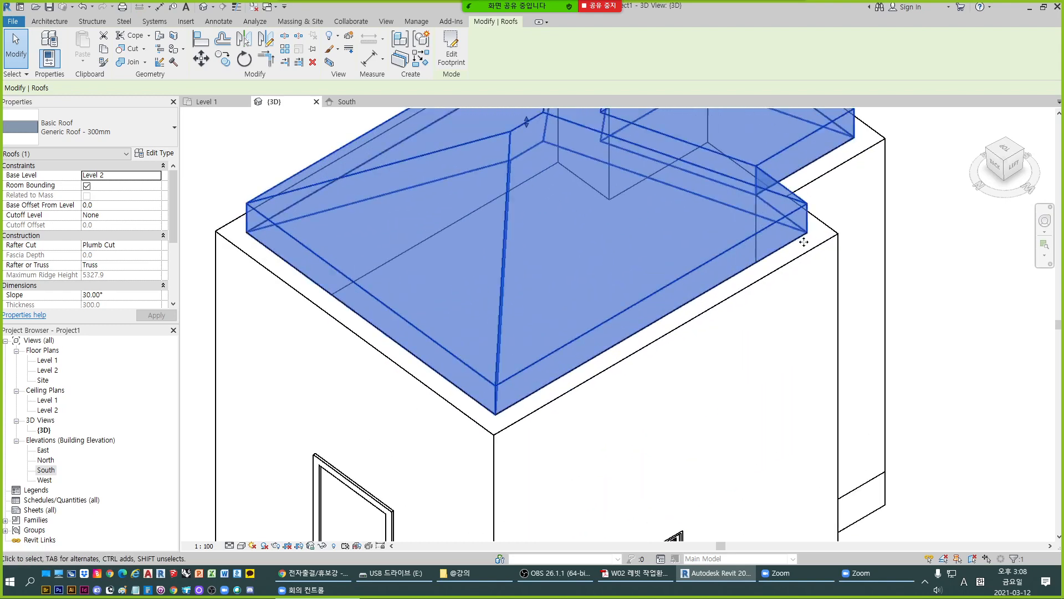
scroll(748, 266, "down", 3)
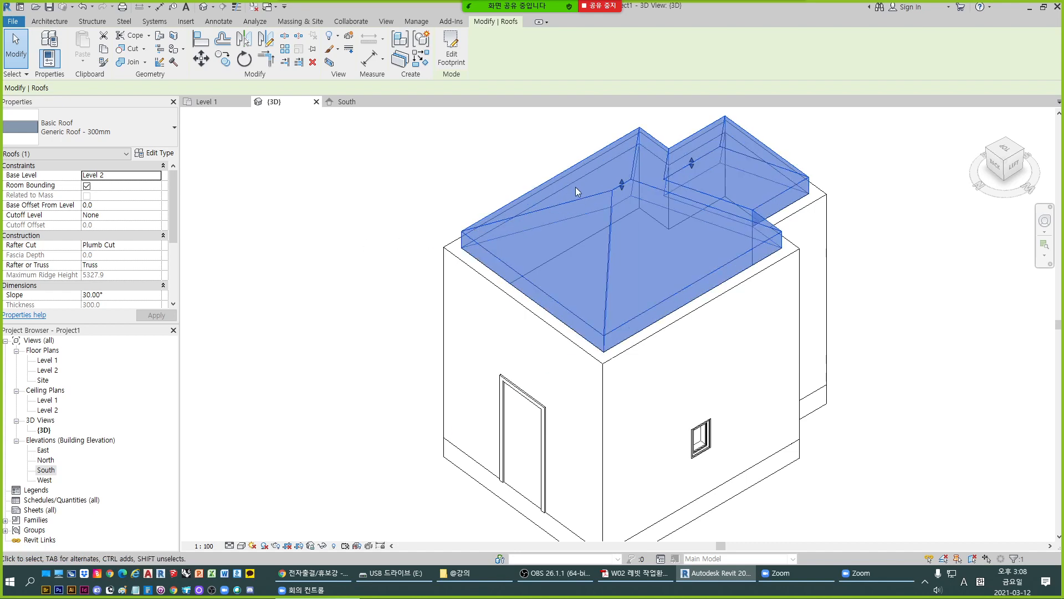
scroll(575, 188, "down", 3)
key("Escape")
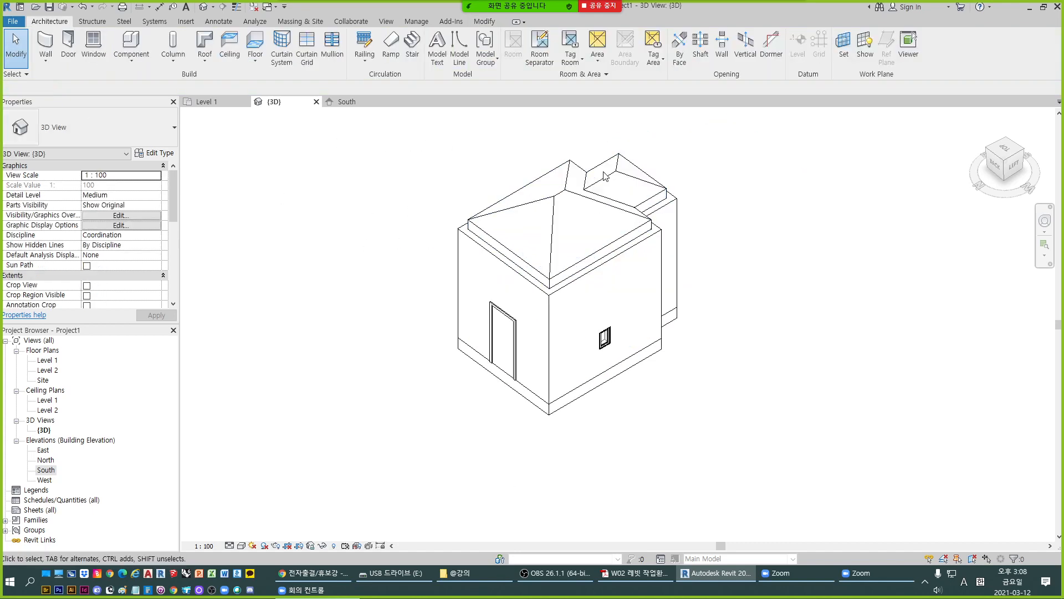
- Select the roof in 3D and review its constraints, construction, dimension and phasing properties
left_click(606, 176)
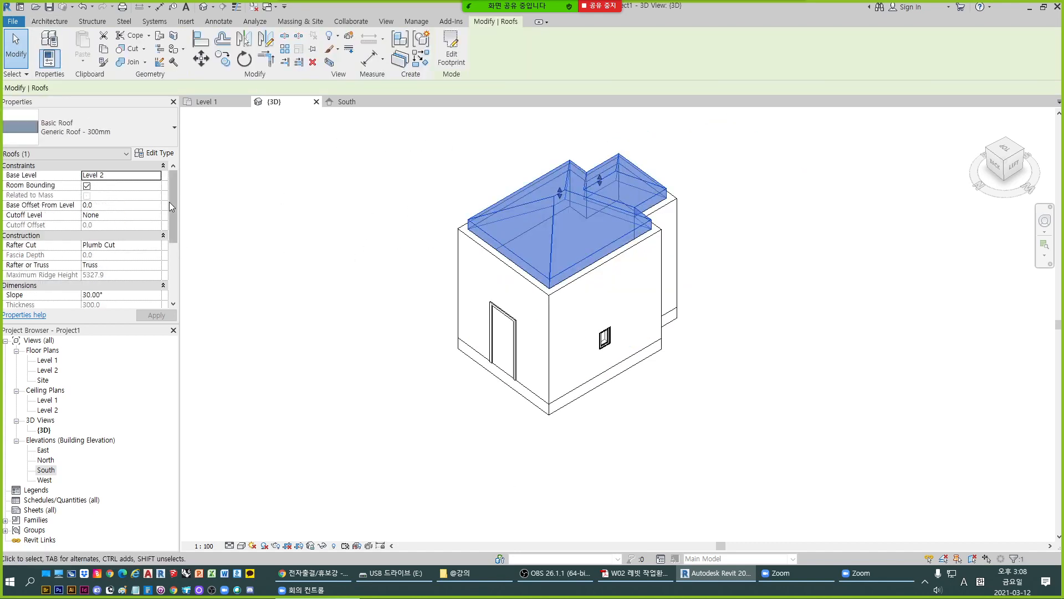
scroll(173, 204, "down", 2)
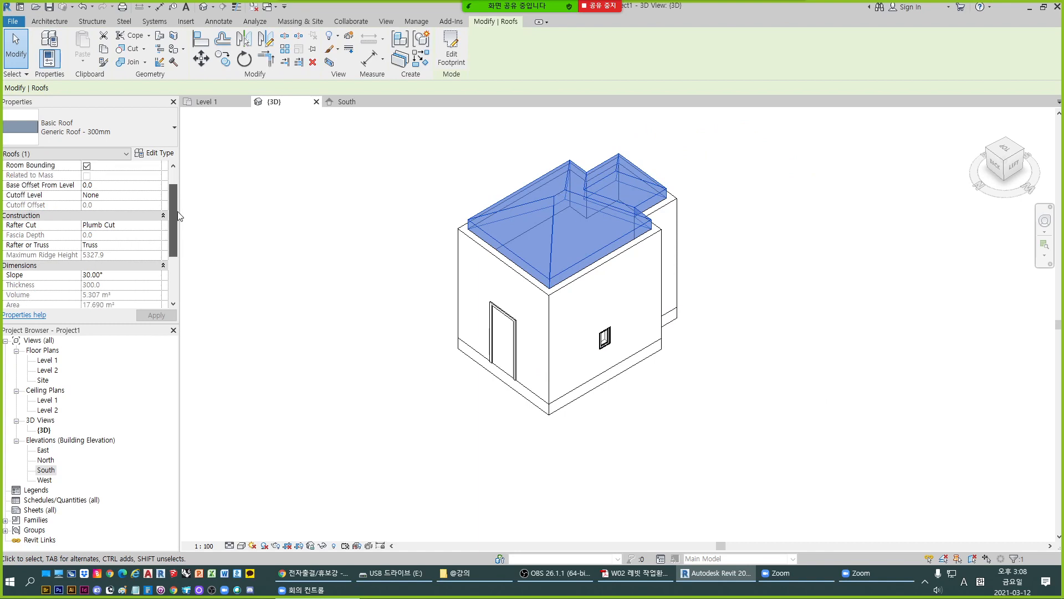
scroll(178, 216, "down", 4)
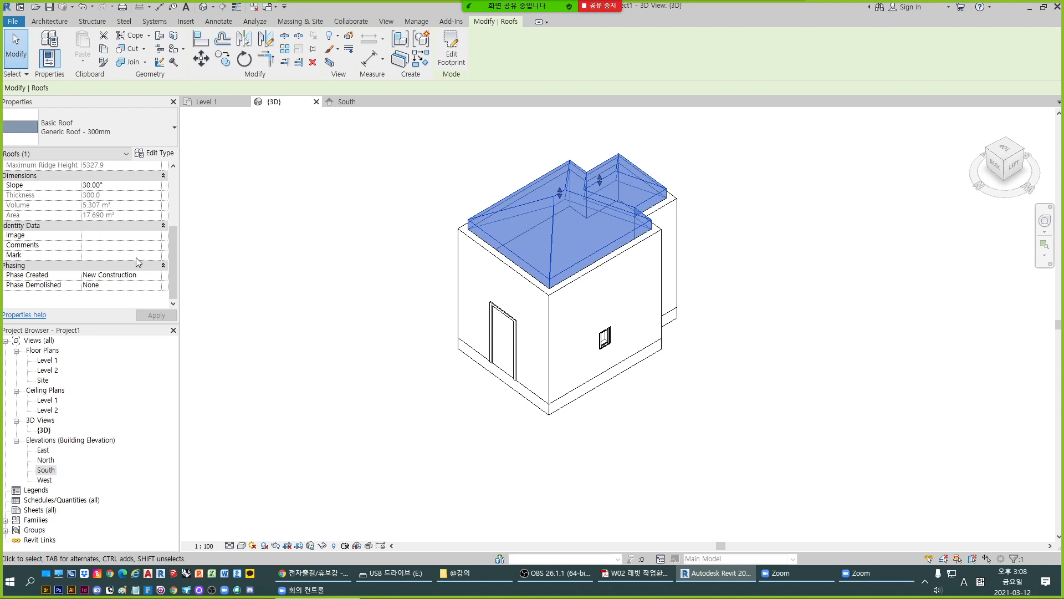
scroll(137, 259, "up", 3)
scroll(135, 257, "up", 2)
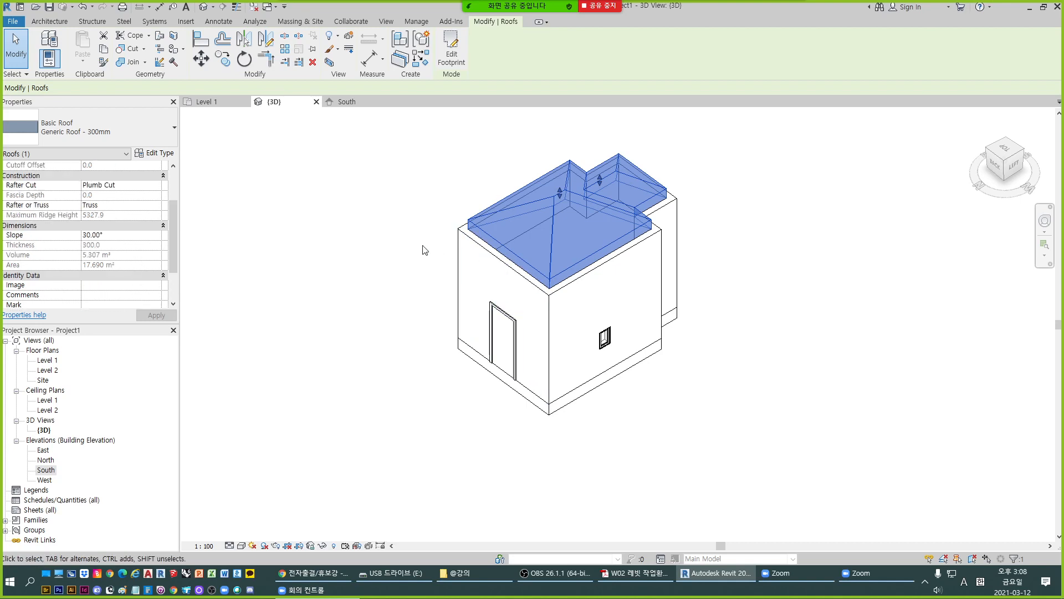
scroll(154, 250, "up", 3)
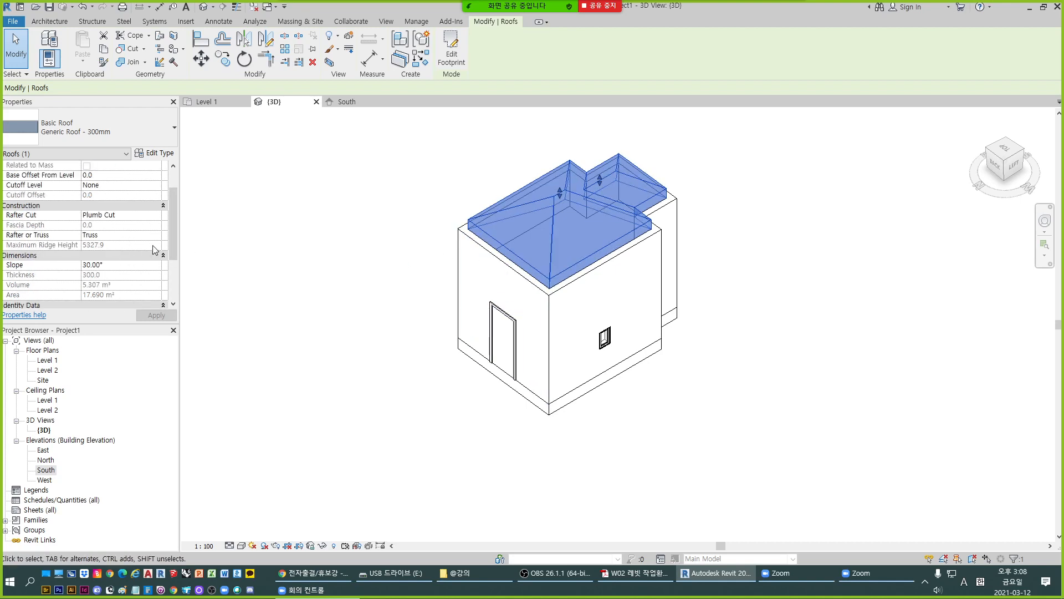
scroll(155, 249, "up", 3)
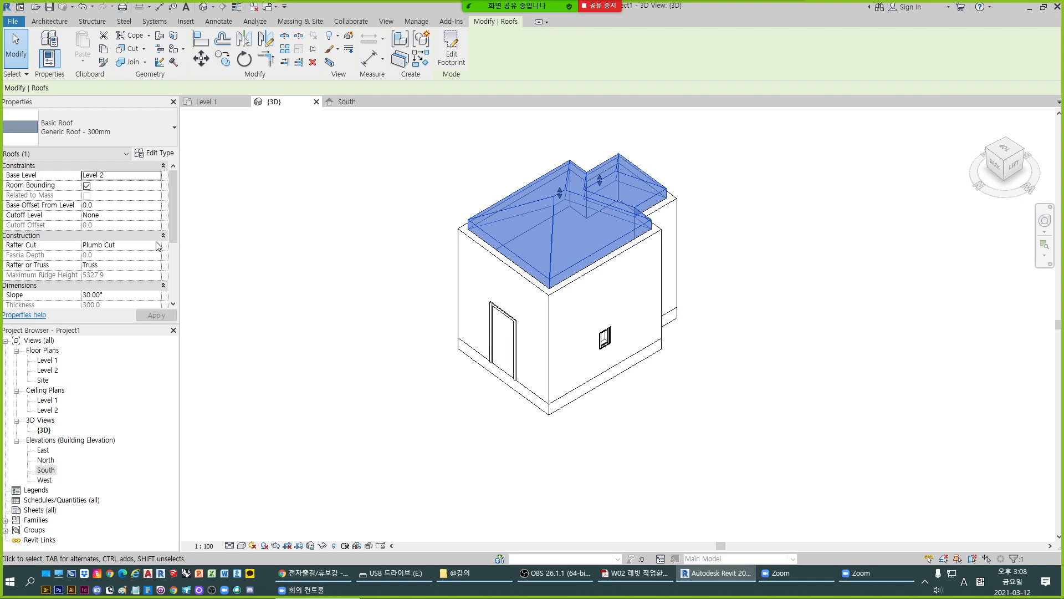
- Open the Level 2 floor plan and bring the whole selected hip roof into view
left_click(227, 102)
scroll(450, 267, "up", 4)
scroll(449, 268, "down", 2)
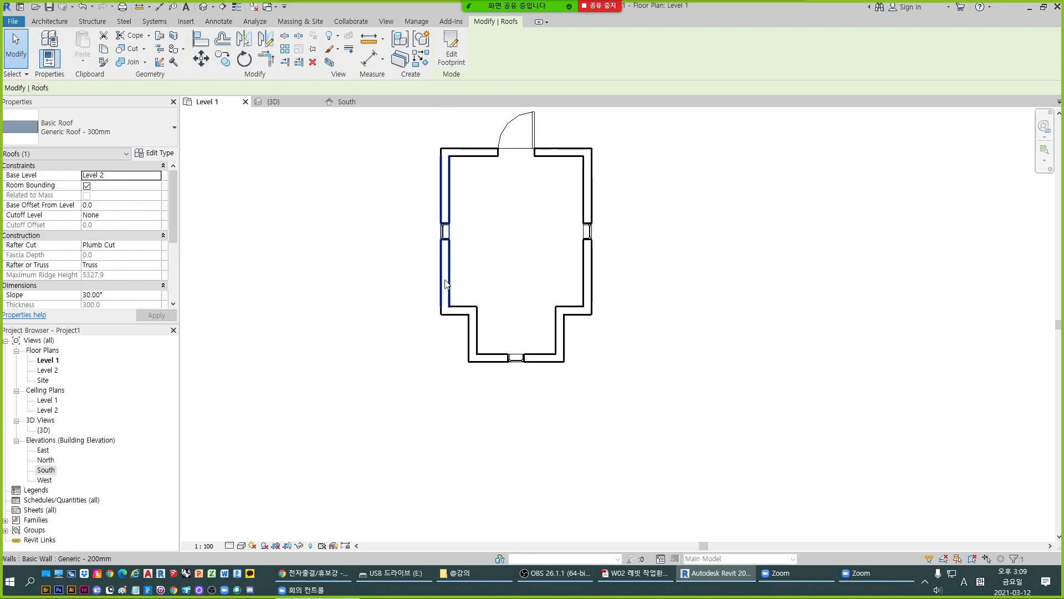
double_click(49, 370)
scroll(460, 270, "up", 3)
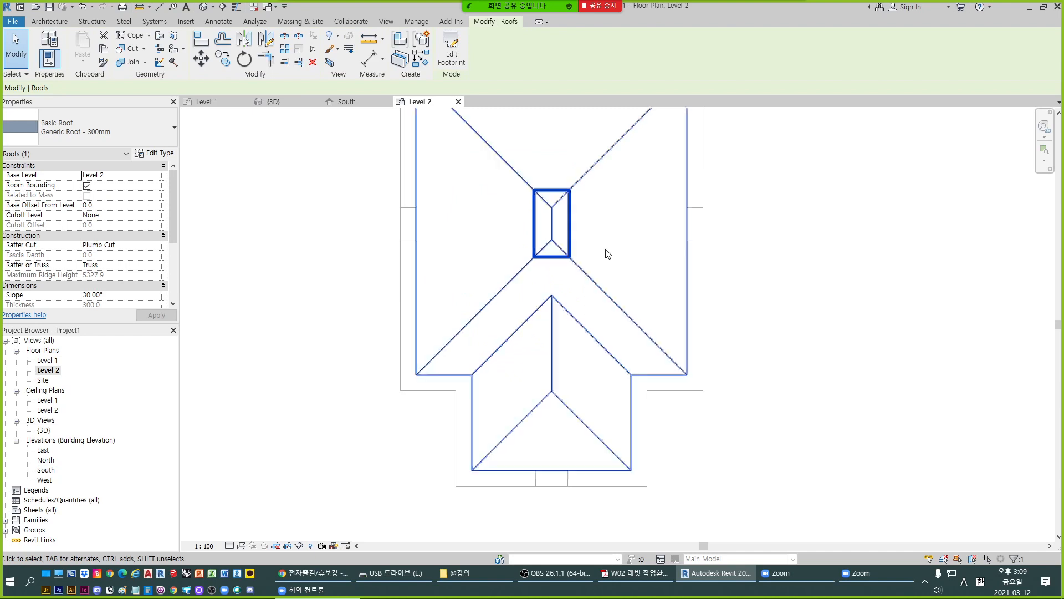
scroll(536, 321, "down", 2)
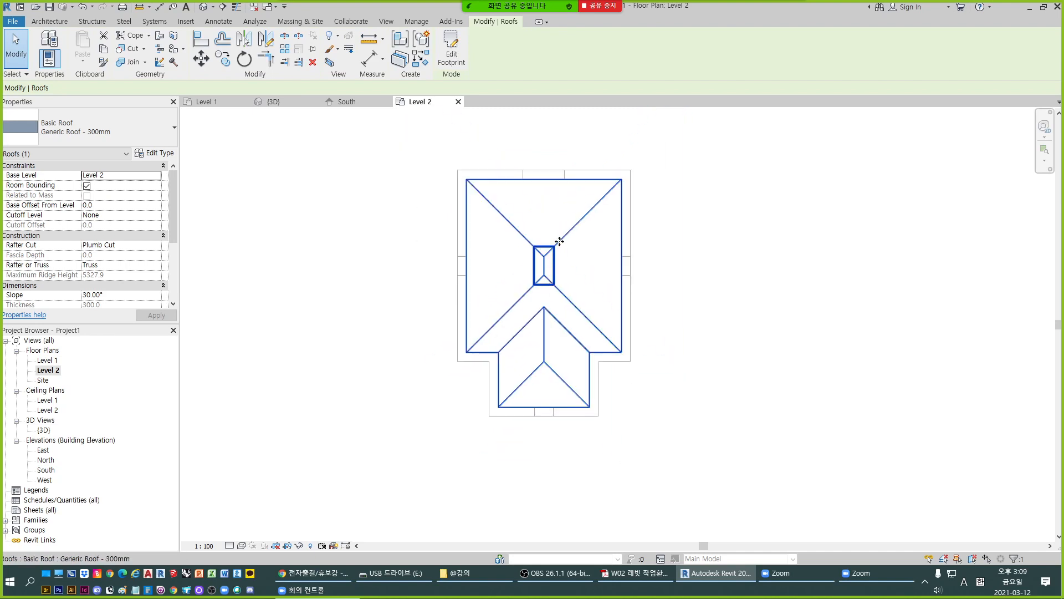
left_click(452, 56)
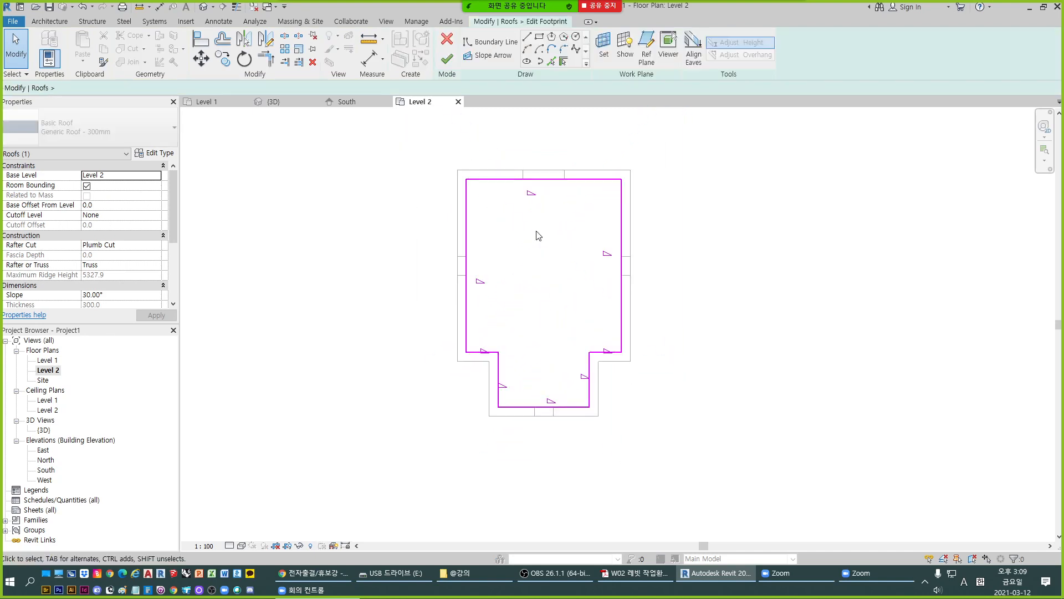
left_click(450, 40)
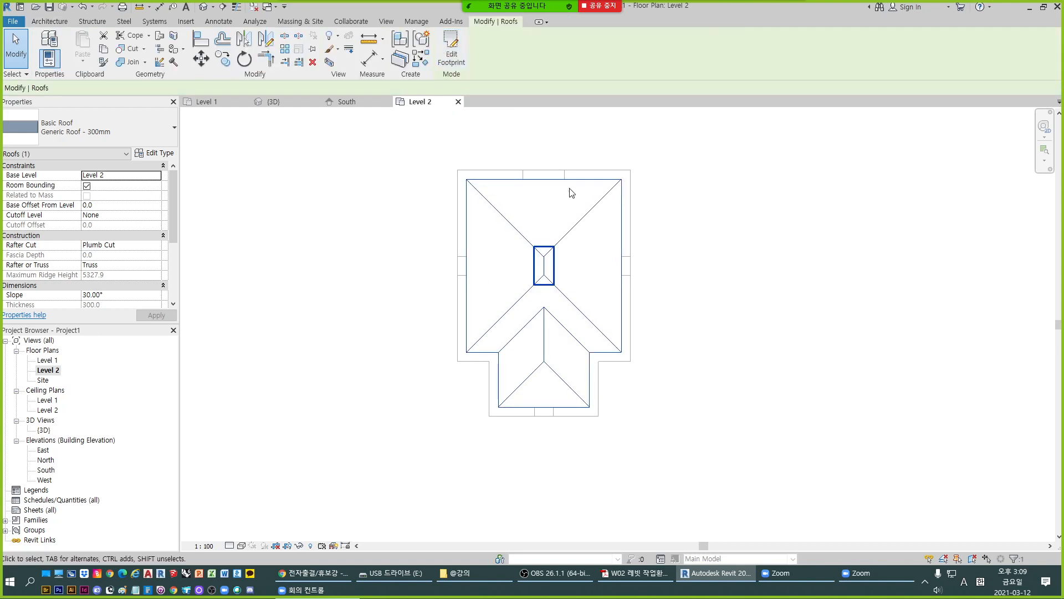
left_click(436, 174)
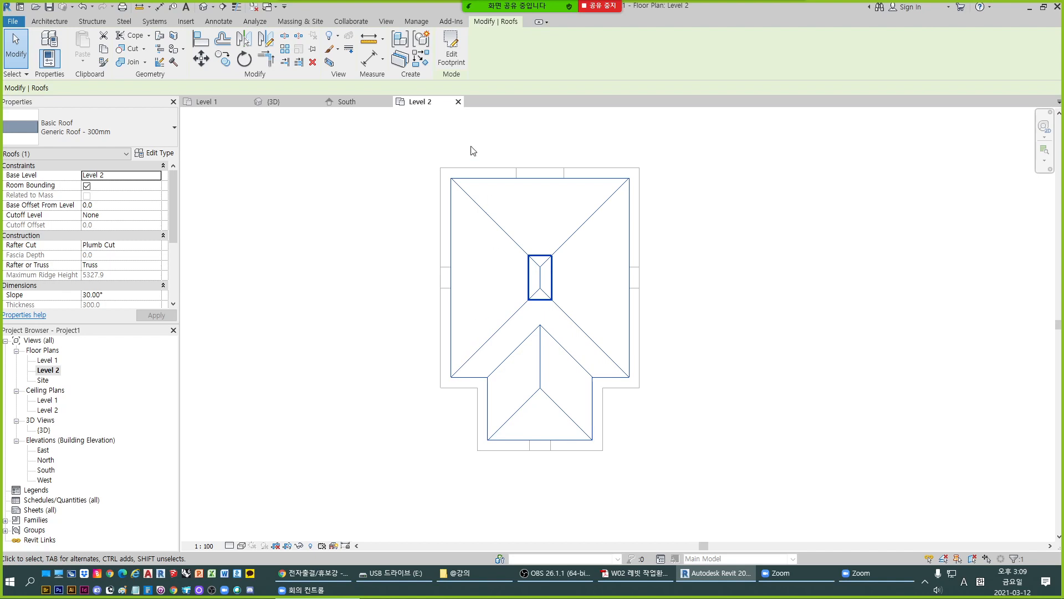
- Edit the roof footprint and flip its boundary lines from the inner to the outer faces of the walls
left_click(452, 66)
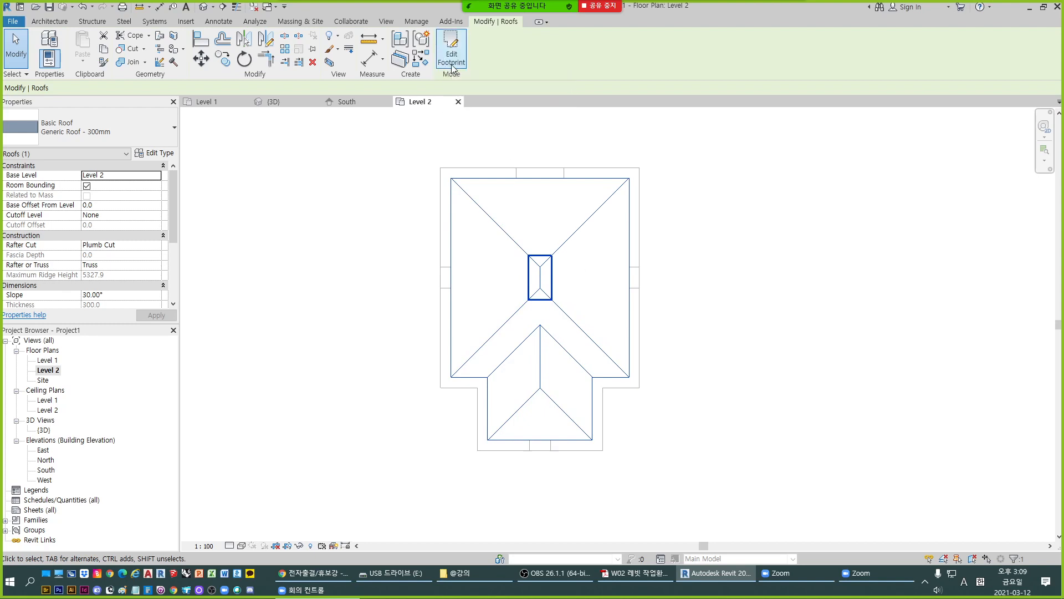
left_click(554, 177)
scroll(541, 179, "up", 2)
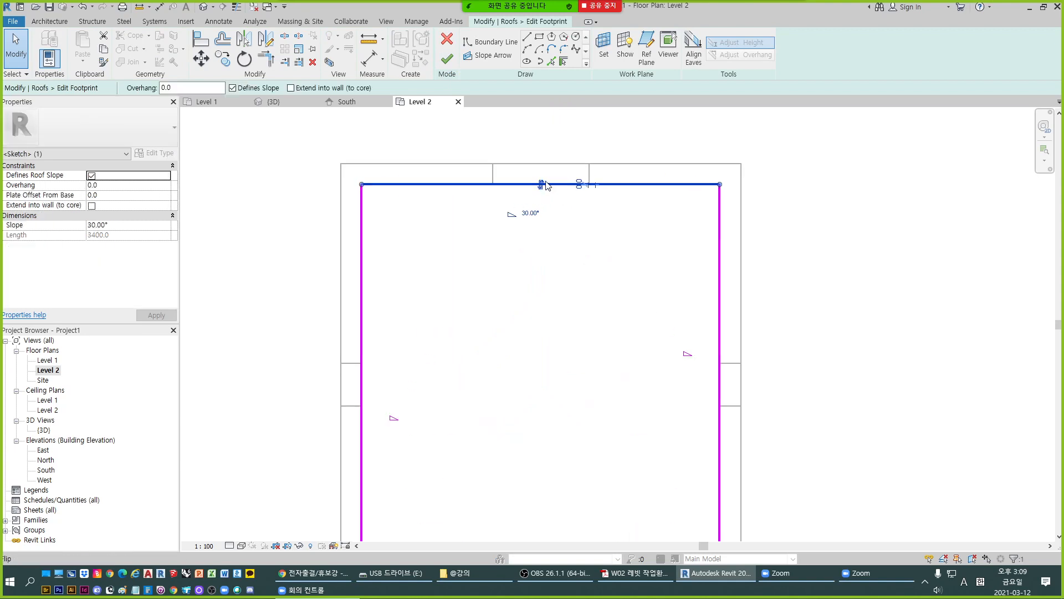
left_click_drag(543, 183, 542, 164)
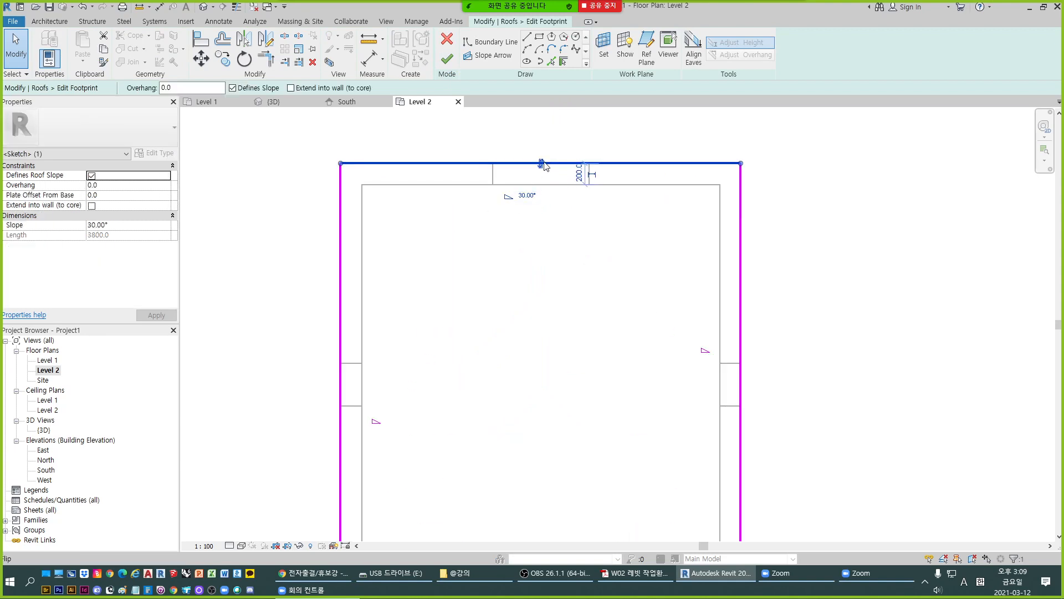
- Finish the revised roof footprint and accept attaching the highlighted walls to the roof
scroll(541, 166, "down", 2)
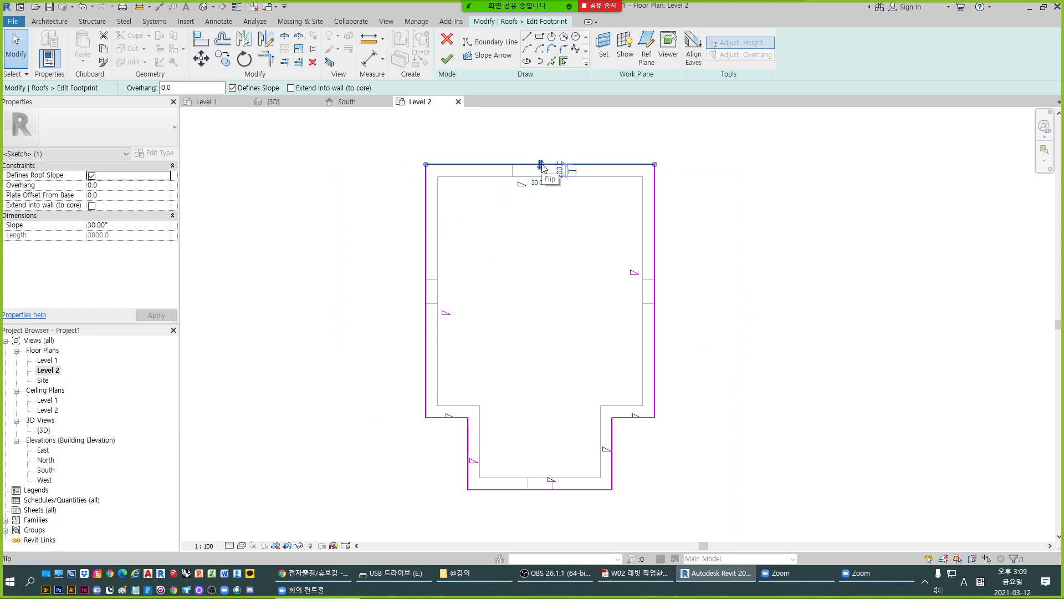
left_click(447, 58)
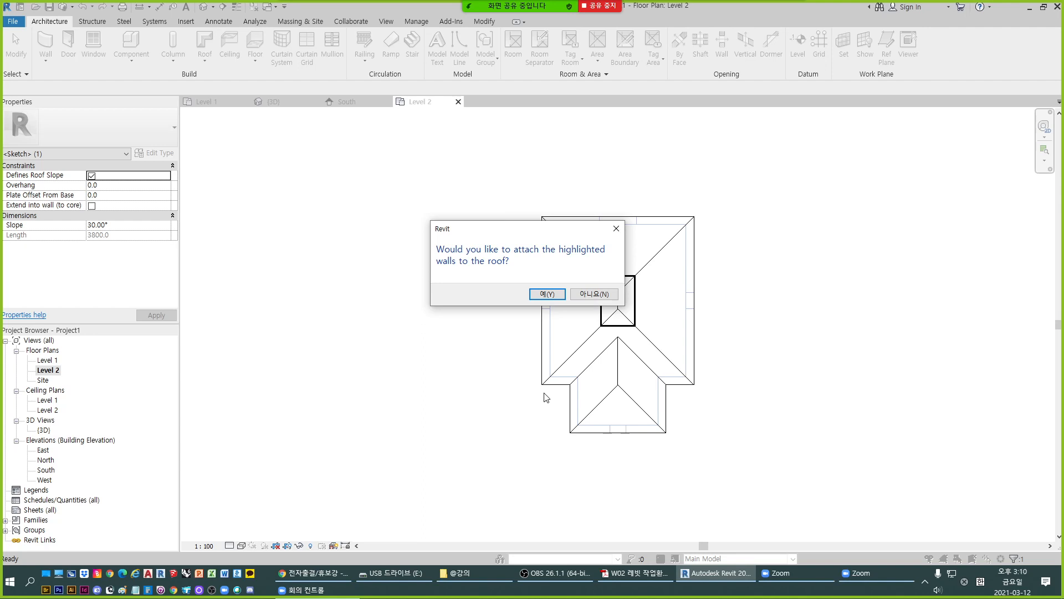
left_click(560, 296)
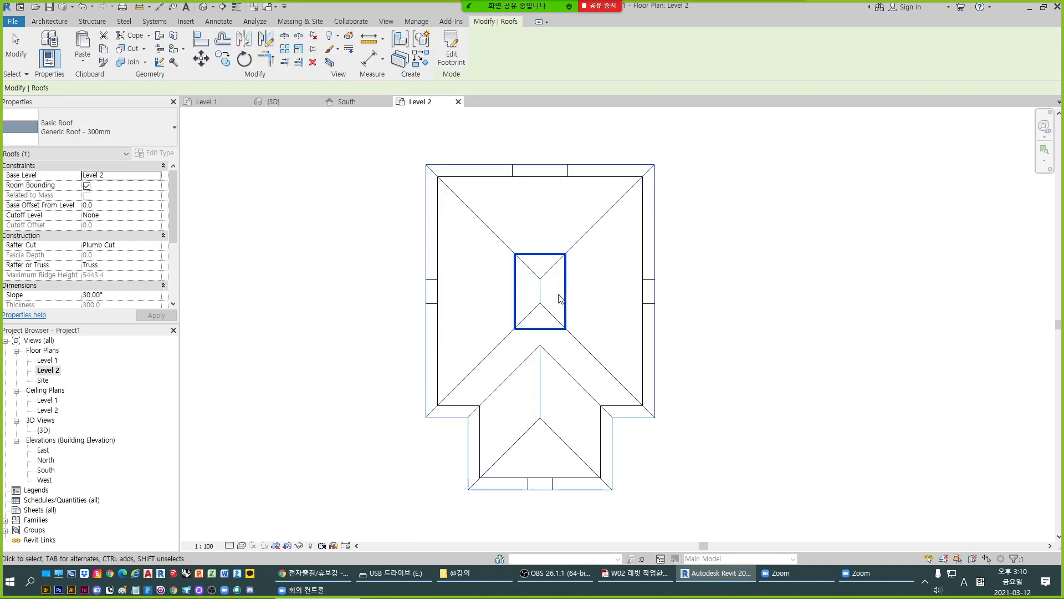
- Examine in 3D how the revised roof's edges meet the outer wall faces, with nothing selected
left_click(273, 101)
left_click(841, 281)
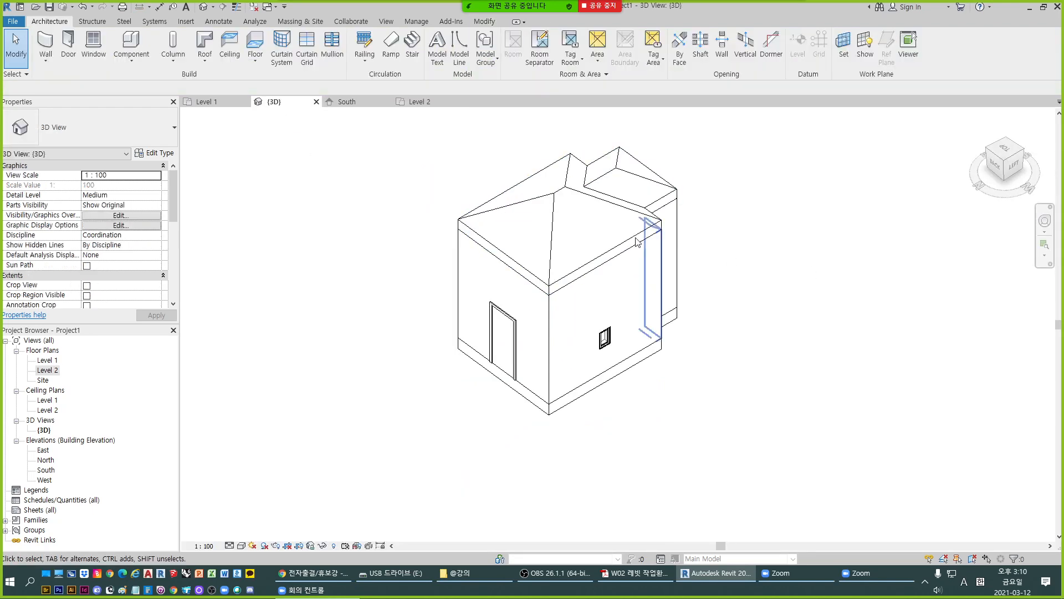
middle_click_drag(587, 317, 637, 355, "shift")
scroll(595, 238, "up", 3)
scroll(596, 236, "up", 1)
scroll(558, 264, "down", 3)
right_click(560, 305)
left_click(556, 283)
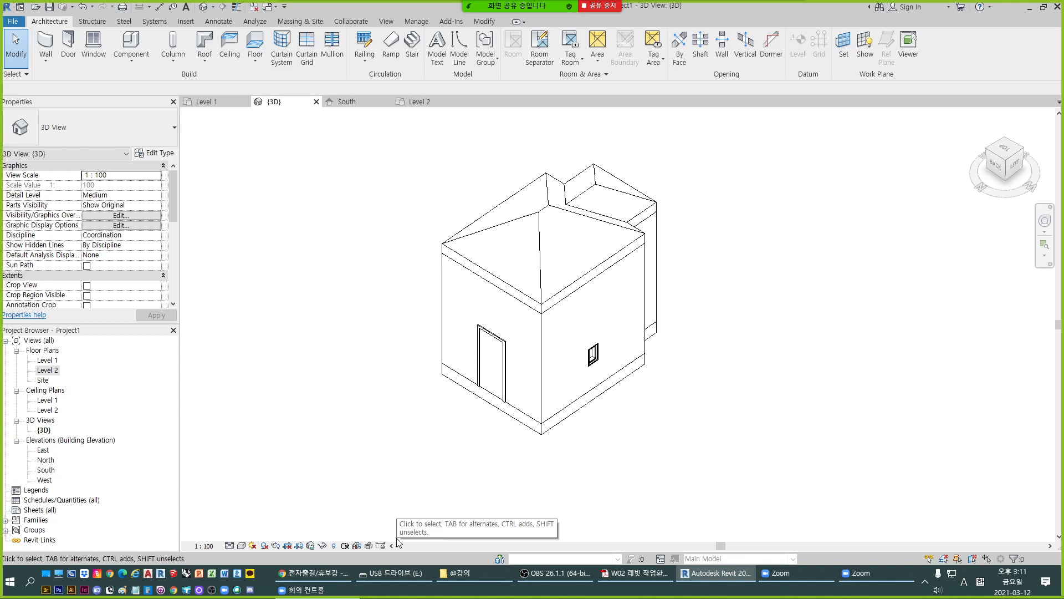
- Show the 3D view in the Wireframe visual style, dismissing the save reminder without saving
left_click(242, 546)
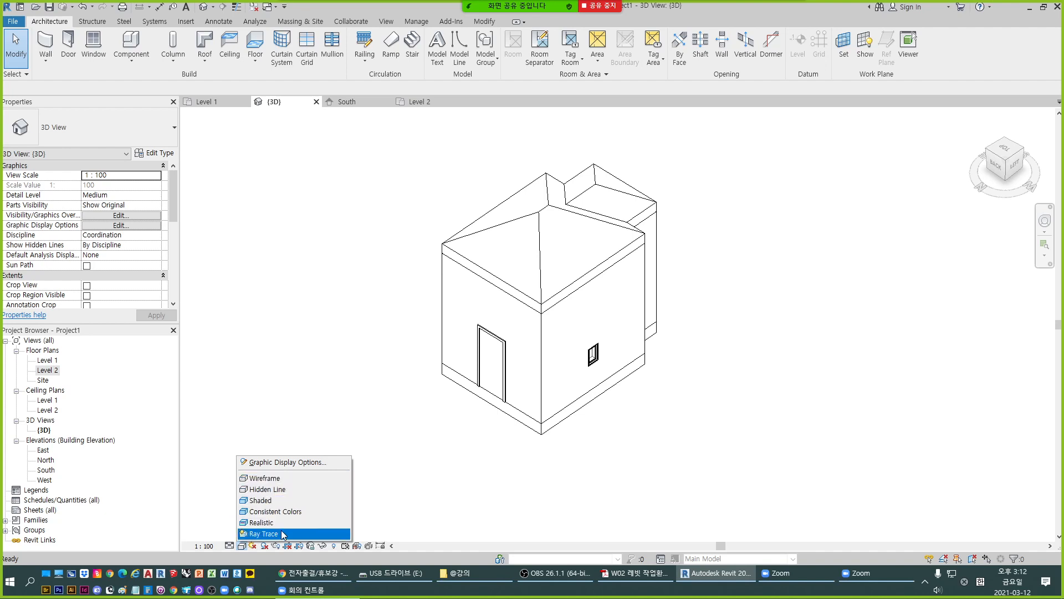
left_click(288, 479)
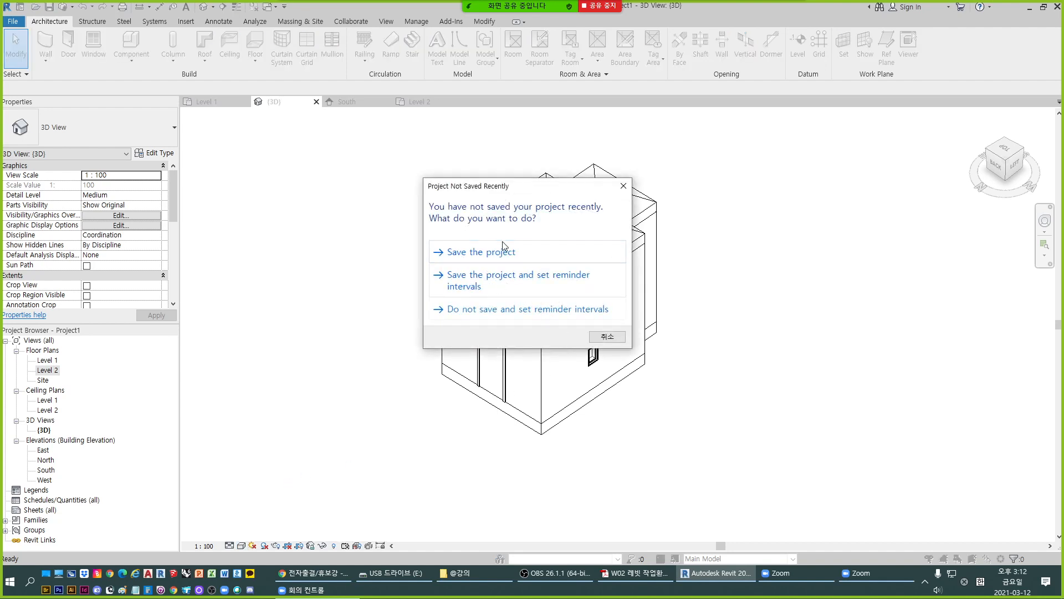
left_click_drag(506, 188, 661, 203)
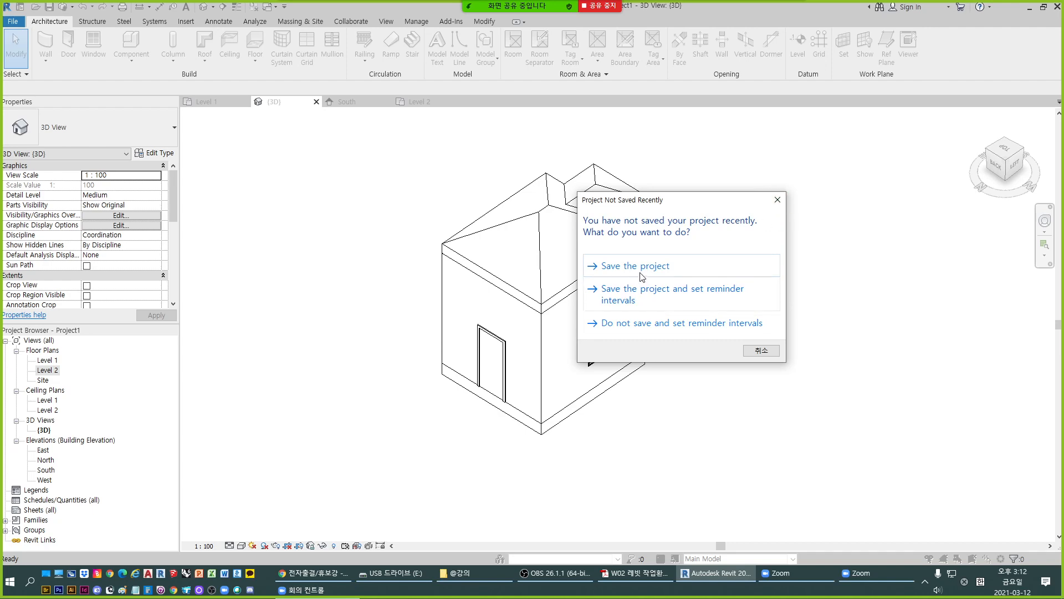
left_click(779, 199)
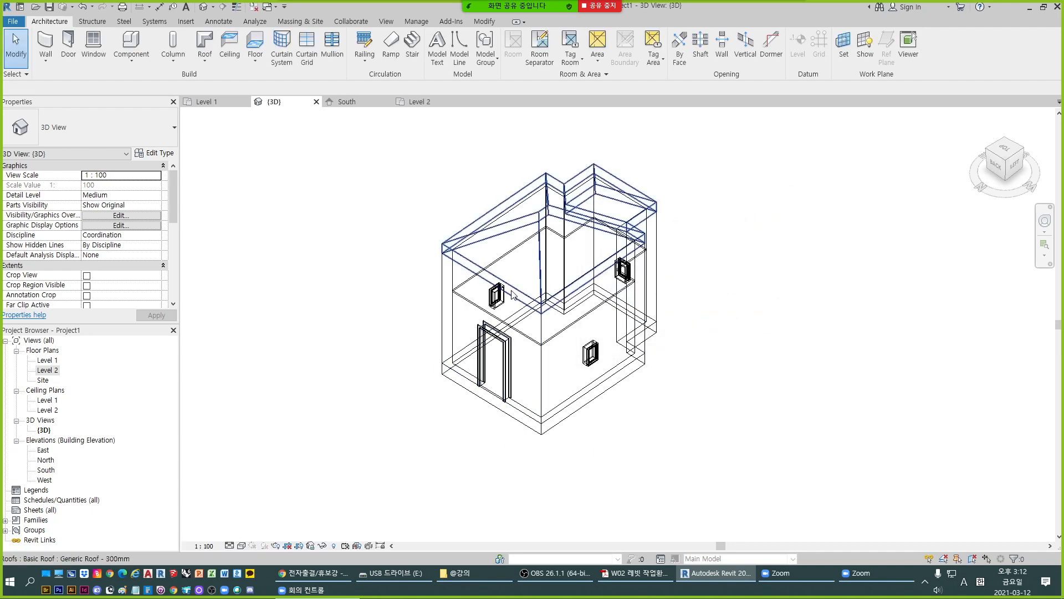
scroll(532, 277, "up", 1)
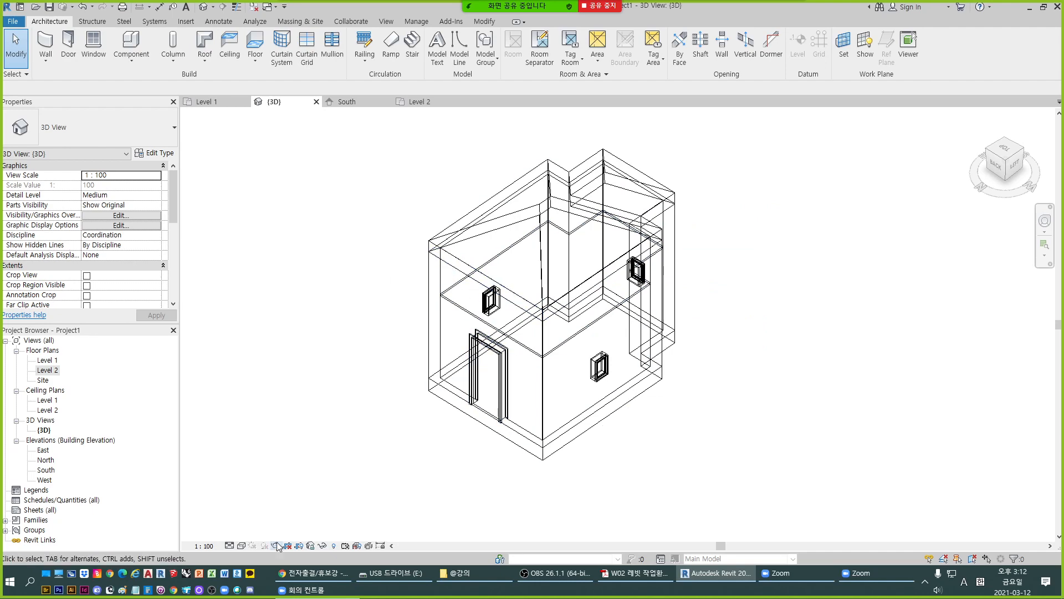
- Change the 3D view's visual style to Hidden Line and then to Shaded
left_click(242, 546)
left_click(258, 489)
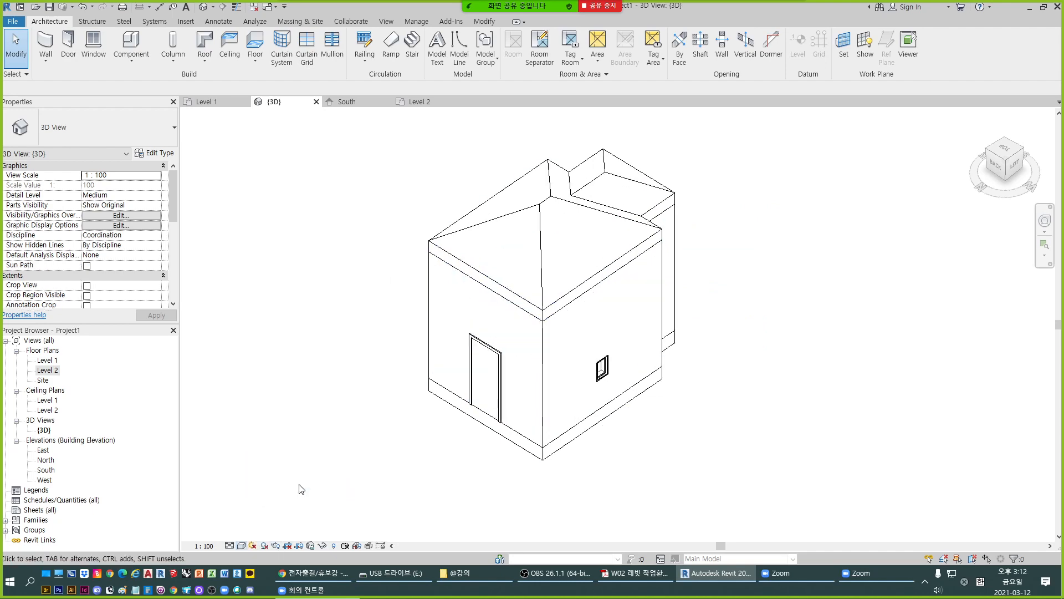
left_click(242, 546)
left_click(259, 502)
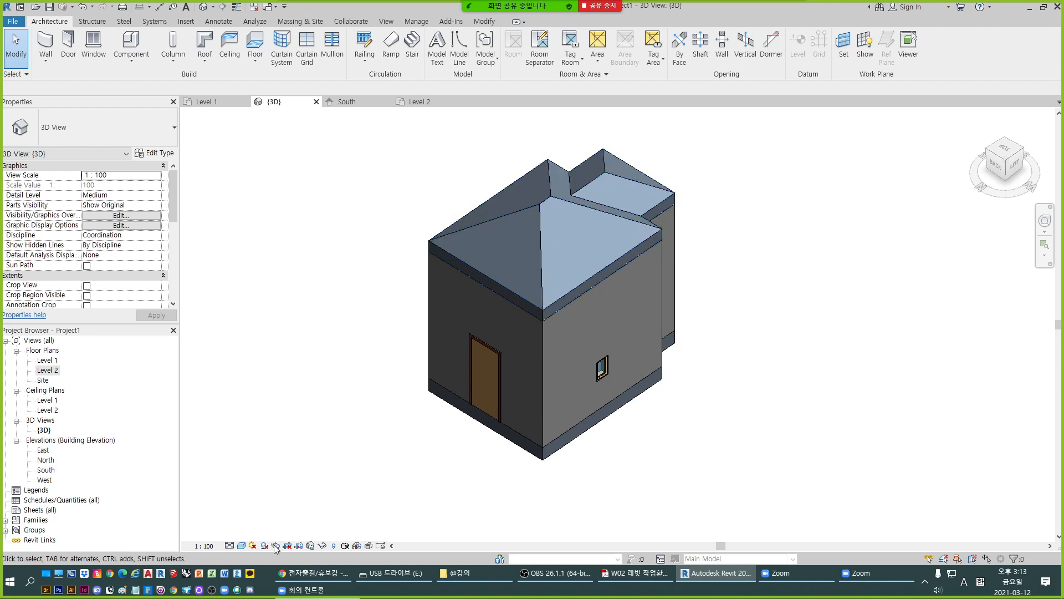
- Try the Consistent Colors visual style on the 3D view, then set it to Realistic
left_click(241, 546)
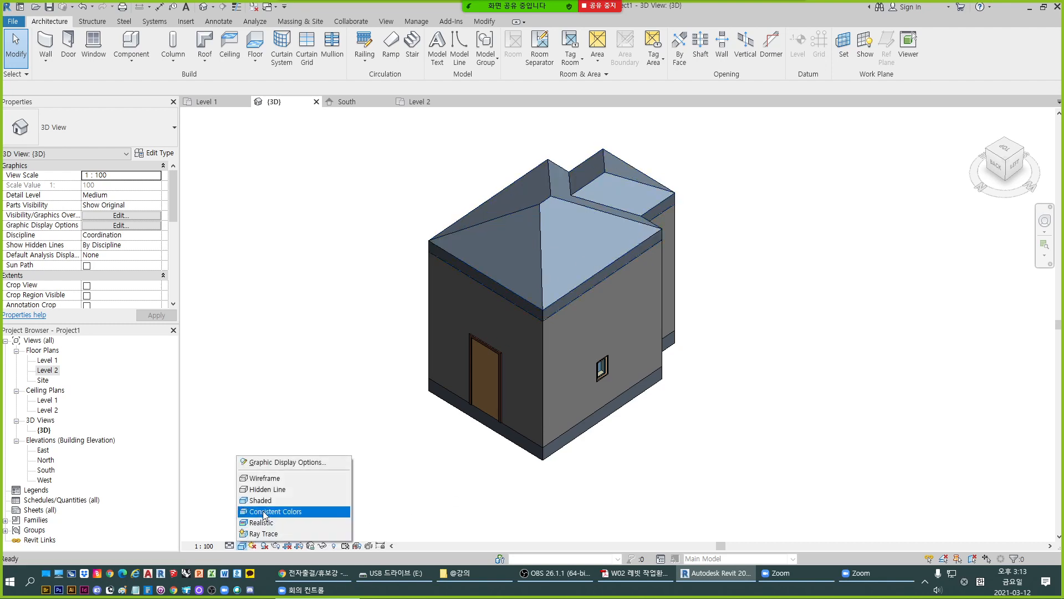
left_click(264, 512)
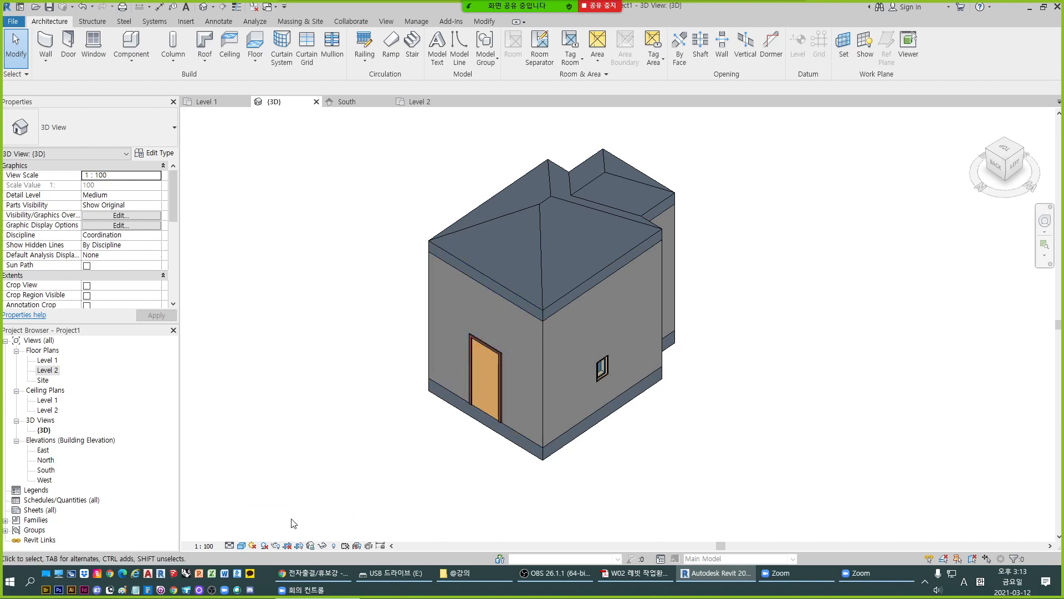
left_click(241, 546)
left_click(260, 523)
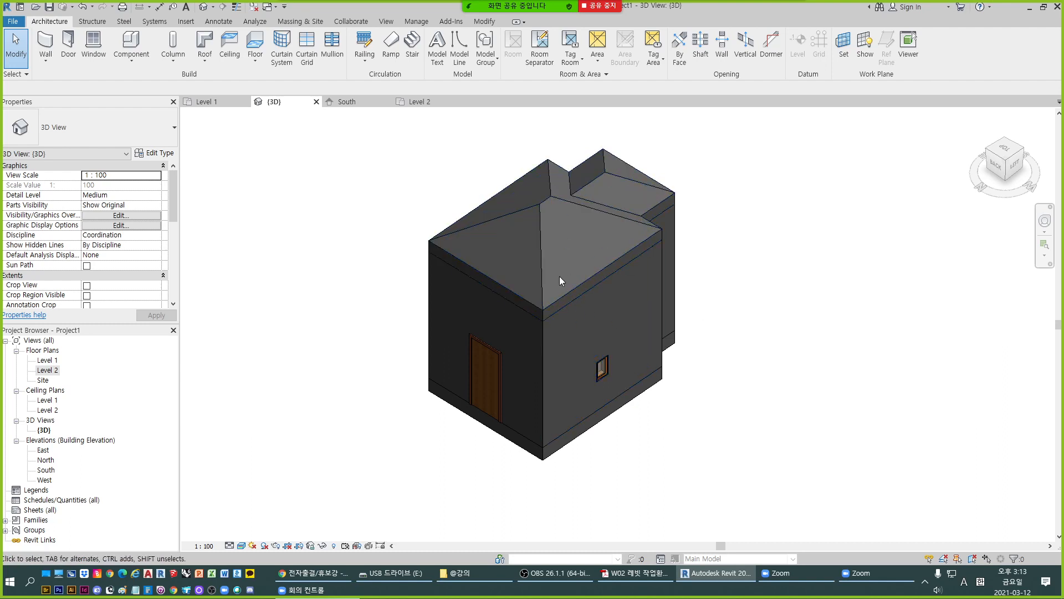
- Preview the building up close in the Ray Trace visual style and return the 3D view to Realistic
left_click(243, 546)
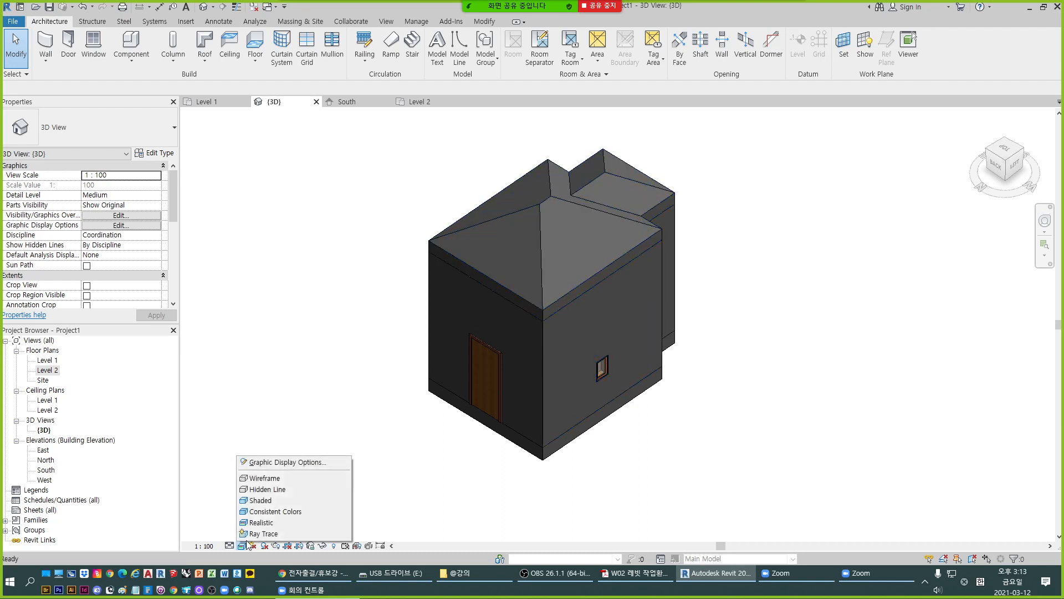
left_click(284, 533)
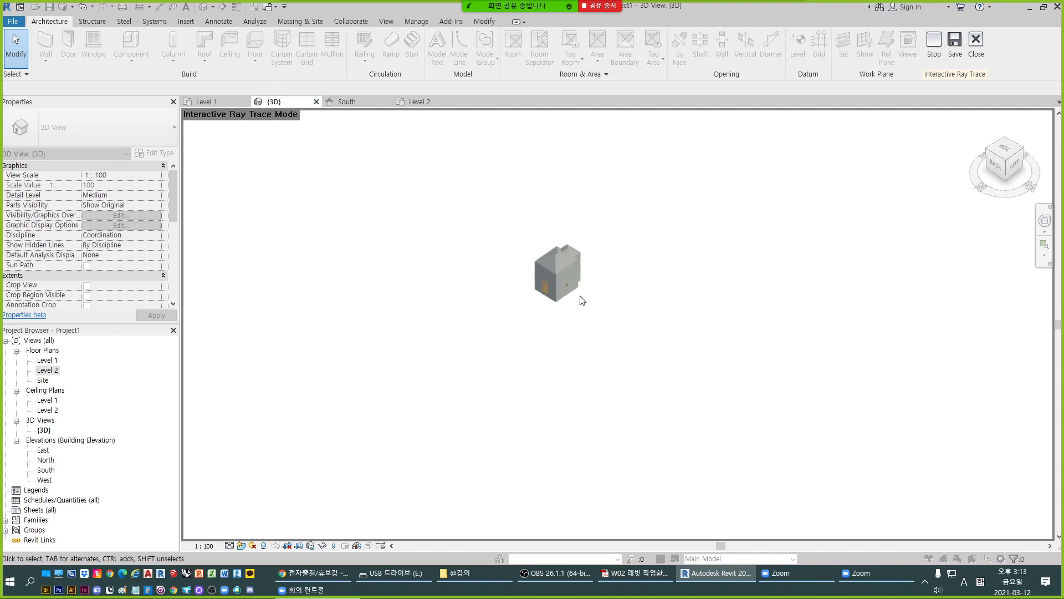
scroll(546, 296, "up", 3)
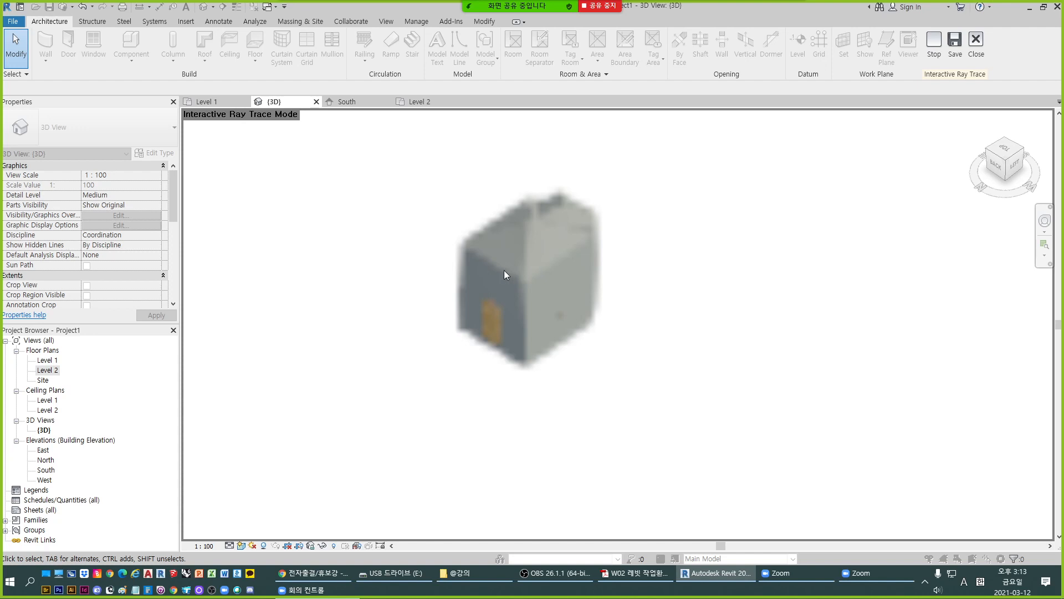
scroll(504, 271, "up", 4)
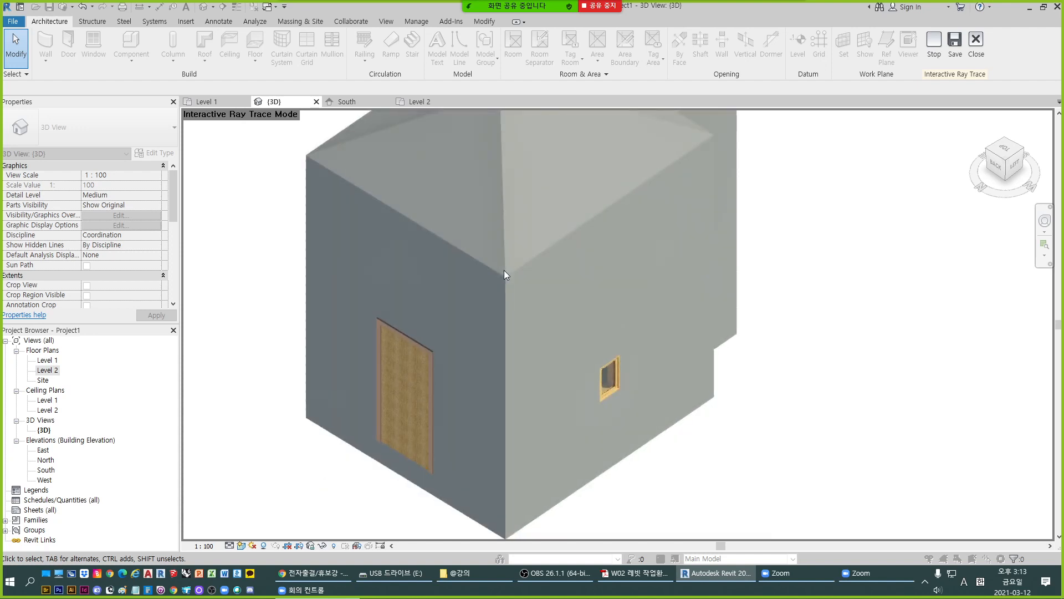
scroll(715, 332, "down", 2)
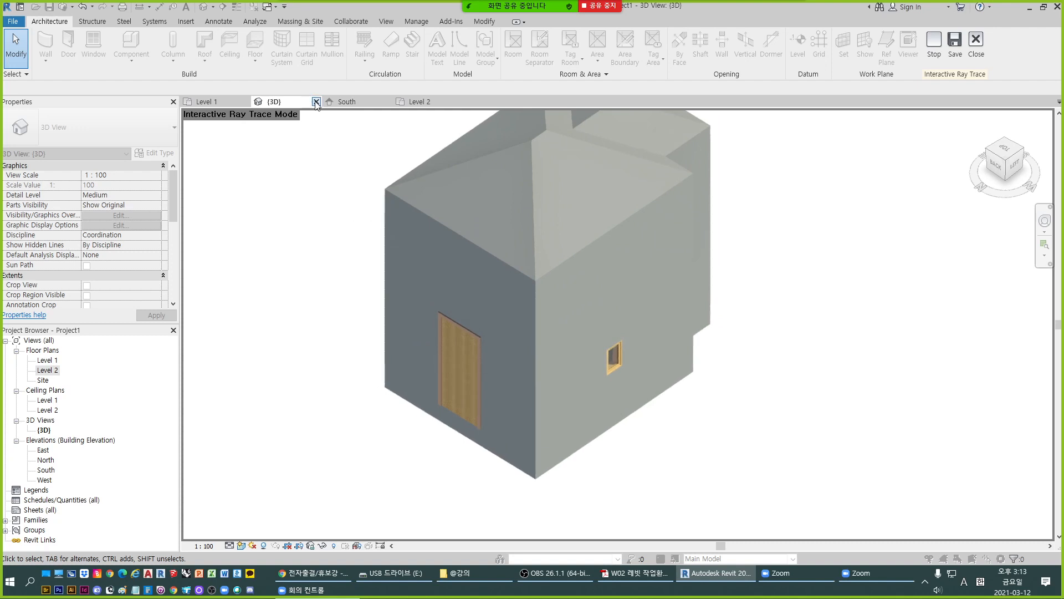
left_click(242, 546)
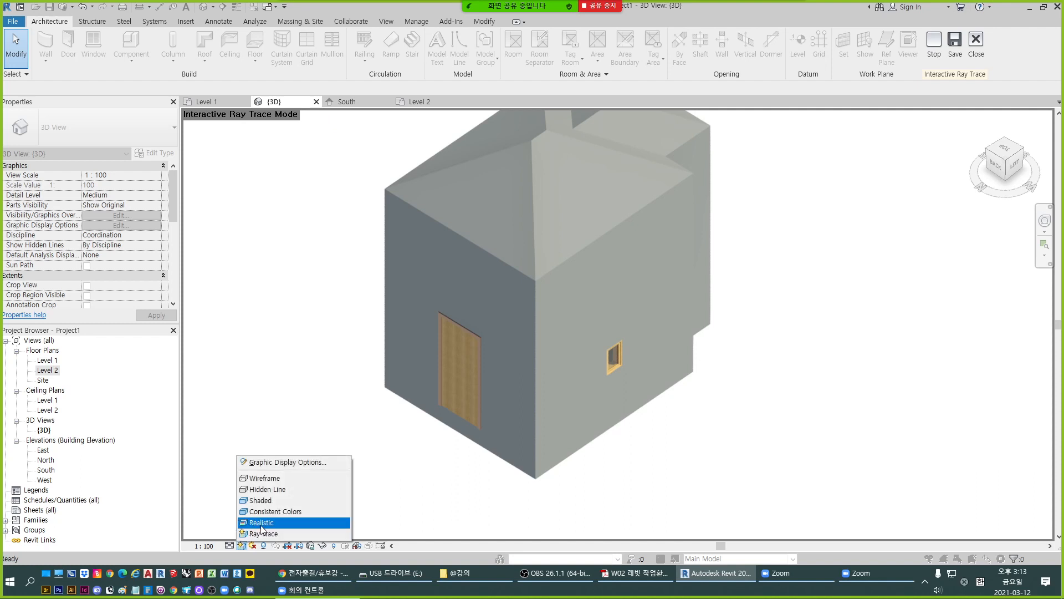
left_click(261, 522)
scroll(549, 322, "down", 4)
scroll(561, 271, "up", 3)
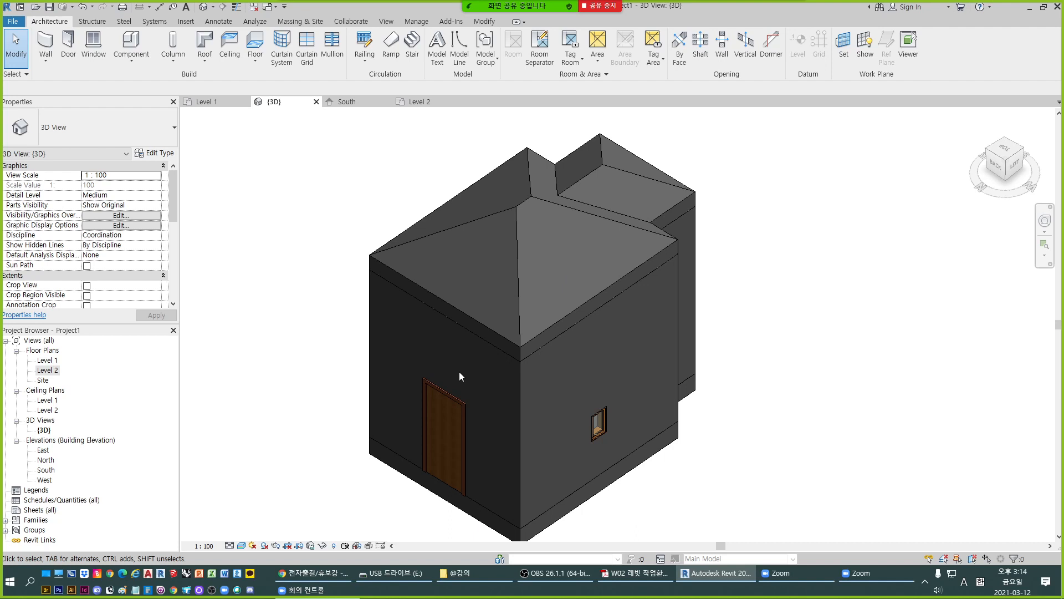
- Check the building in the South elevation and return to the 3D view
left_click(349, 102)
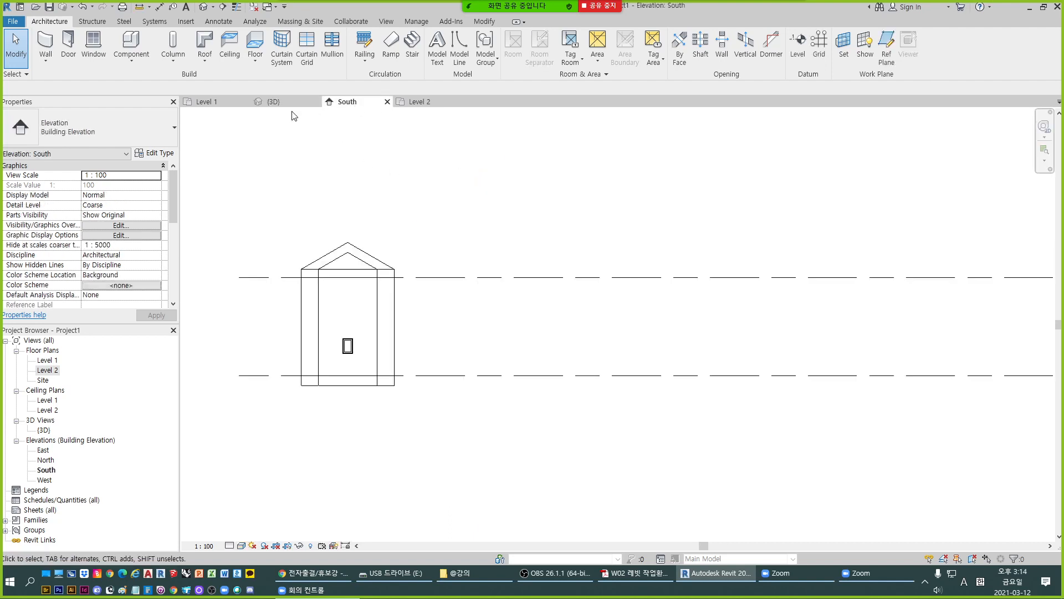
left_click(274, 102)
scroll(481, 315, "down", 3)
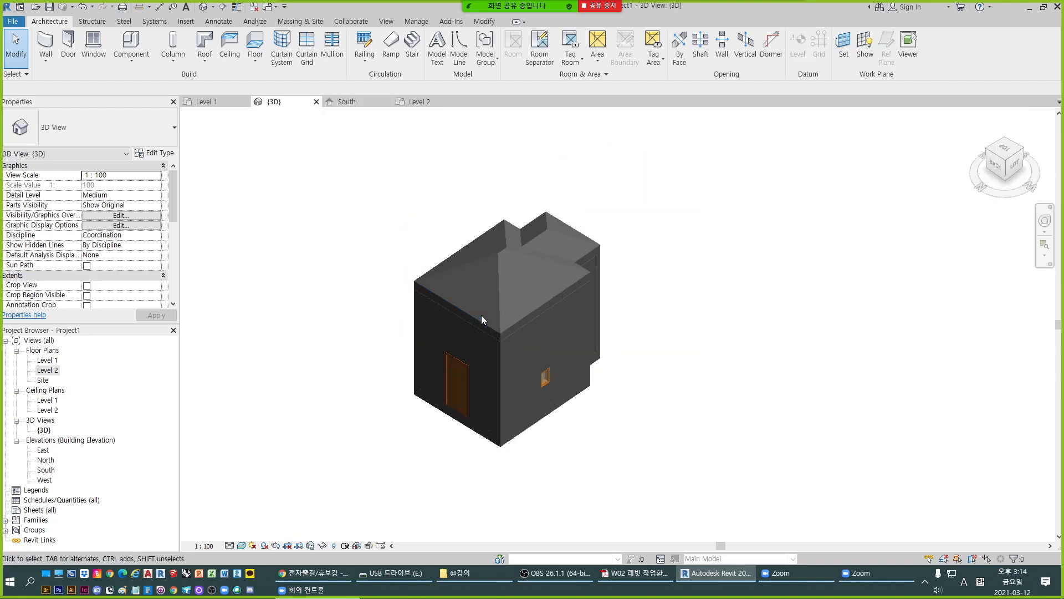
scroll(496, 307, "up", 2)
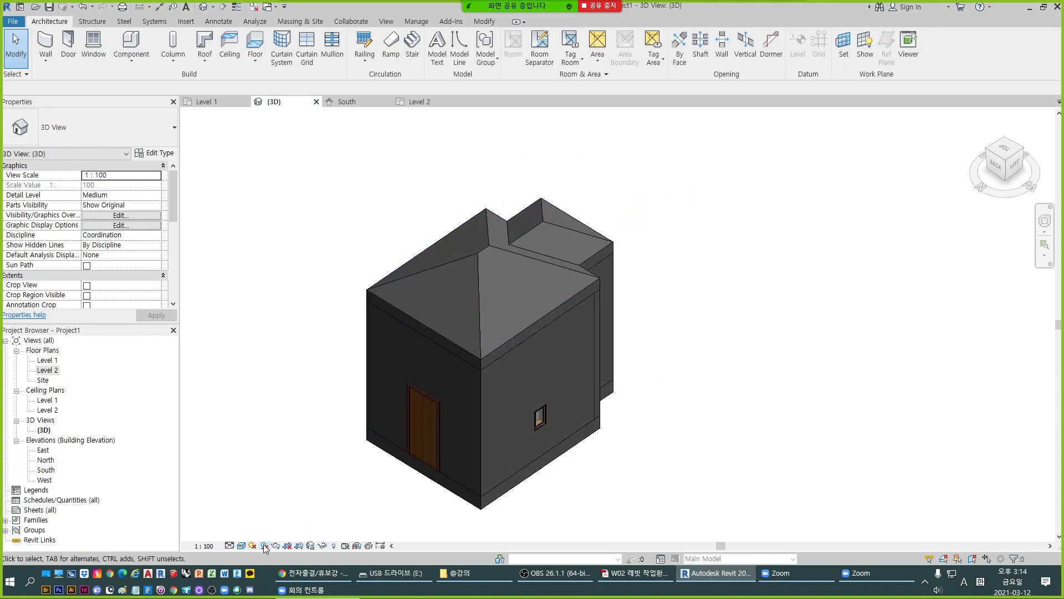
- Set the 3D view's visual style to Realistic and its detail level to Medium
left_click(243, 546)
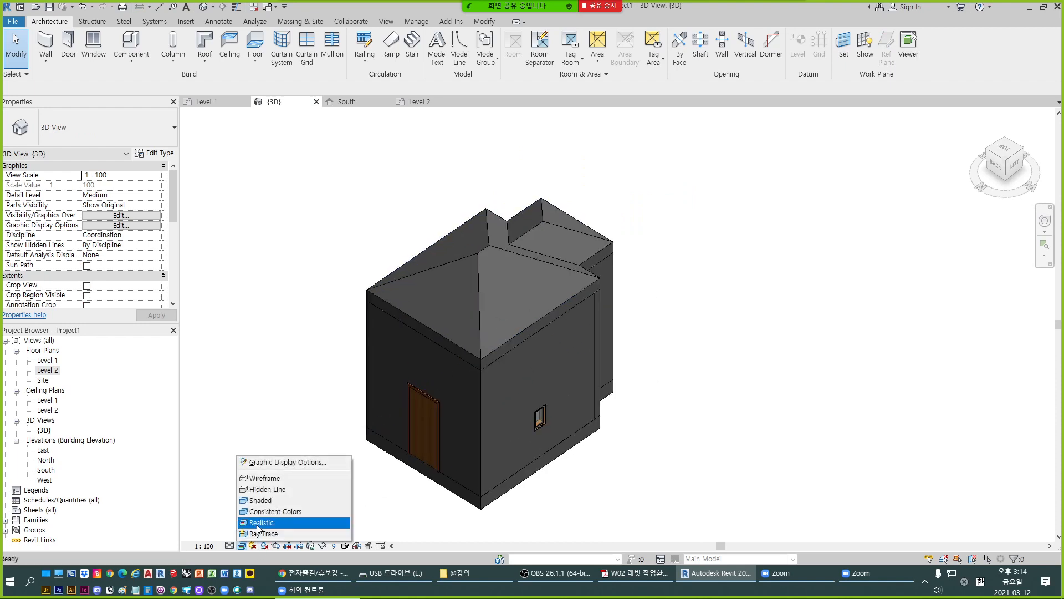
left_click(259, 523)
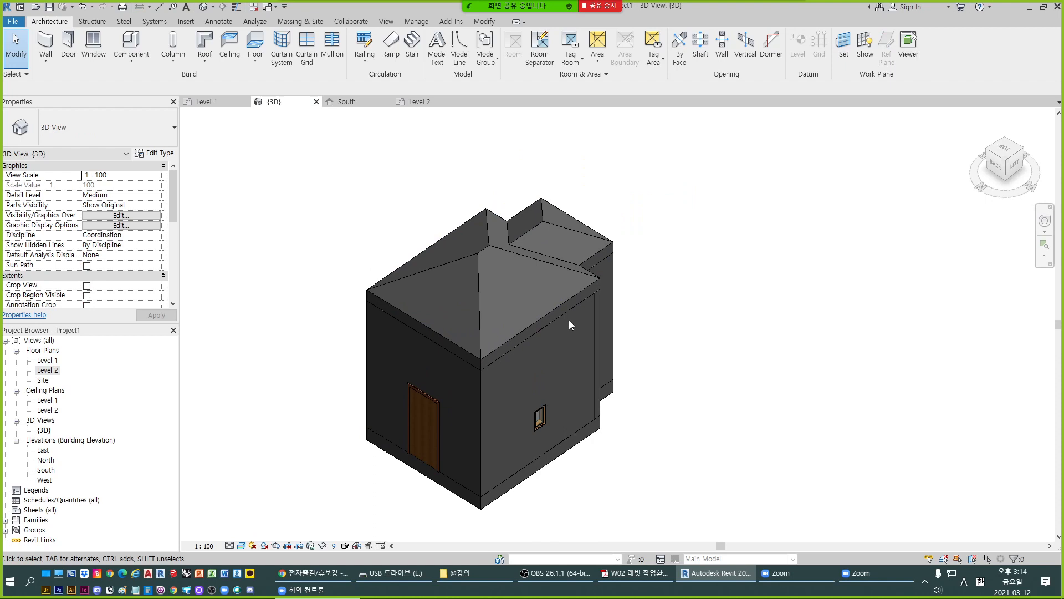
scroll(419, 415, "up", 3)
scroll(504, 414, "down", 1)
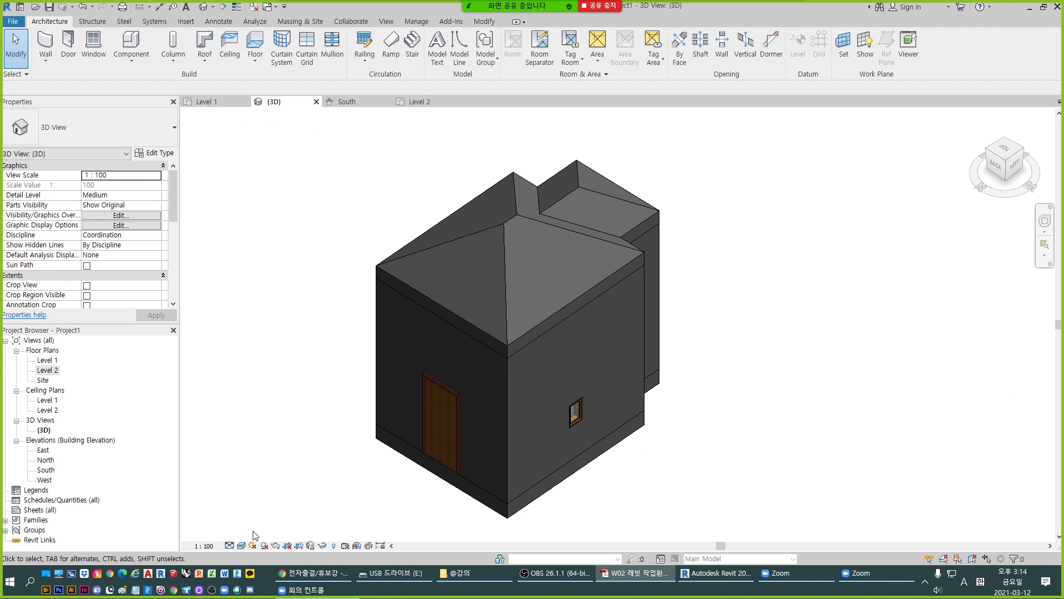
left_click(229, 546)
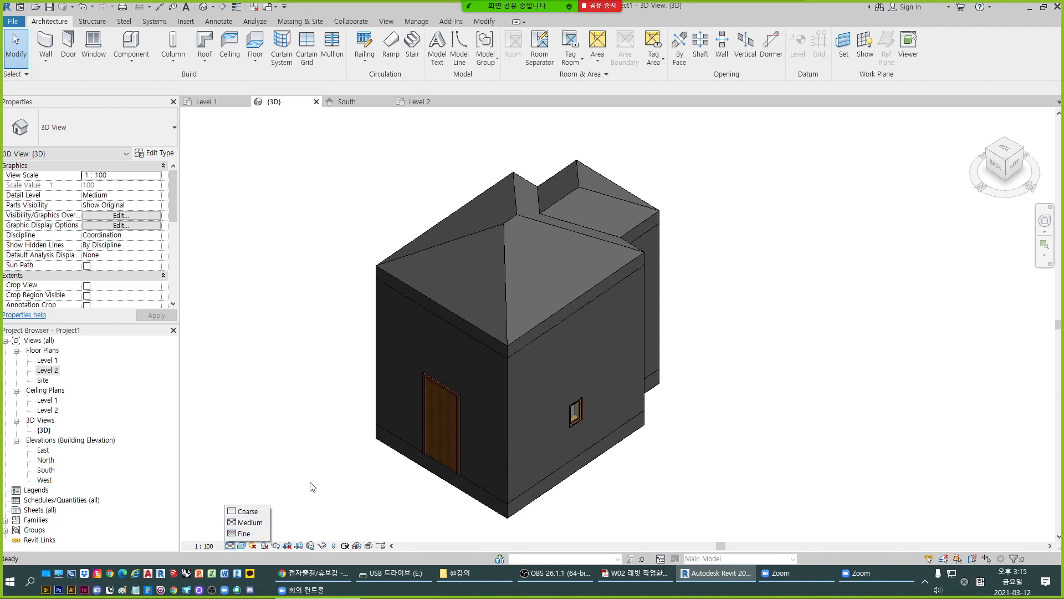
left_click(251, 522)
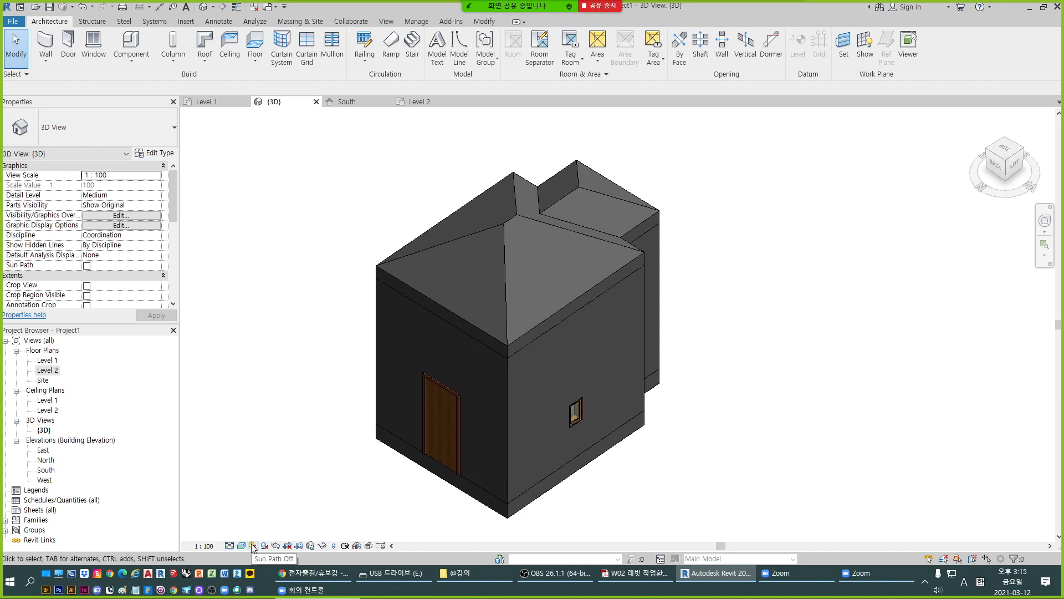
- Turn on the sun path in the 3D view, using the specified project location, date and time
left_click(252, 546)
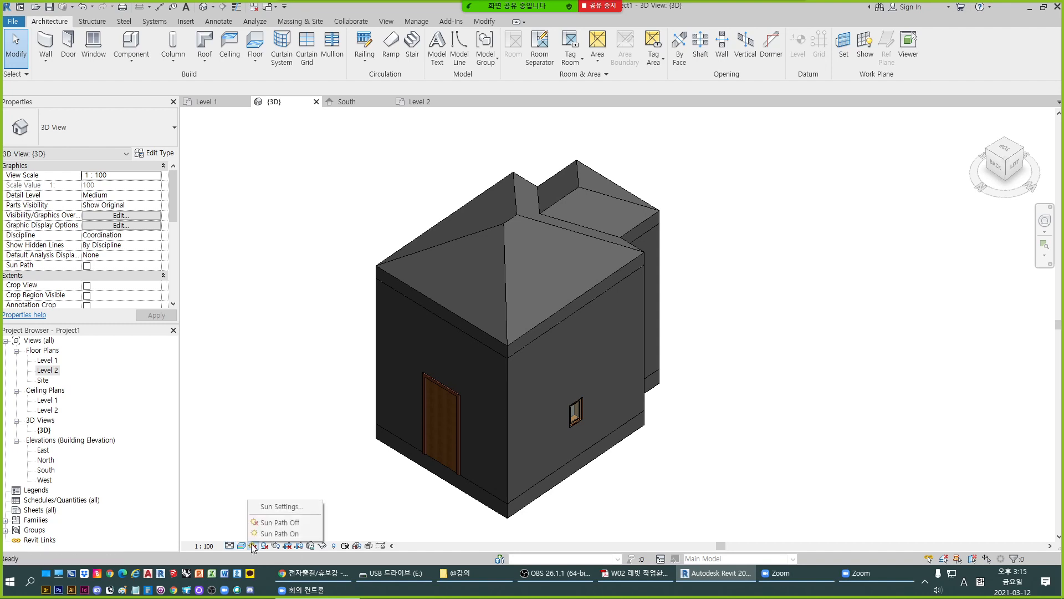
left_click(305, 533)
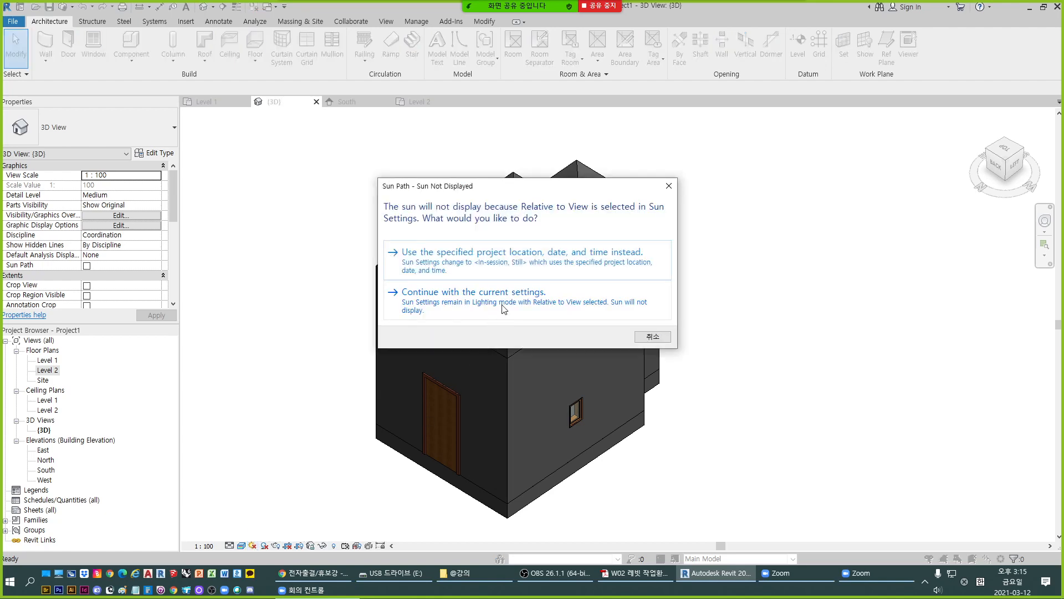
left_click(534, 262)
scroll(575, 297, "down", 4)
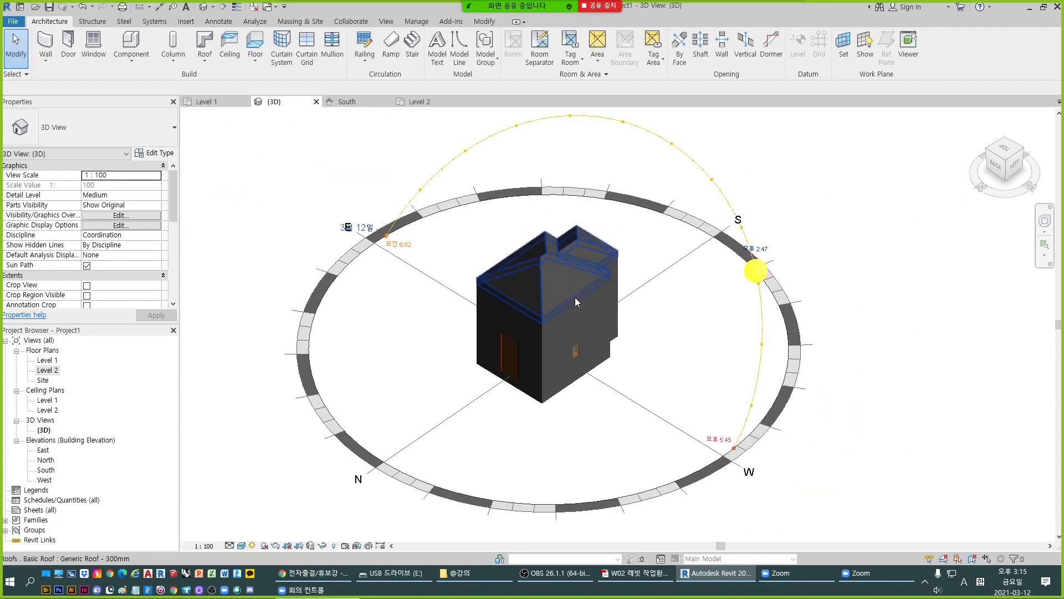
scroll(685, 281, "up", 1)
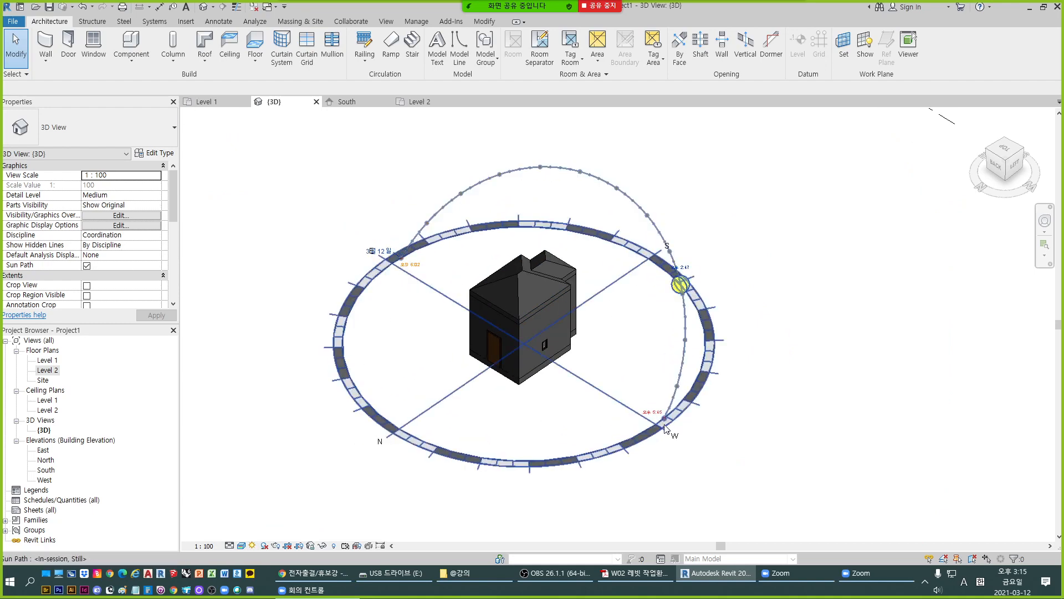
- Move the sun along its path to 1:00 PM and shift its date to November 30
left_click(688, 327)
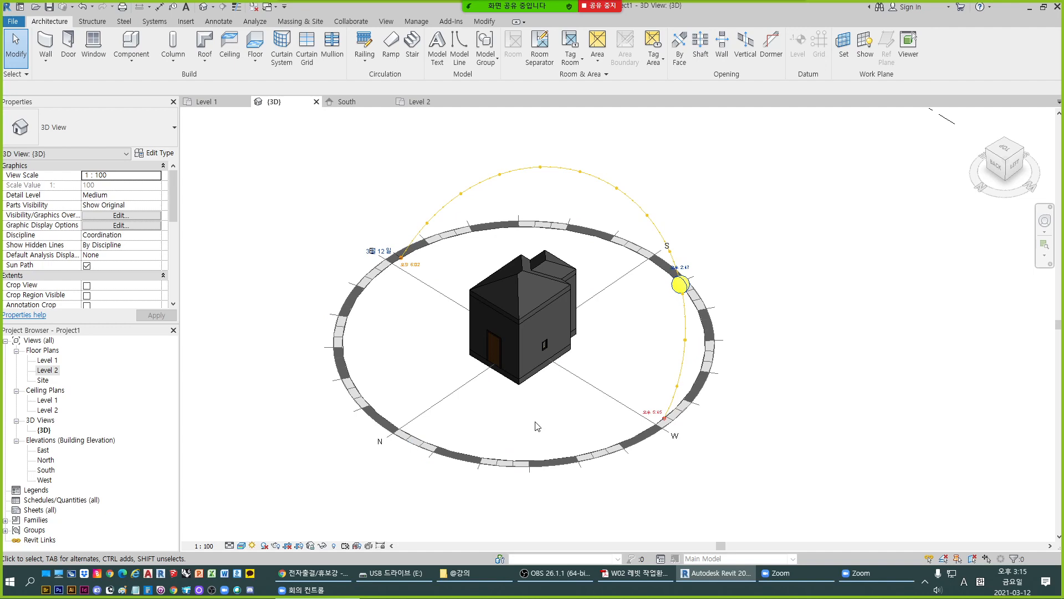
middle_click_drag(537, 426, 594, 356)
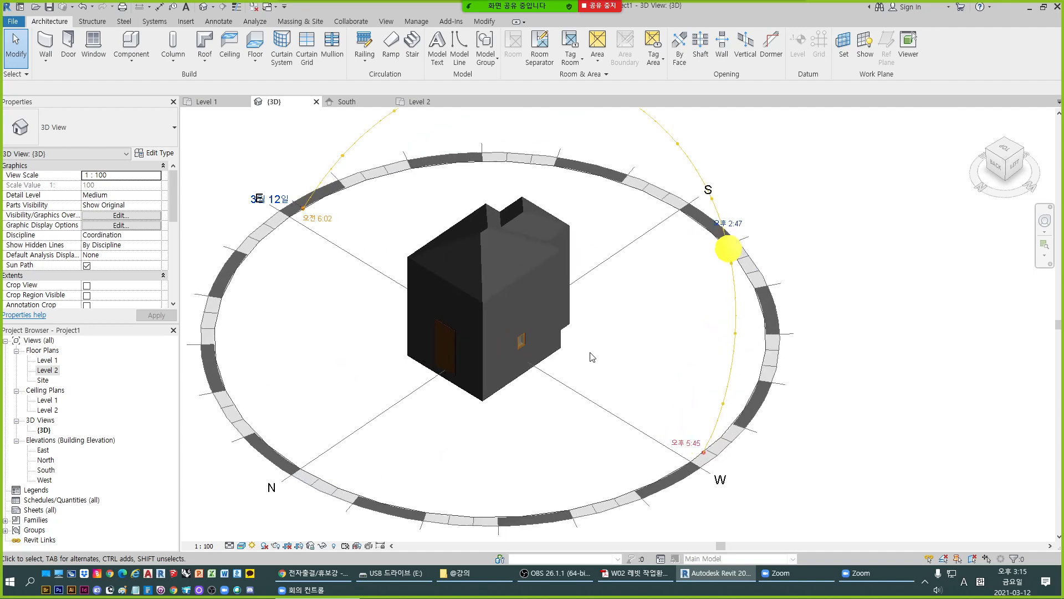
left_click_drag(714, 259, 694, 179)
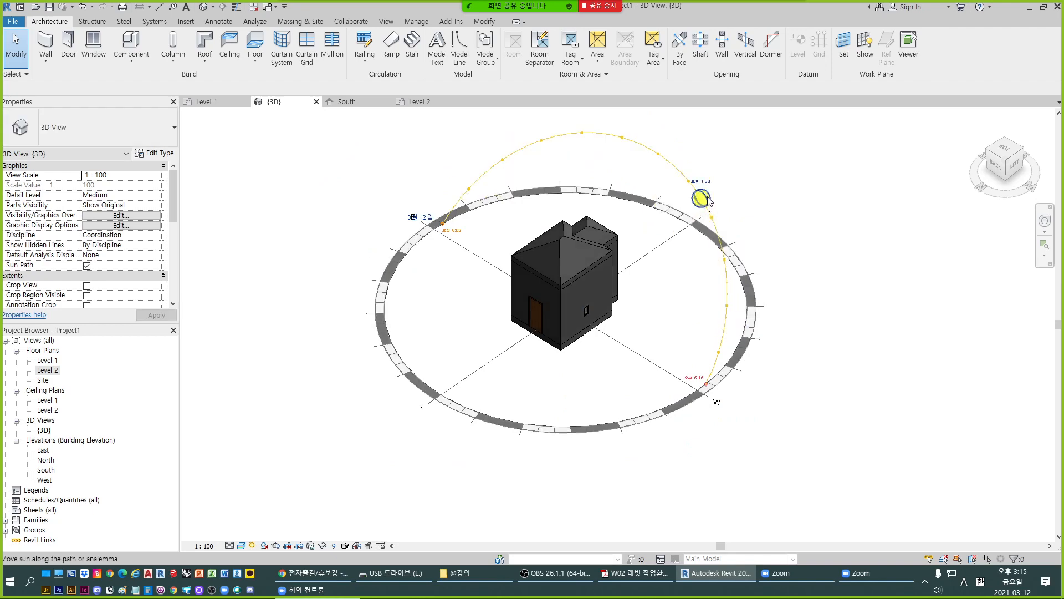
left_click(690, 186)
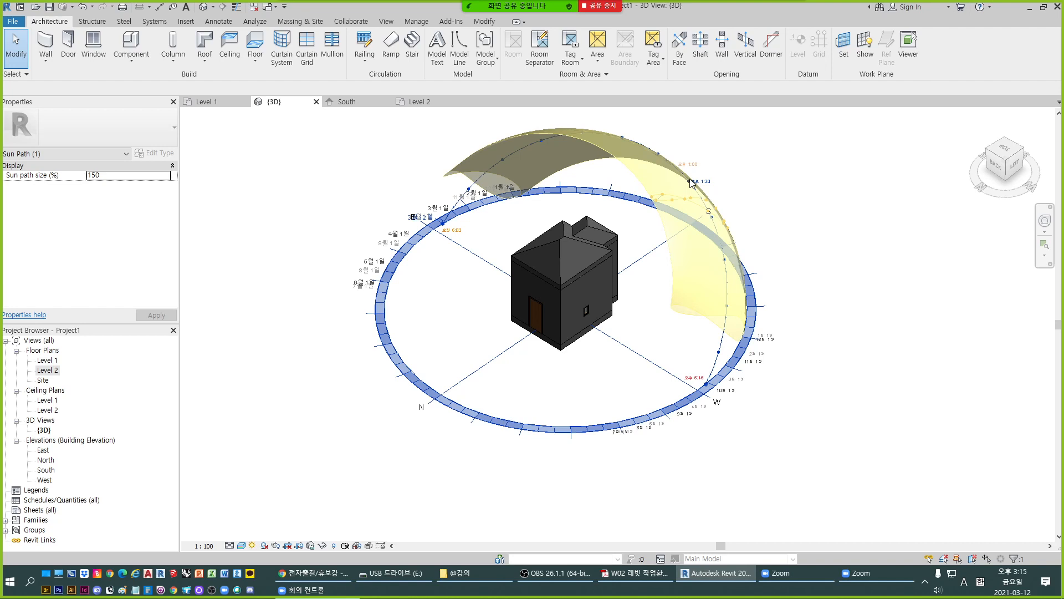
left_click_drag(720, 346, 740, 374)
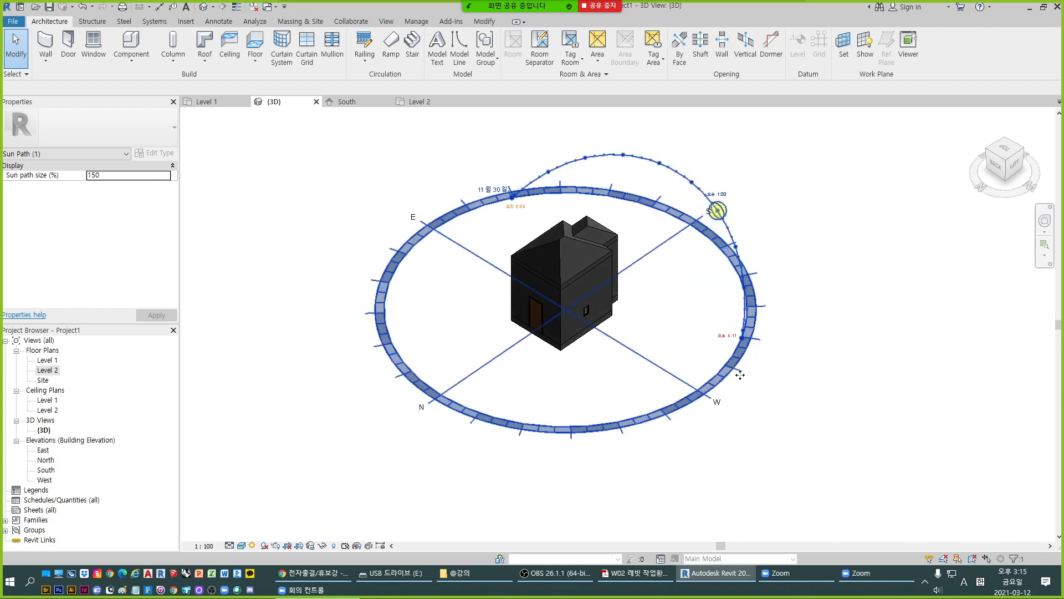
- Turn off the sun path and review the sun settings' location, date and time without changing them
left_click(253, 545)
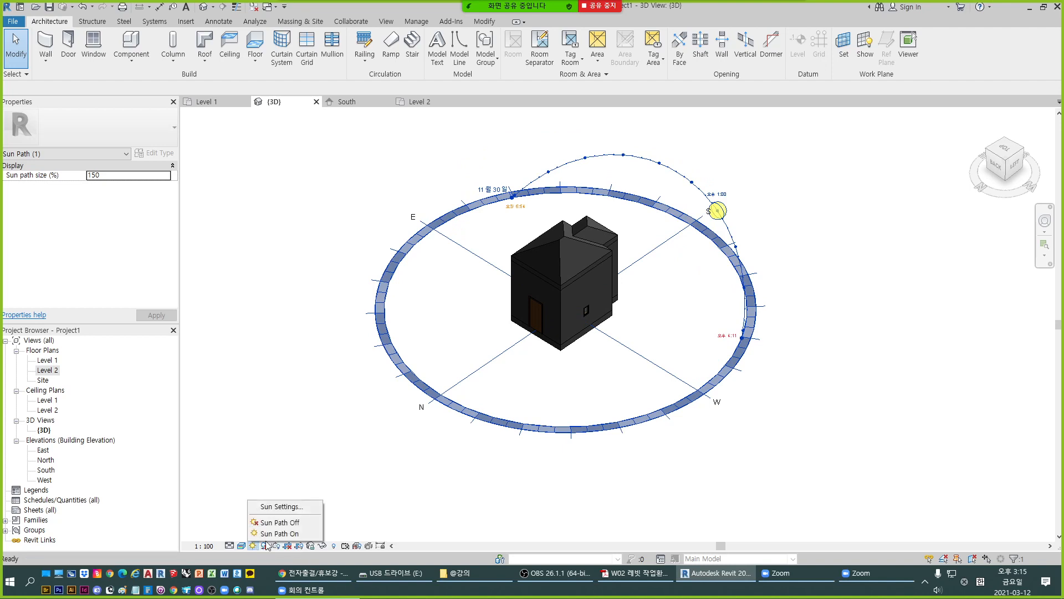
left_click(275, 522)
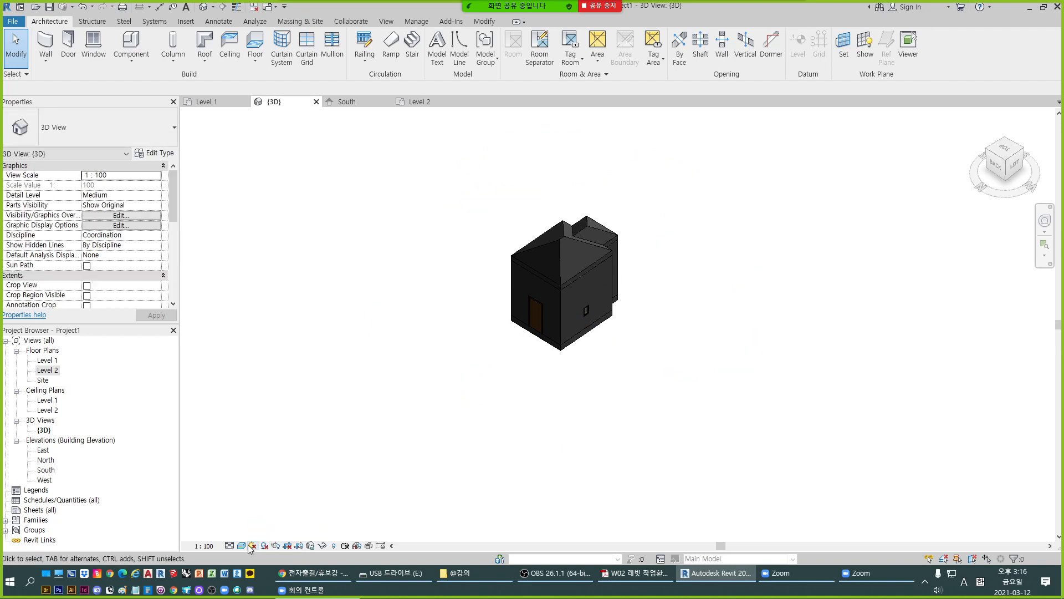
left_click(253, 546)
left_click(280, 506)
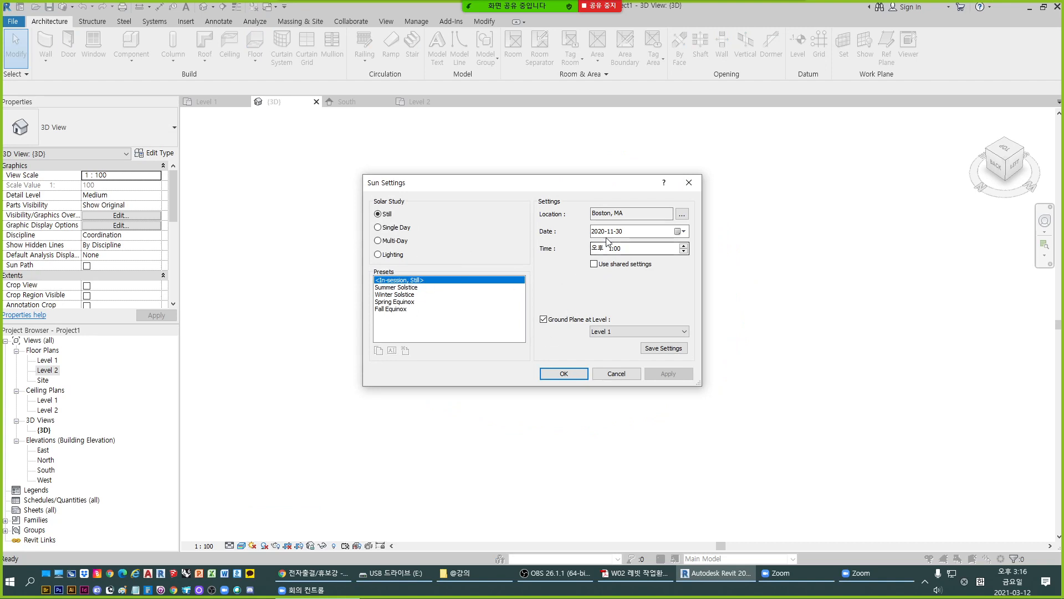
left_click(689, 183)
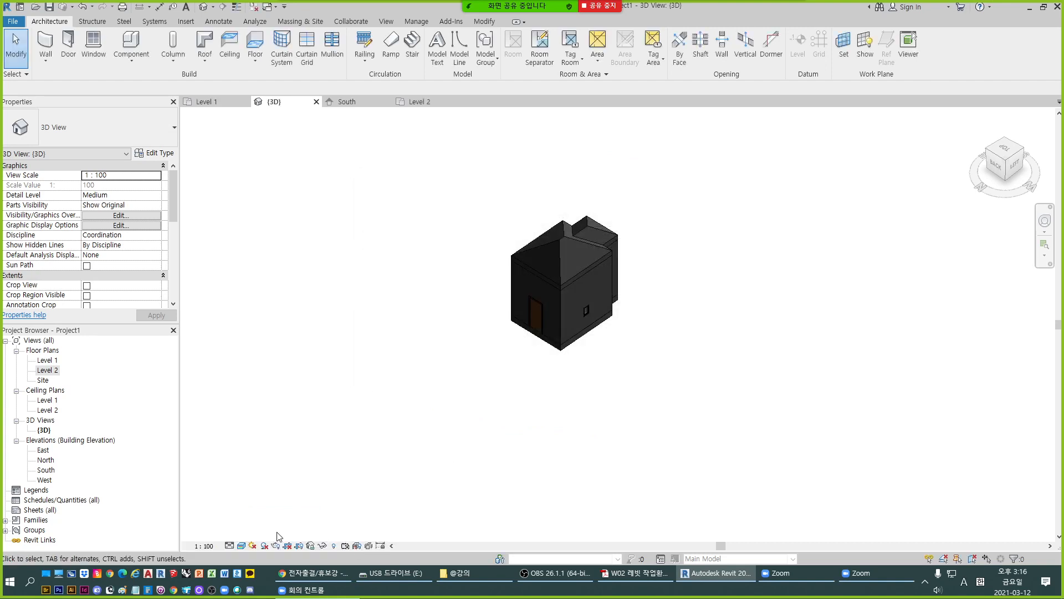
- Preview the building's cast shadows in the 3D view, then turn the shadows off again
left_click(264, 545)
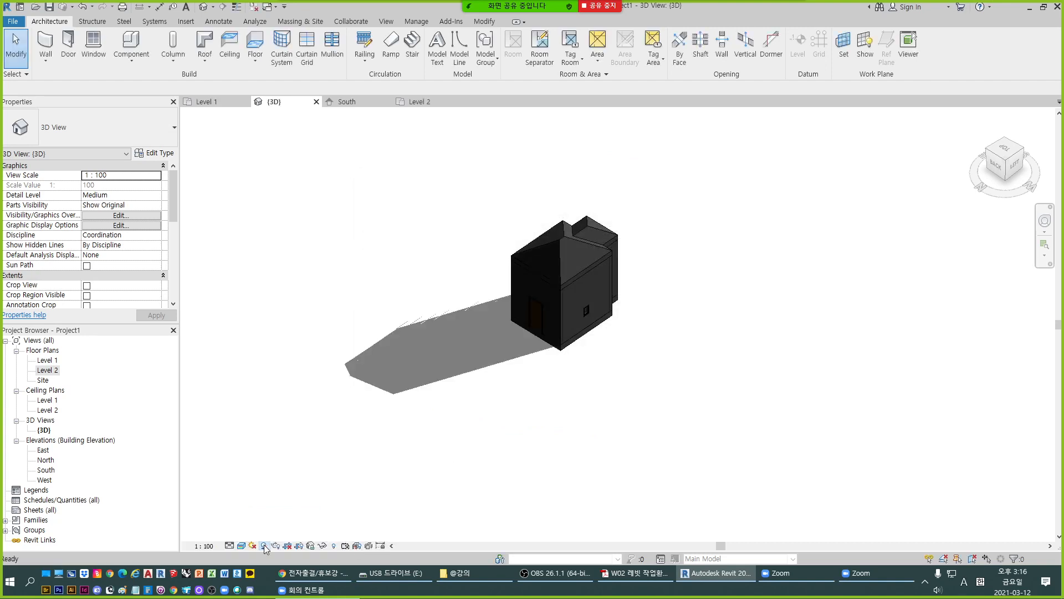
scroll(463, 325, "up", 6)
scroll(514, 336, "down", 2)
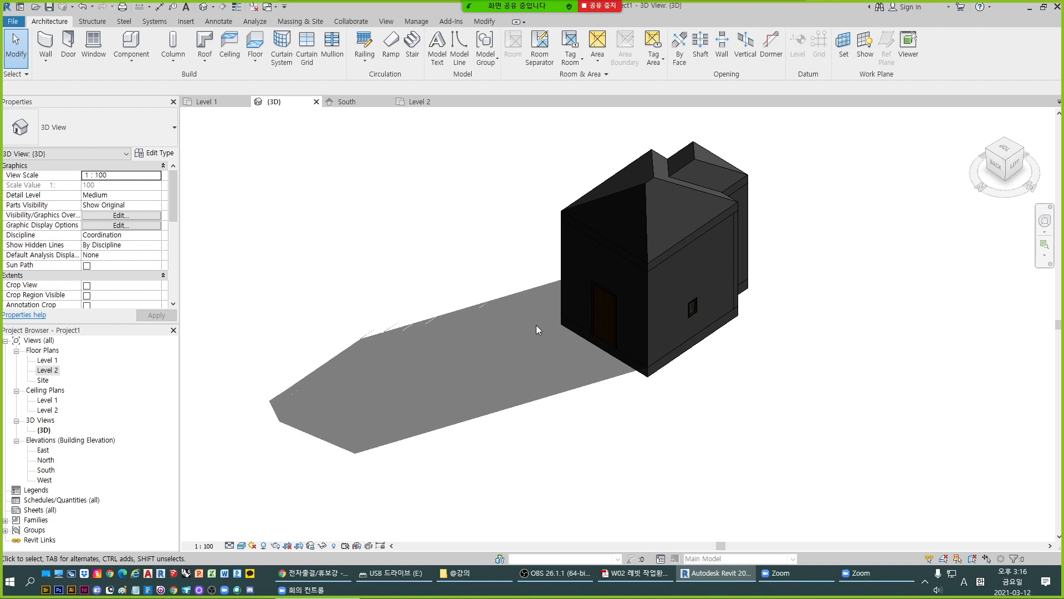
left_click(264, 546)
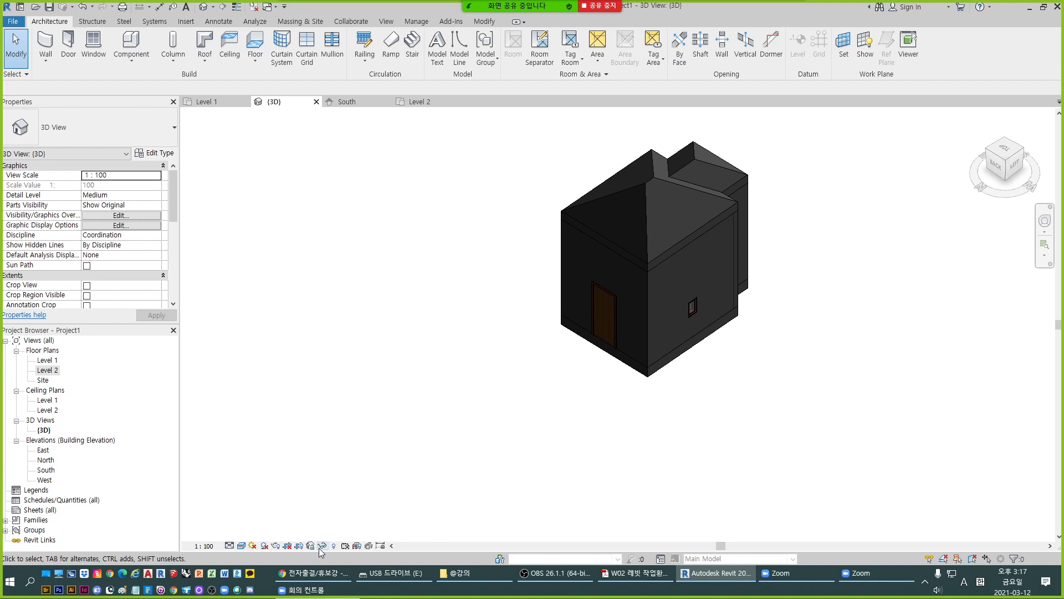
- Select the roof and the wall containing the door in turn to inspect their properties, then clear the selection
scroll(665, 261, "up", 3)
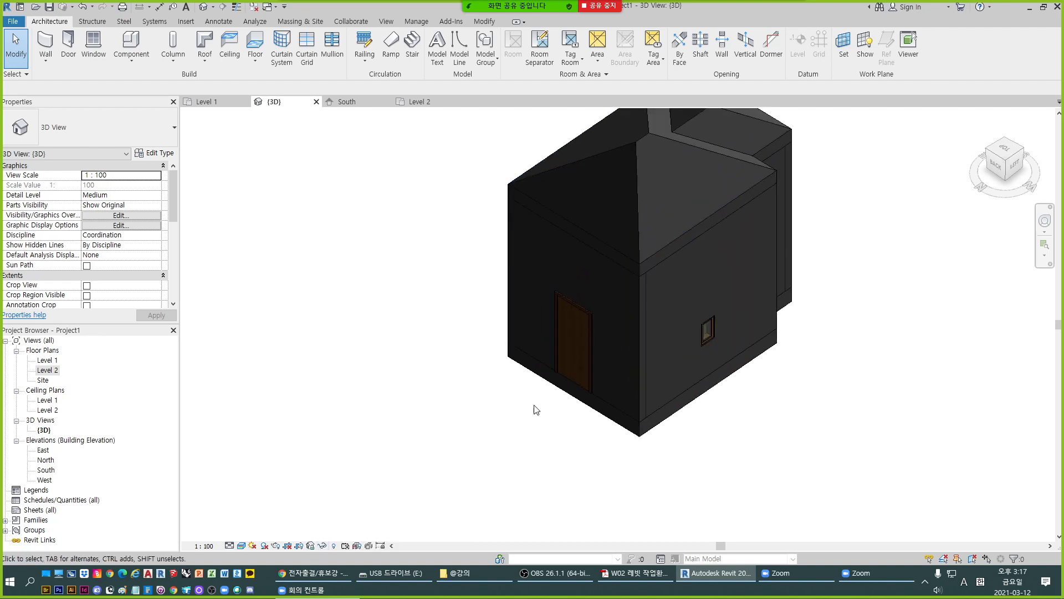
scroll(624, 290, "down", 1)
left_click(625, 290)
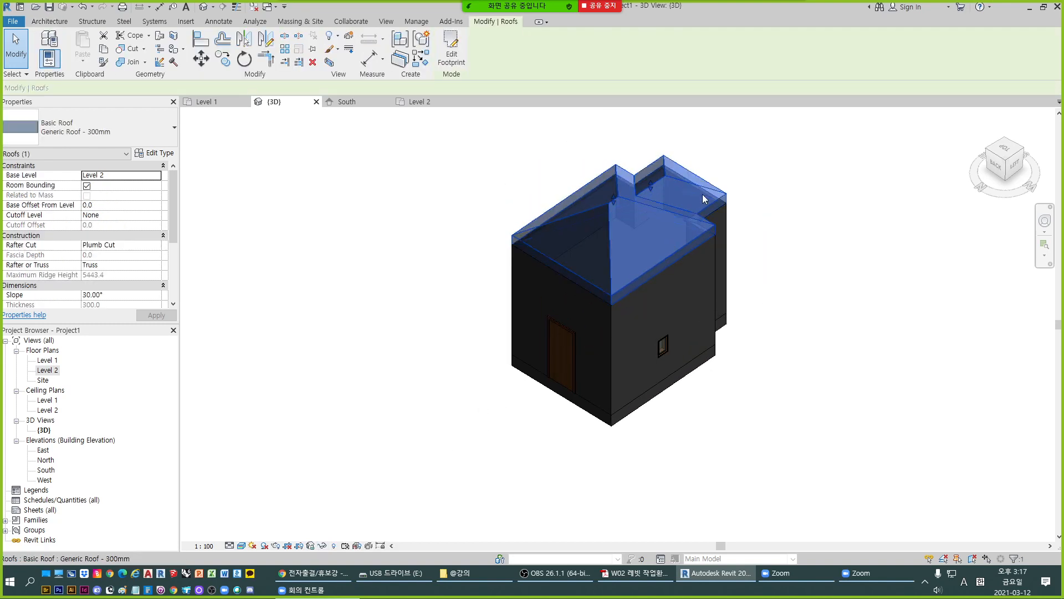
scroll(682, 239, "up", 2)
scroll(676, 244, "down", 3)
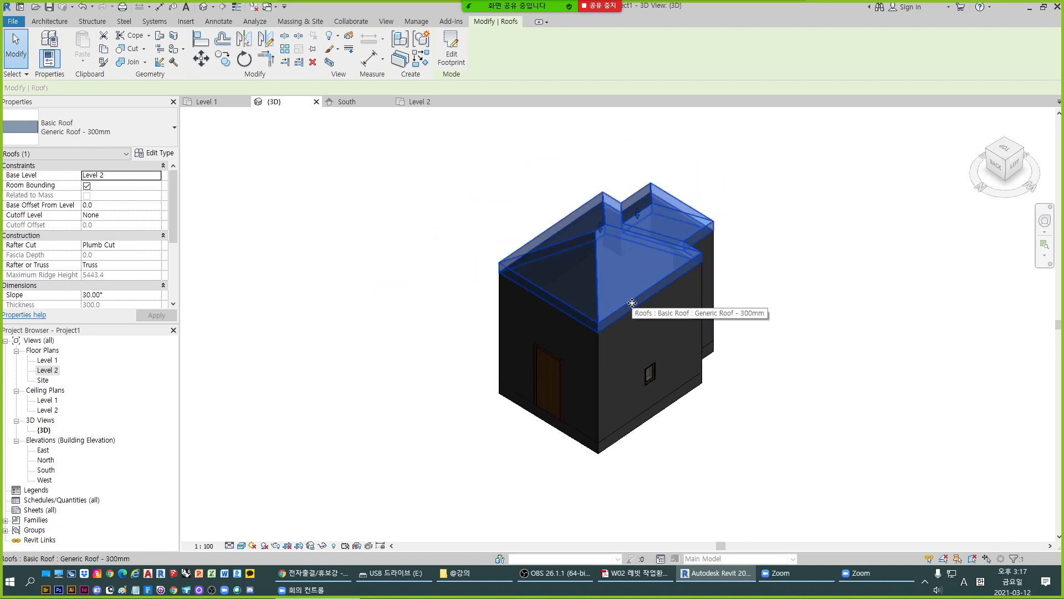
scroll(632, 303, "up", 2)
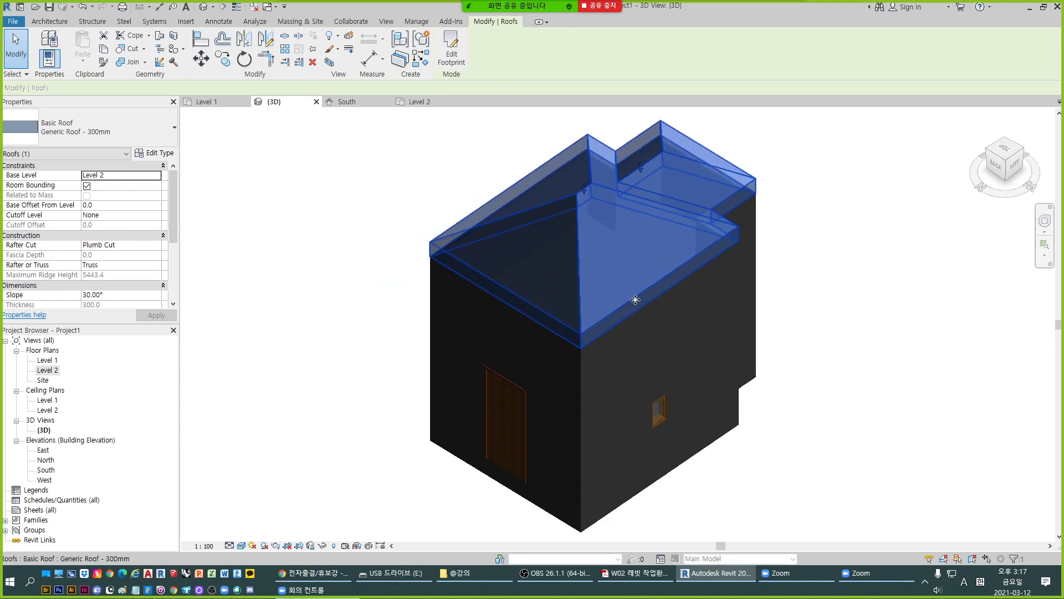
left_click(586, 386)
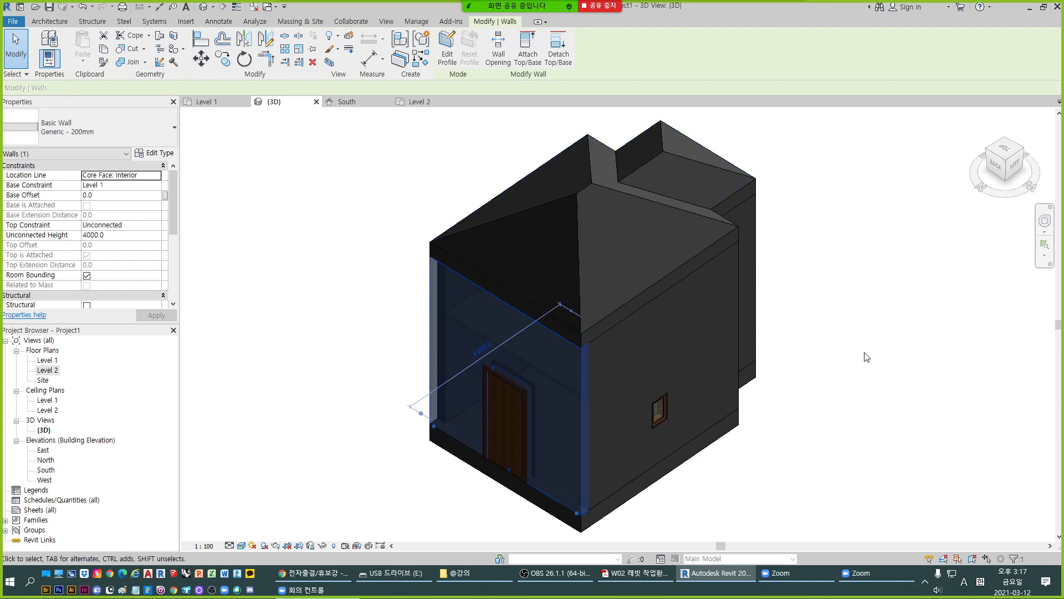
key("Escape")
left_click(582, 490)
scroll(548, 367, "down", 1)
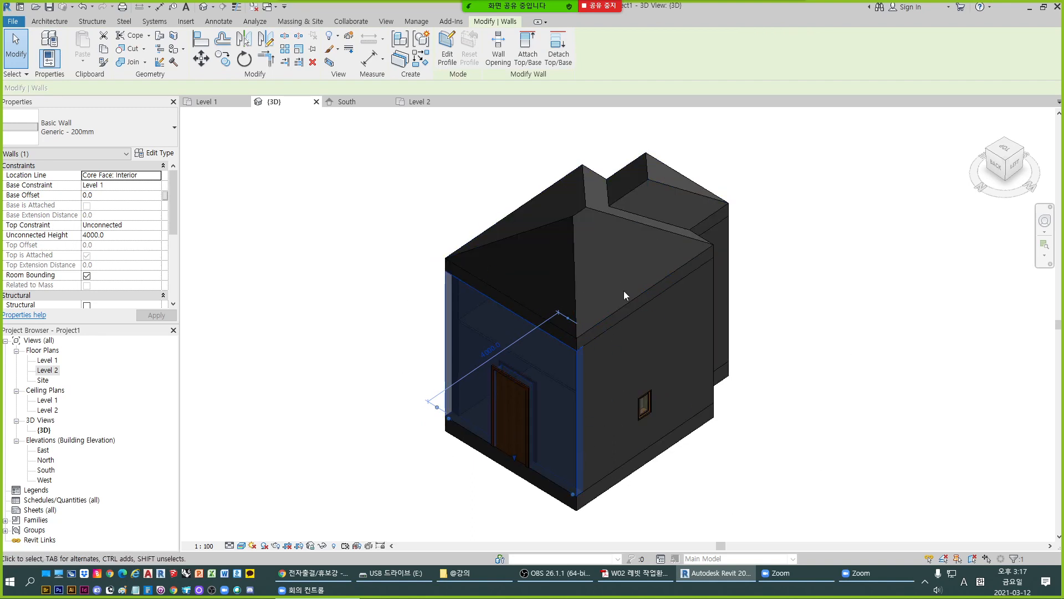
left_click(811, 474)
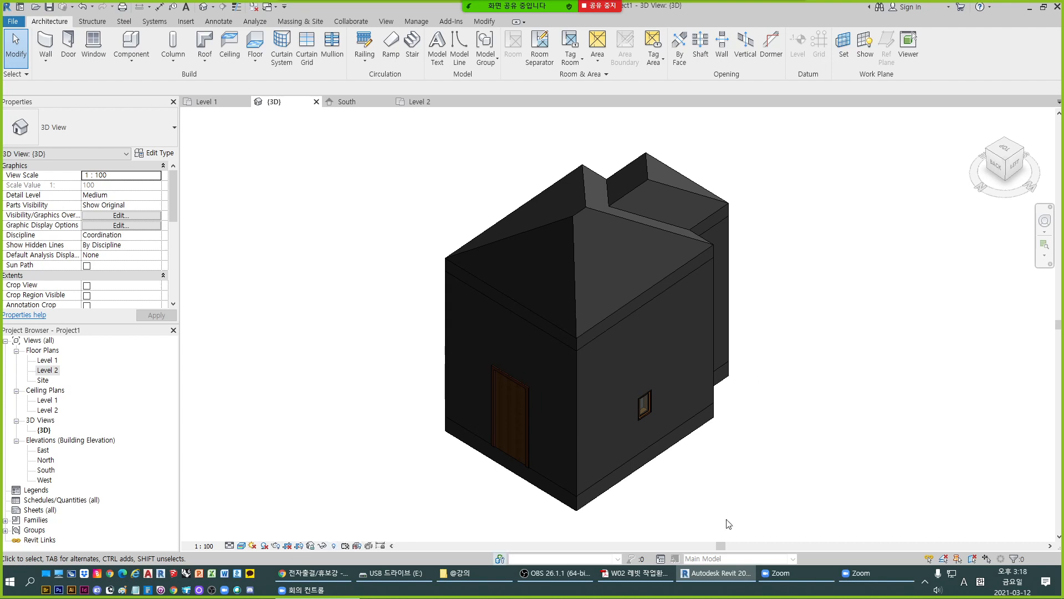
- Review the temporary view properties options for the 3D view and close them without applying any
scroll(740, 333, "down", 1)
scroll(711, 343, "down", 2)
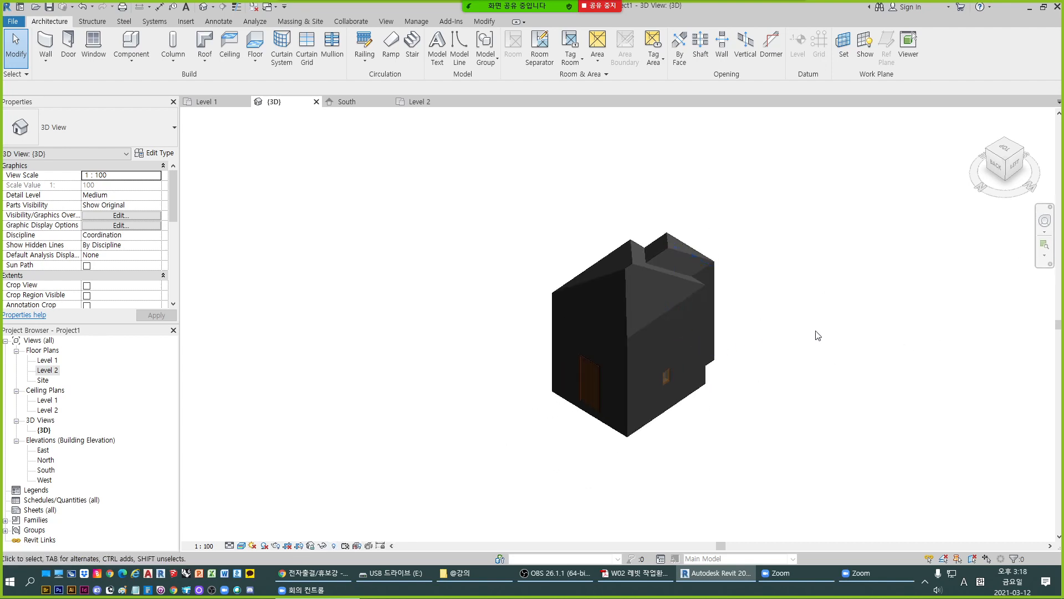
scroll(879, 311, "up", 1)
scroll(881, 315, "up", 1)
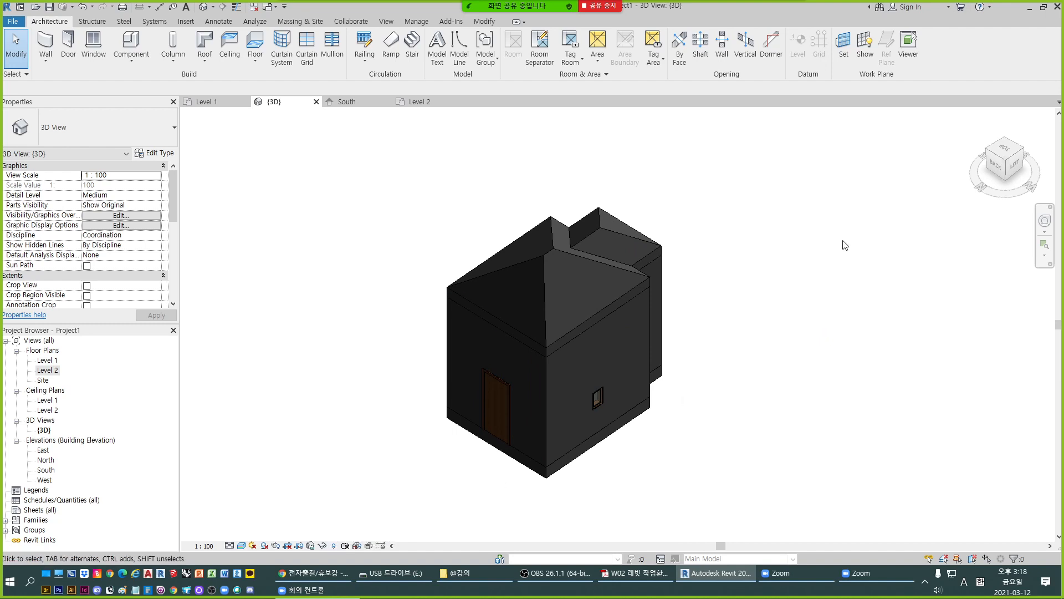
left_click(347, 545)
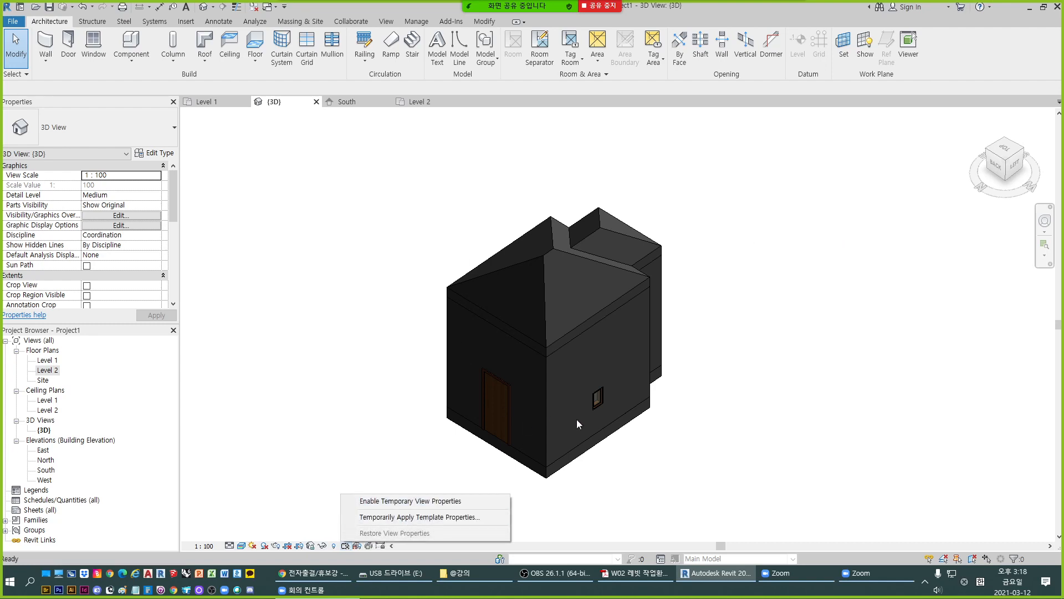
left_click(750, 408)
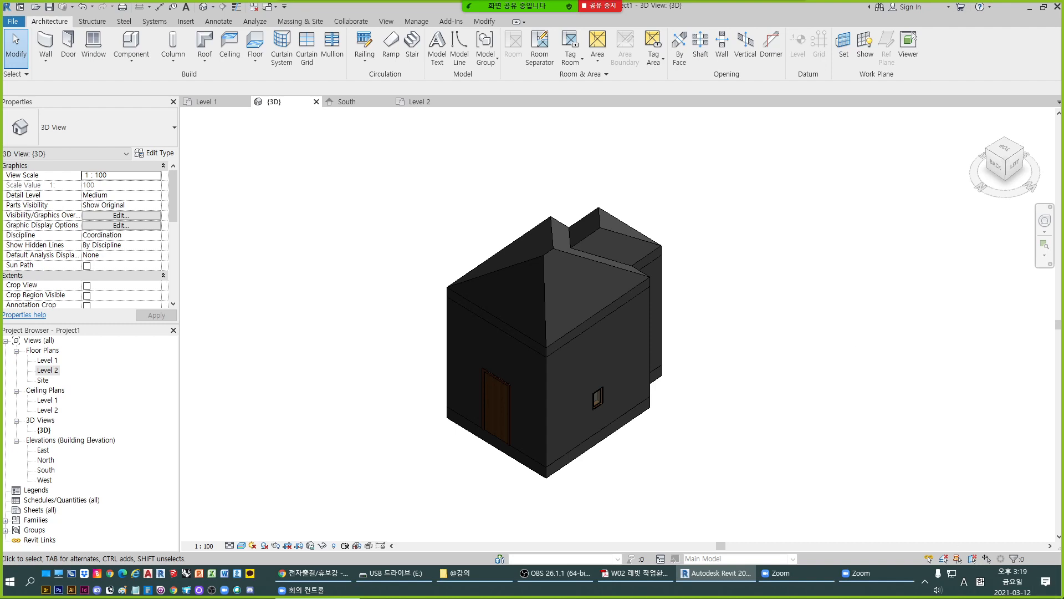
- Open the W14 Sample.rvt project from the lecture folder and upgrade the model from Revit 2017 to Revit 2020
left_click(474, 573)
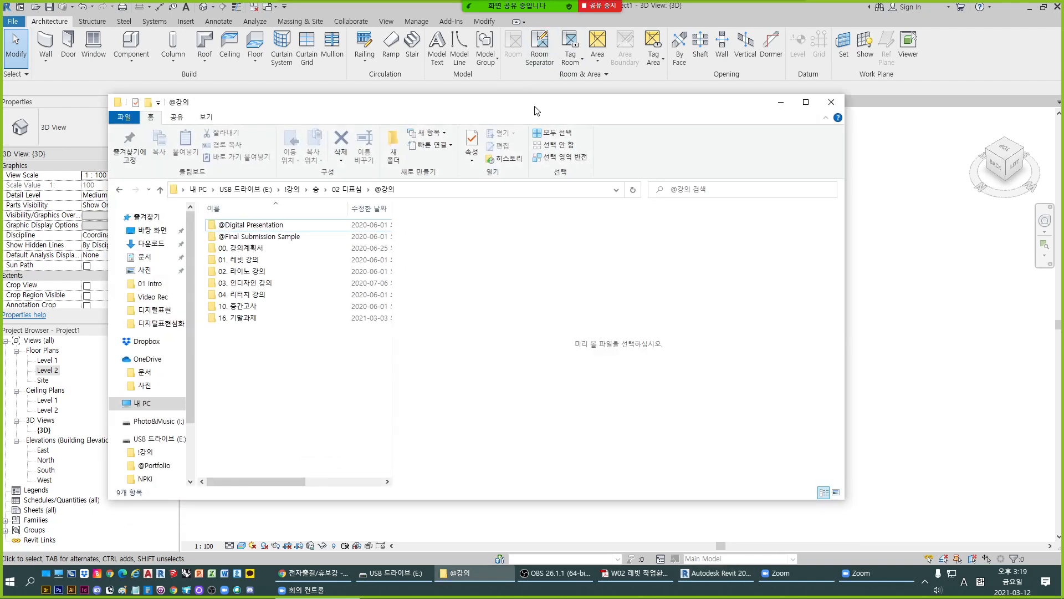
left_click_drag(536, 105, 1063, 92)
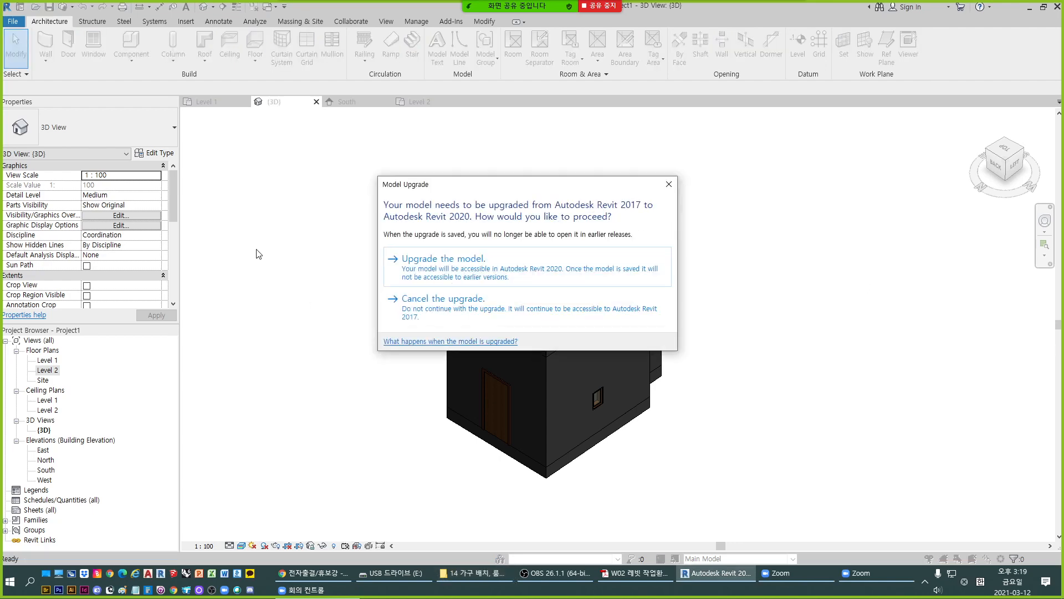
left_click(436, 260)
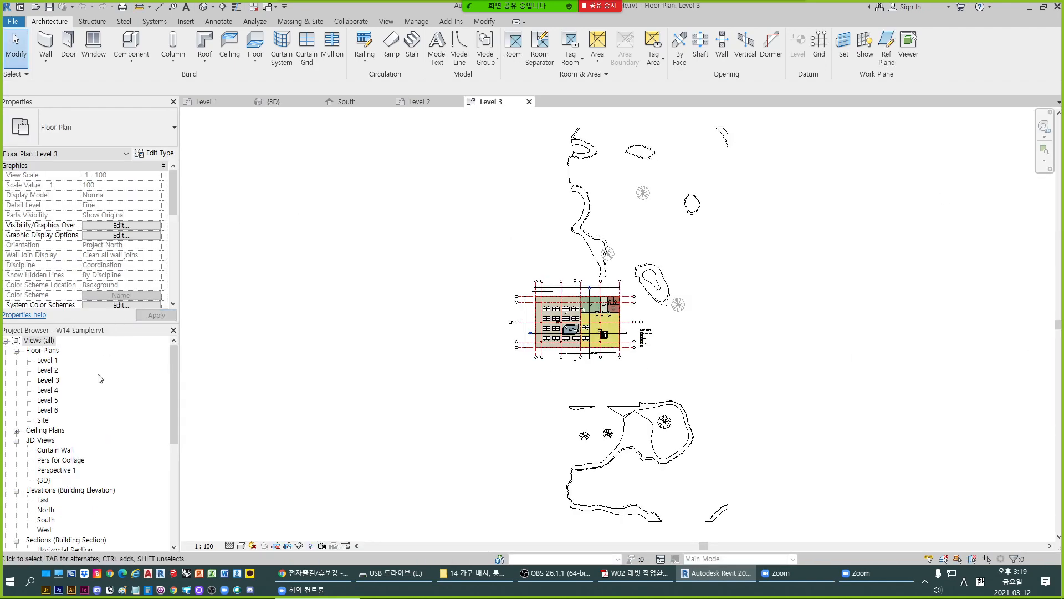
- Open the sample project's {3D} view and examine the building's curtain wall, furnished interior, outer skin and surrounding topography
double_click(44, 480)
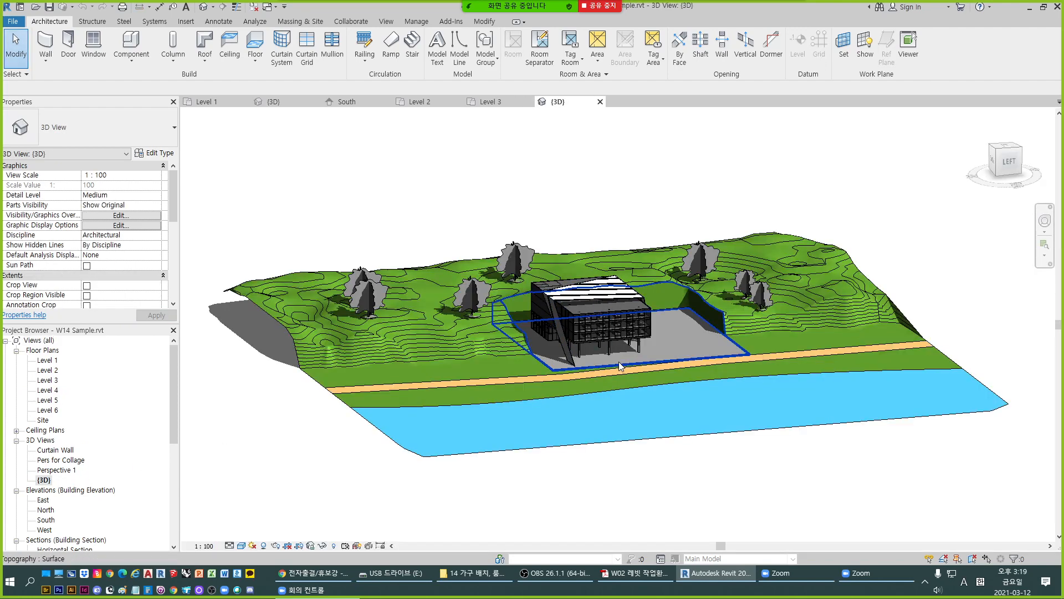
scroll(603, 358, "up", 3)
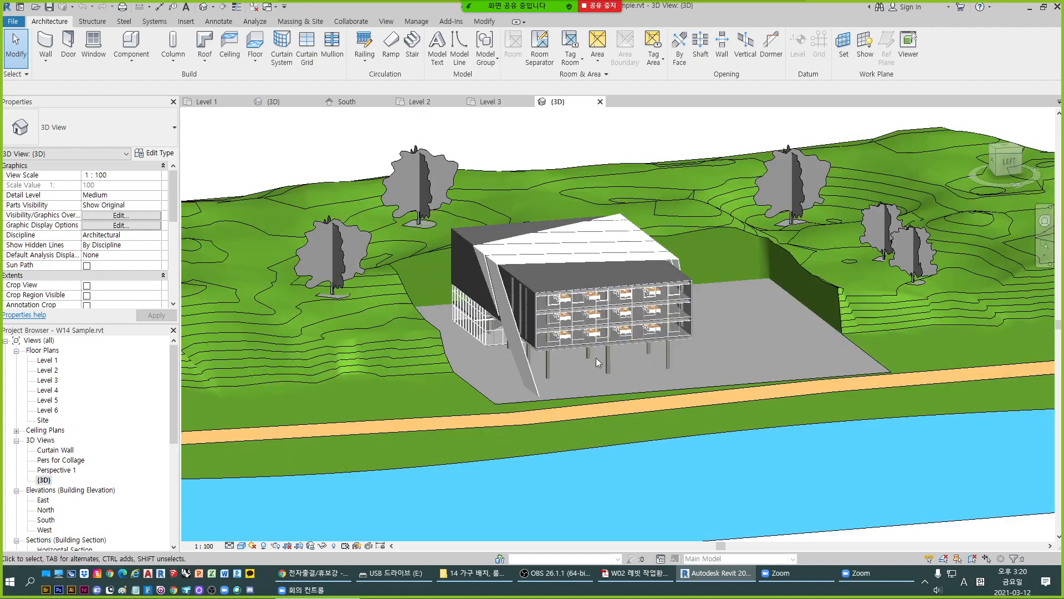
middle_click_drag(597, 359, 543, 335, "shift")
scroll(620, 357, "up", 2)
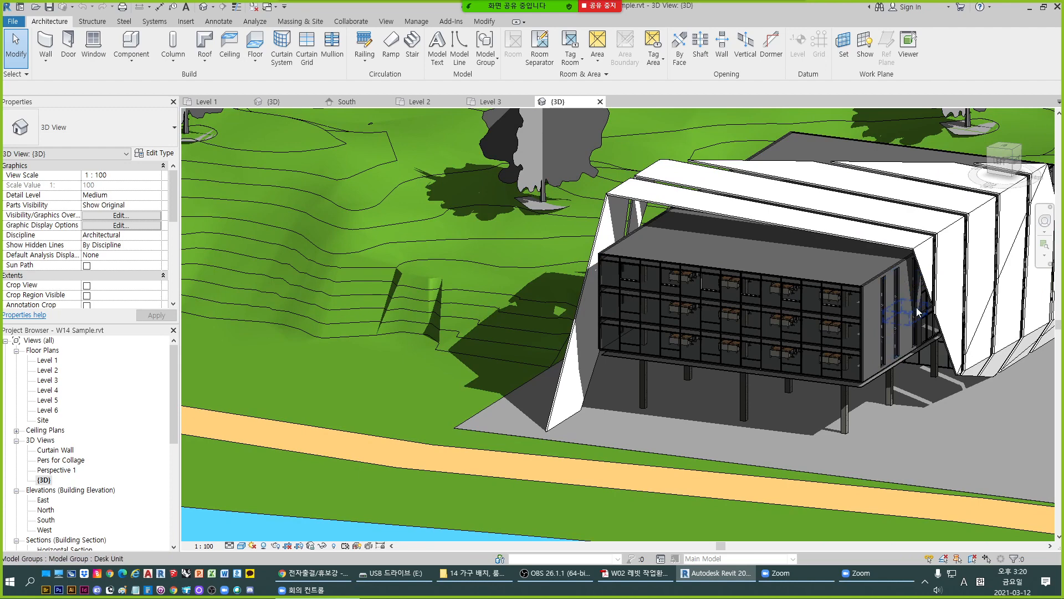
scroll(697, 282, "down", 3)
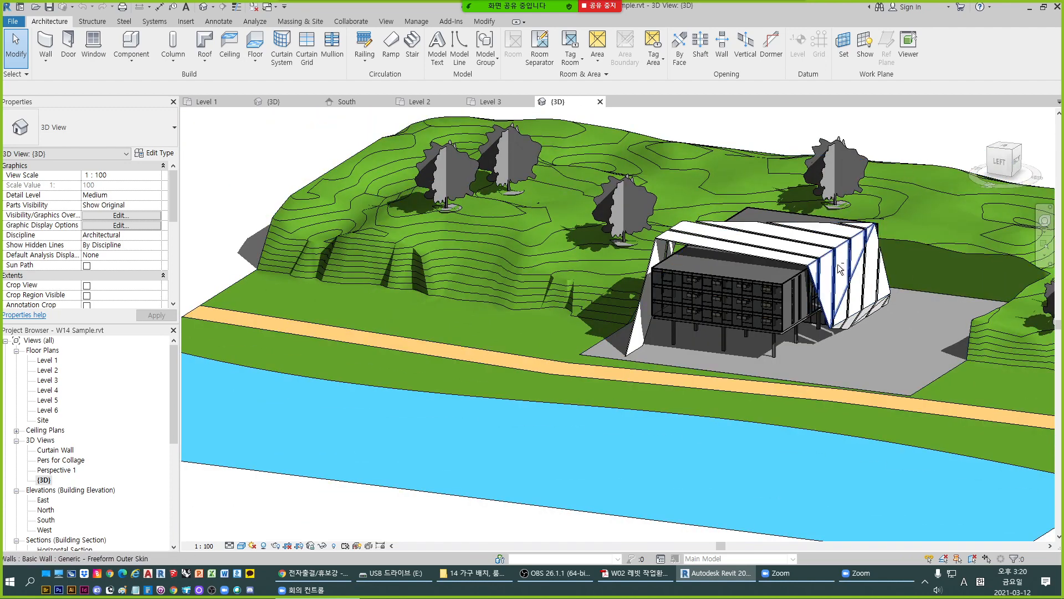
scroll(841, 288, "up", 3)
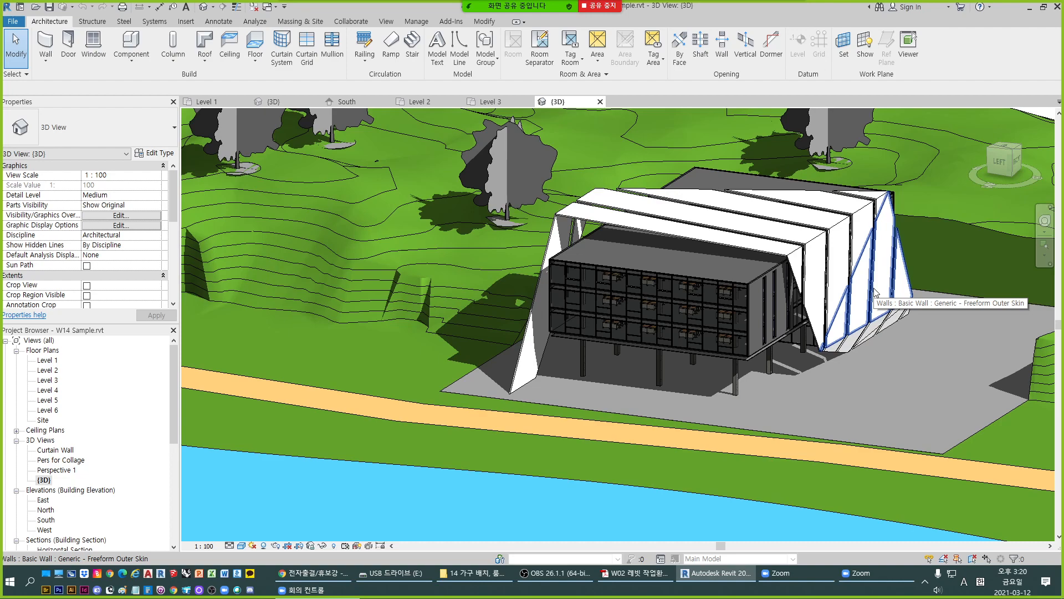
scroll(731, 277, "up", 5)
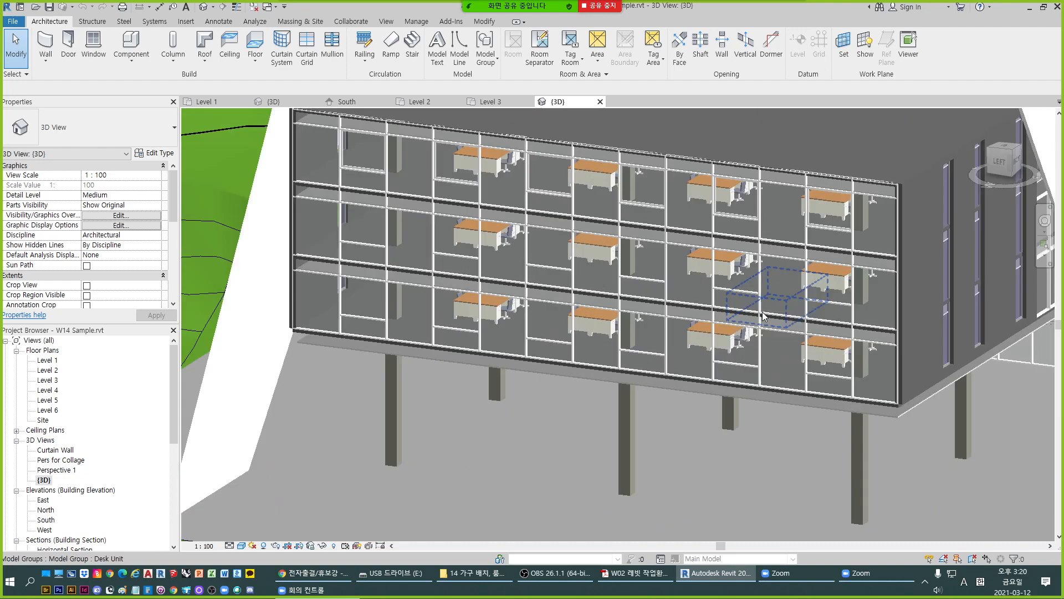
scroll(731, 277, "down", 8)
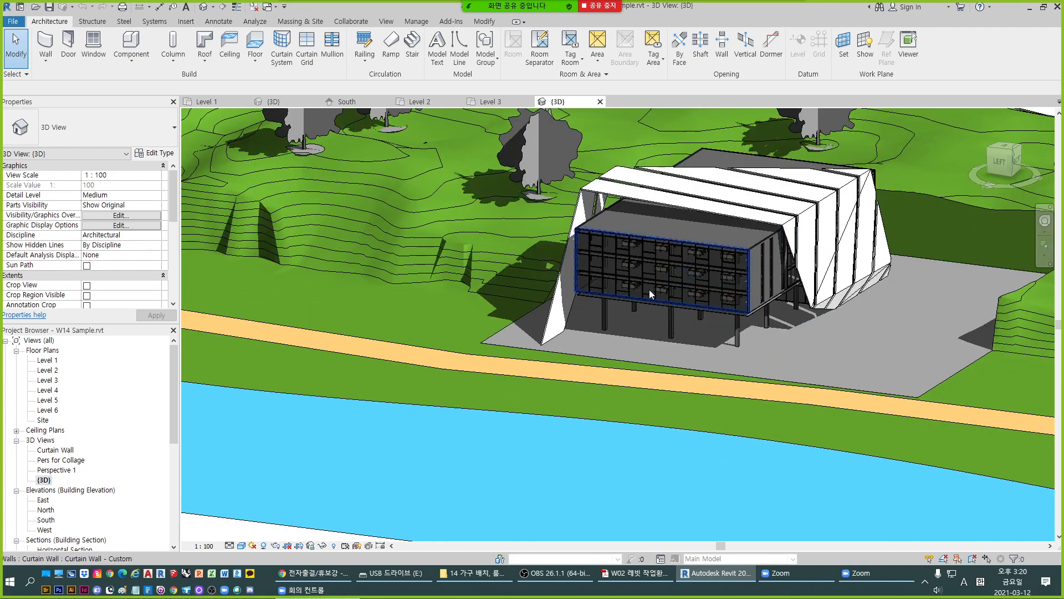
scroll(693, 222, "up", 3)
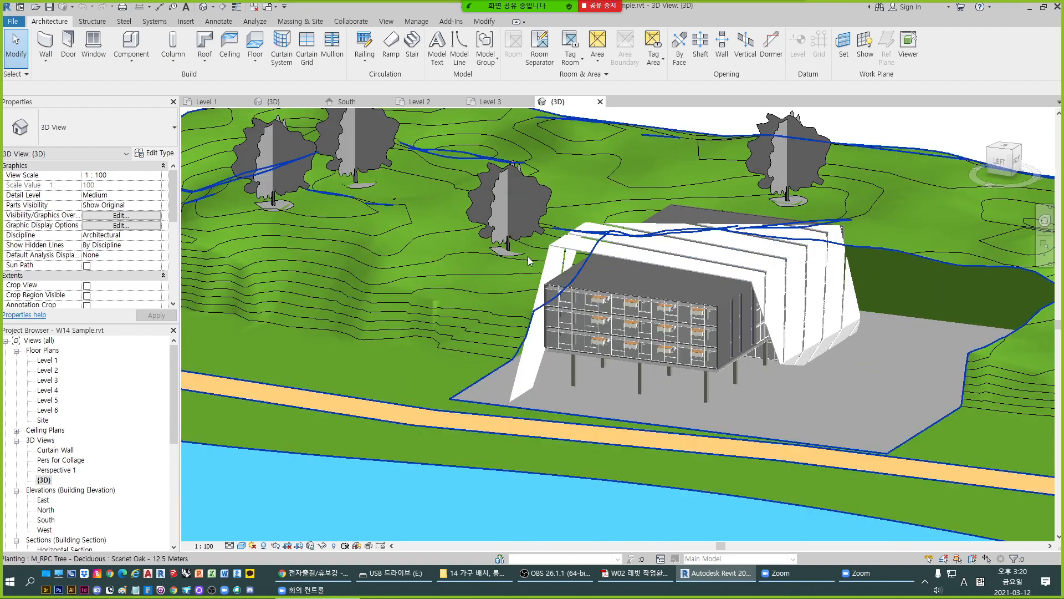
scroll(715, 332, "up", 4)
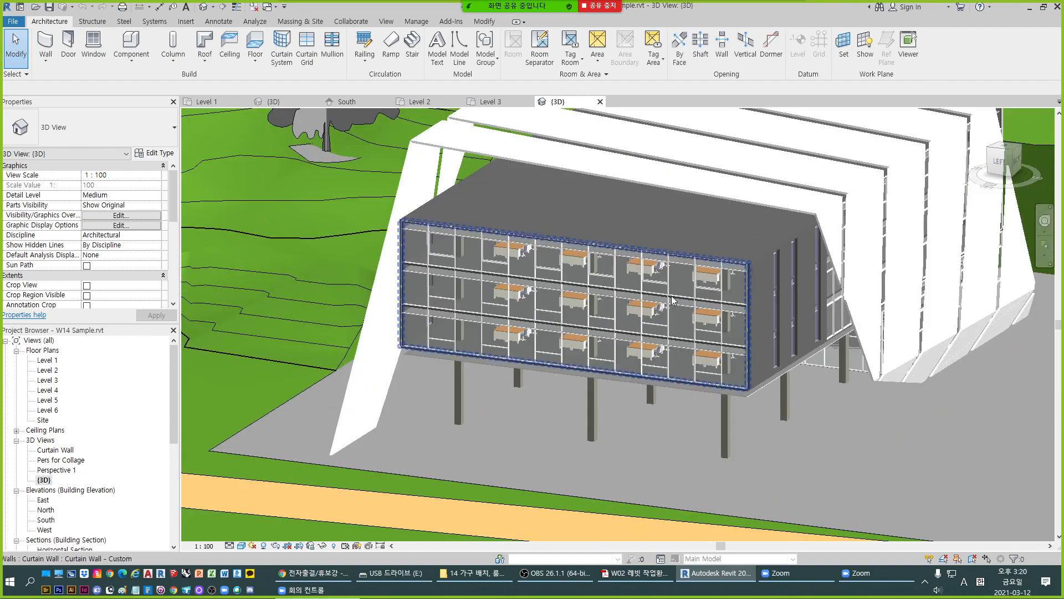
scroll(534, 294, "down", 4)
scroll(644, 319, "up", 3)
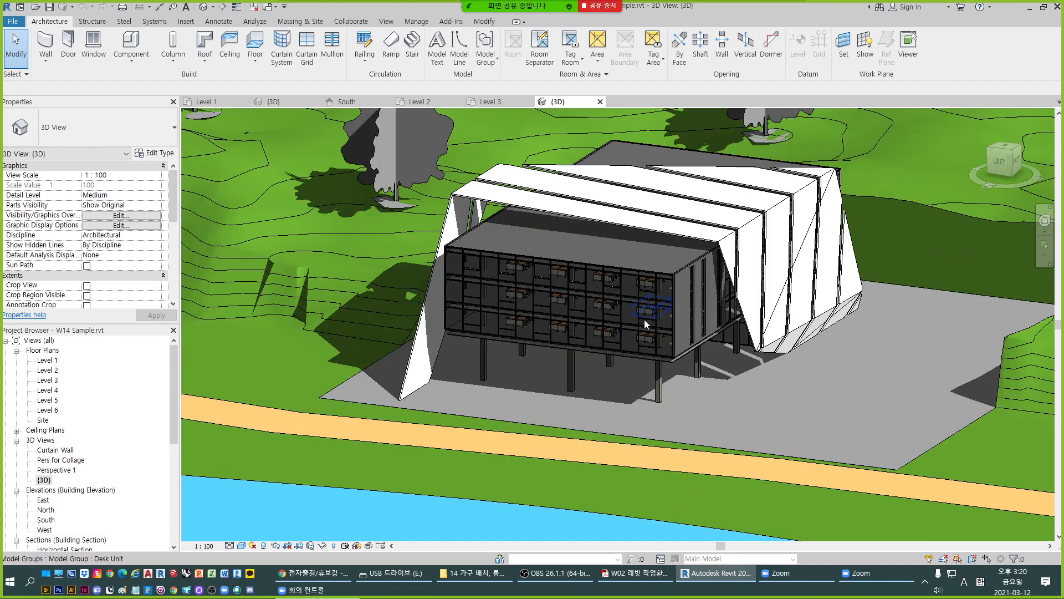
- Open the Perspective 1 view and the Pers for Collage view to inspect the sample building in each
double_click(58, 470)
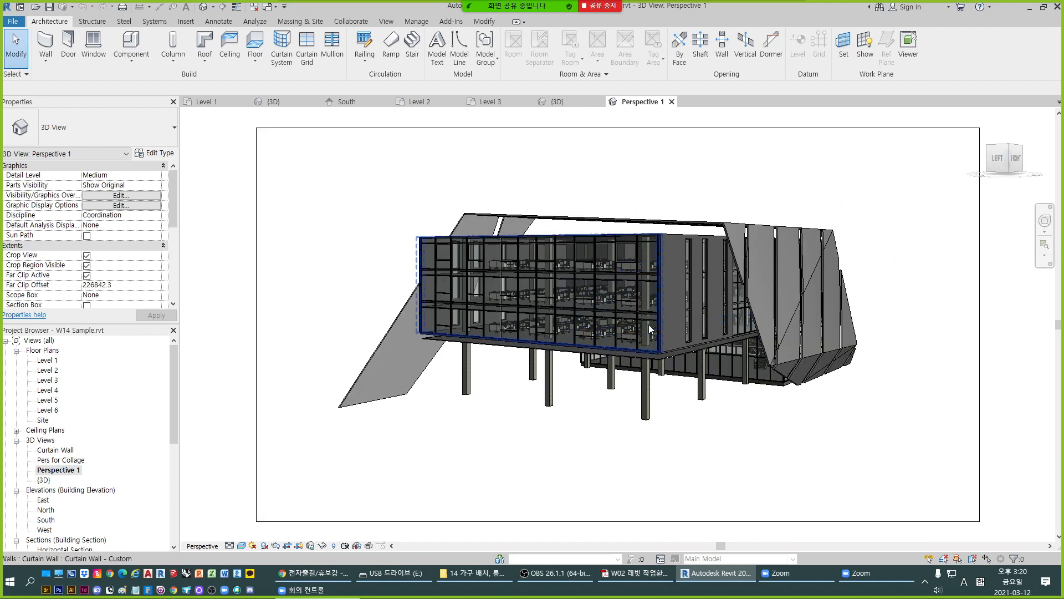
double_click(66, 461)
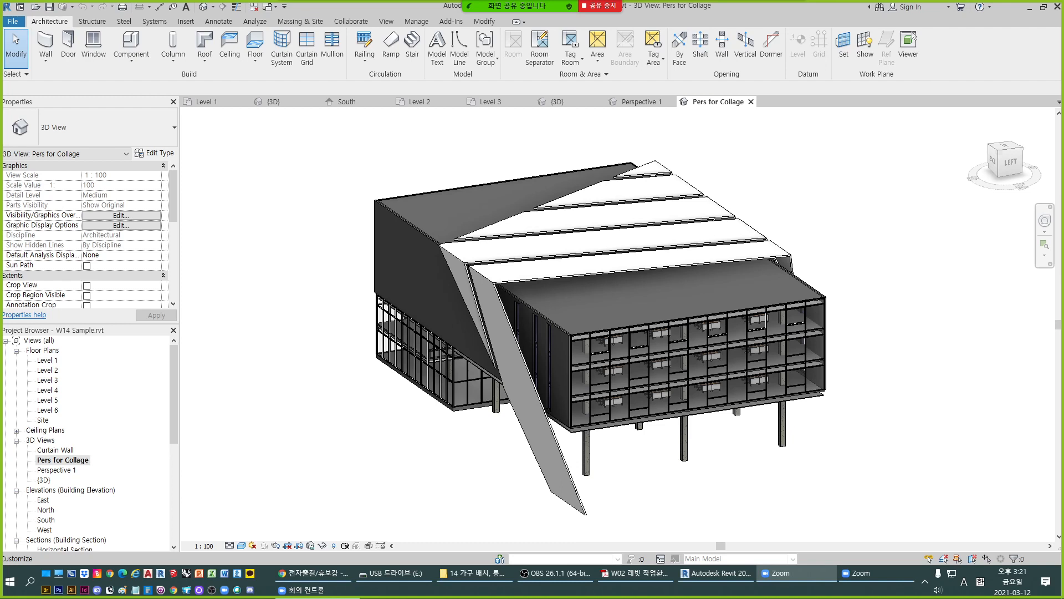
left_click(769, 11)
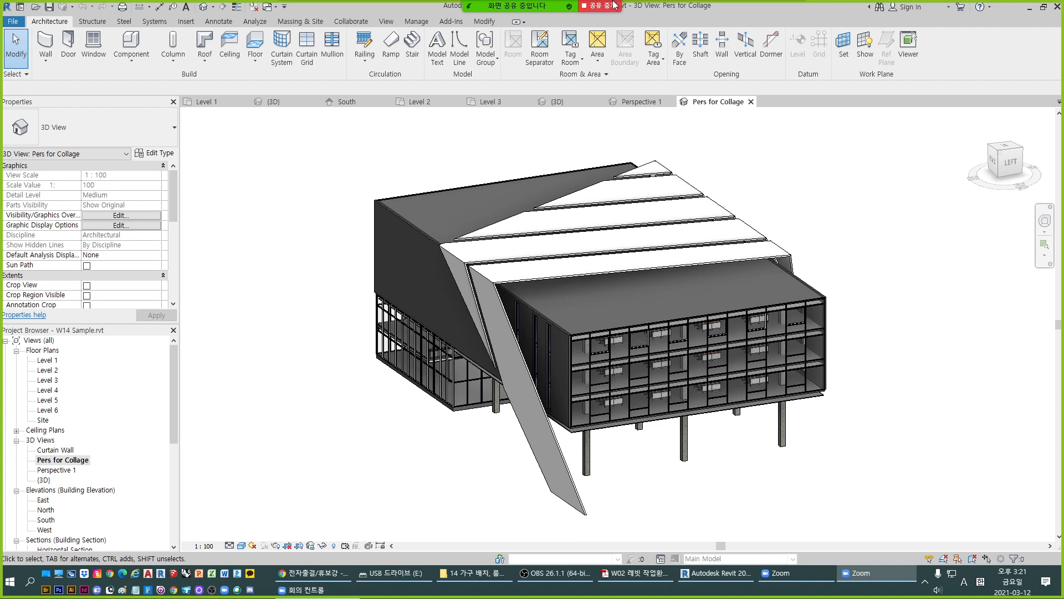
mouse_move(743, 5)
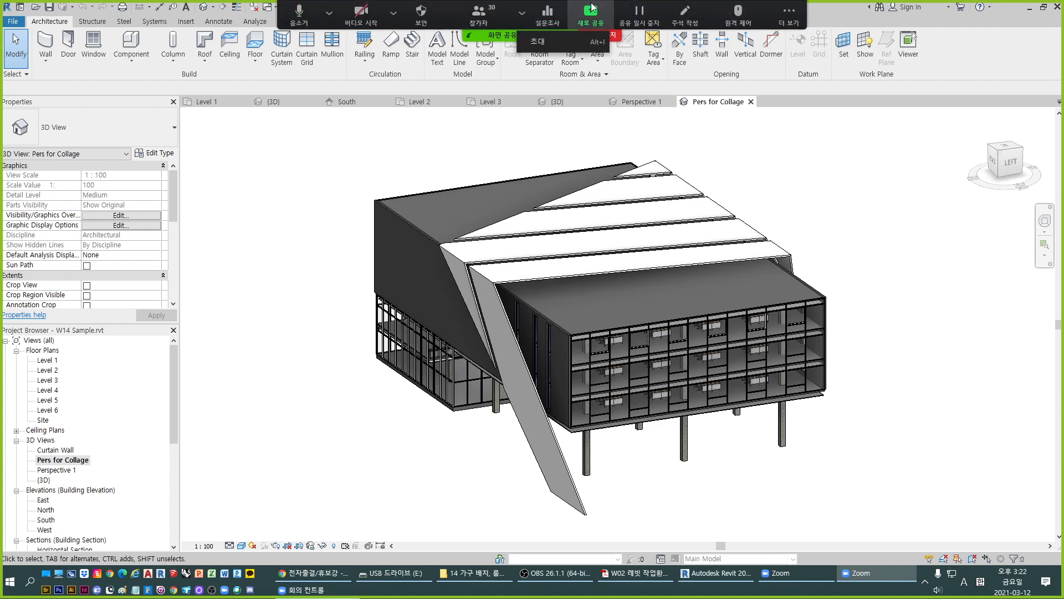
left_click(803, 25)
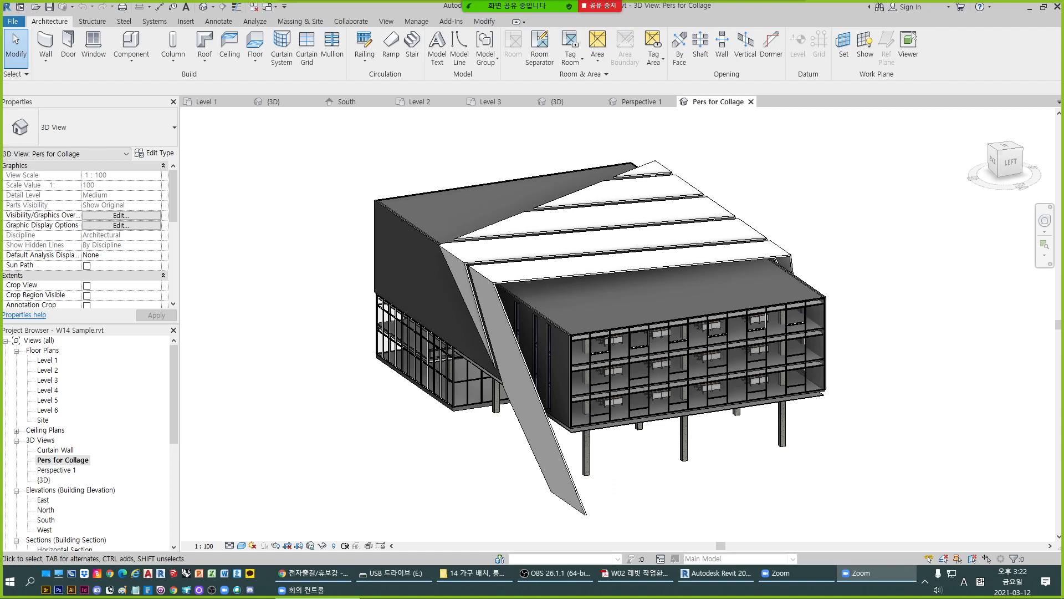
left_click(161, 590)
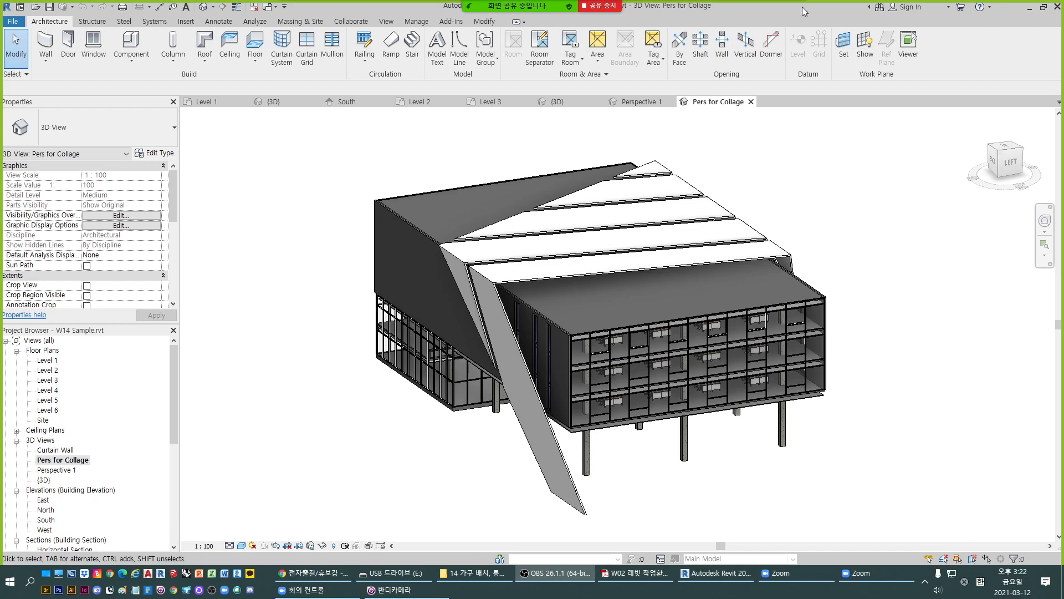
mouse_move(587, 6)
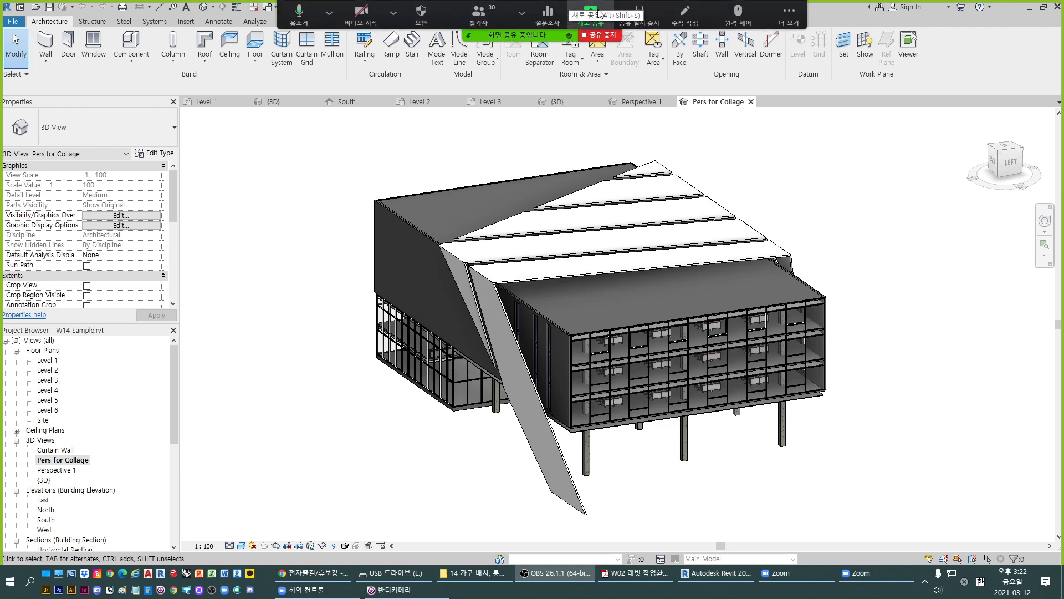
left_click(589, 26)
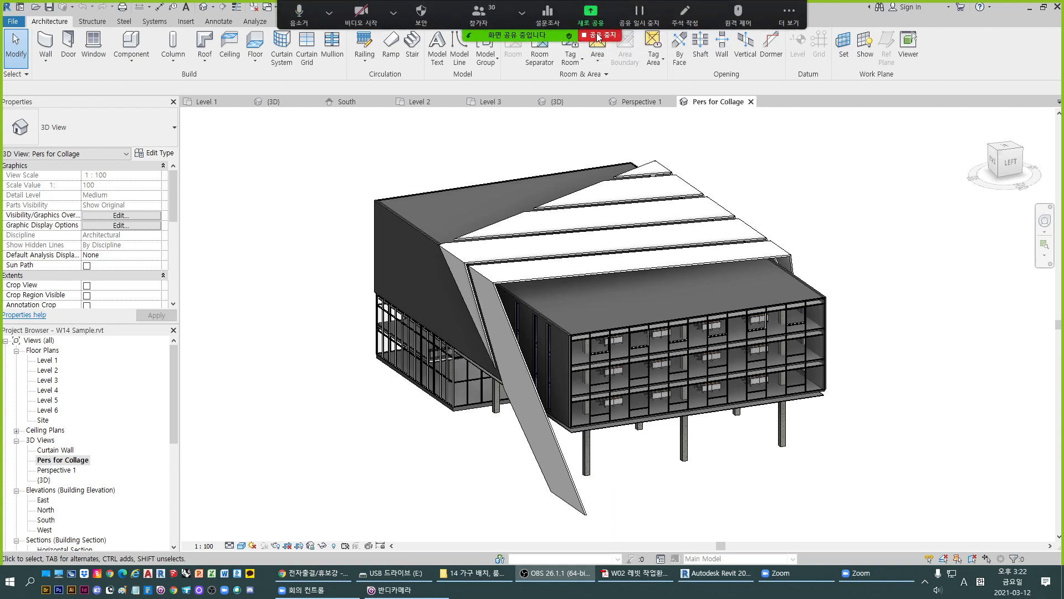